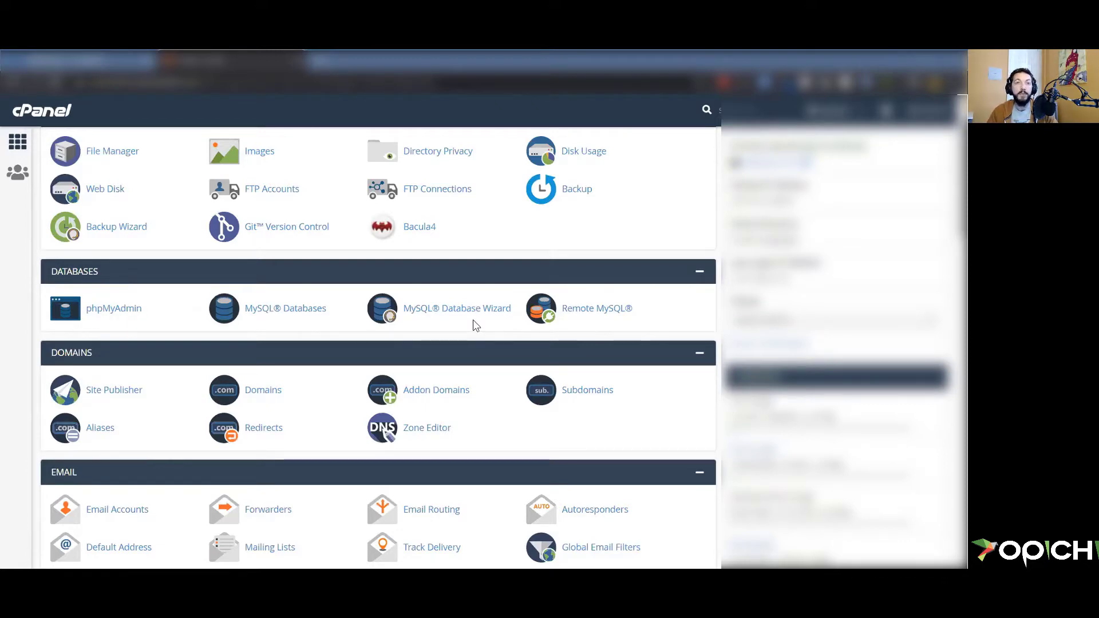
# Open the Softaculous Apps Installer and start a new WordPress installation
pyautogui.scroll(-2, 473, 325)
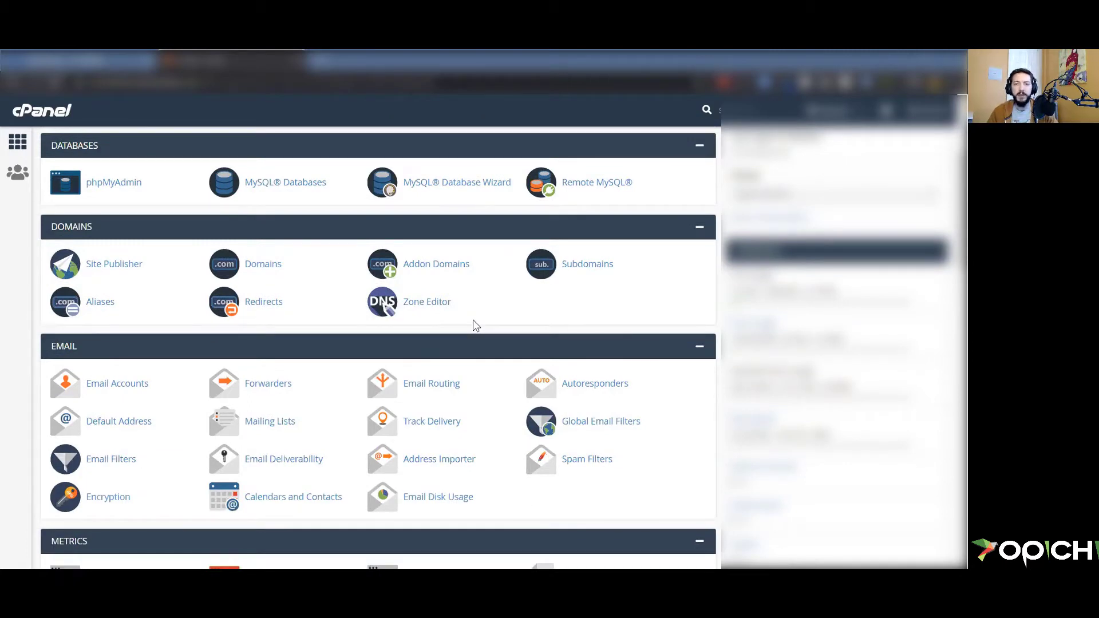
pyautogui.scroll(-2, 473, 321)
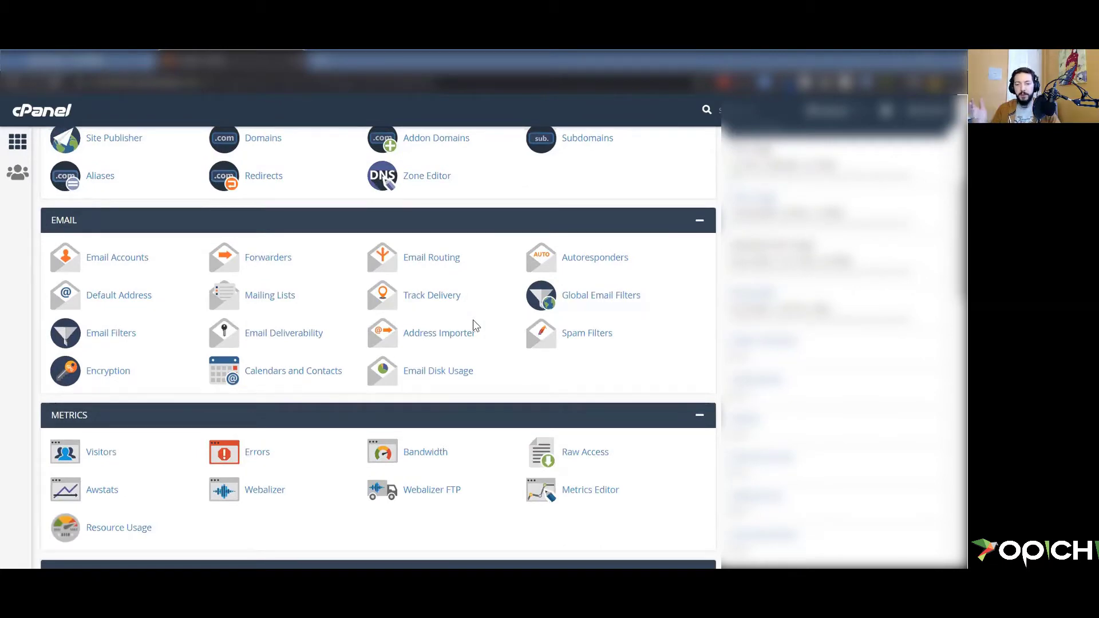
pyautogui.scroll(-2, 474, 324)
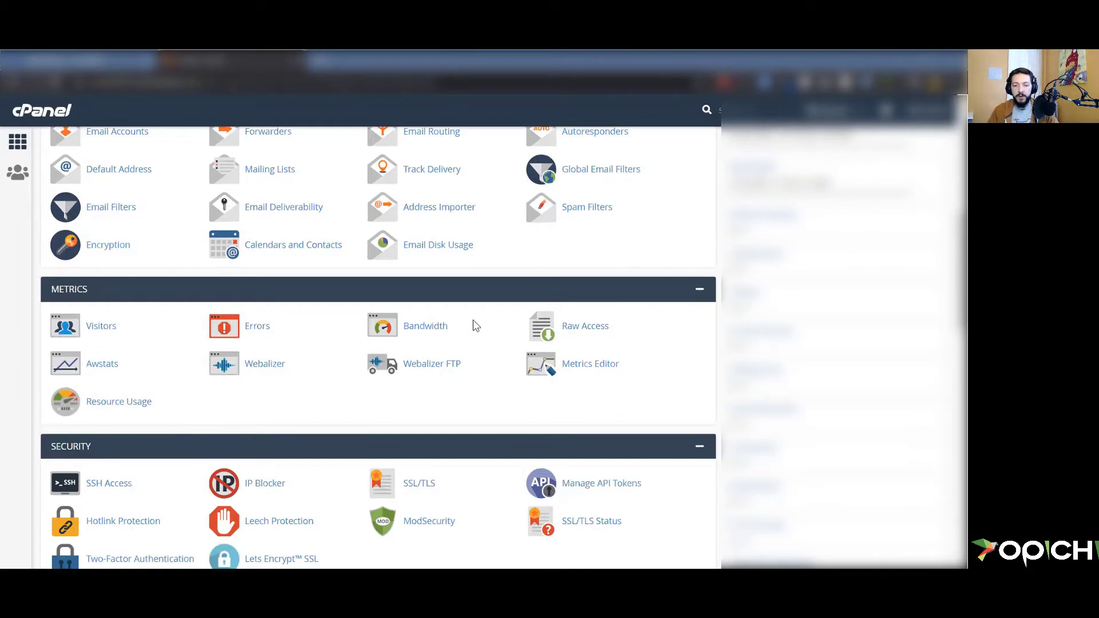
pyautogui.scroll(-5, 473, 325)
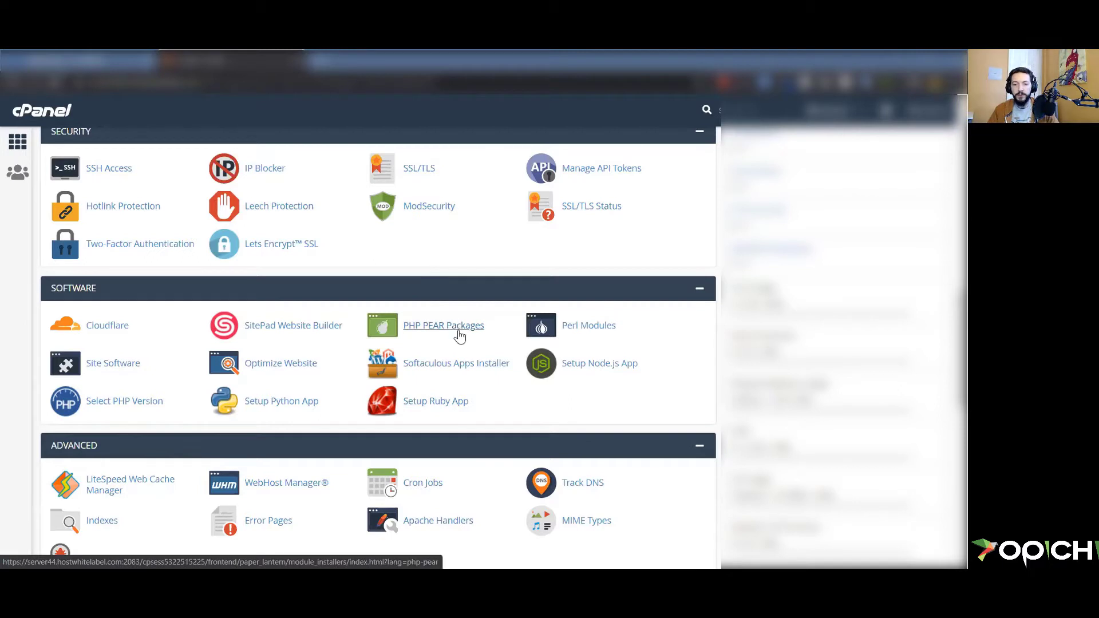
pyautogui.scroll(-1, 491, 325)
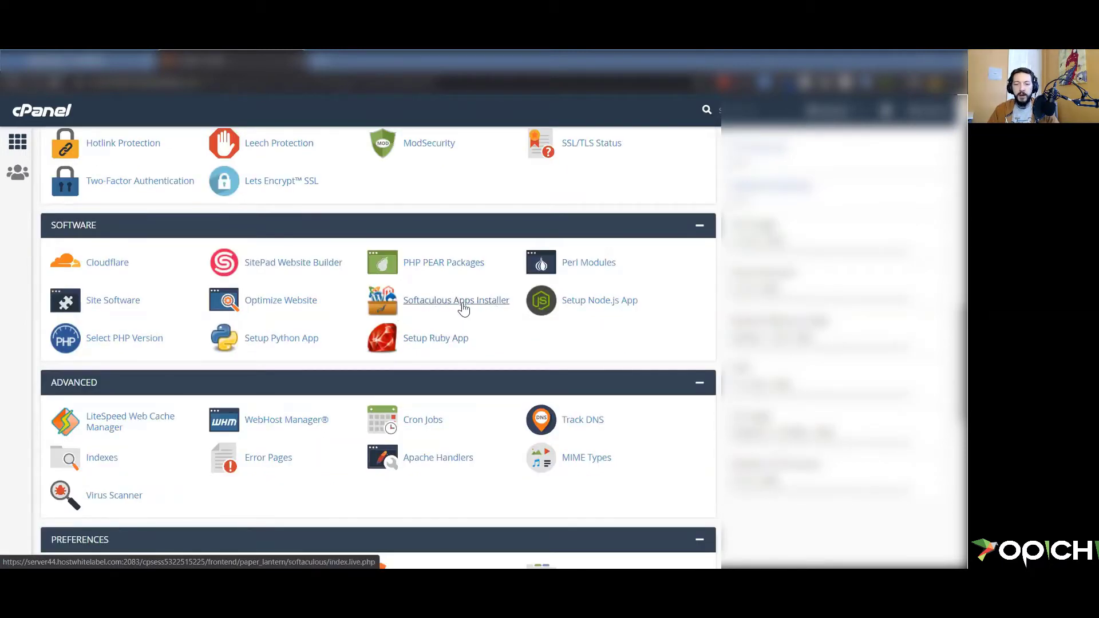
pyautogui.click(474, 310)
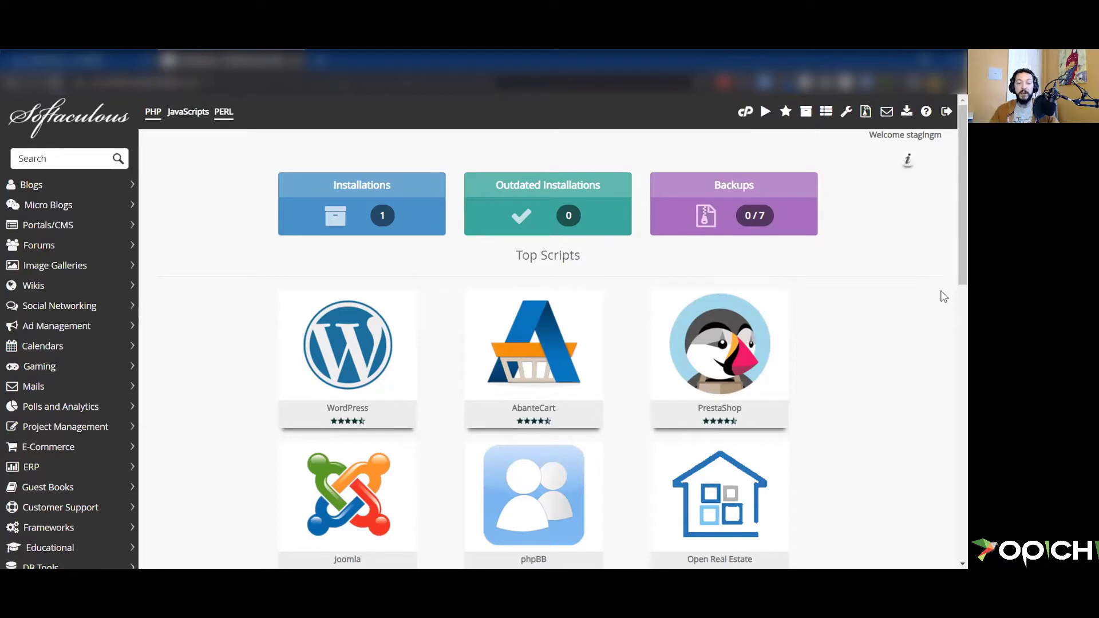
pyautogui.moveTo(369, 326)
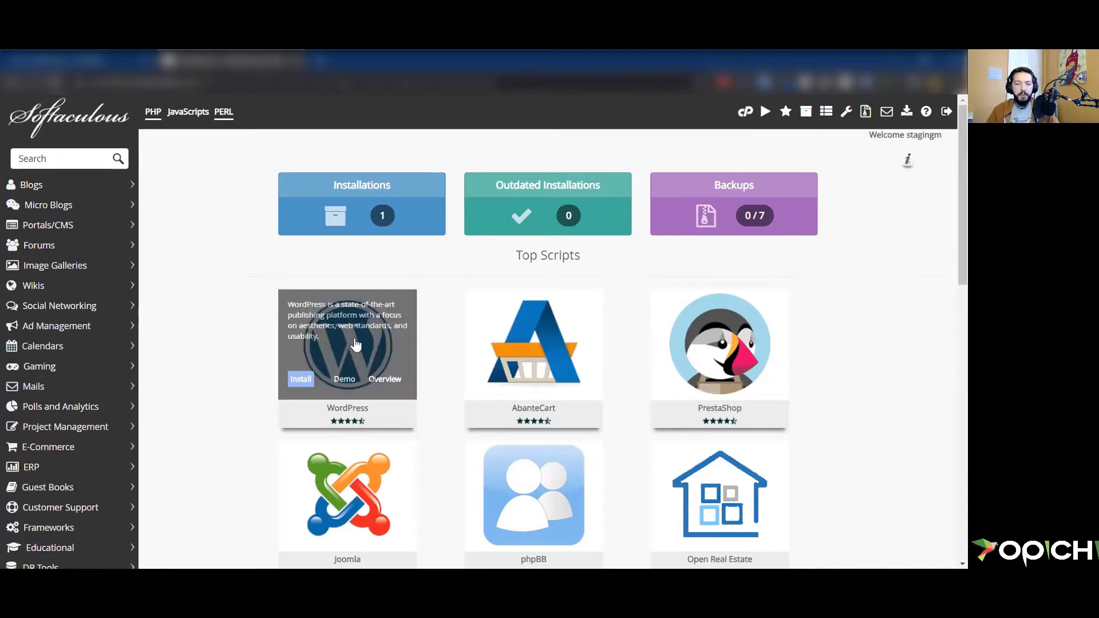
pyautogui.click(298, 382)
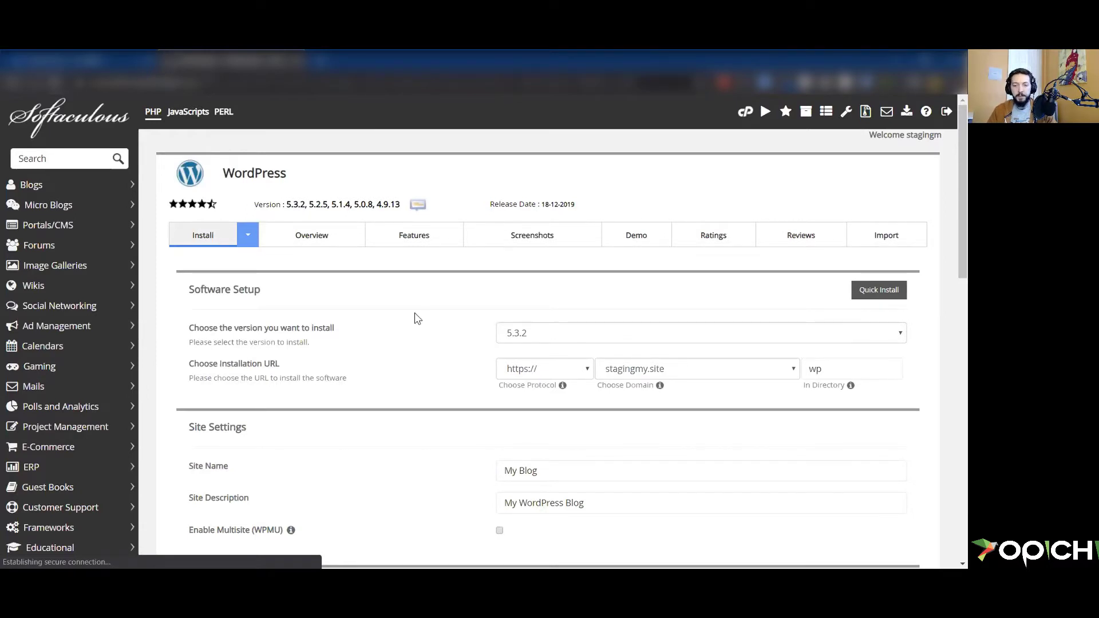
# Set the WordPress installation directory to wcdemosite
pyautogui.scroll(-1, 474, 338)
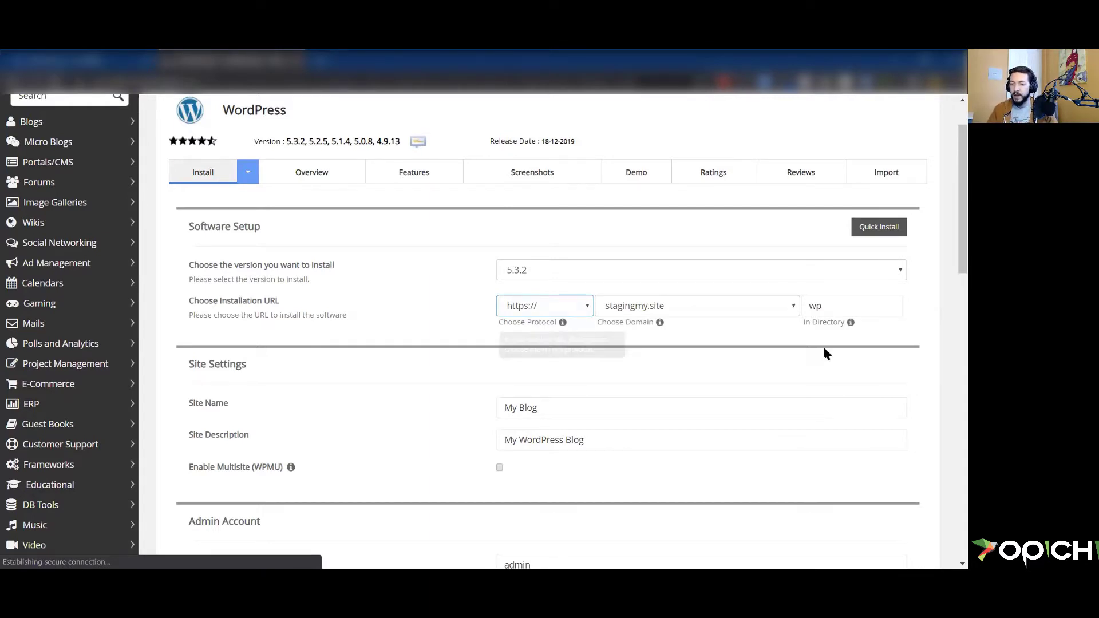
pyautogui.moveTo(856, 306); pyautogui.dragTo(794, 310)
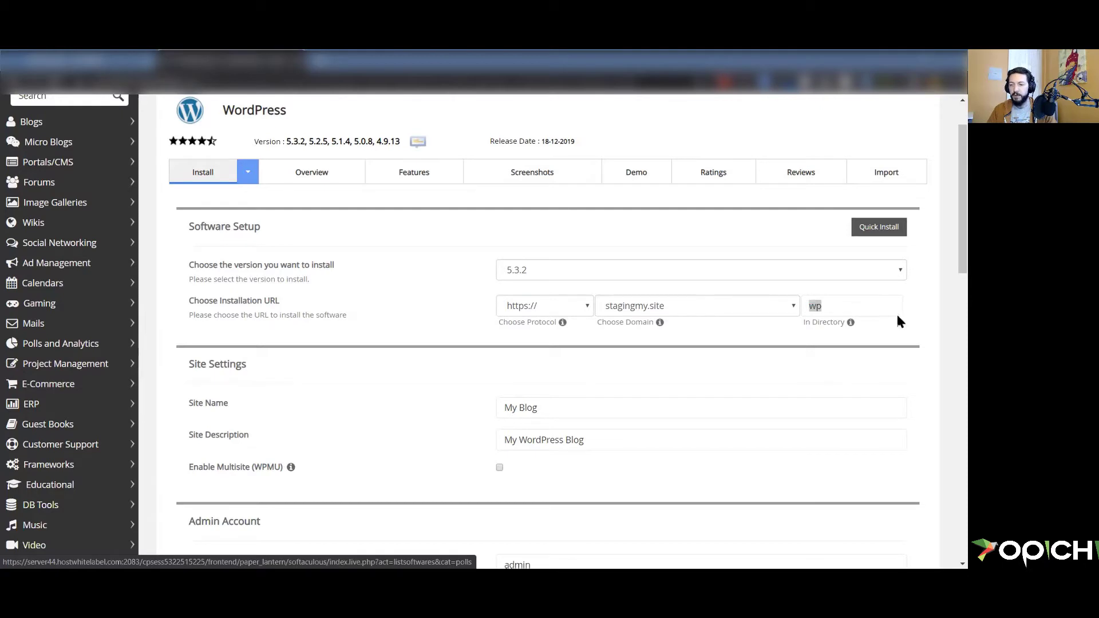
pyautogui.click(872, 306)
pyautogui.write('wcdemosite')
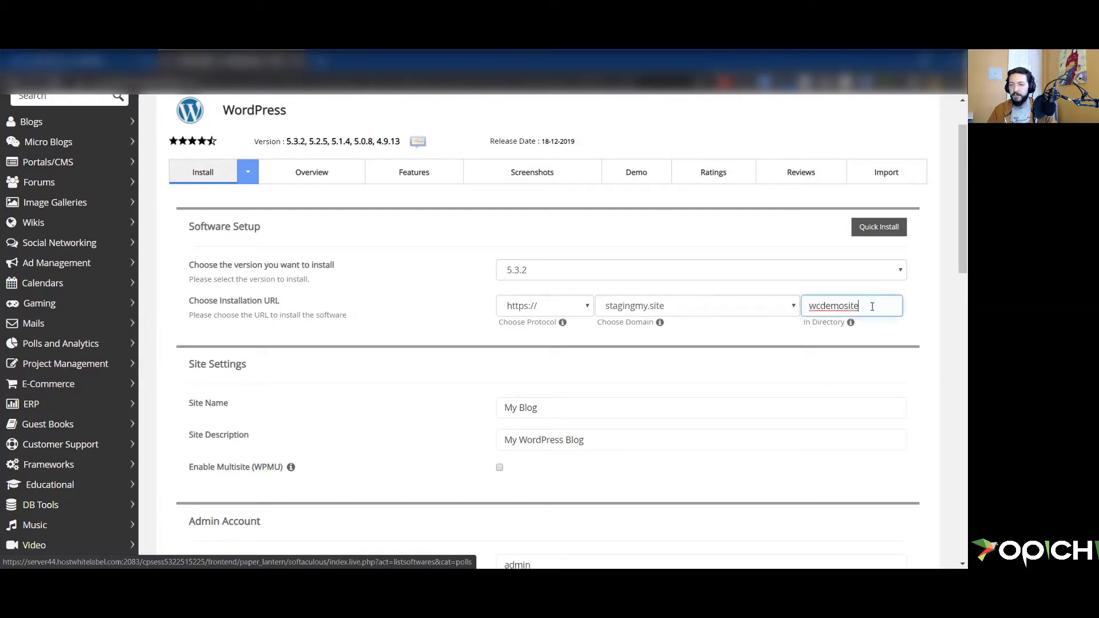
pyautogui.click(912, 308)
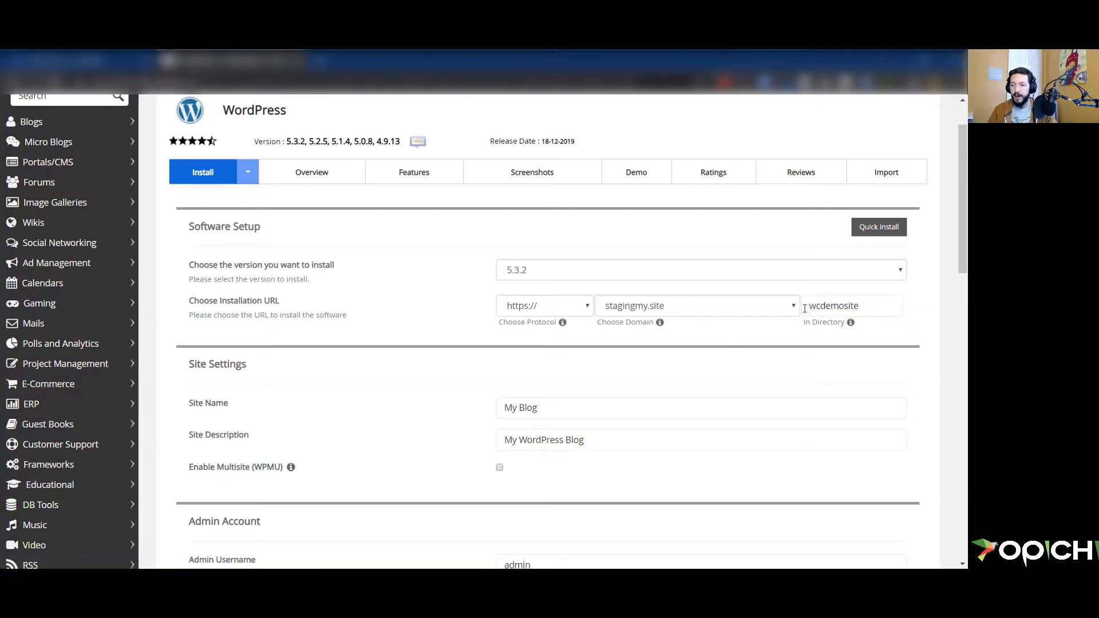
# Review the installation domain and directory, along with the site name and site description fields
pyautogui.click(602, 311)
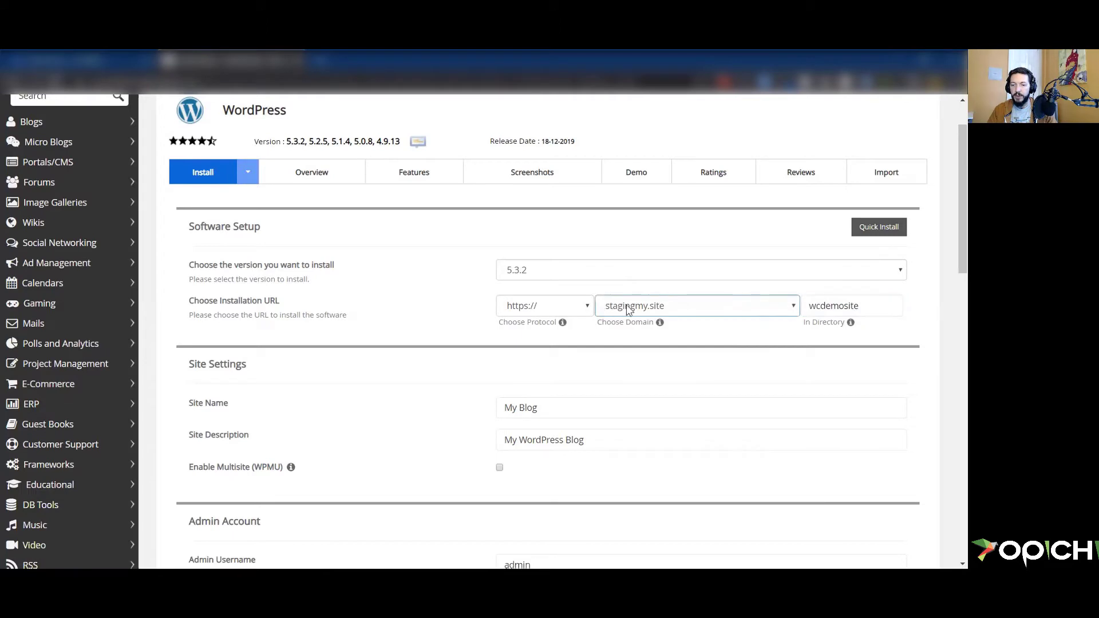
pyautogui.moveTo(810, 306); pyautogui.dragTo(868, 303)
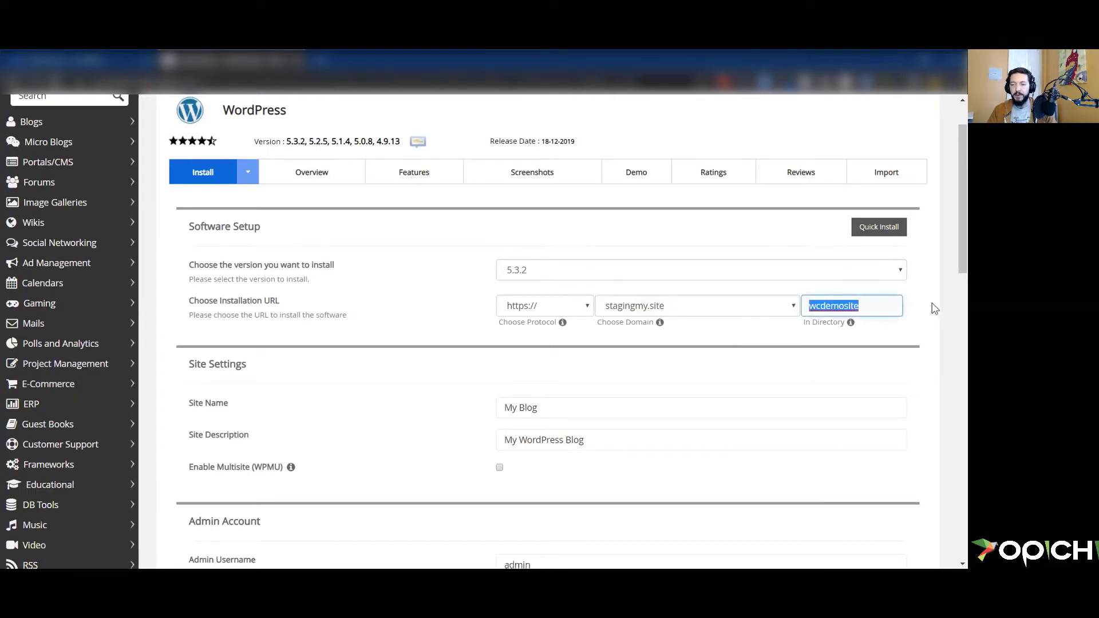
pyautogui.click(860, 306)
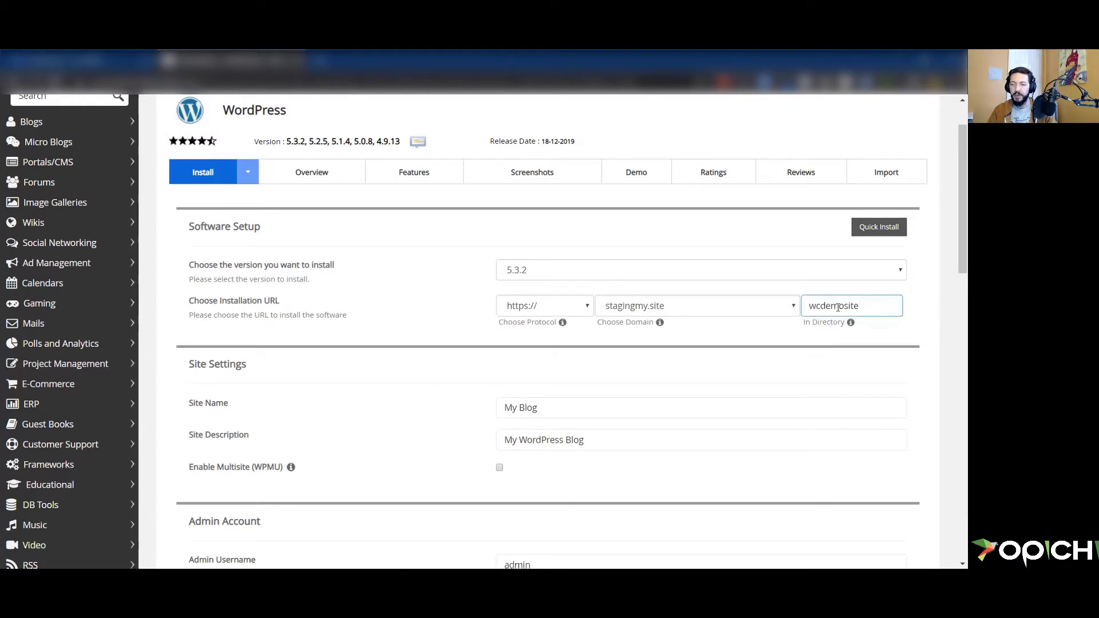
pyautogui.click(907, 305)
pyautogui.scroll(-1, 912, 303)
pyautogui.moveTo(558, 345); pyautogui.dragTo(519, 344)
pyautogui.moveTo(667, 375); pyautogui.dragTo(503, 374)
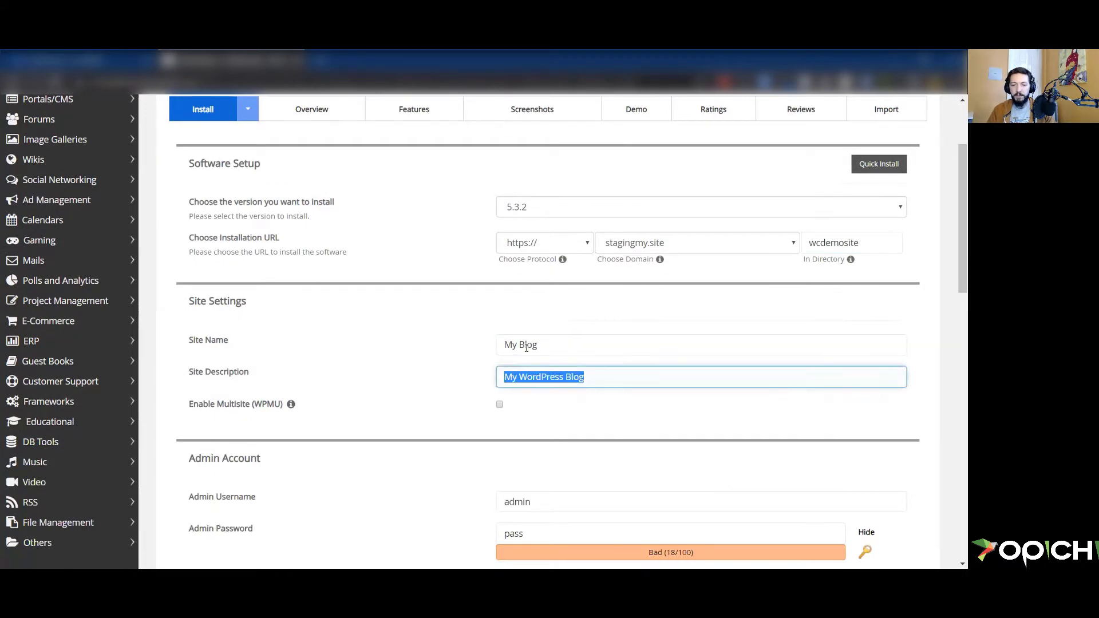
pyautogui.click(526, 345)
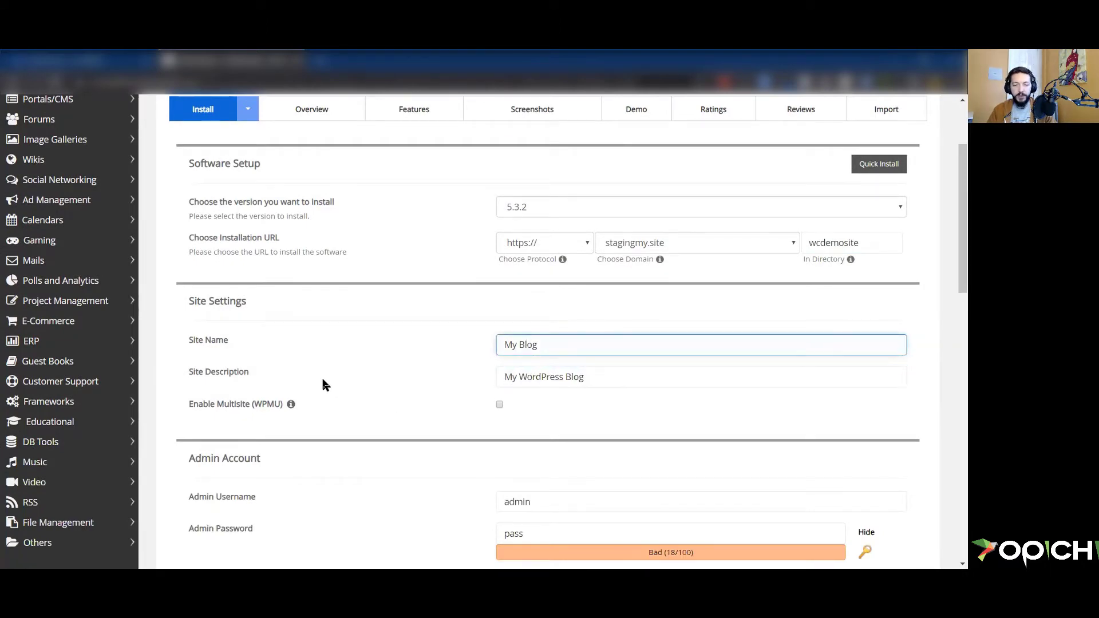
# Set the WordPress admin username to demosite
pyautogui.scroll(-2, 309, 386)
pyautogui.scroll(-1, 567, 339)
pyautogui.click(563, 313)
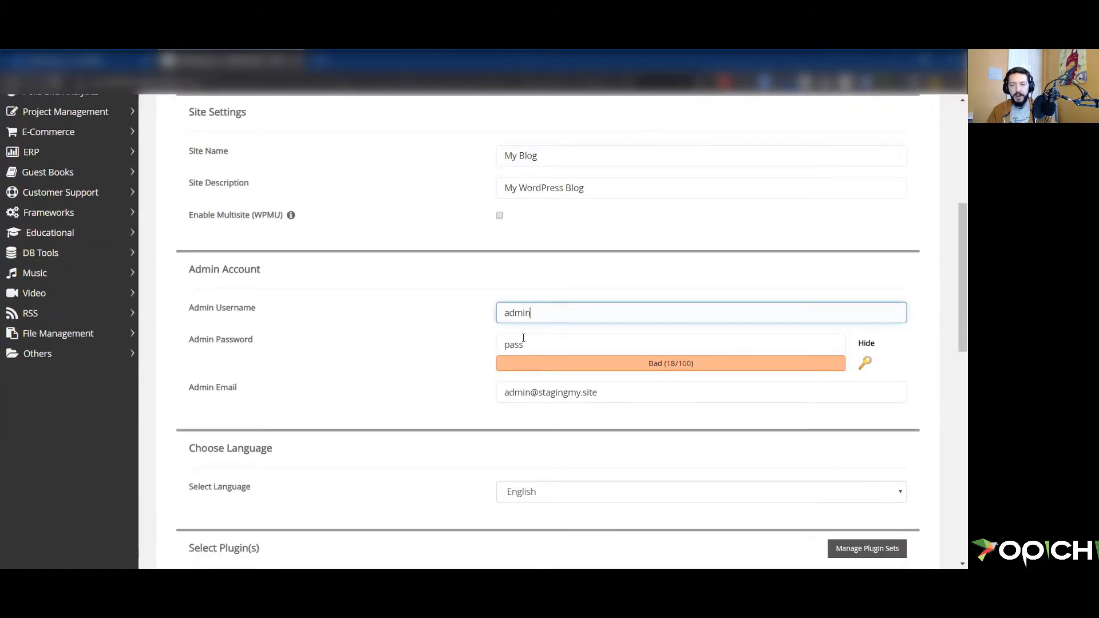
pyautogui.click(534, 396)
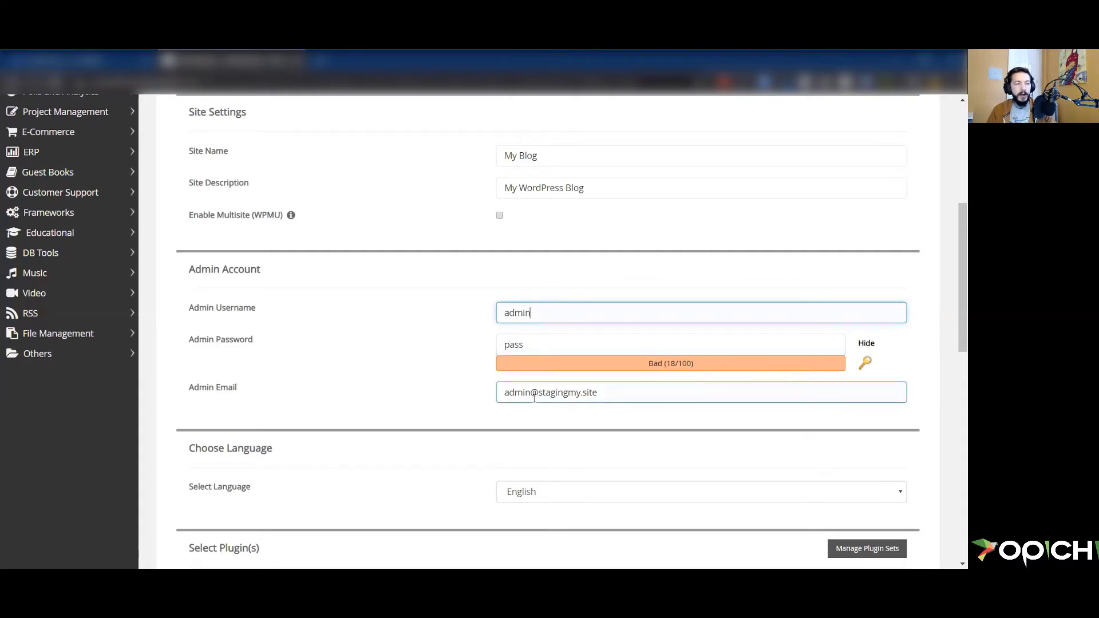
pyautogui.click(544, 313)
pyautogui.moveTo(544, 312); pyautogui.dragTo(496, 314)
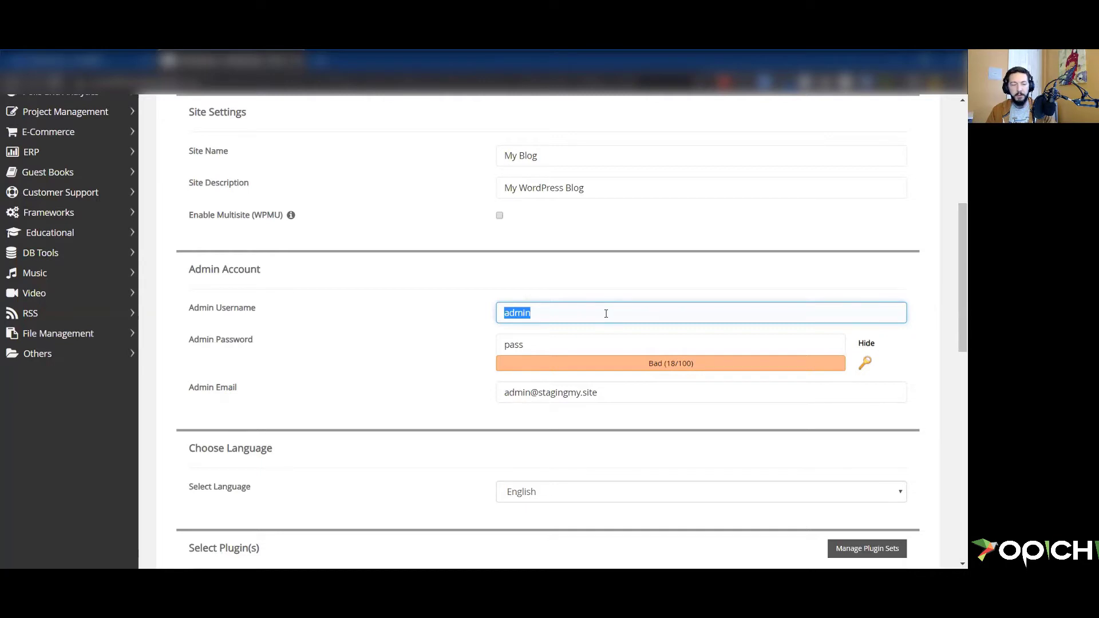
pyautogui.hotkey('alt', 'Tab')
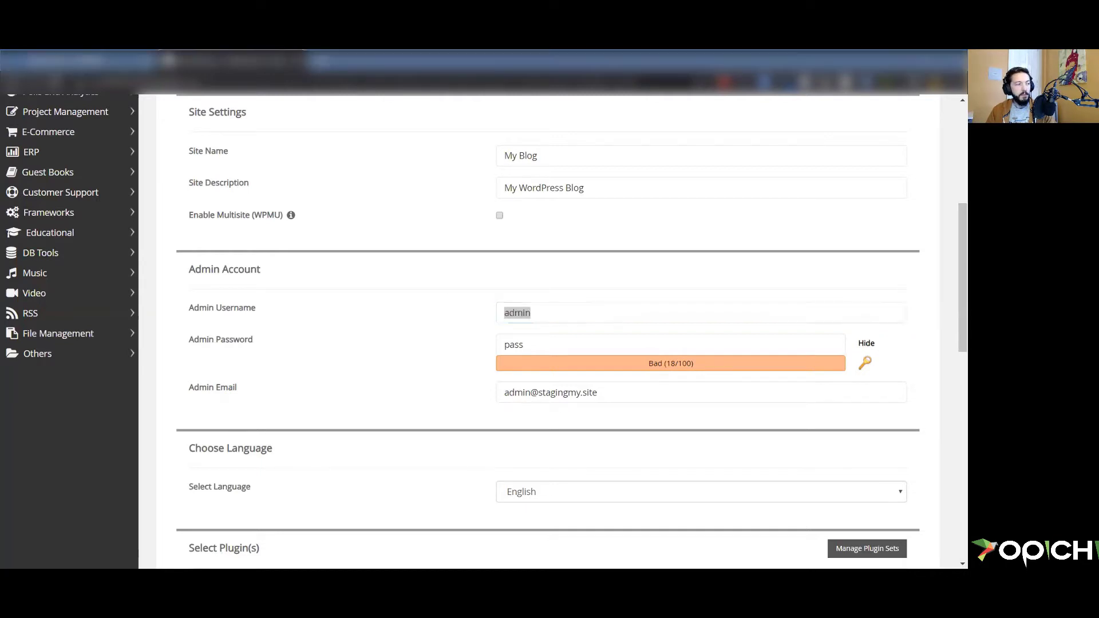
pyautogui.hotkey('alt', 'Tab')
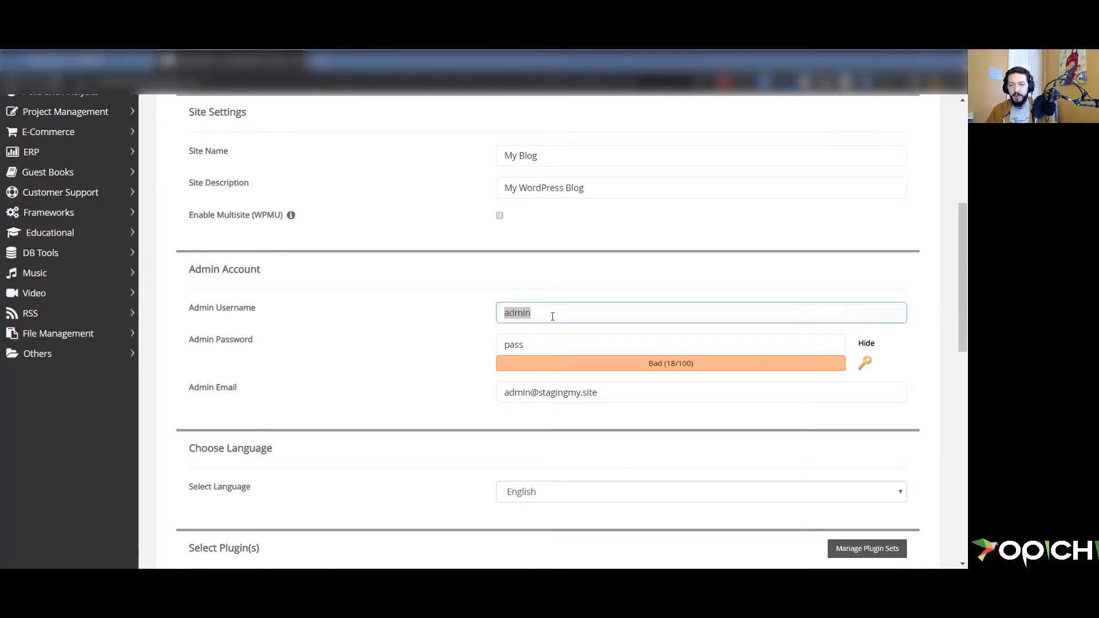
pyautogui.write('demosite')
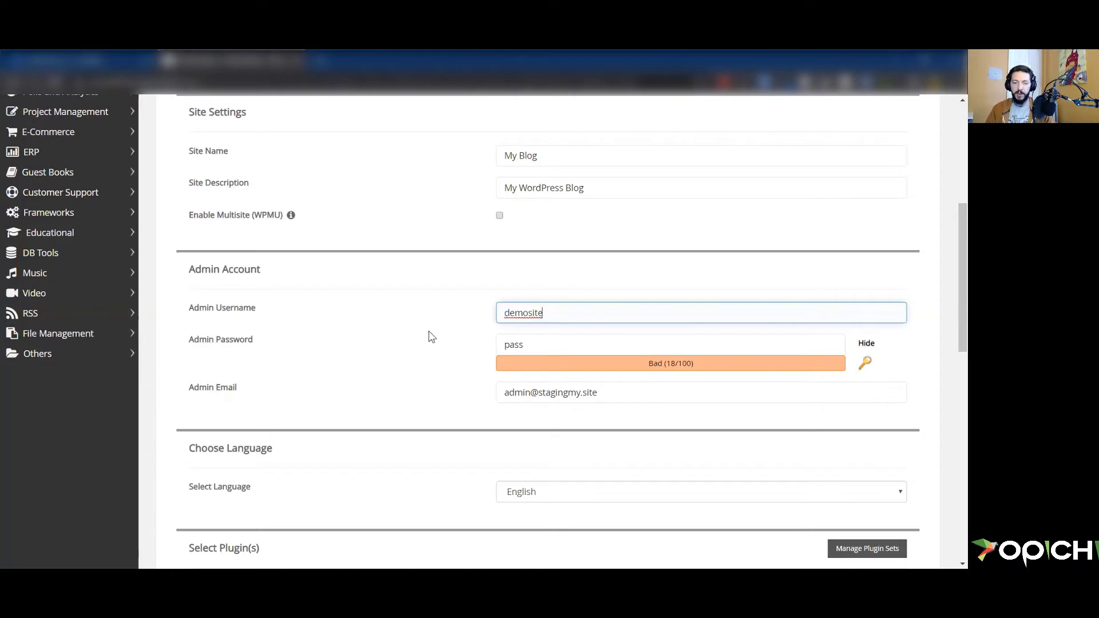
# Hide the admin password characters and replace the default admin password with the prepared one
pyautogui.click(870, 343)
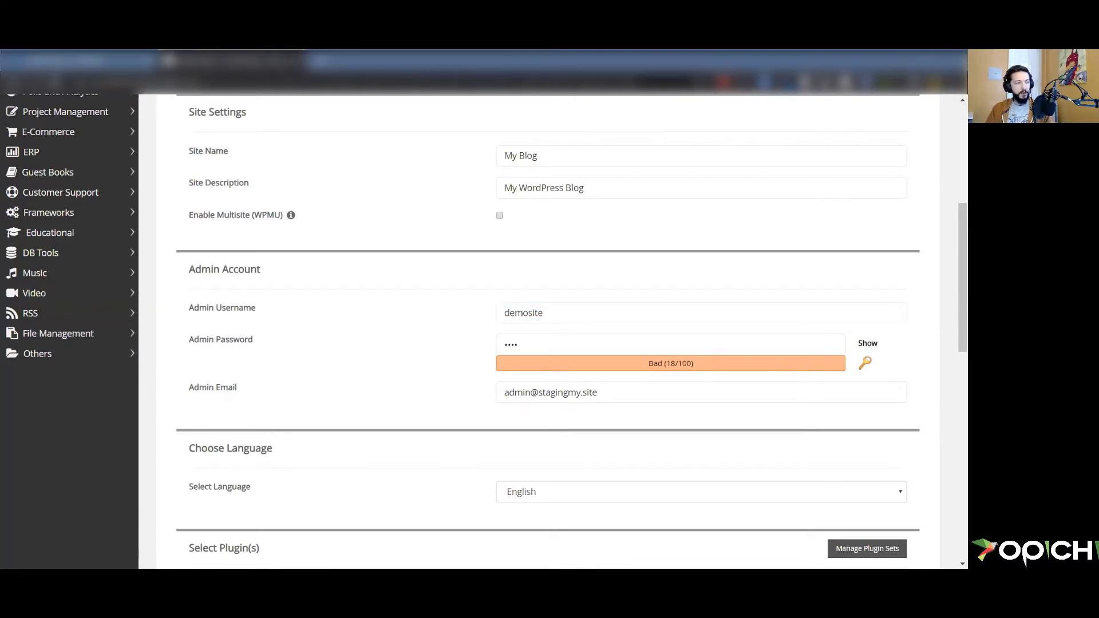
pyautogui.click(601, 344)
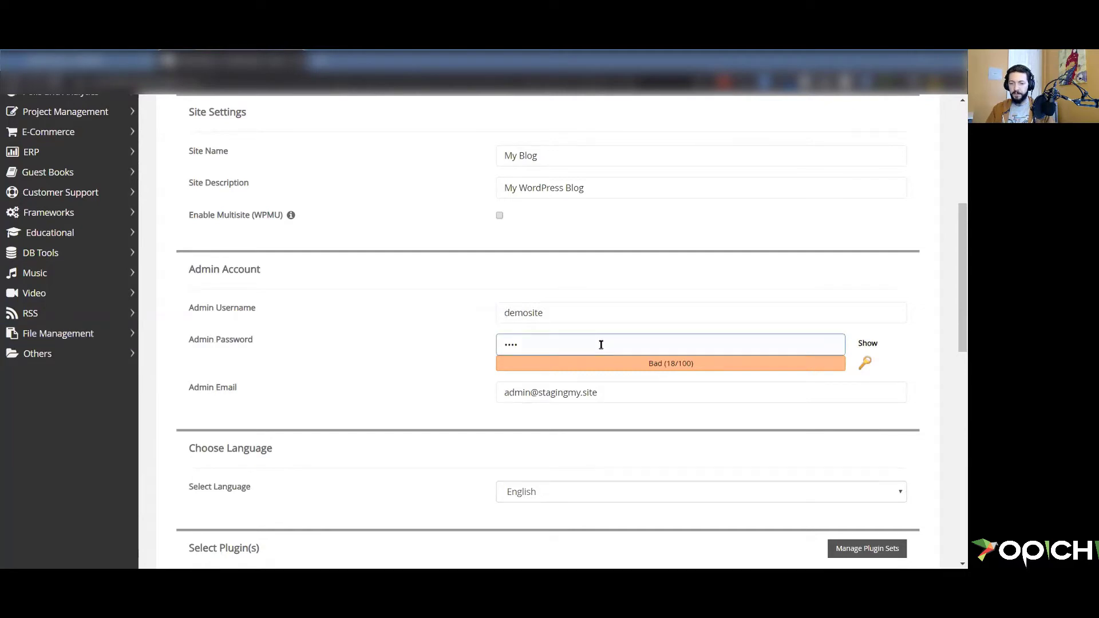
pyautogui.hotkey('ctrl', 'a')
pyautogui.hotkey('ctrl', 'v')
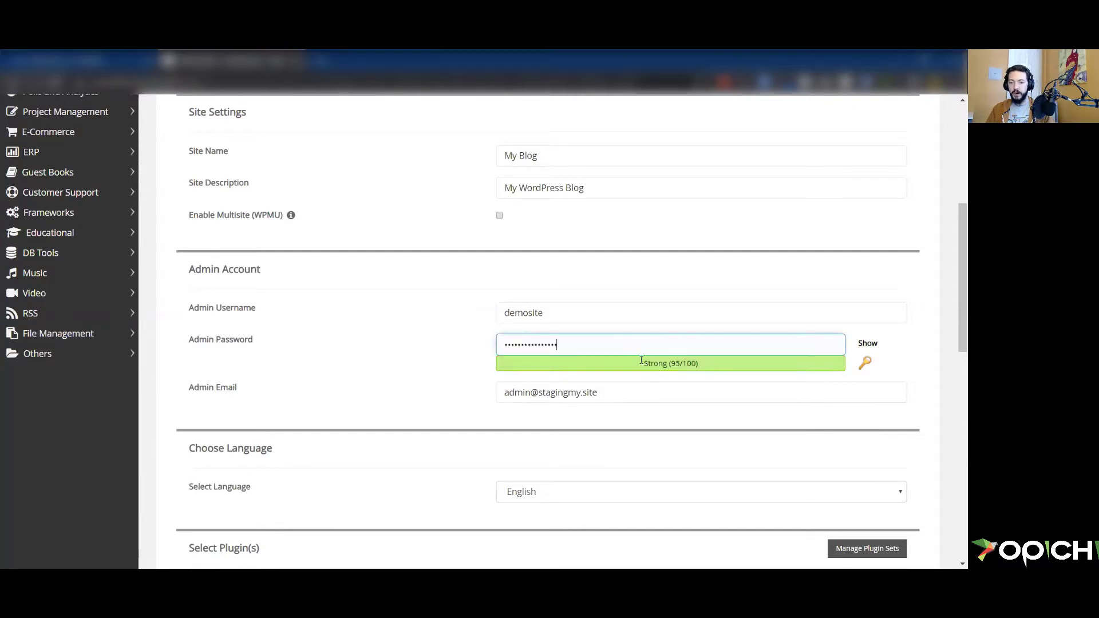
pyautogui.click(464, 343)
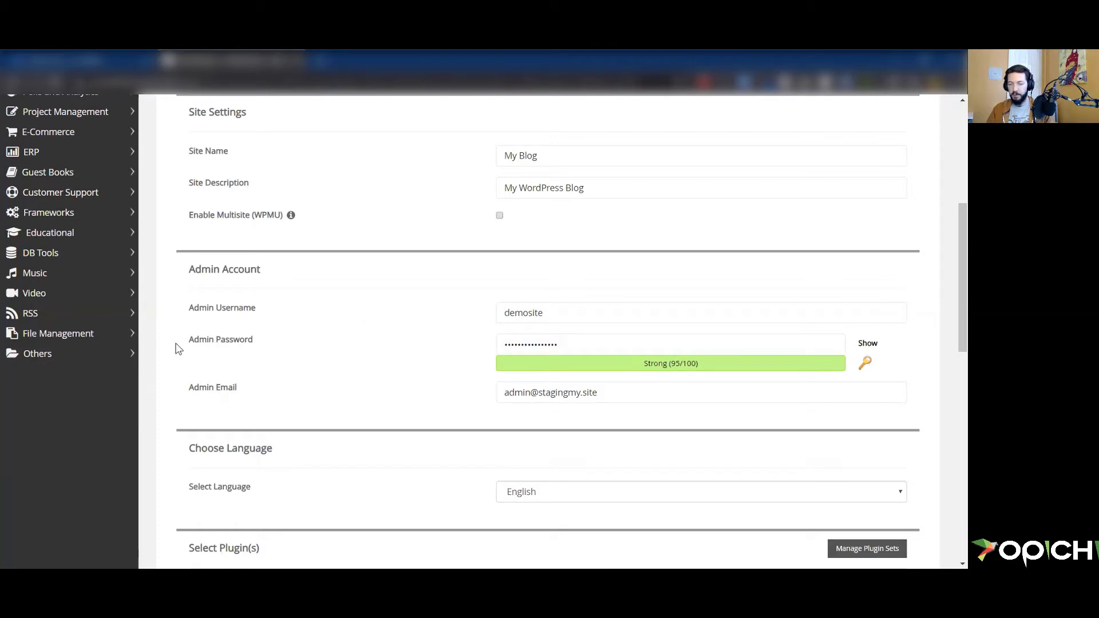
# Review the admin email, the language setting and the optional plugins offered for the WordPress installation
pyautogui.press('Tab')
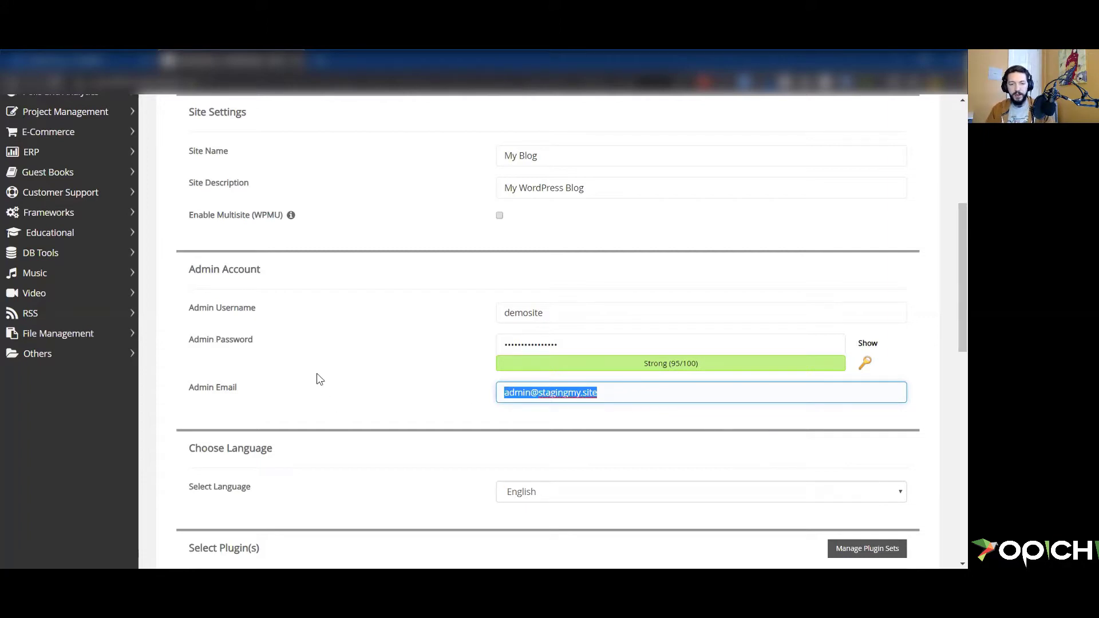
pyautogui.scroll(-1, 319, 379)
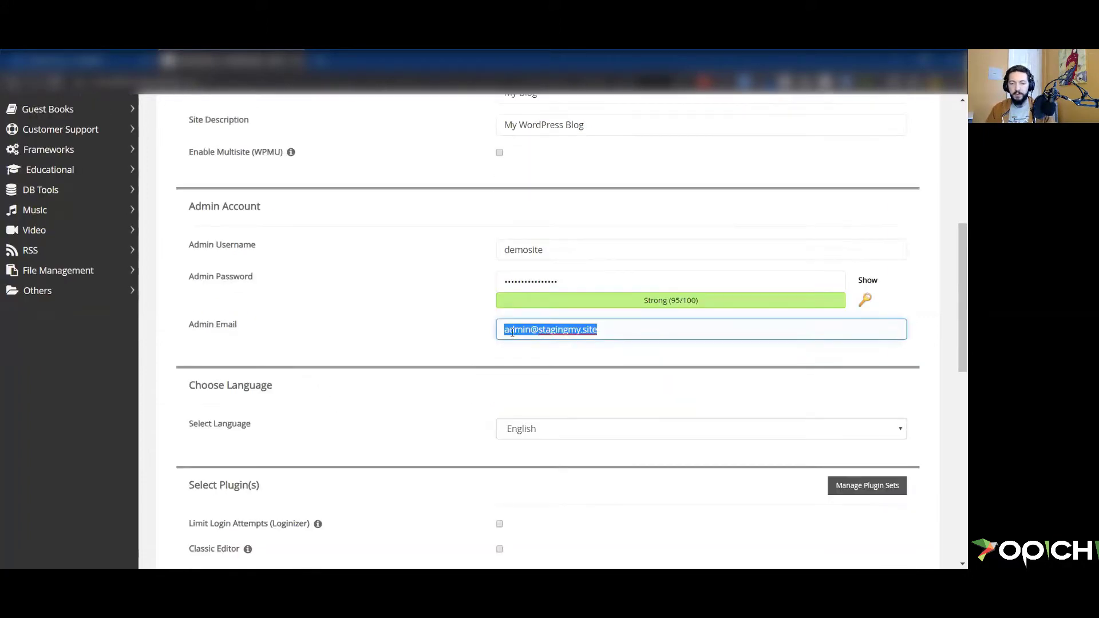
pyautogui.click(499, 331)
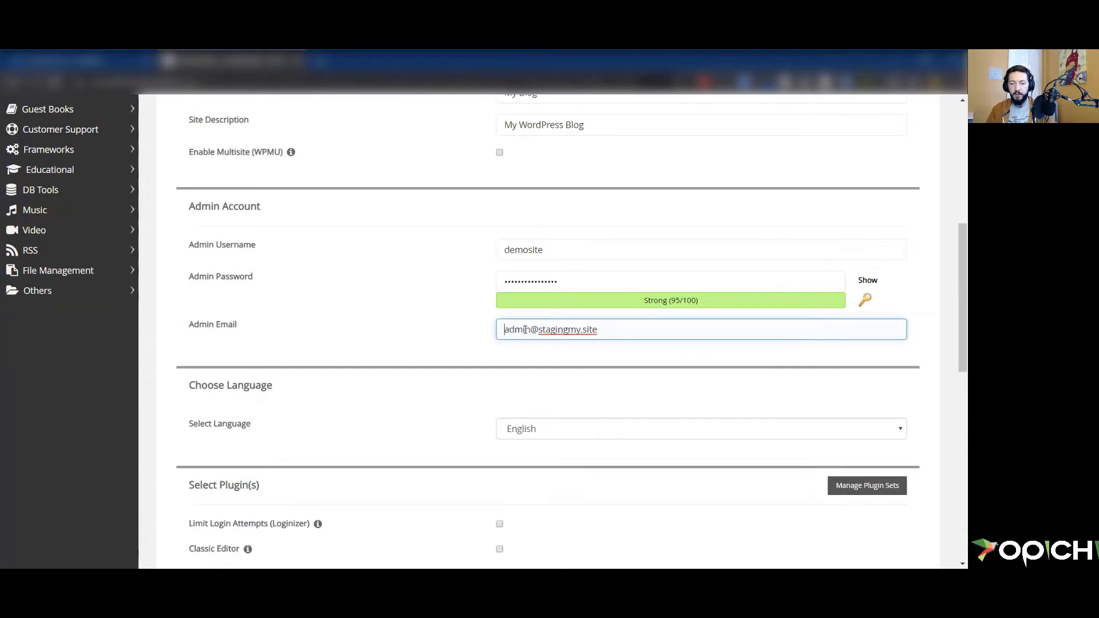
pyautogui.tripleClick(525, 330)
pyautogui.click(636, 331)
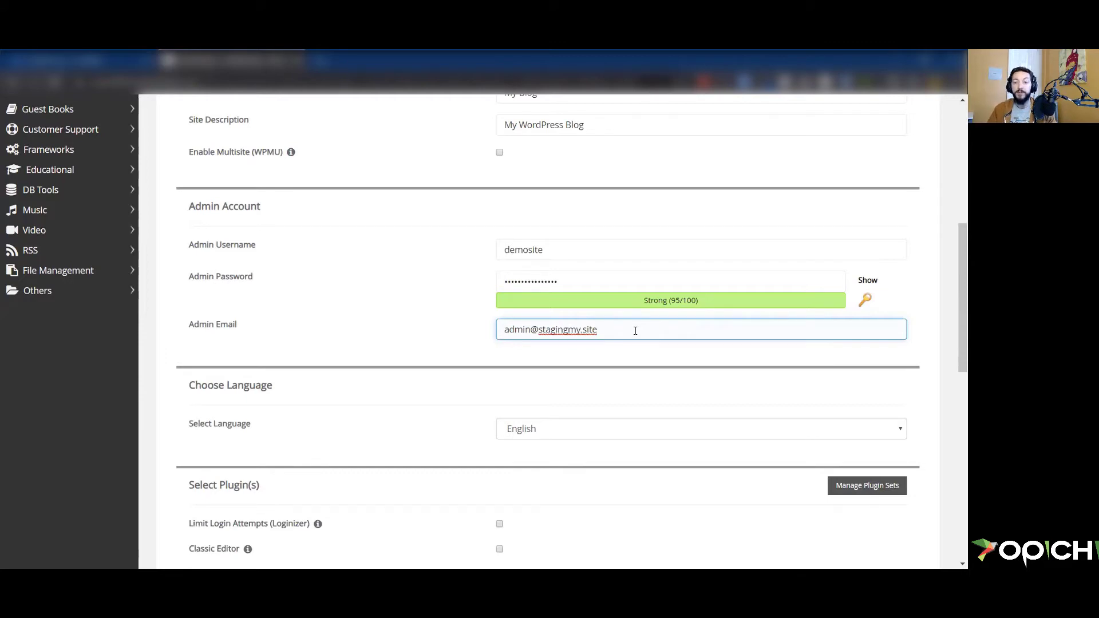
pyautogui.moveTo(636, 331); pyautogui.dragTo(498, 346)
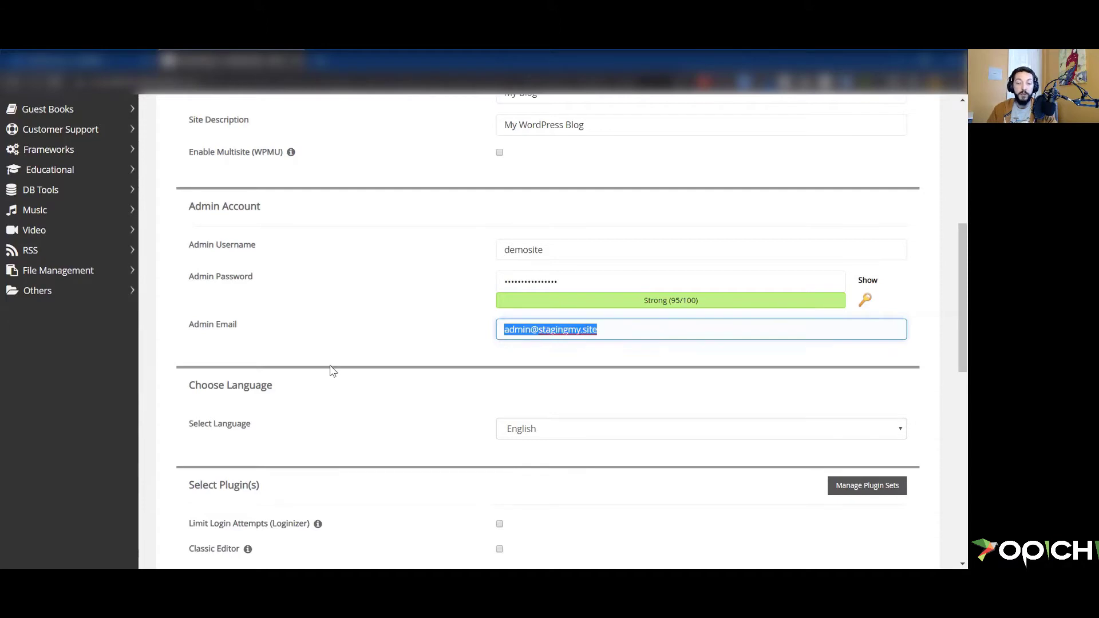
pyautogui.scroll(-2, 331, 370)
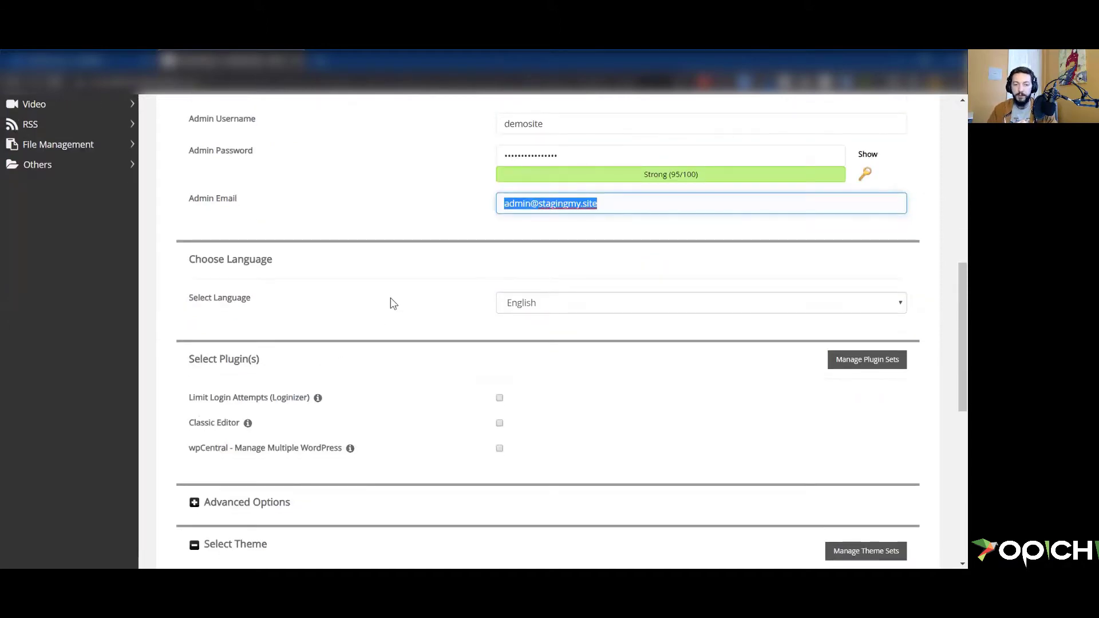
pyautogui.scroll(-1, 504, 286)
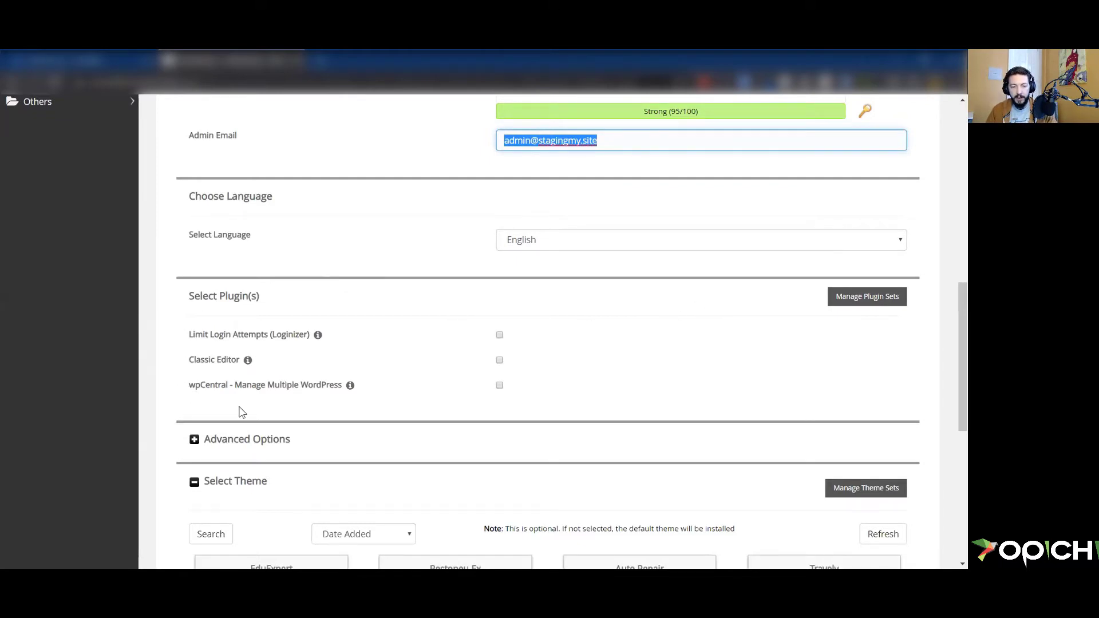
pyautogui.moveTo(194, 298); pyautogui.dragTo(259, 299)
pyautogui.click(269, 307)
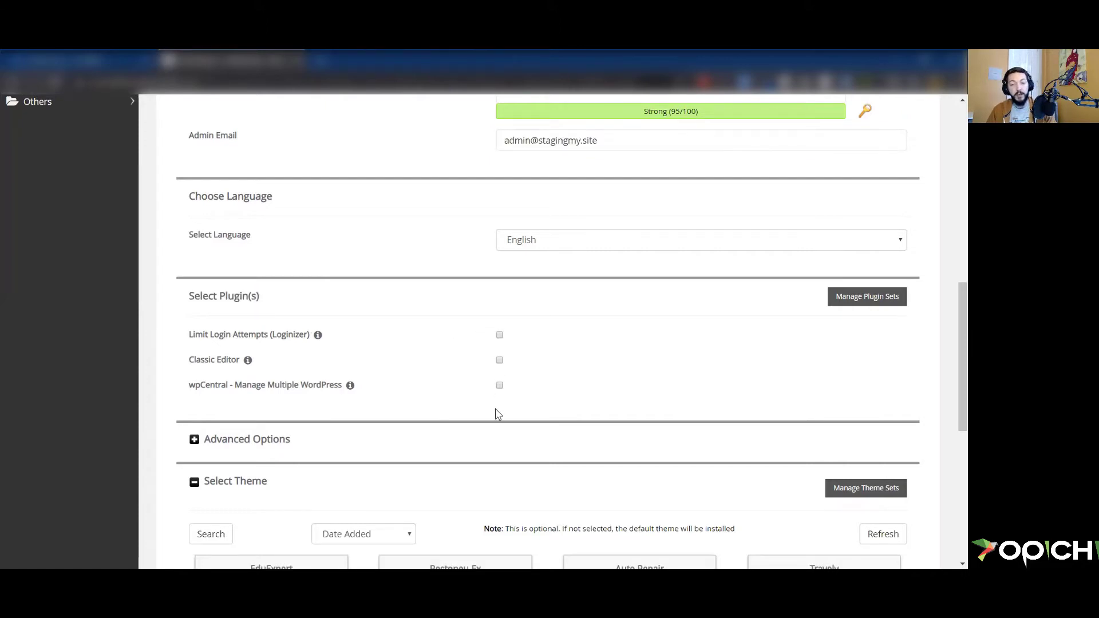
# Review the advanced installation options, including database name, table prefix and auto upgrade settings, and collapse them again
pyautogui.click(252, 441)
pyautogui.scroll(-3, 557, 345)
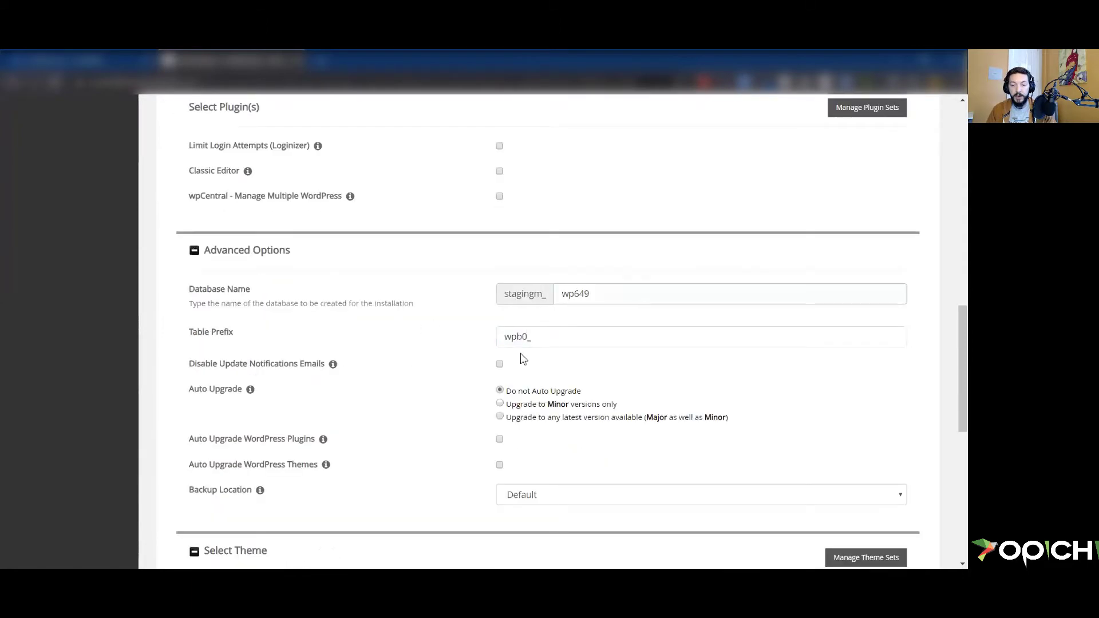
pyautogui.click(229, 252)
# Look over the optional themes and install WordPress without selecting one
pyautogui.scroll(-3, 571, 334)
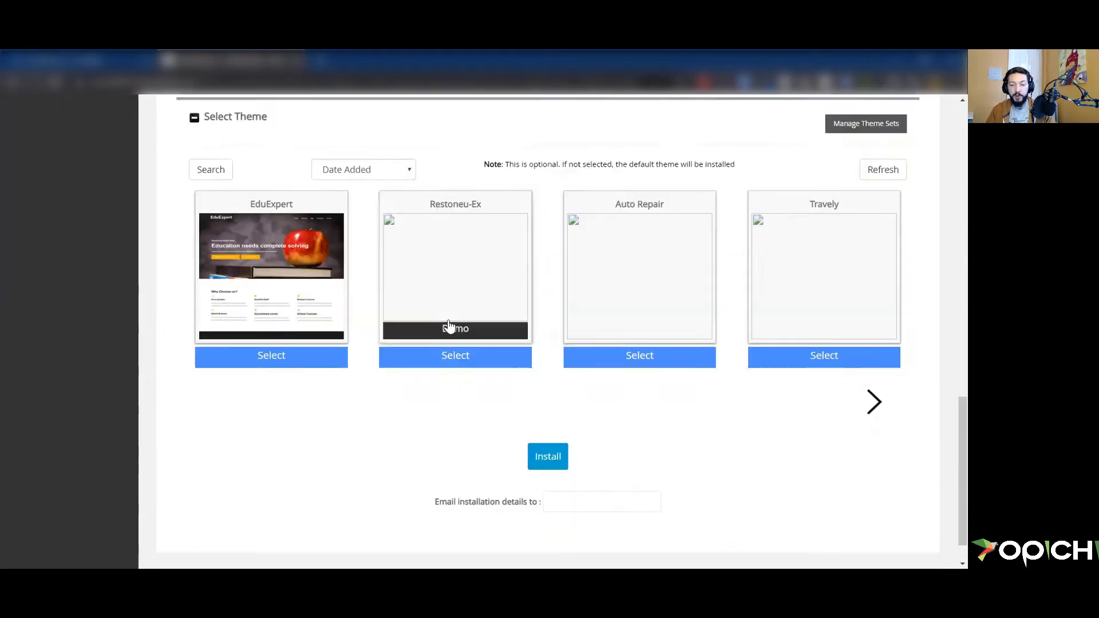
pyautogui.scroll(1, 953, 209)
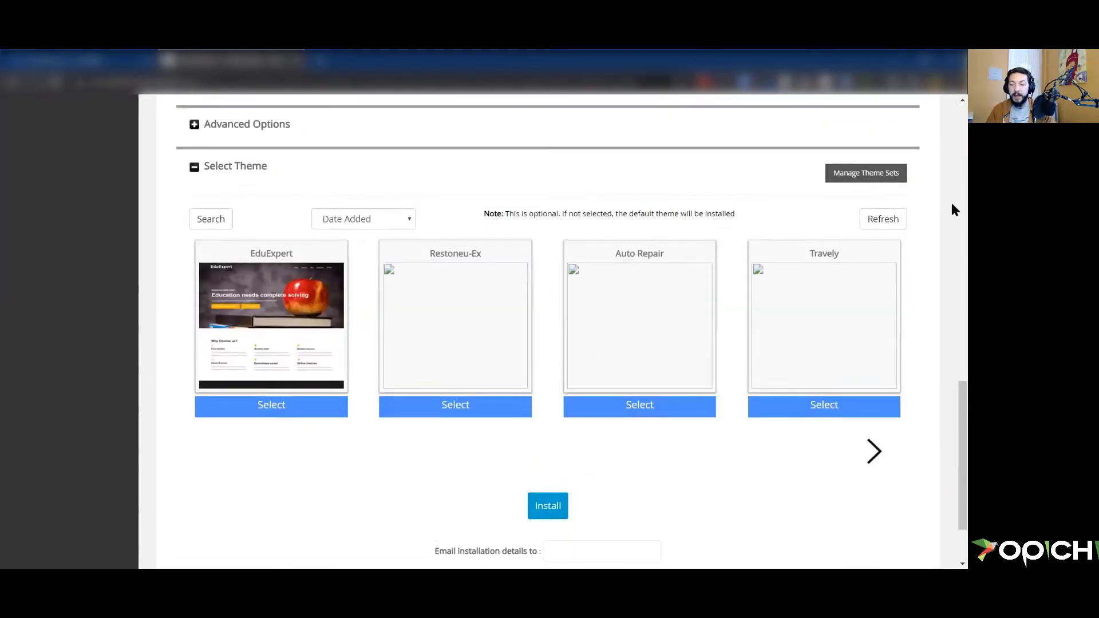
pyautogui.scroll(1, 813, 265)
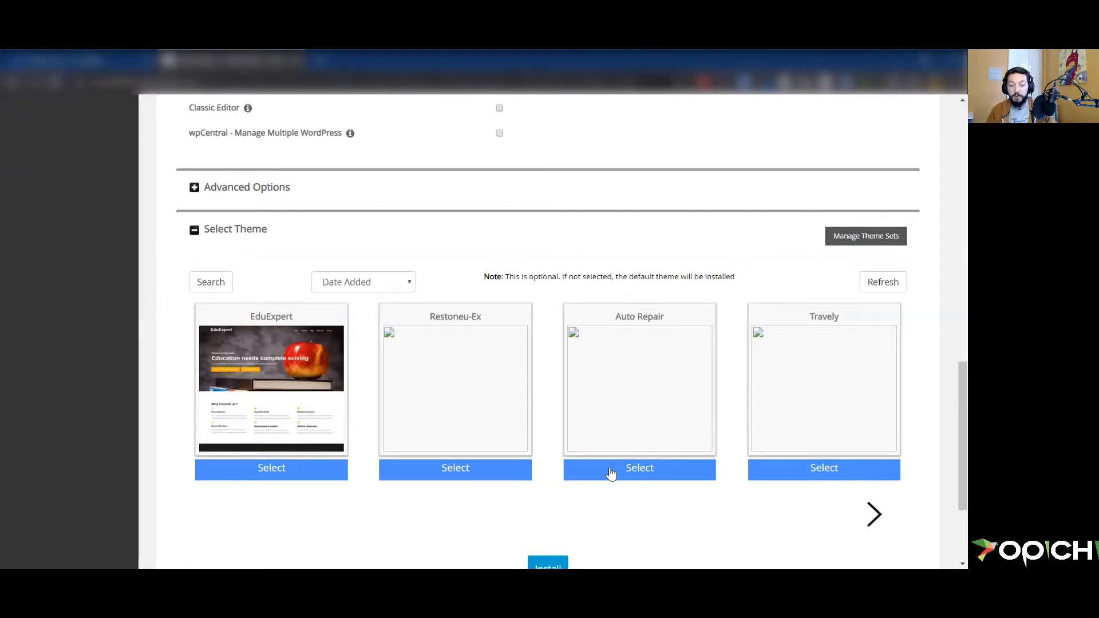
pyautogui.scroll(-1, 629, 468)
pyautogui.scroll(-1, 647, 463)
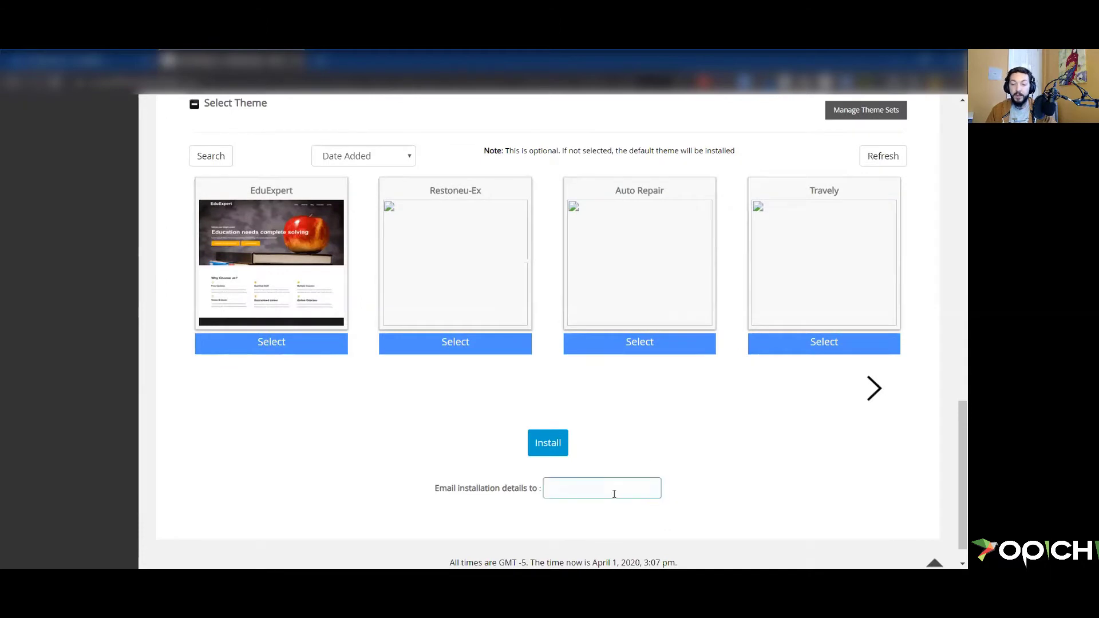
pyautogui.click(555, 448)
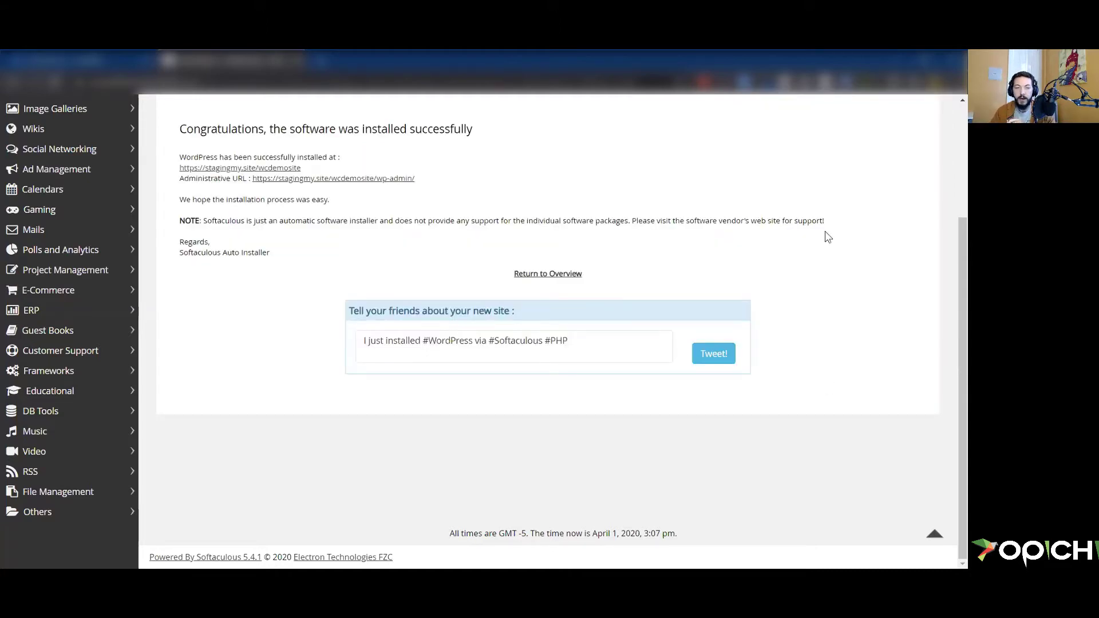
# Examine the new site's address and its administrative URL, including the wp-admin ending
pyautogui.moveTo(302, 168); pyautogui.dragTo(195, 158)
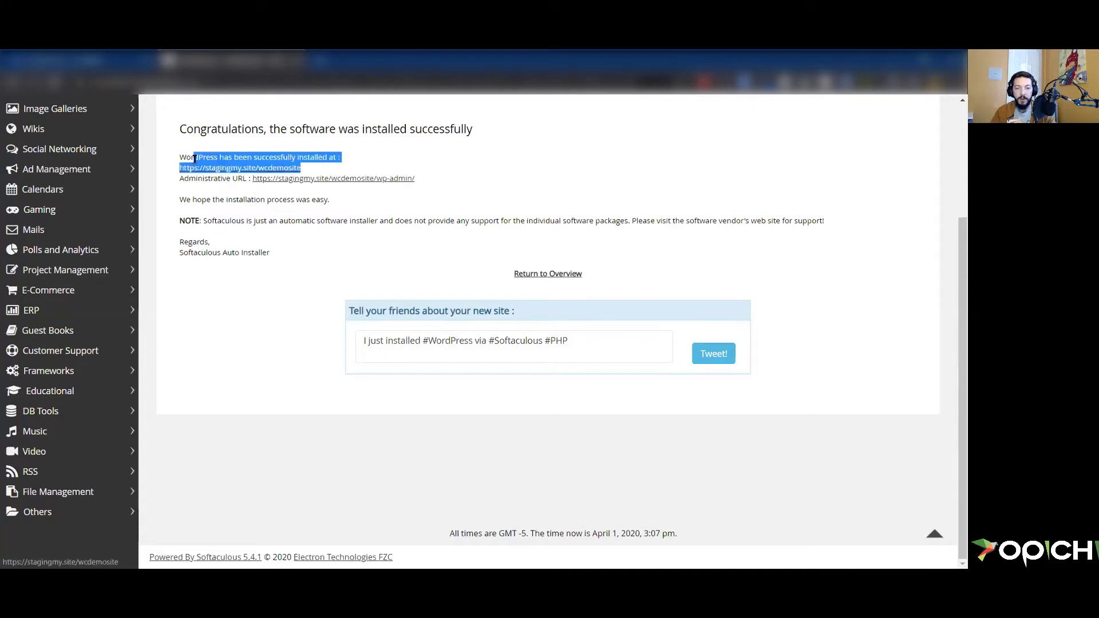
pyautogui.moveTo(439, 175); pyautogui.dragTo(255, 188)
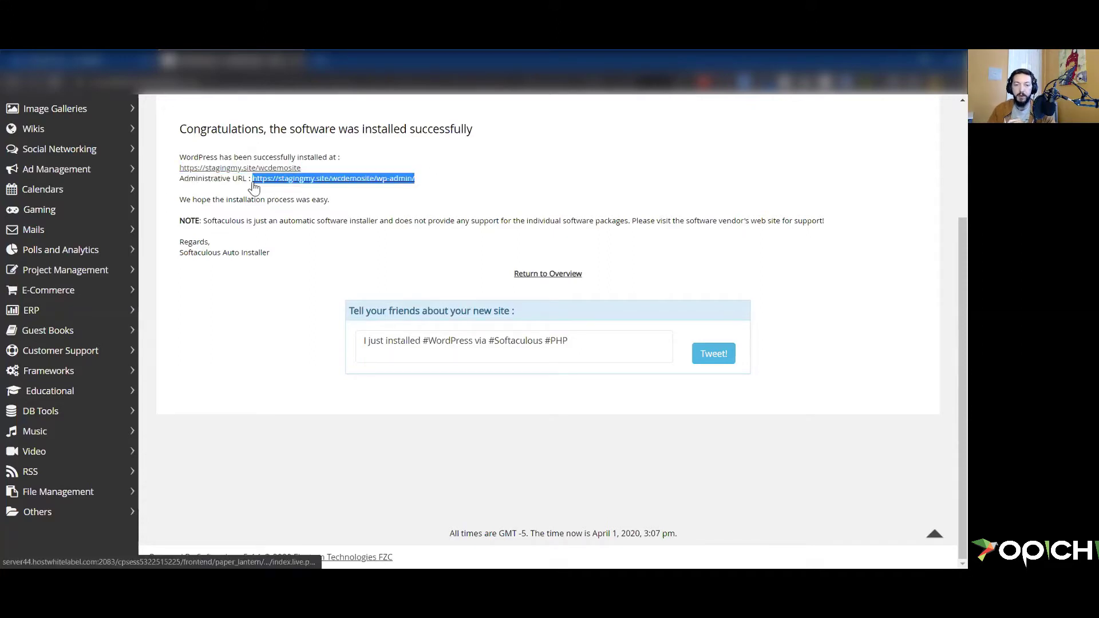
pyautogui.click(548, 202)
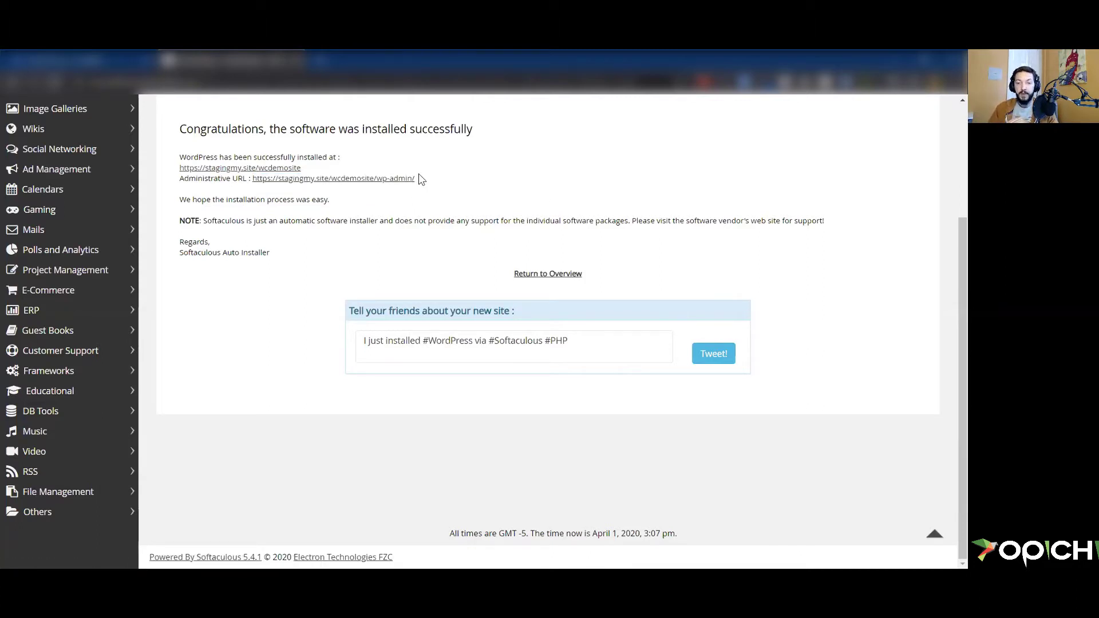
pyautogui.moveTo(416, 179); pyautogui.dragTo(376, 180)
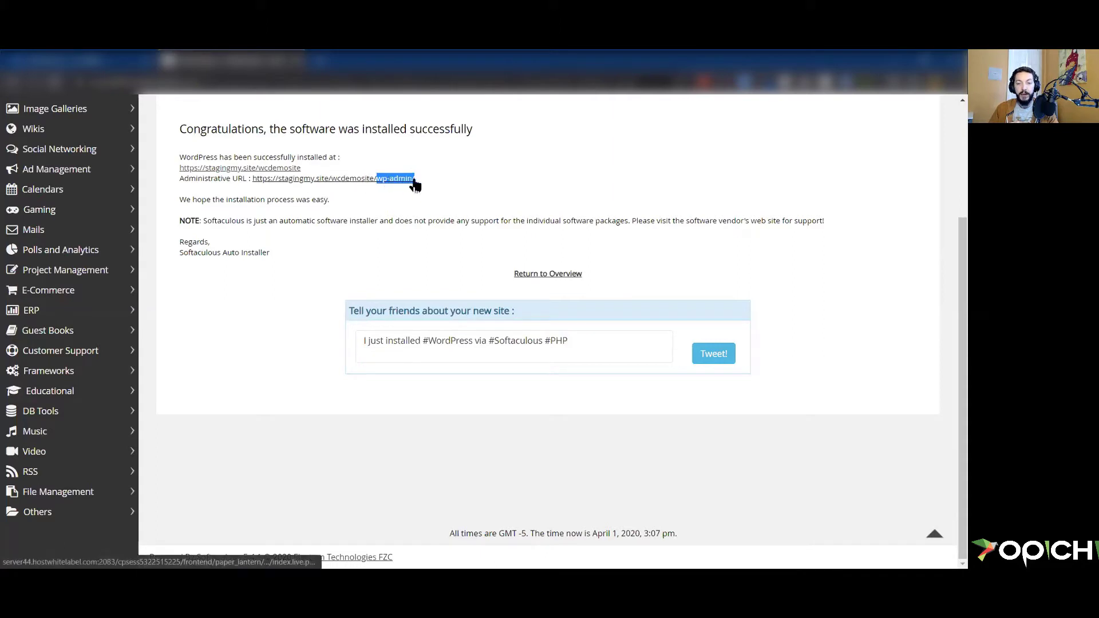
pyautogui.click(441, 189)
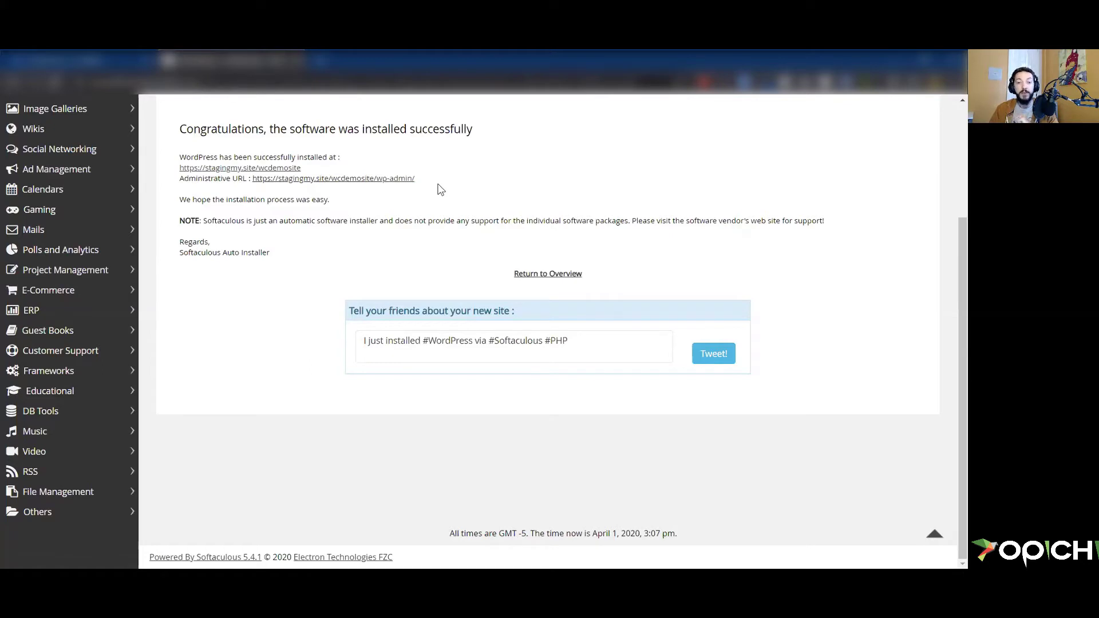
# Open the new site's WordPress dashboard from its administrative URL and show the installed plugins
pyautogui.click(404, 180)
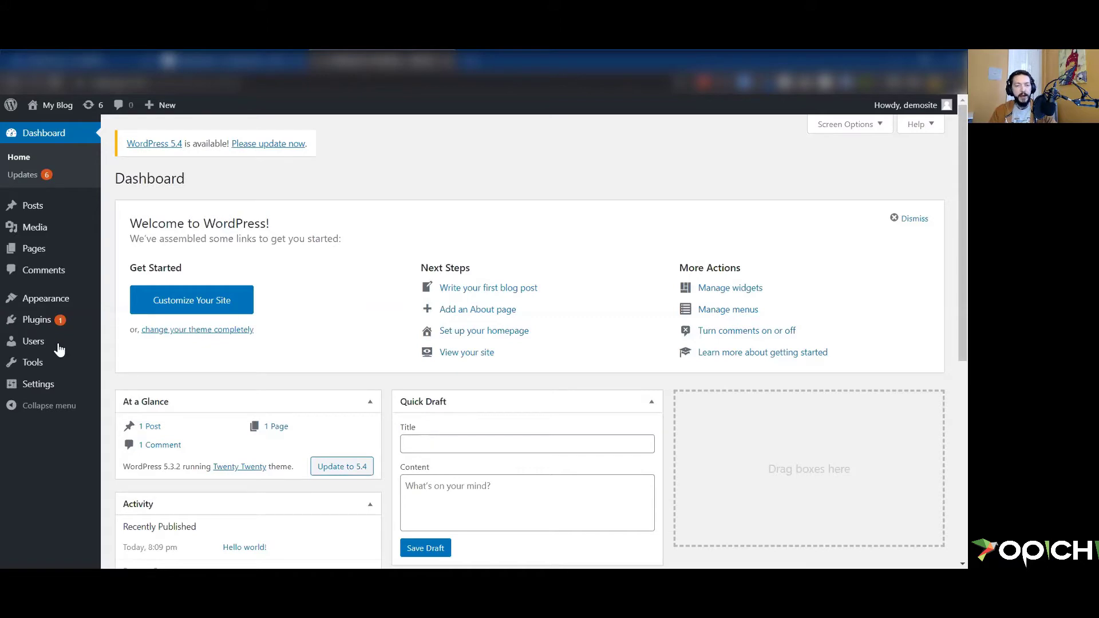
pyautogui.moveTo(36, 324)
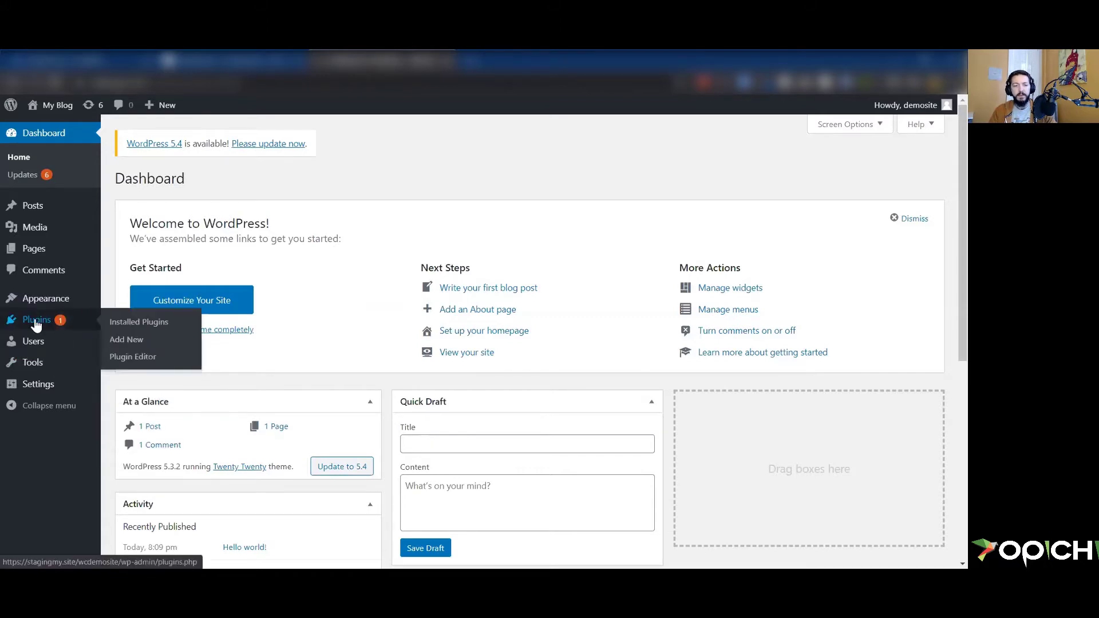
pyautogui.click(127, 324)
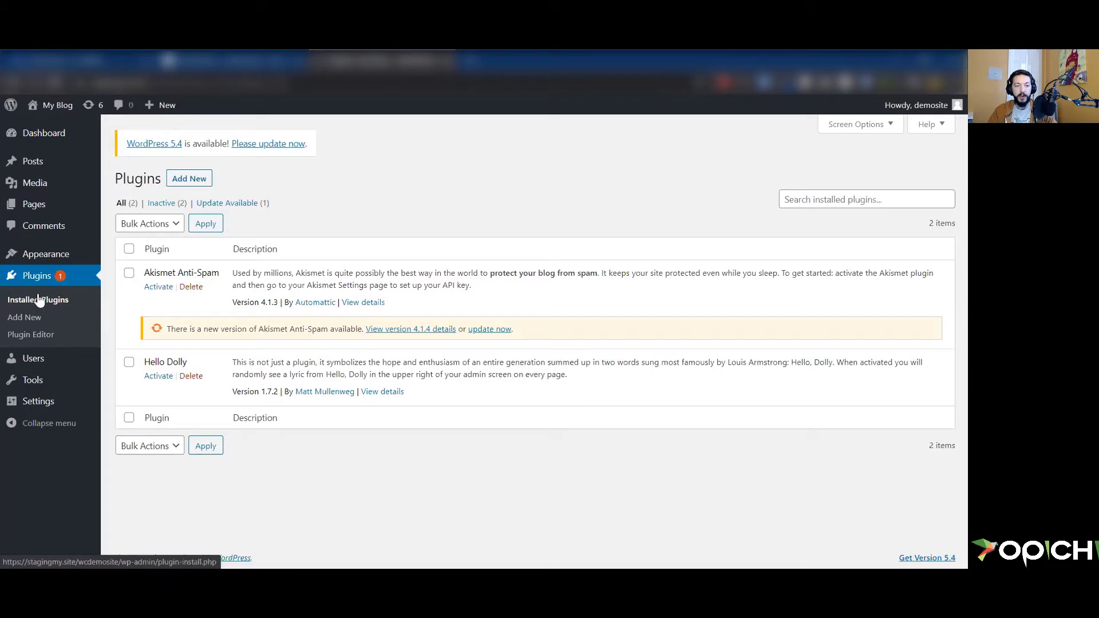
# Start adding a new plugin and search the plugin directory for "updraft"
pyautogui.click(192, 179)
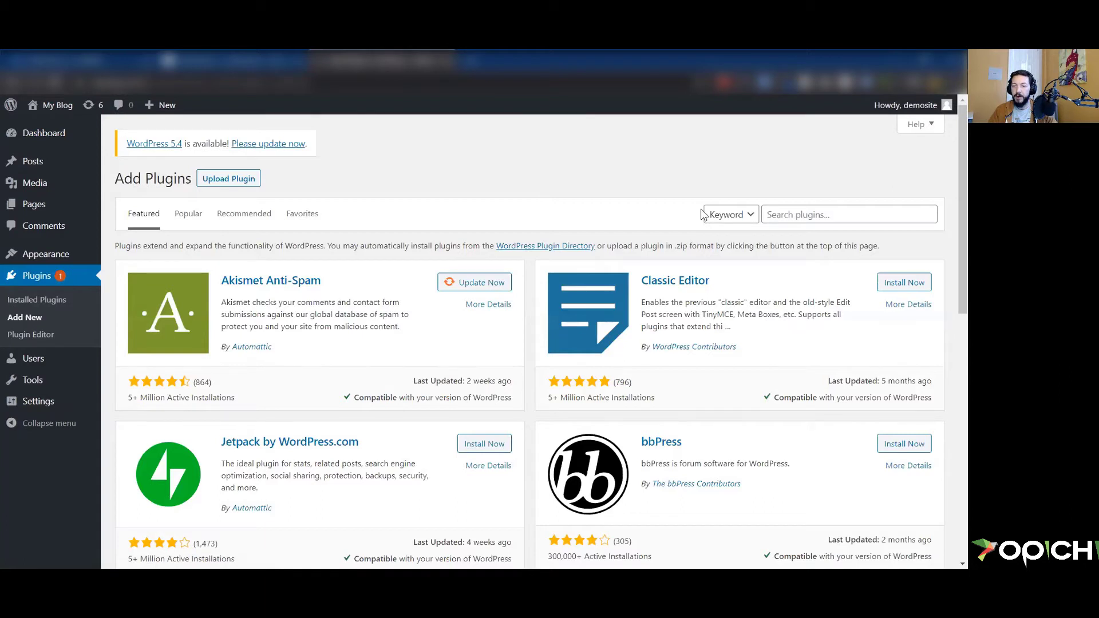
pyautogui.click(817, 218)
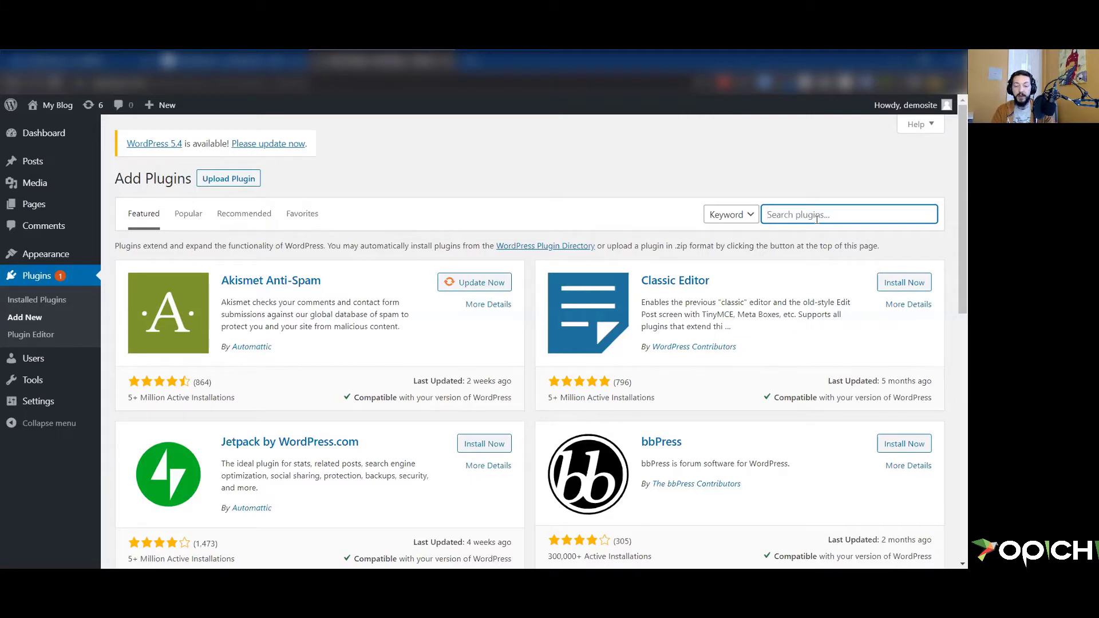
pyautogui.write('updraft')
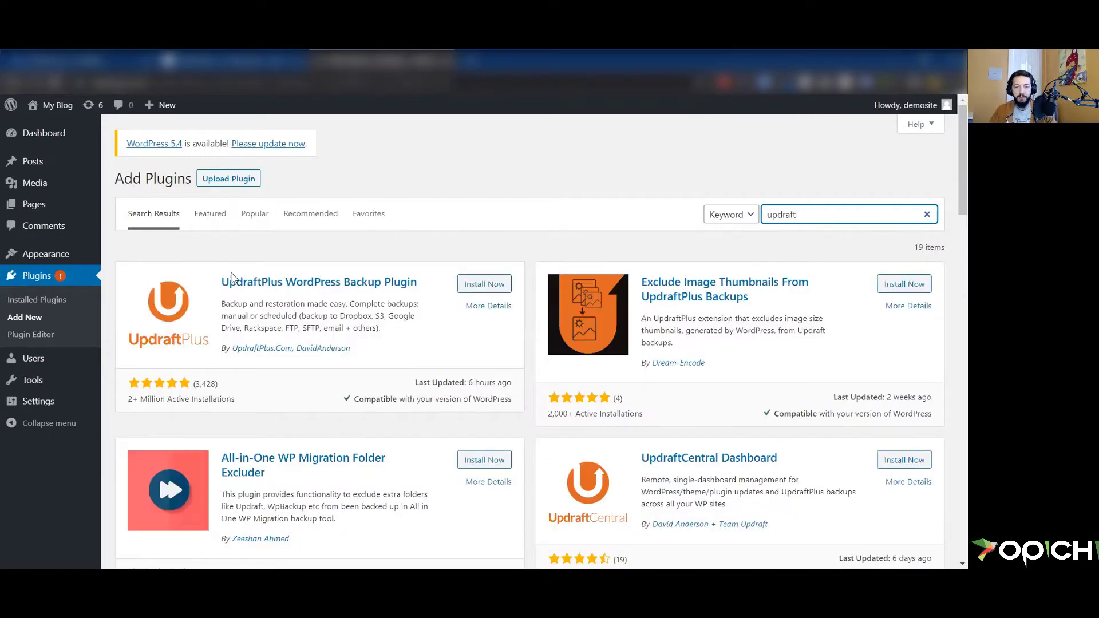
# Install and activate the UpdraftPlus WordPress Backup Plugin, and dismiss its welcome pop-up
pyautogui.moveTo(221, 283); pyautogui.dragTo(429, 282)
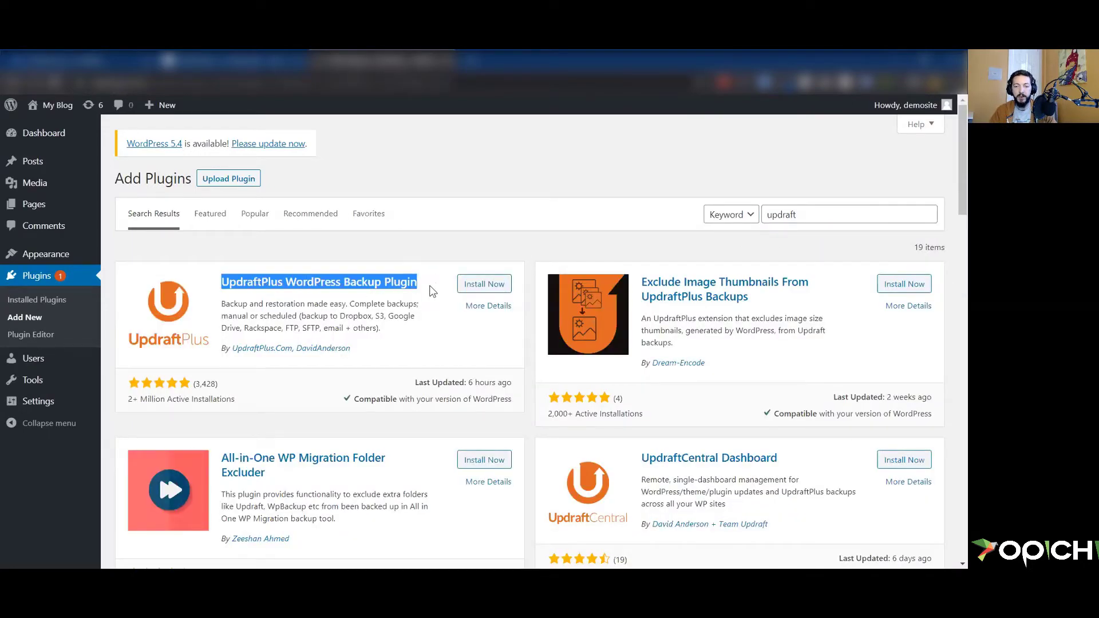
pyautogui.click(434, 297)
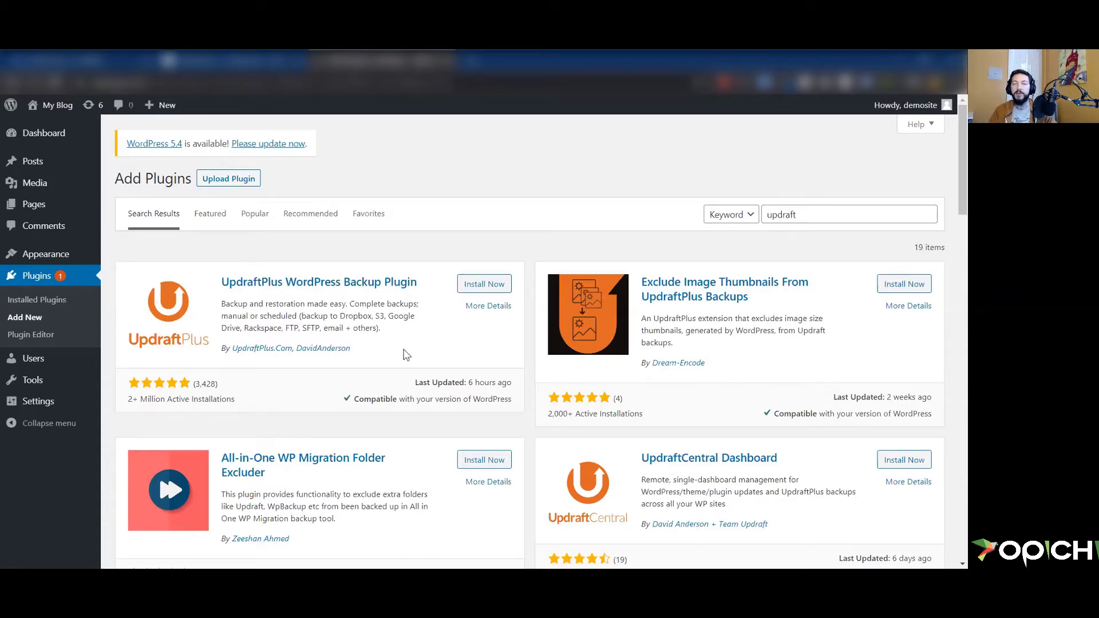
pyautogui.click(493, 287)
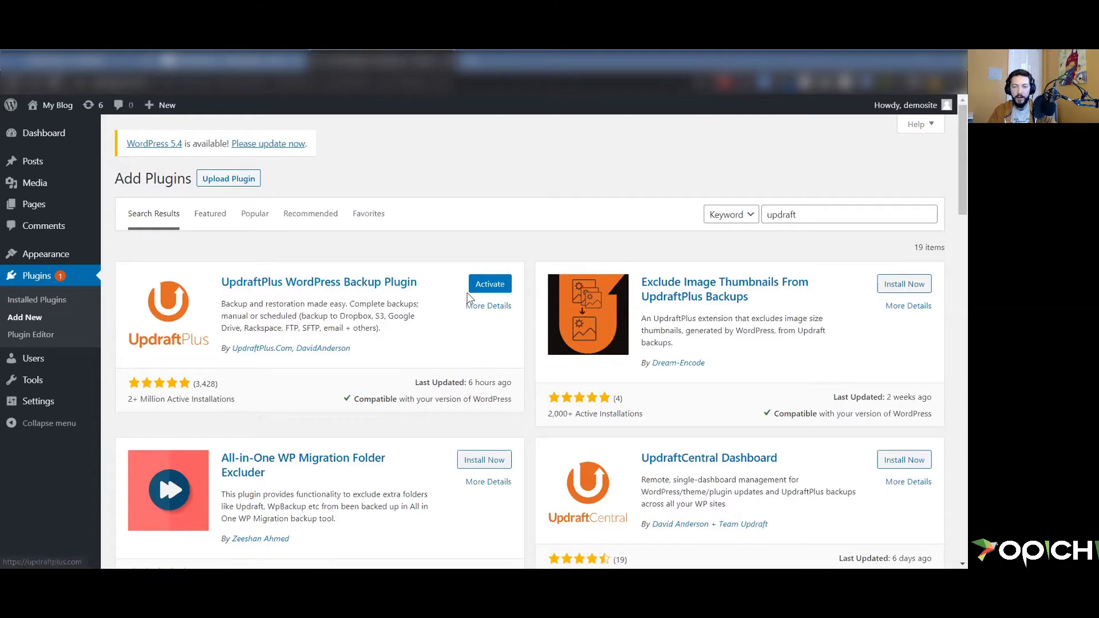
pyautogui.click(491, 284)
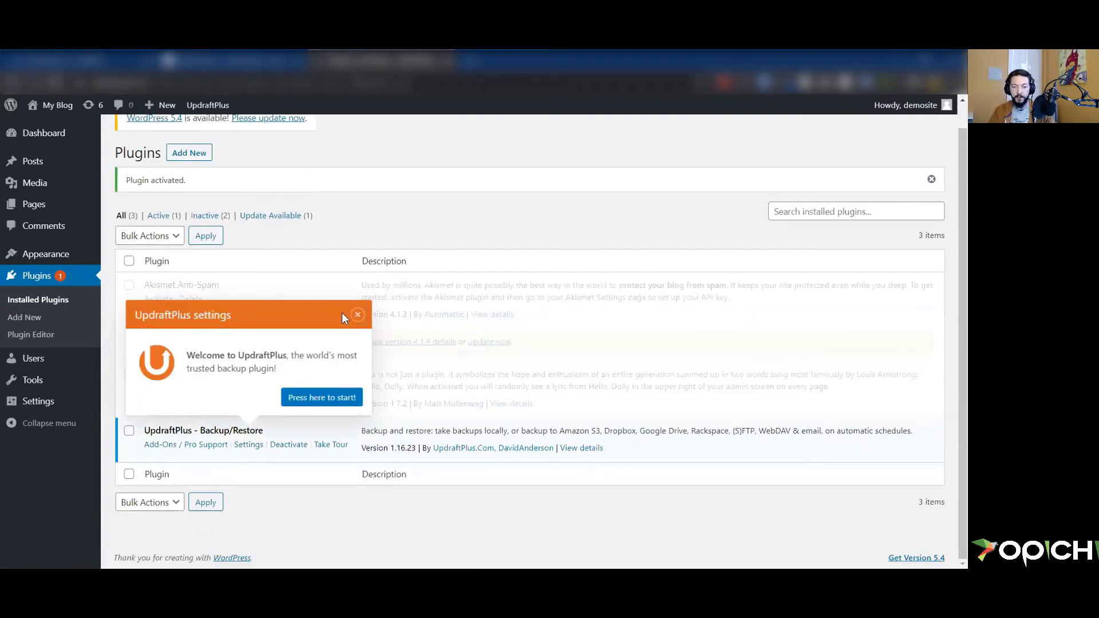
pyautogui.click(355, 317)
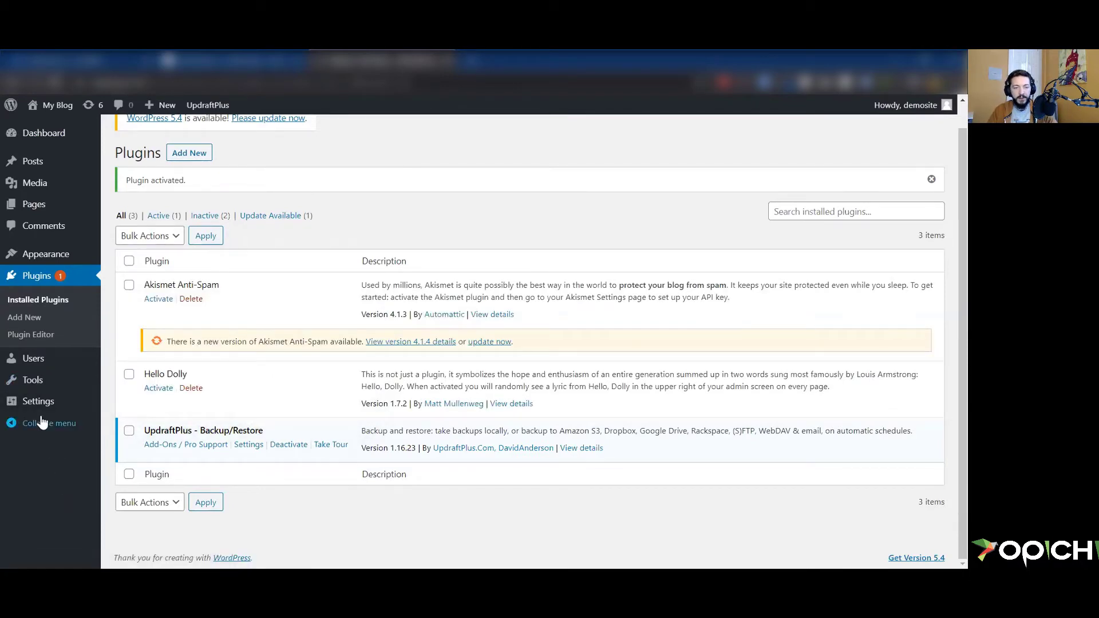
# Open the UpdraftPlus Backups page and review its scheduled backups, last log message and existing backups
pyautogui.moveTo(46, 402)
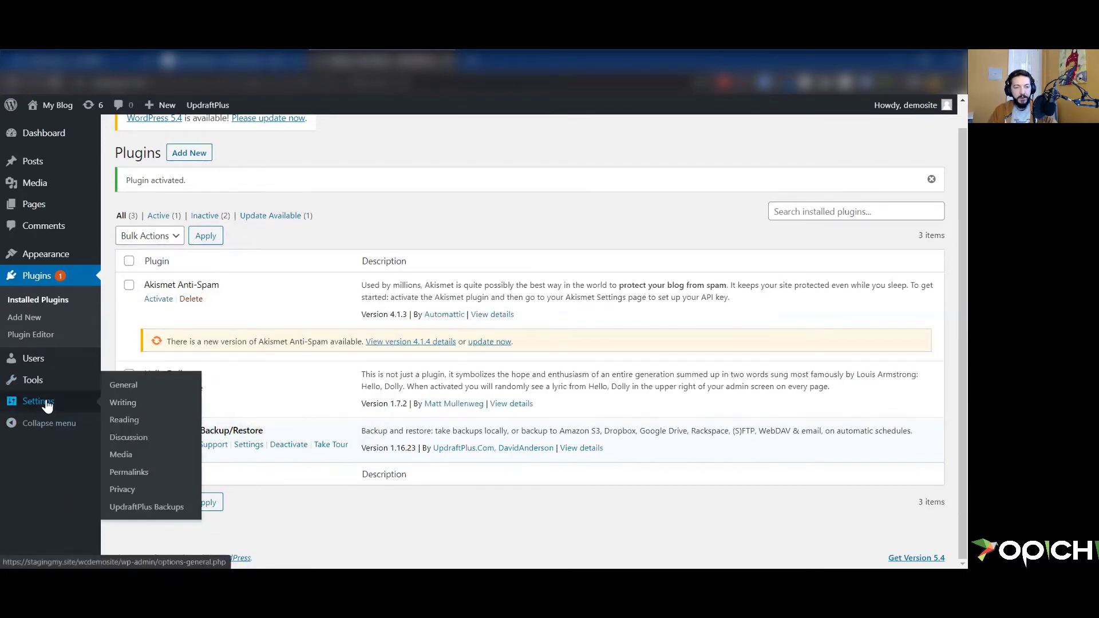
pyautogui.scroll(1, 52, 203)
pyautogui.moveTo(49, 143)
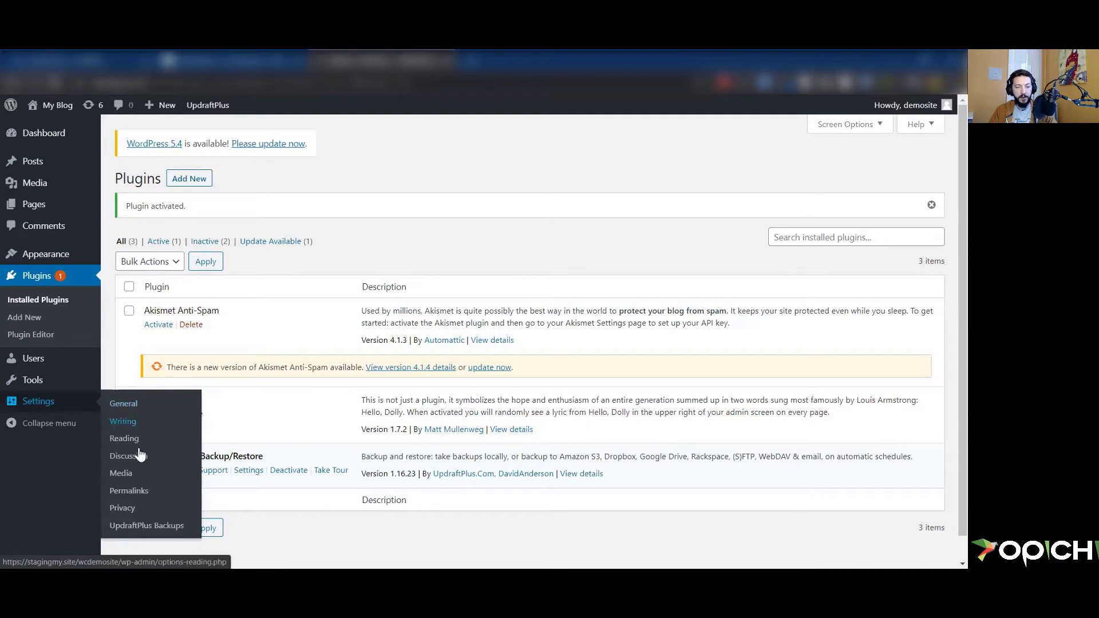
pyautogui.click(162, 526)
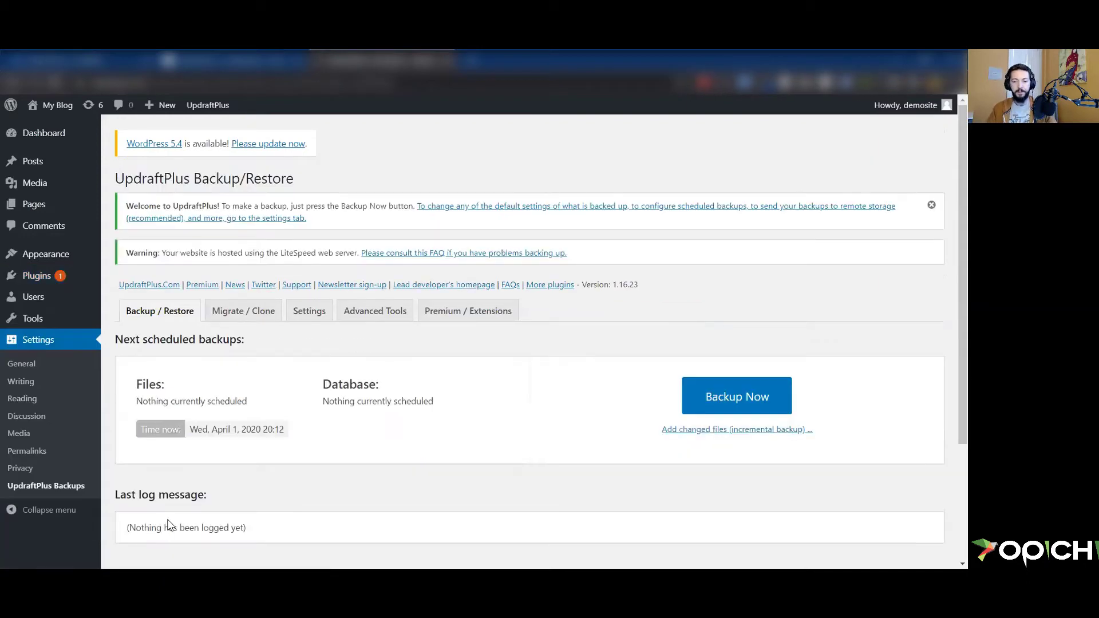
pyautogui.scroll(-1, 423, 475)
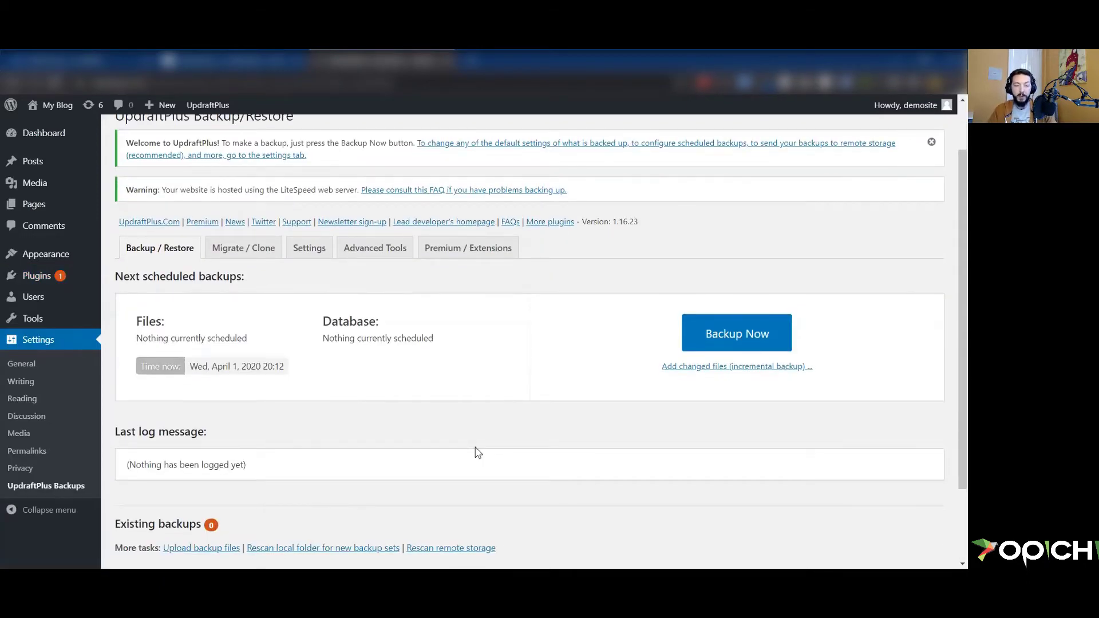
pyautogui.scroll(-1, 478, 452)
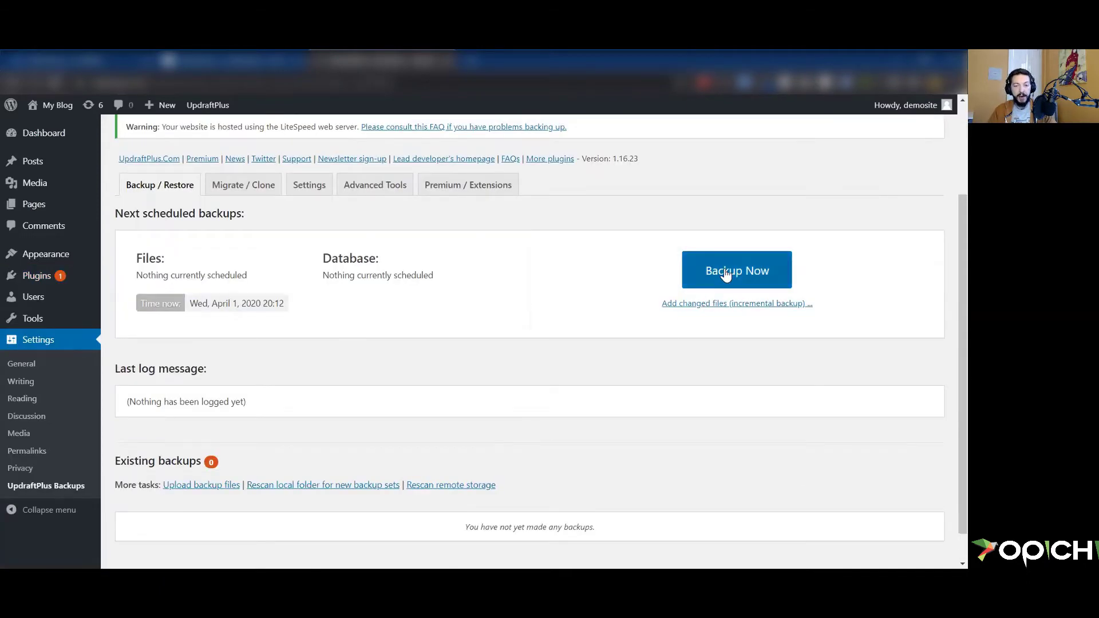
pyautogui.scroll(-1, 378, 337)
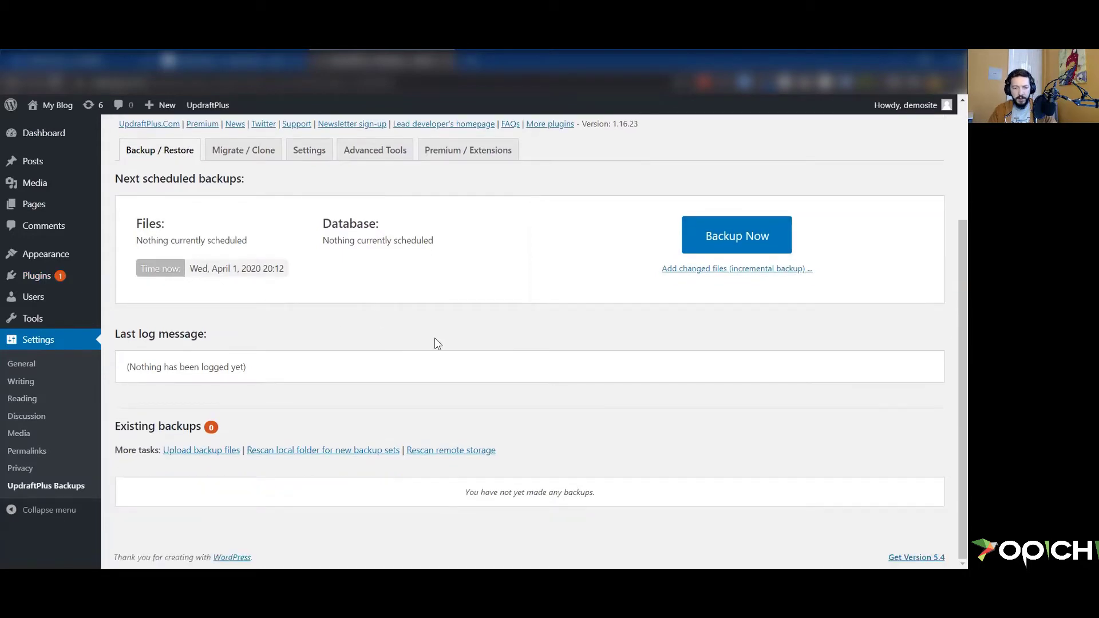
pyautogui.scroll(2, 436, 343)
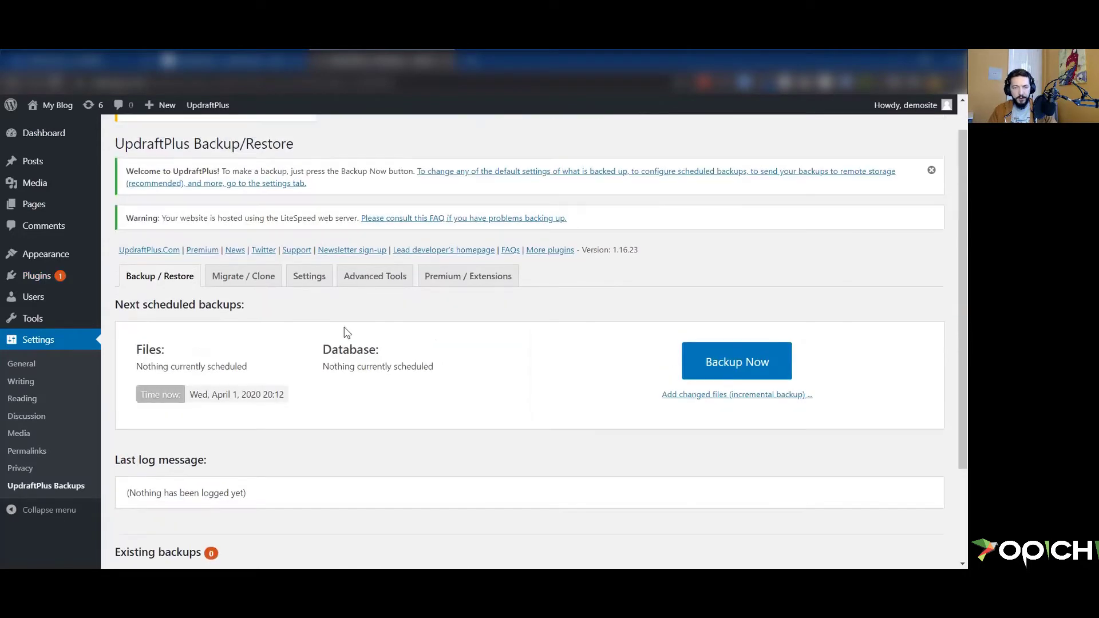
# In the UpdraftPlus settings, set the files backup schedule to Daily and retain 4 scheduled backups
pyautogui.click(313, 282)
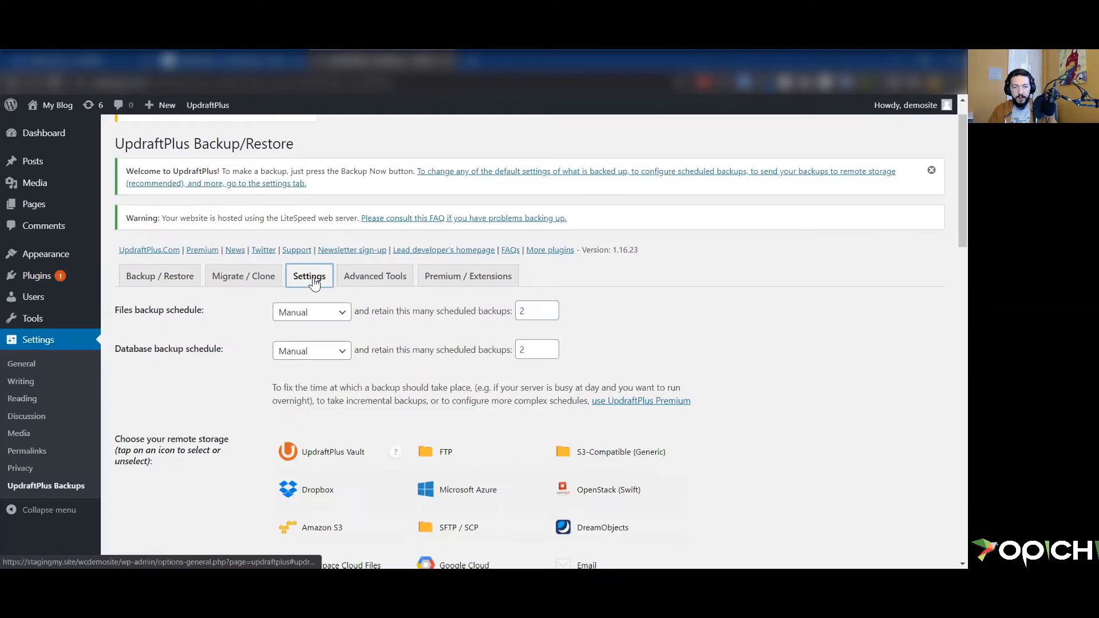
pyautogui.click(340, 315)
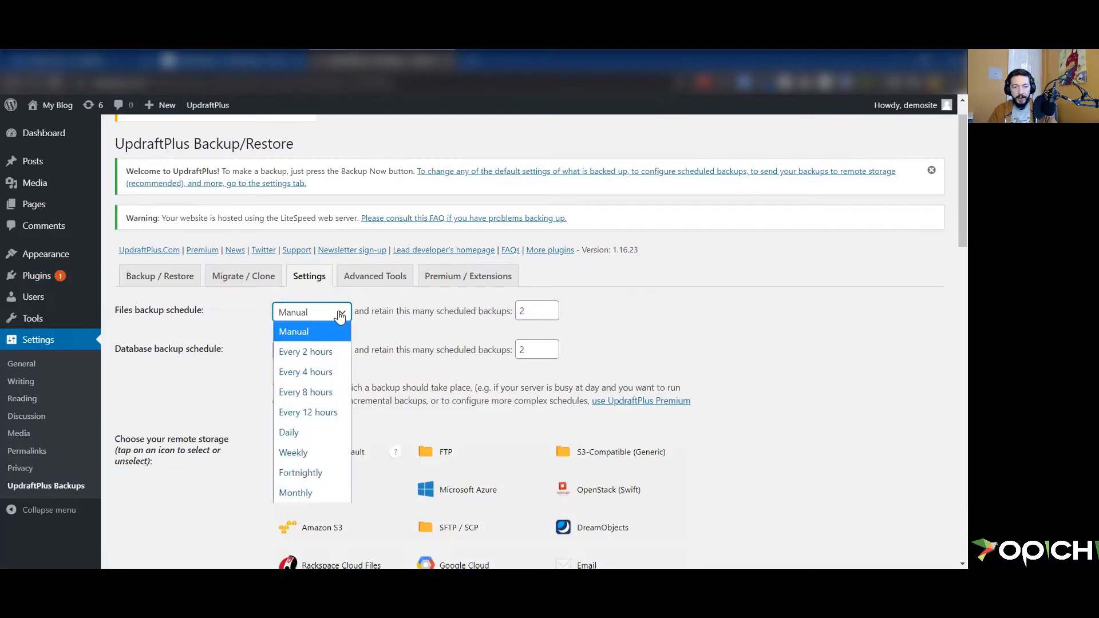
pyautogui.click(328, 434)
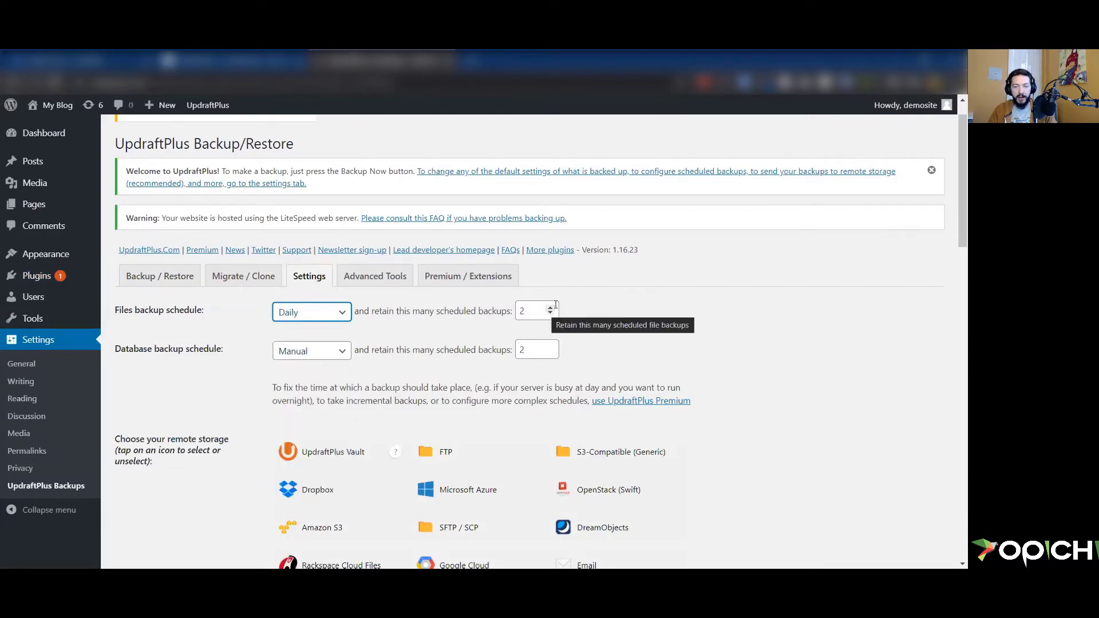
pyautogui.click(550, 308)
pyautogui.click(549, 308)
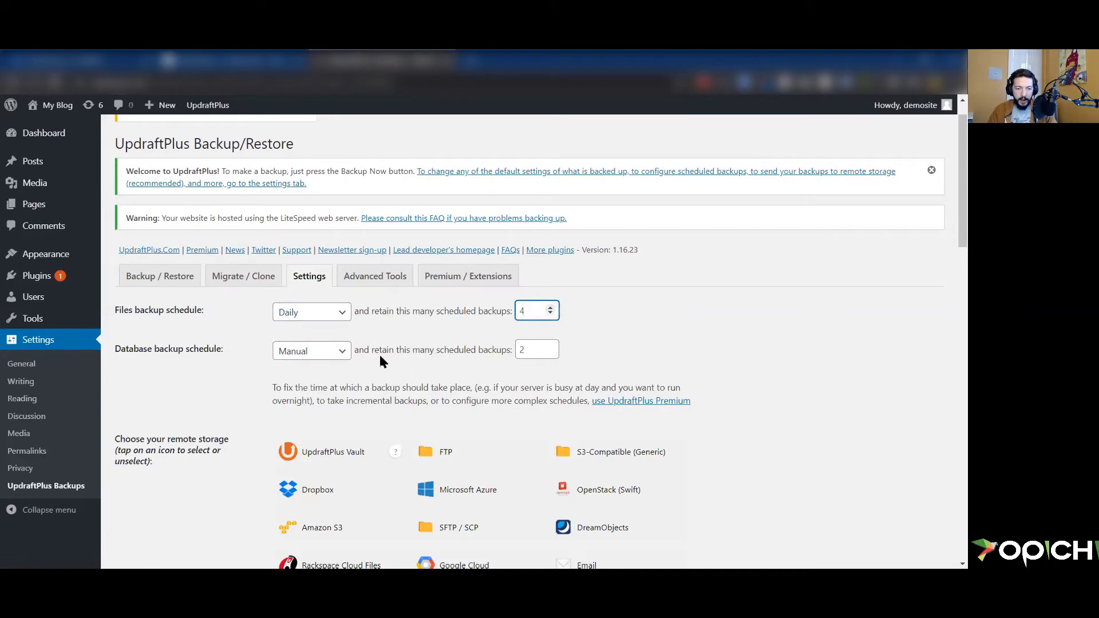
# Set the database backup schedule to Daily and retain 4 scheduled backups
pyautogui.click(307, 355)
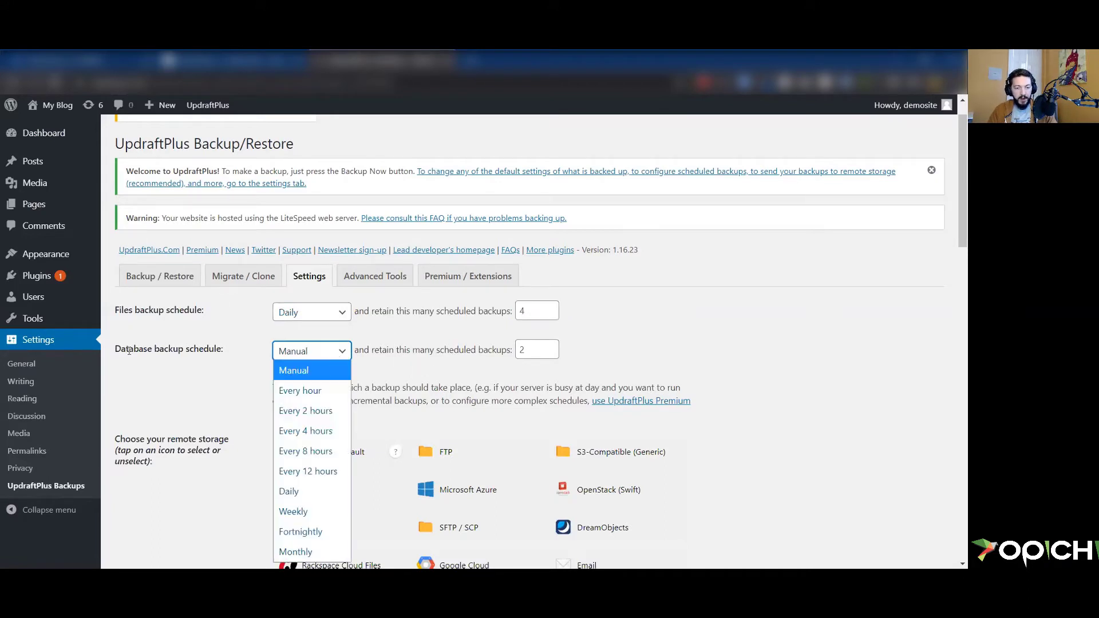
pyautogui.moveTo(117, 351); pyautogui.dragTo(222, 353)
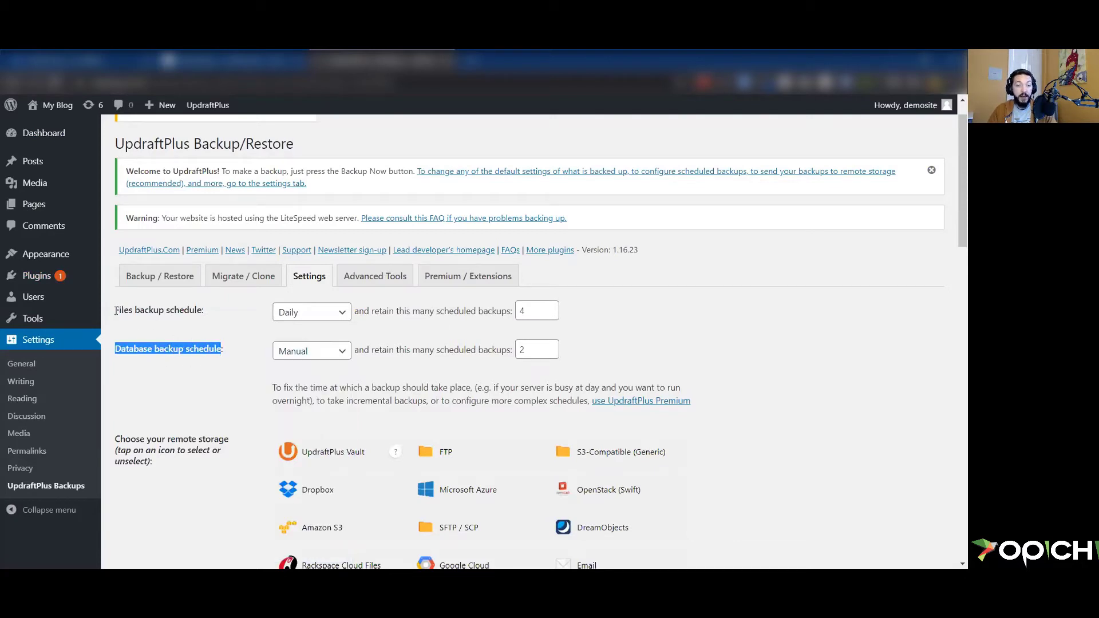
pyautogui.moveTo(117, 310); pyautogui.dragTo(199, 309)
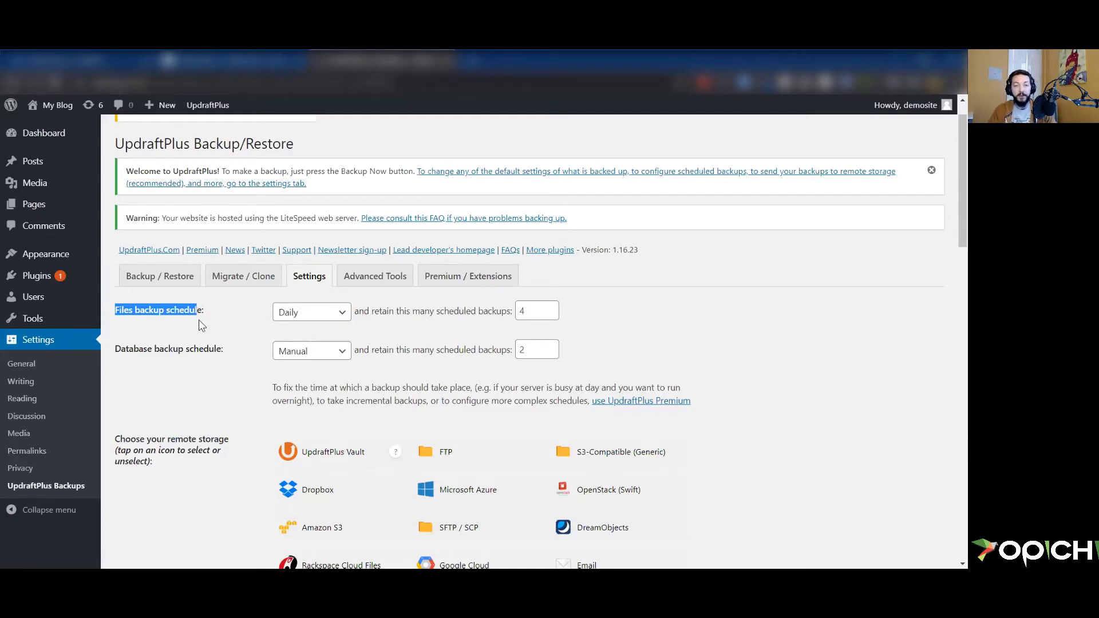
pyautogui.click(330, 353)
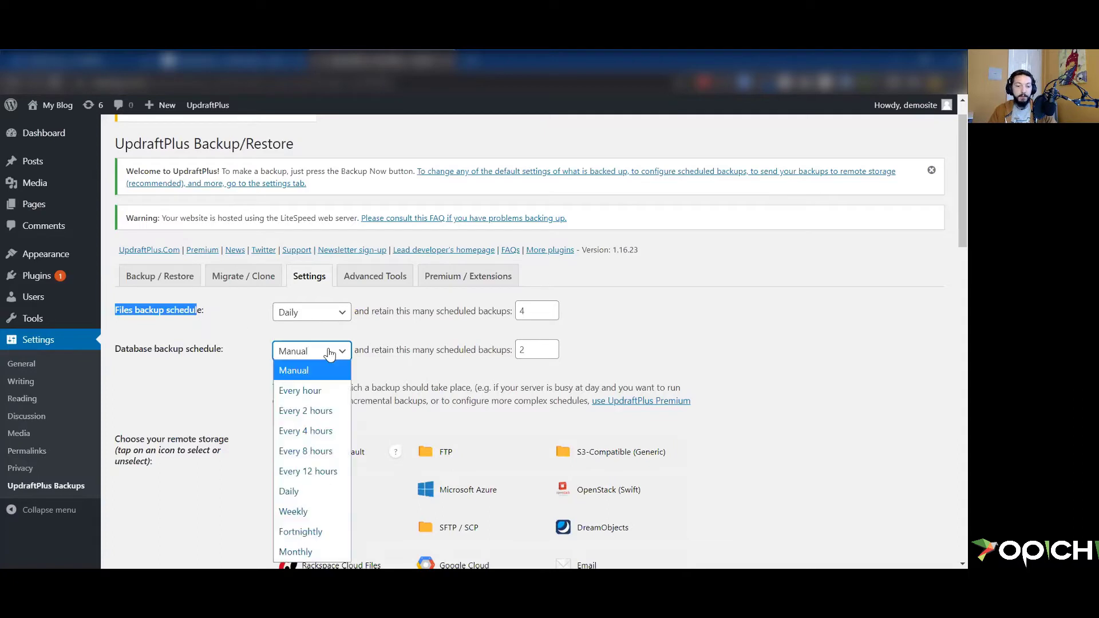
pyautogui.click(330, 490)
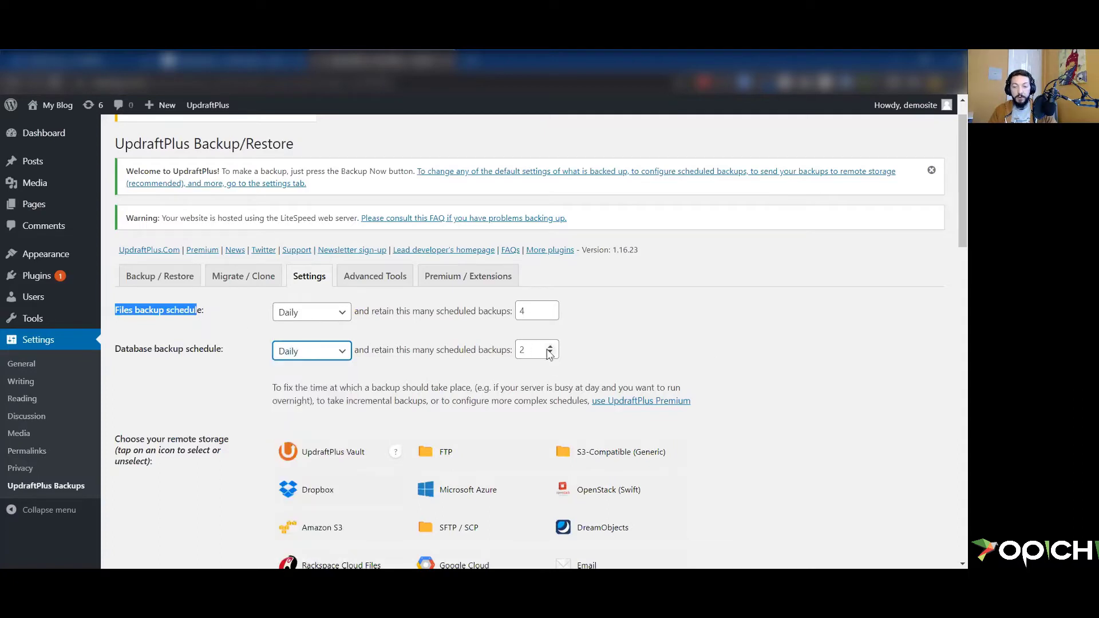
pyautogui.click(550, 348)
pyautogui.click(550, 347)
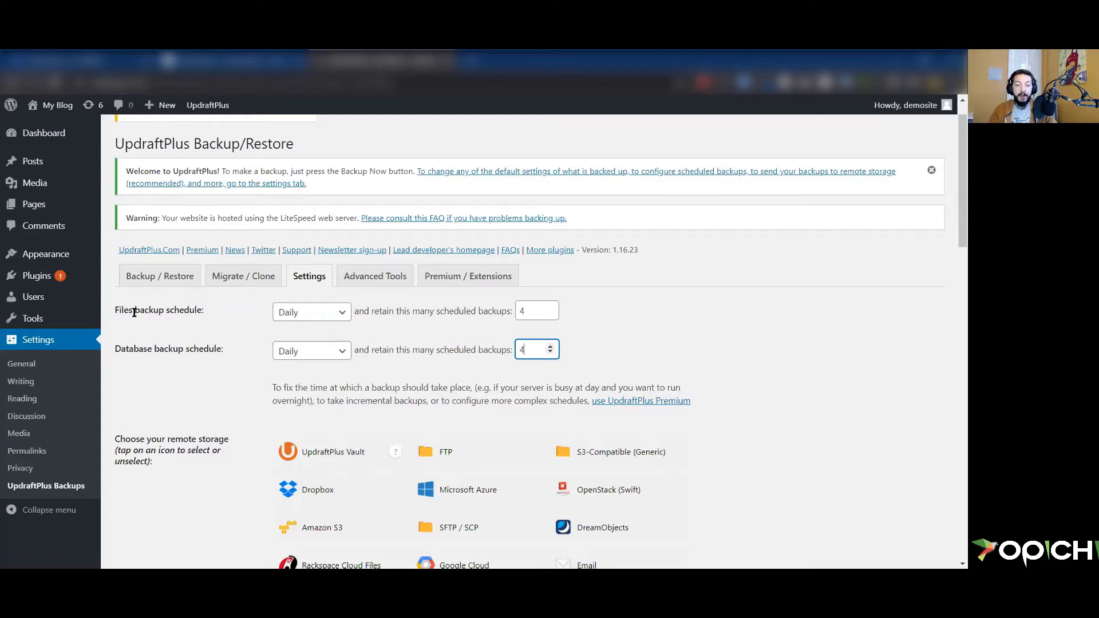
# Save the changed UpdraftPlus backup settings
pyautogui.scroll(-6, 130, 321)
pyautogui.scroll(12, 127, 334)
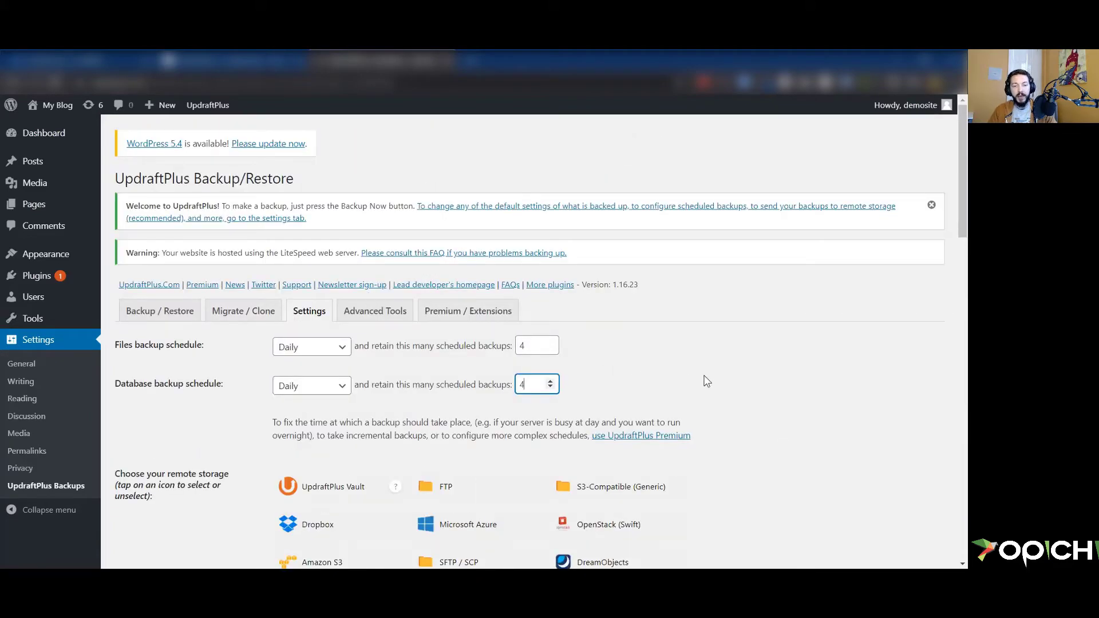
pyautogui.scroll(-7, 166, 329)
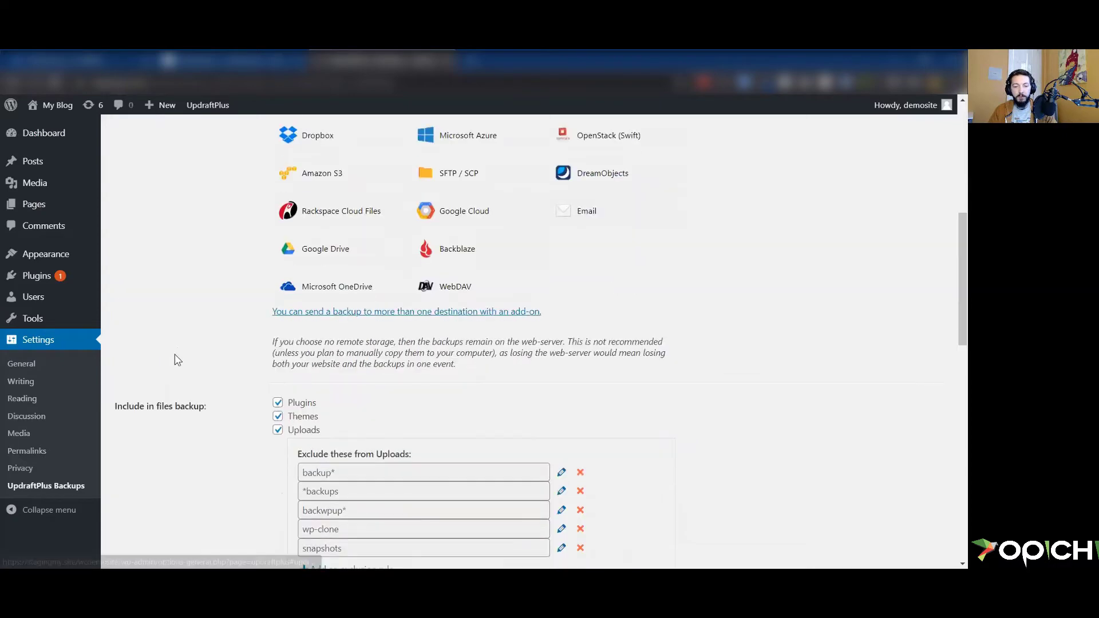
pyautogui.scroll(-10, 178, 360)
pyautogui.click(286, 371)
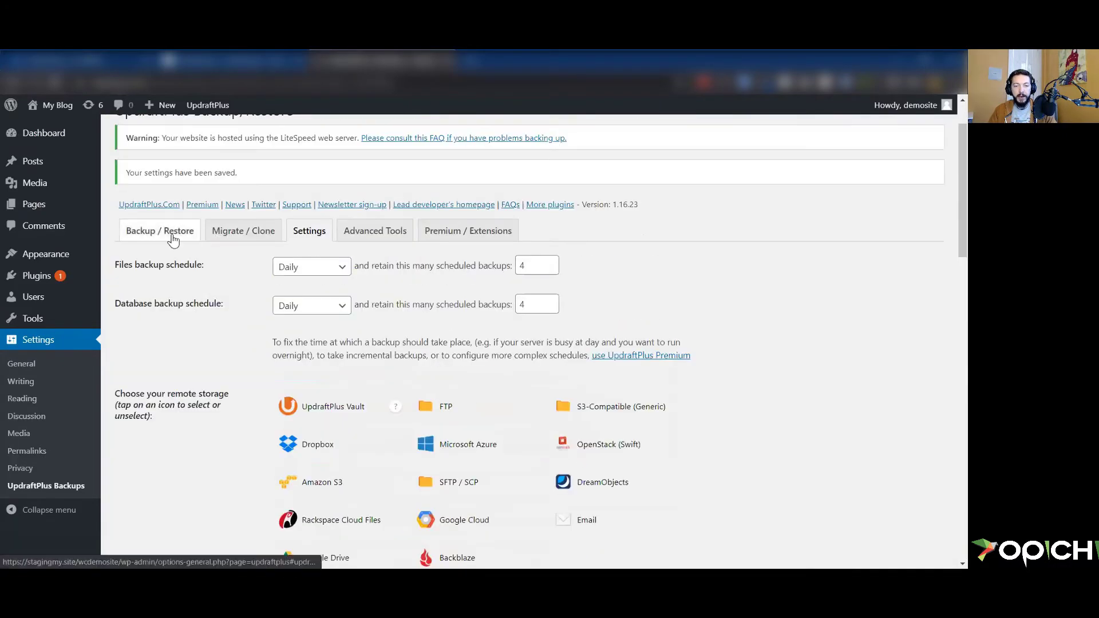
# Run an immediate UpdraftPlus backup that includes the database and files, and dismiss the completion message
pyautogui.click(173, 239)
pyautogui.click(746, 327)
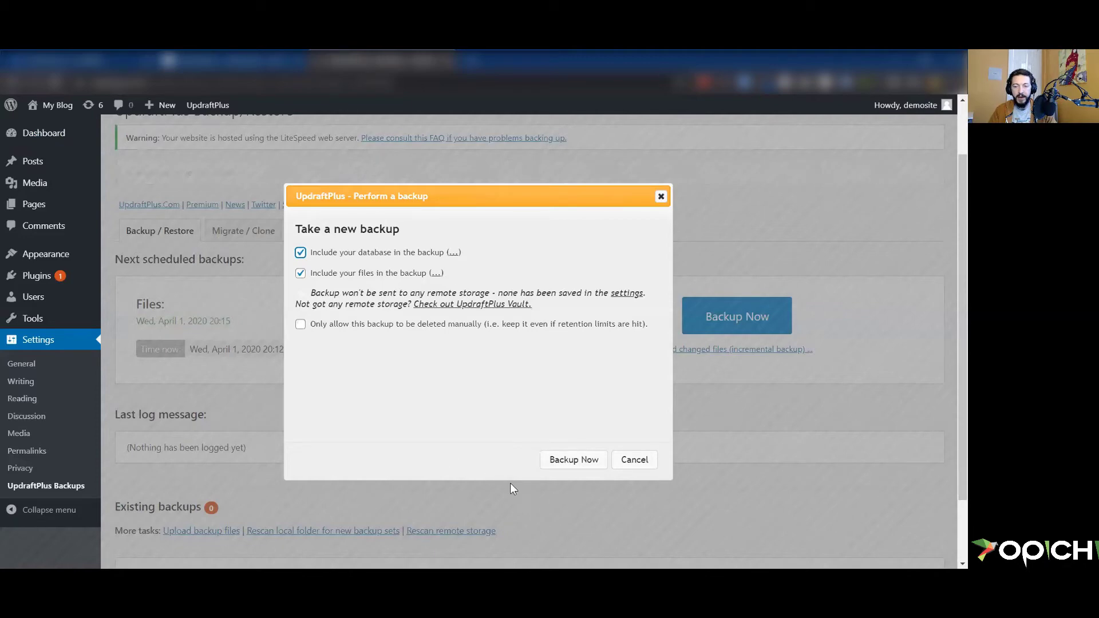
pyautogui.click(574, 461)
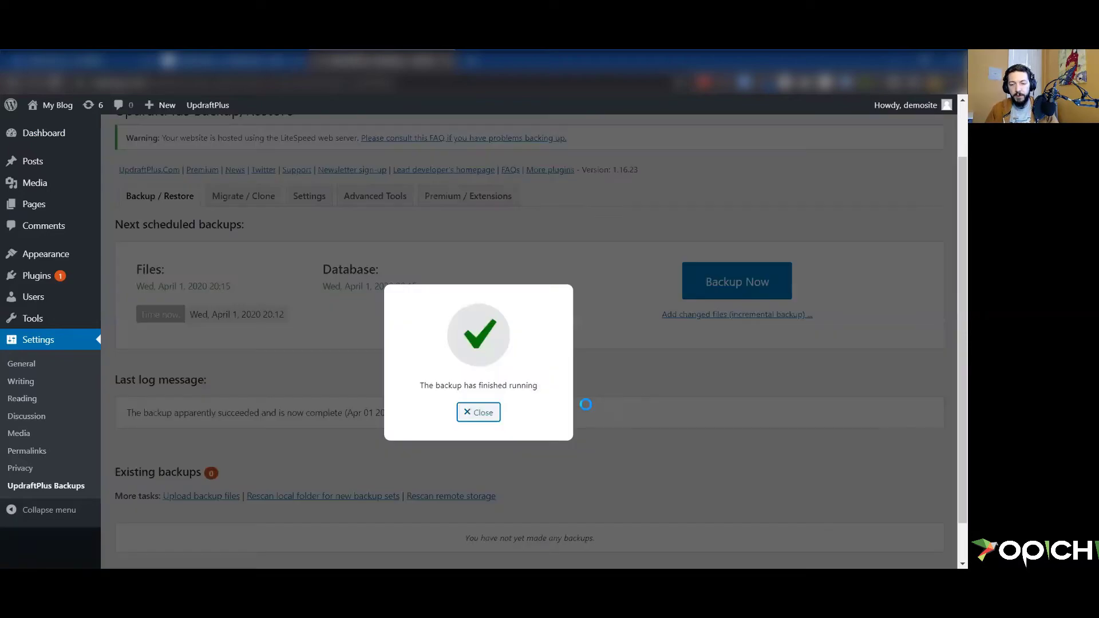
pyautogui.click(480, 420)
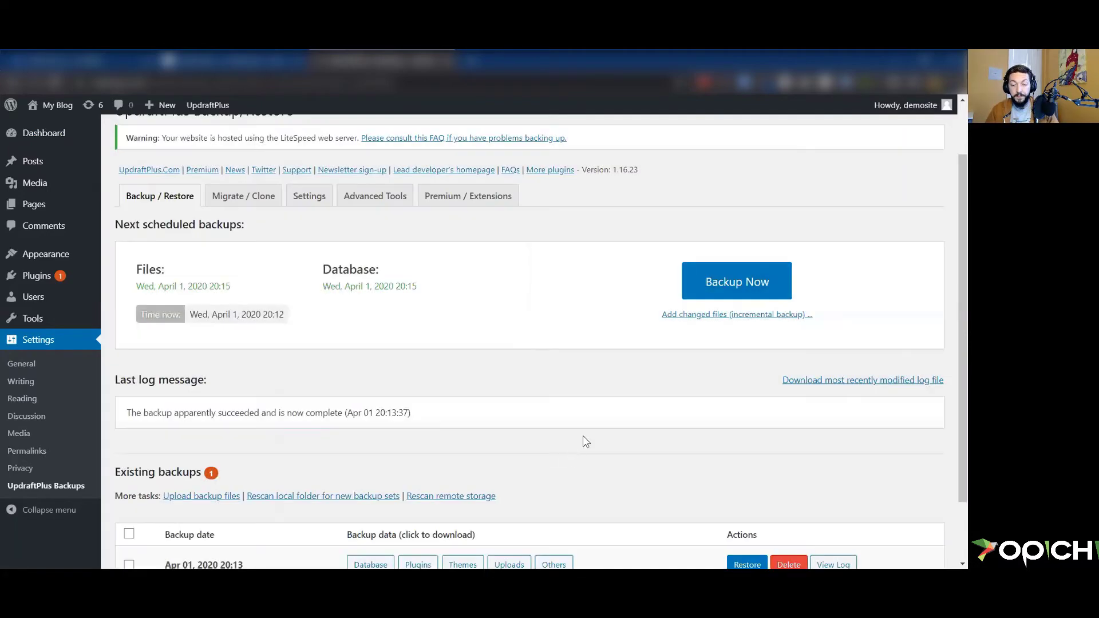
pyautogui.scroll(-2, 583, 435)
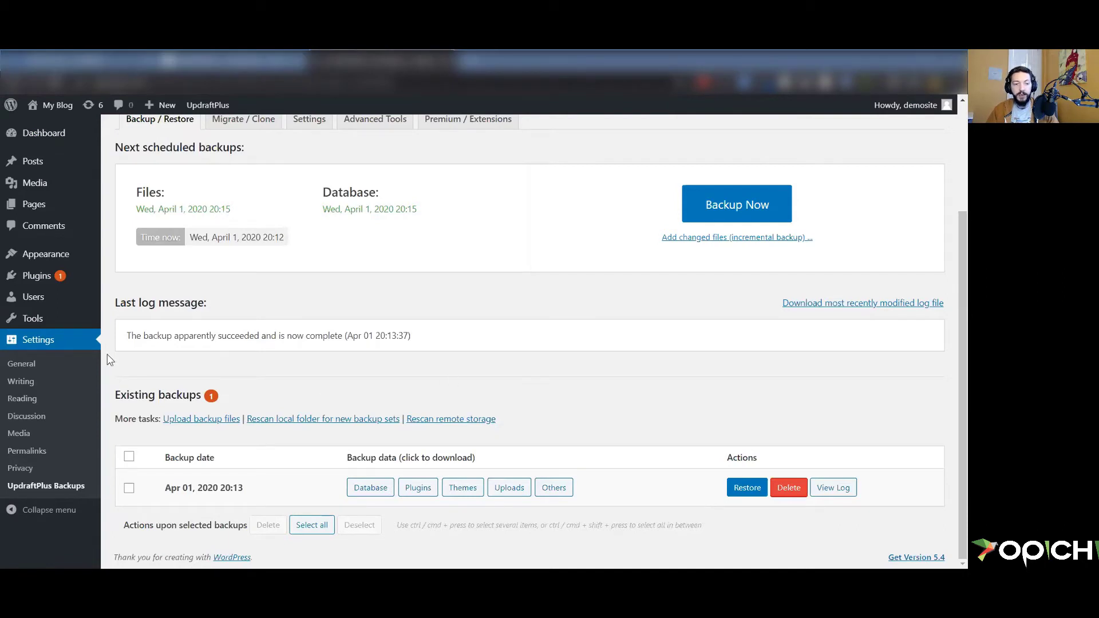
# Open the site's Themes page and look through the installed themes
pyautogui.moveTo(36, 269)
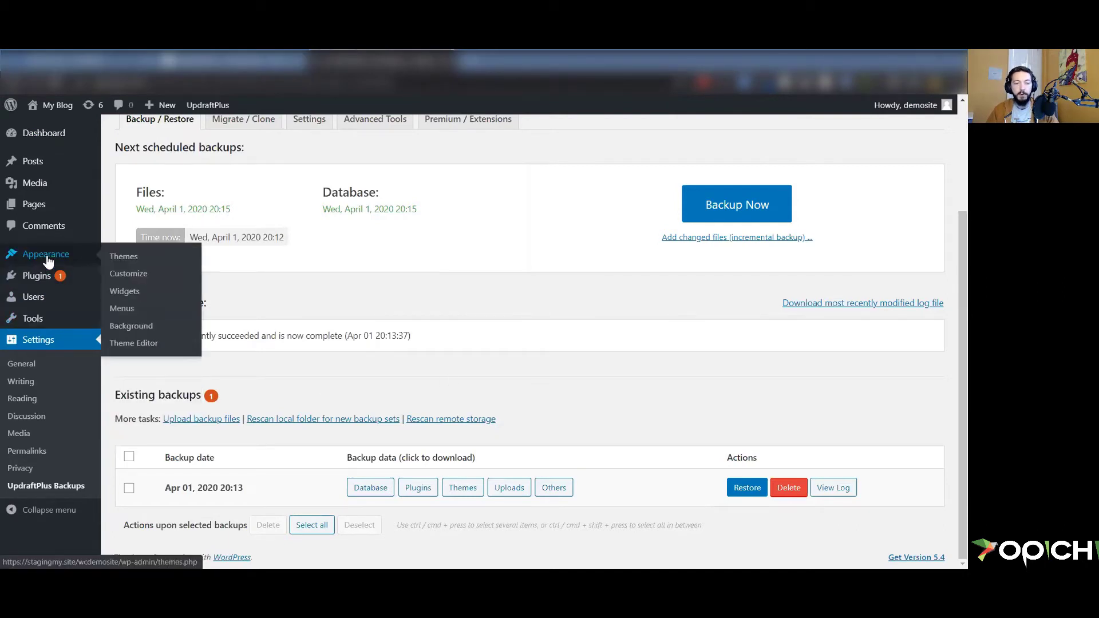
pyautogui.click(123, 259)
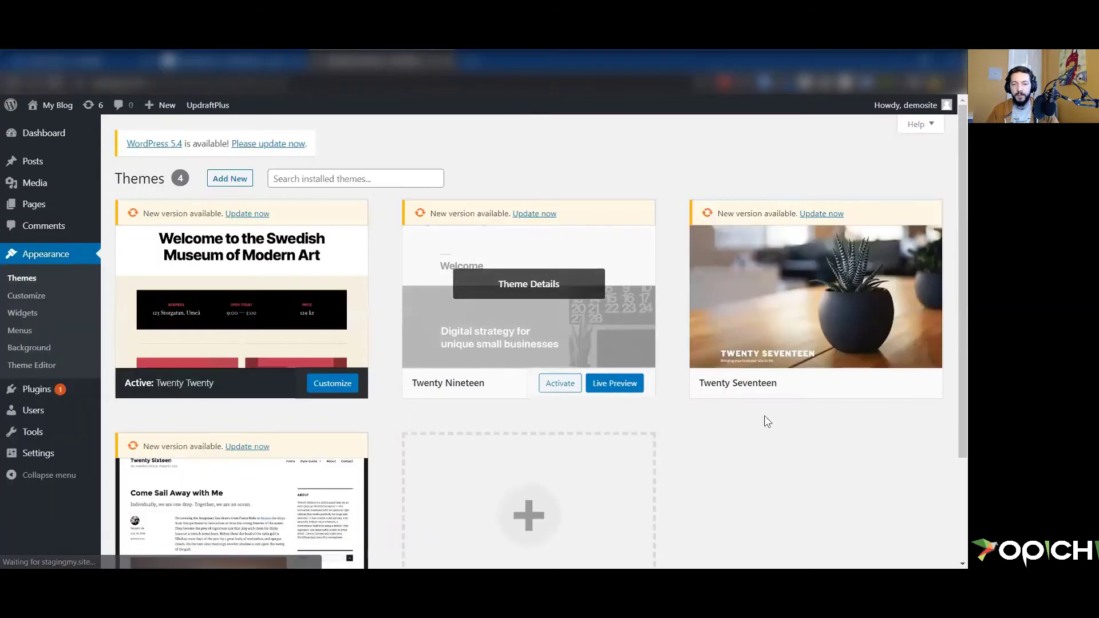
pyautogui.scroll(-1, 497, 396)
pyautogui.scroll(-2, 221, 363)
pyautogui.scroll(3, 274, 385)
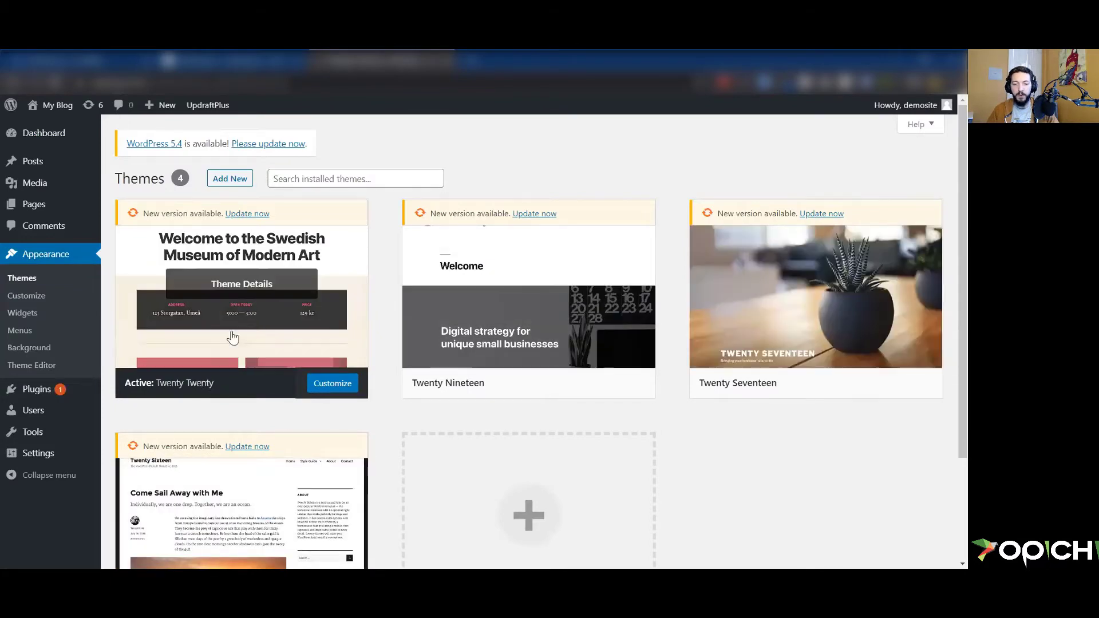
pyautogui.scroll(-2, 288, 430)
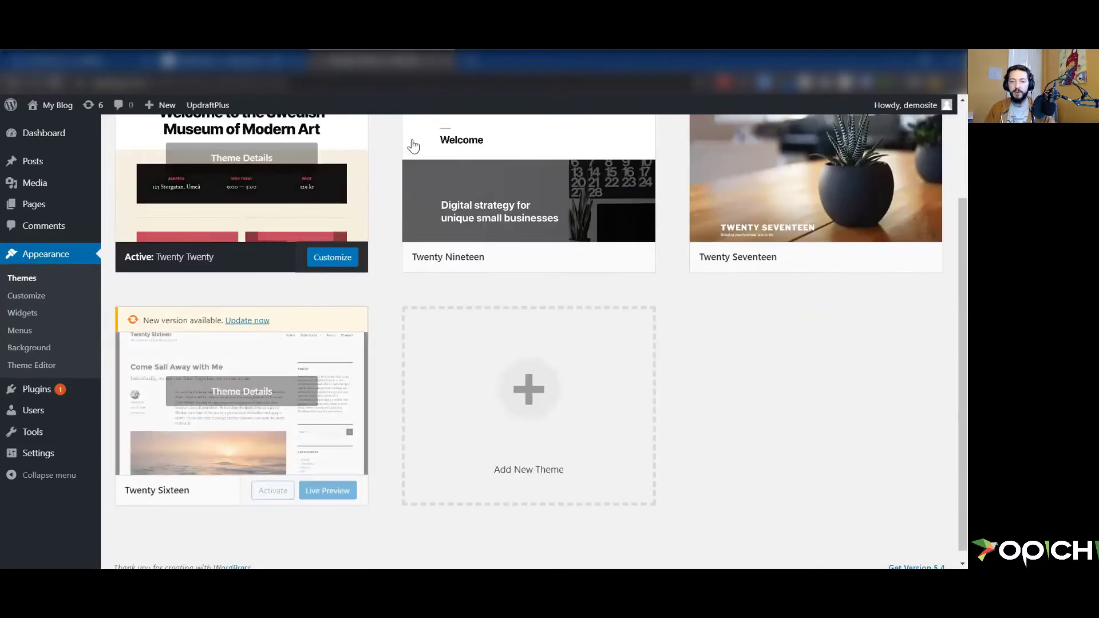
pyautogui.scroll(2, 816, 392)
pyautogui.scroll(1, 816, 393)
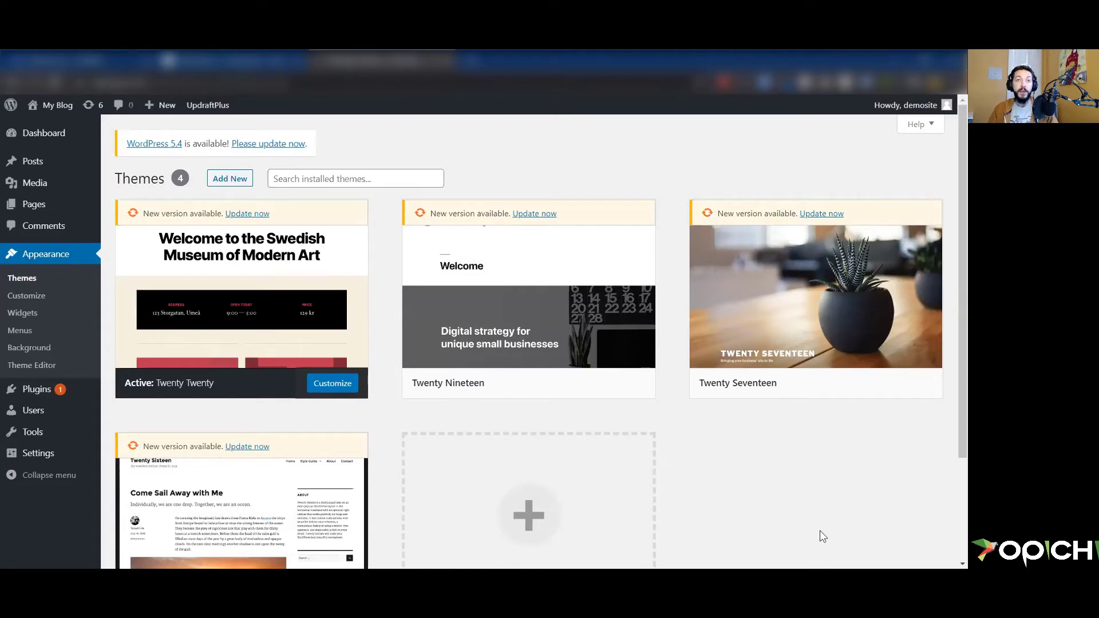
# Search the theme directory for "astra", then install and activate the Astra theme
pyautogui.click(235, 178)
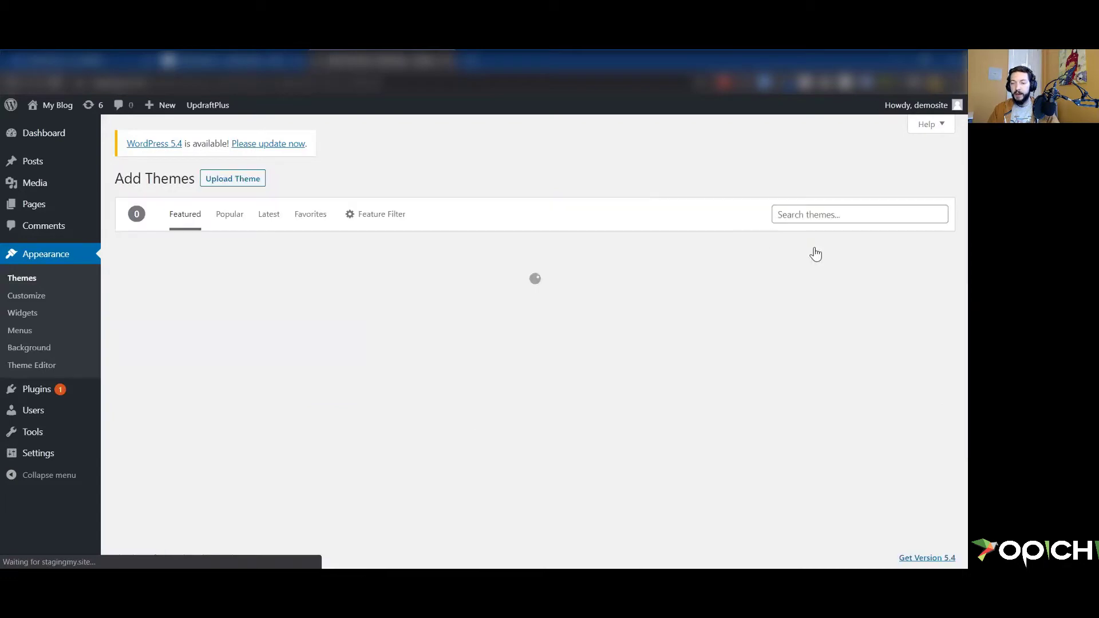
pyautogui.click(819, 214)
pyautogui.write('astra')
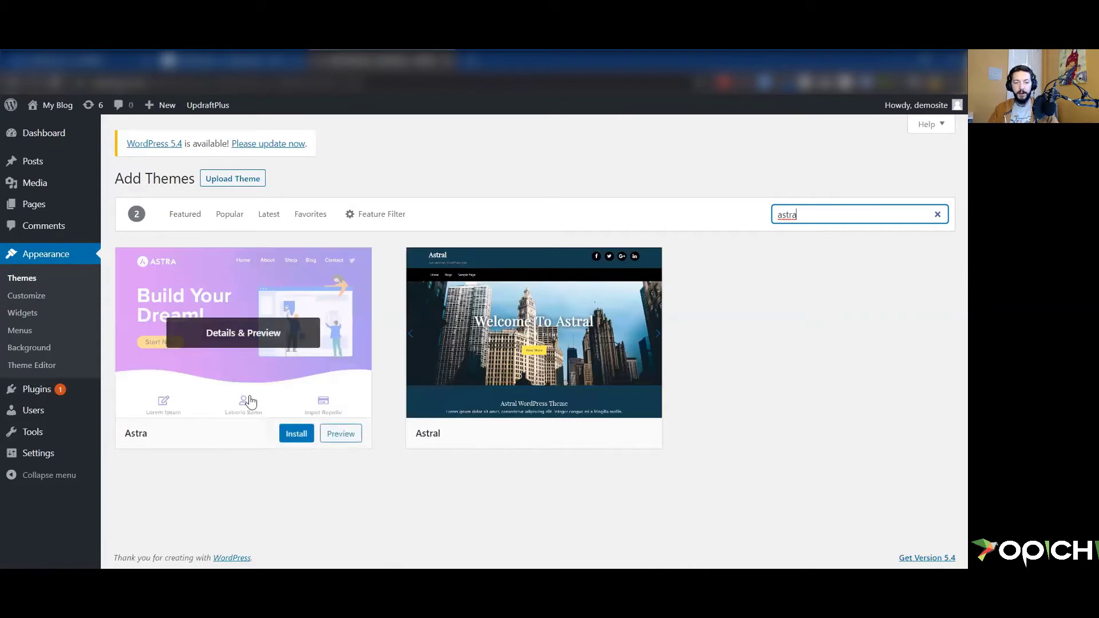
pyautogui.click(298, 436)
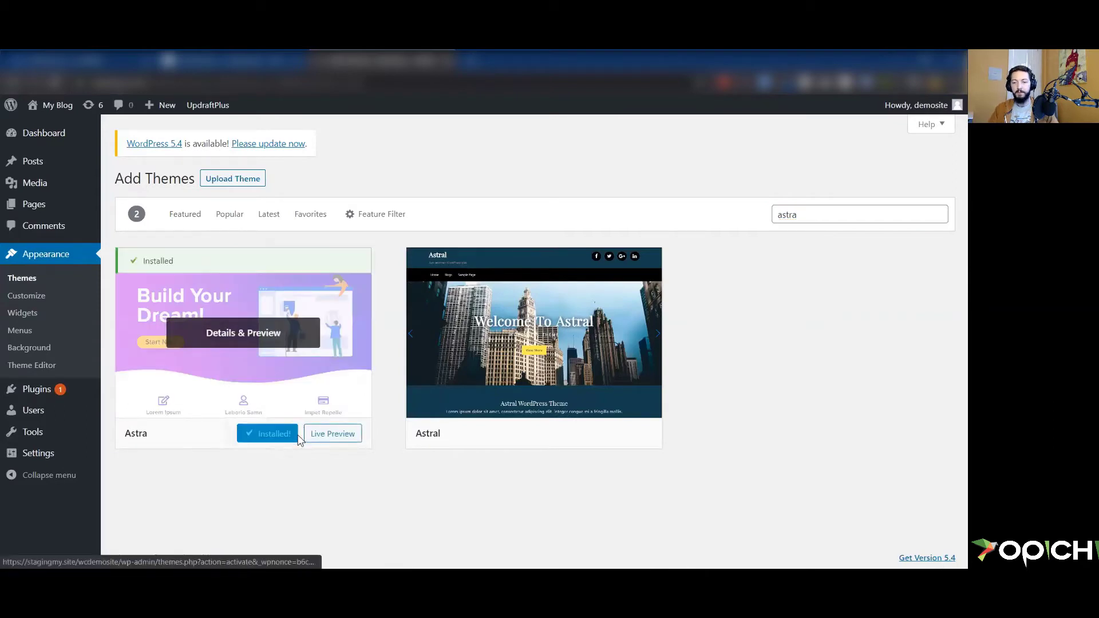
pyautogui.click(277, 434)
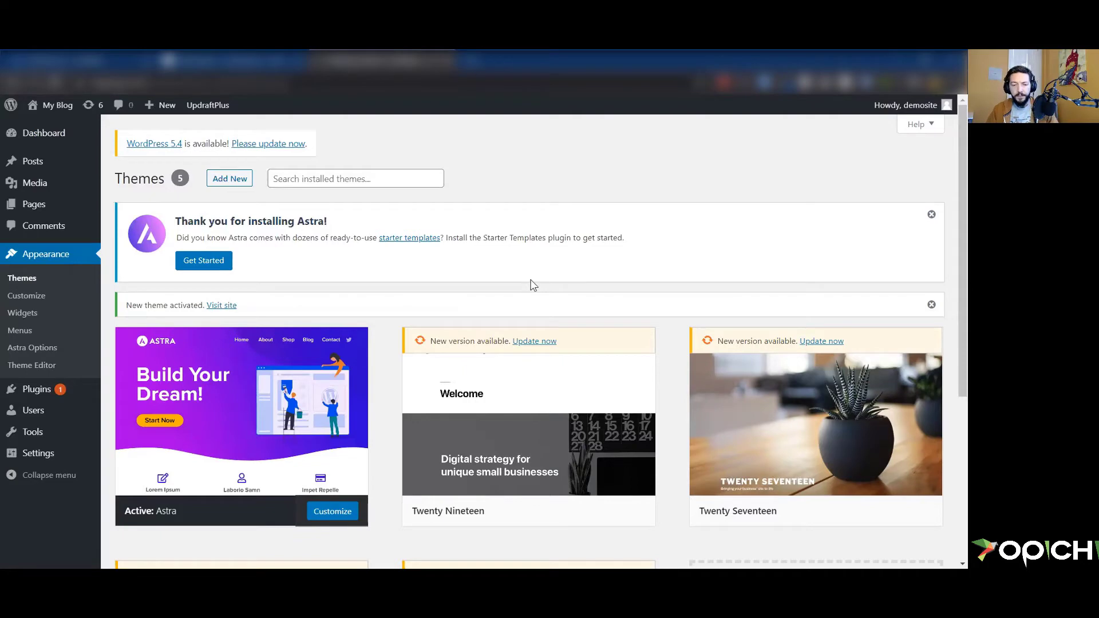
# Switch the active theme from Astra back to Twenty Twenty
pyautogui.scroll(-2, 530, 284)
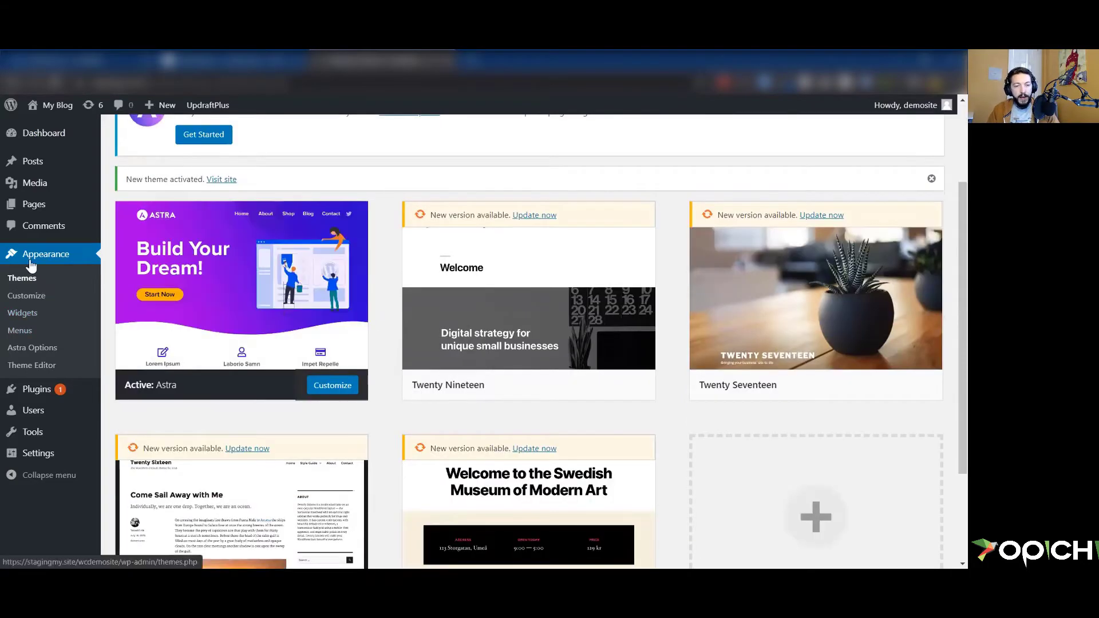
pyautogui.scroll(2, 22, 184)
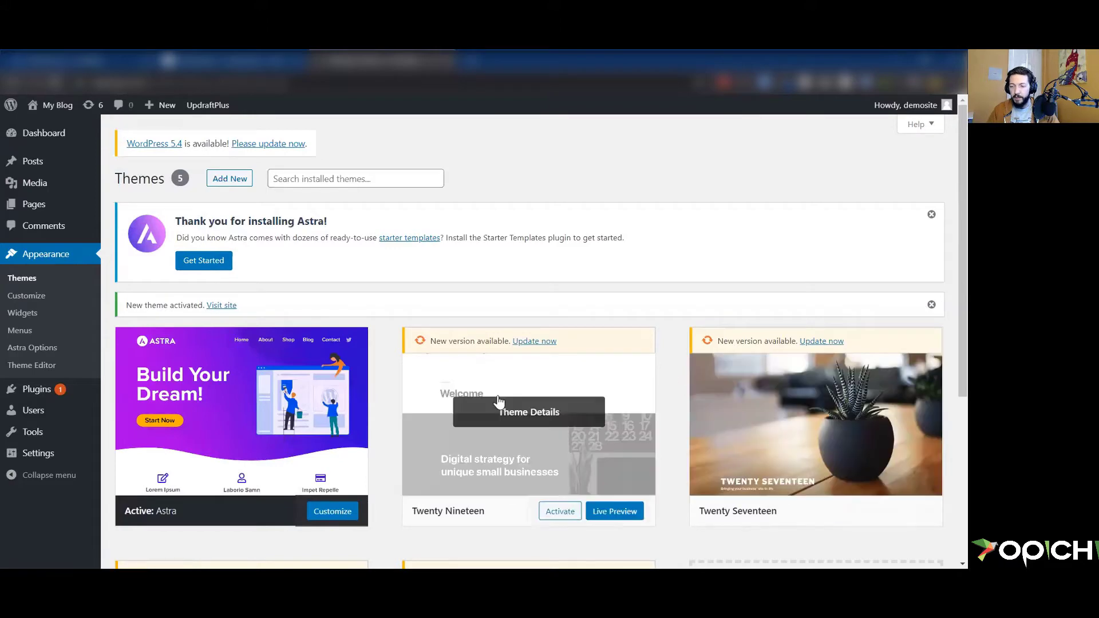
pyautogui.scroll(-1, 687, 430)
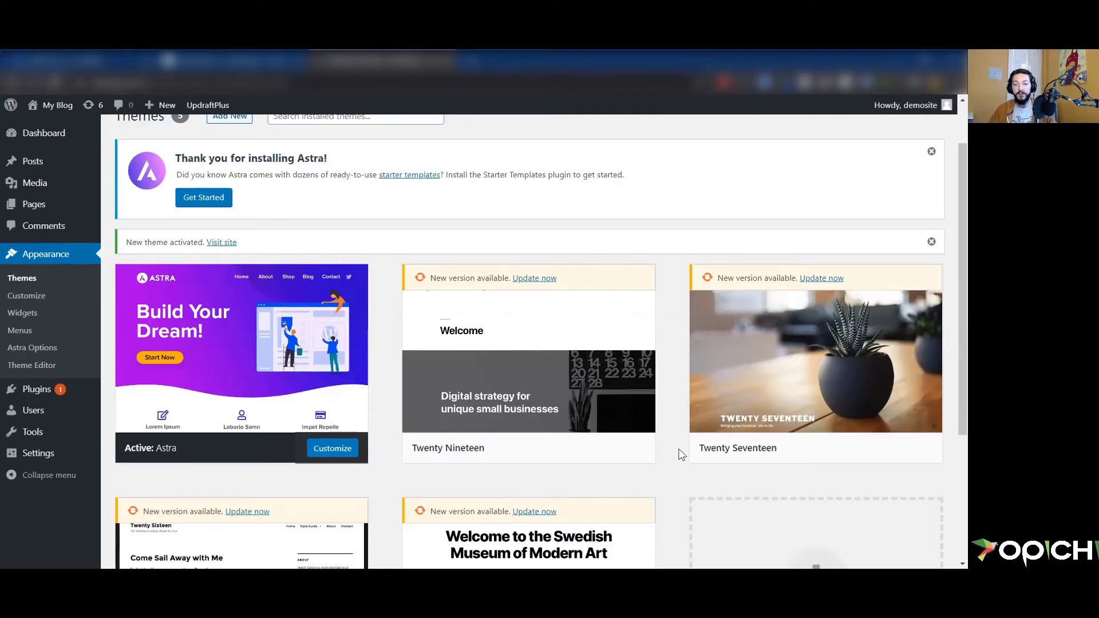
pyautogui.moveTo(588, 438)
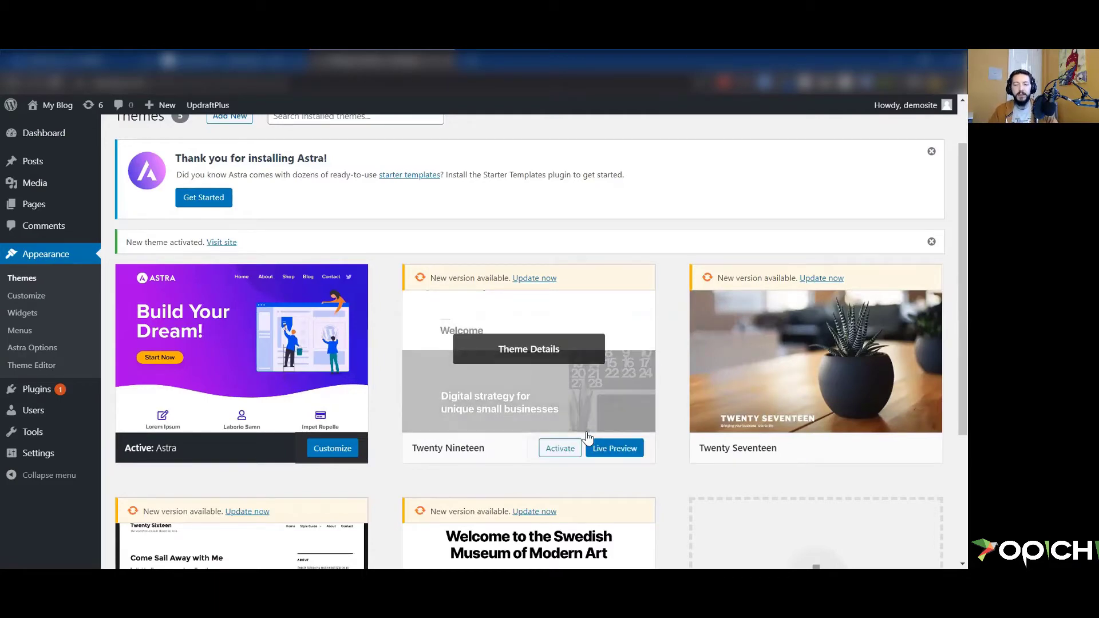
pyautogui.scroll(-4, 587, 438)
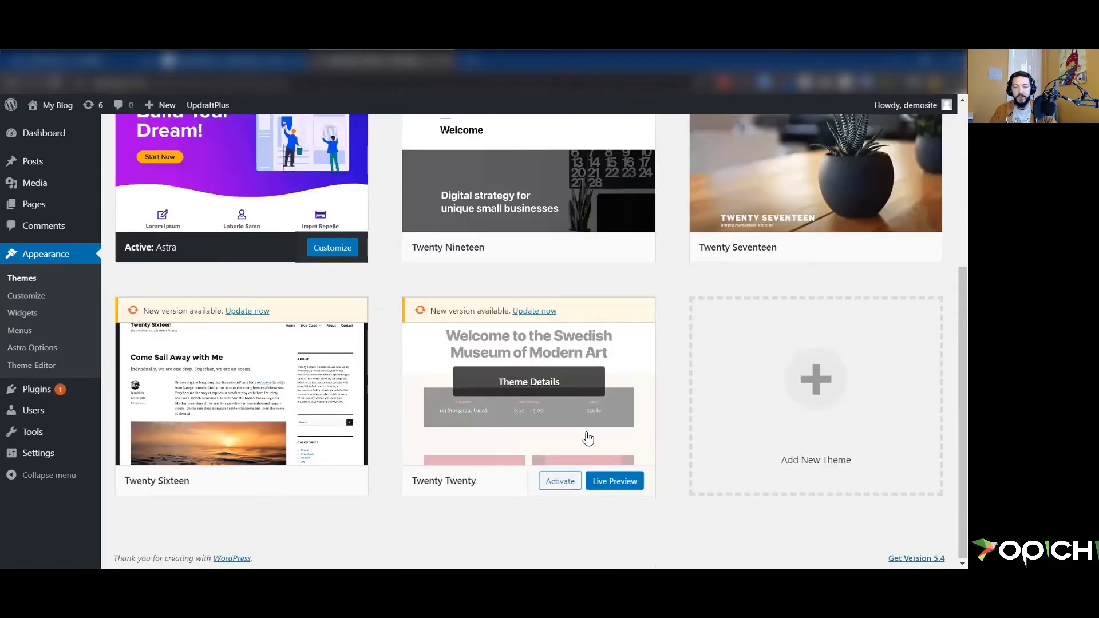
pyautogui.moveTo(534, 416)
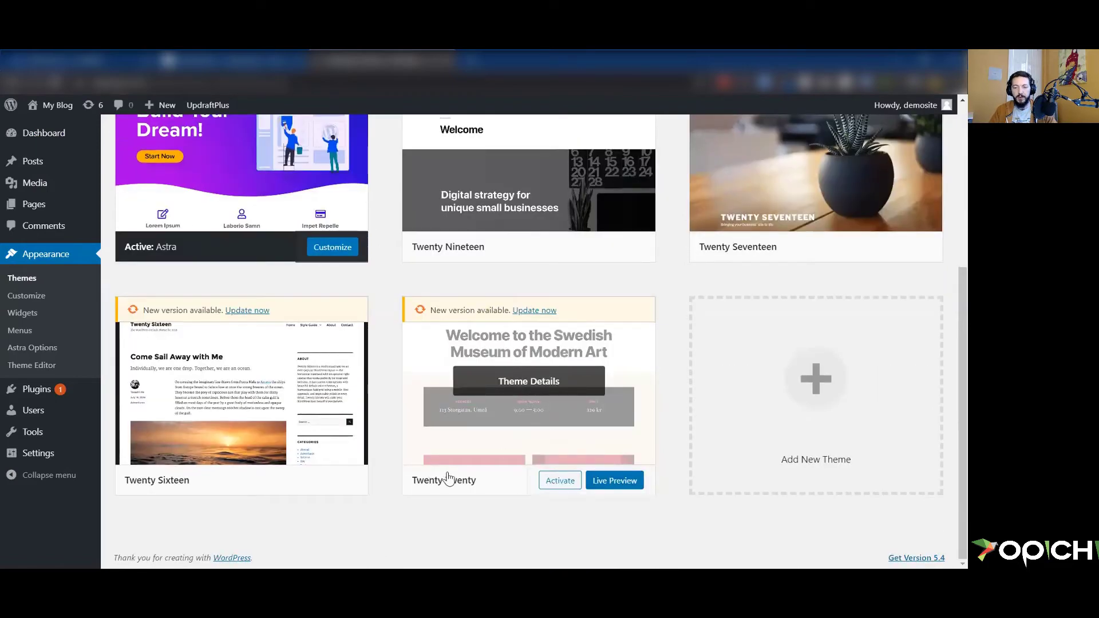
pyautogui.click(559, 482)
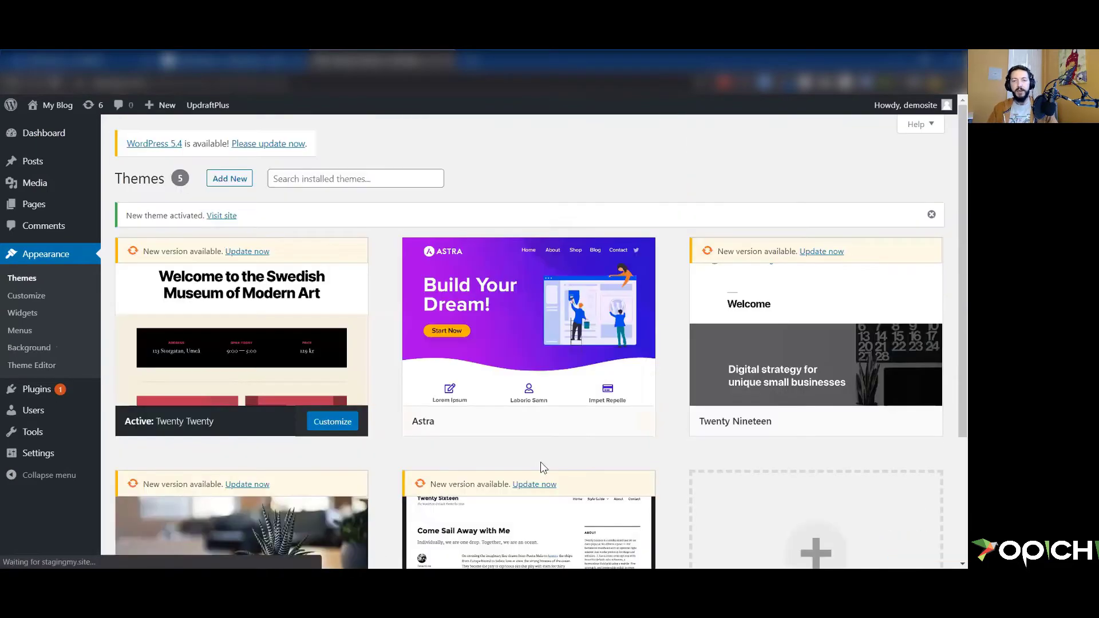
# Visit the live site in a separate tab and look over its front page with the Twenty Twenty theme
pyautogui.moveTo(56, 109)
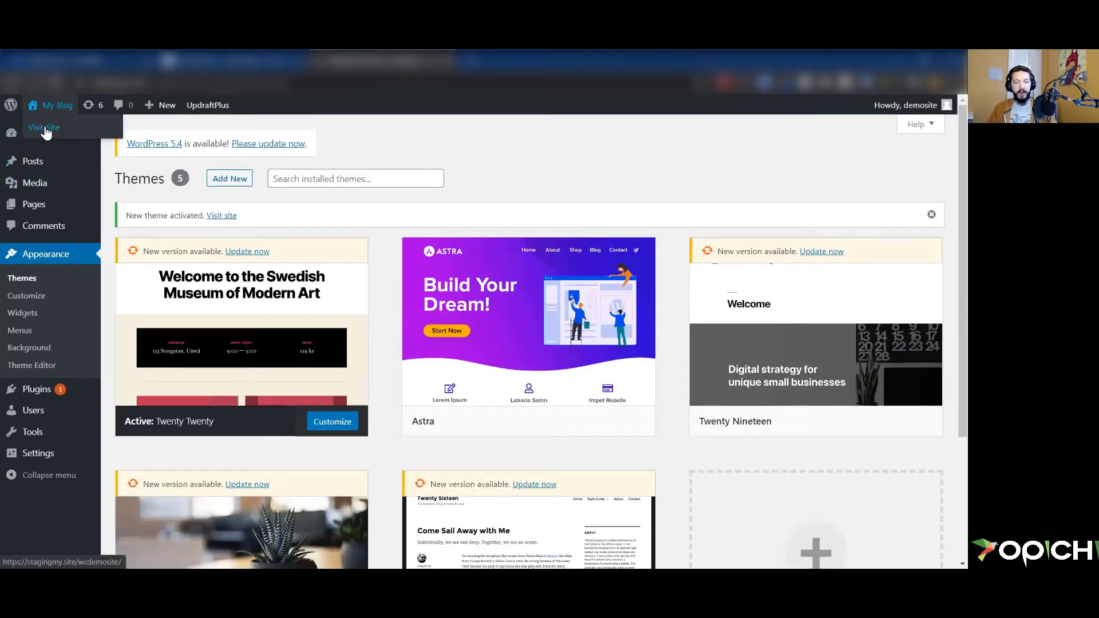
pyautogui.click(46, 129)
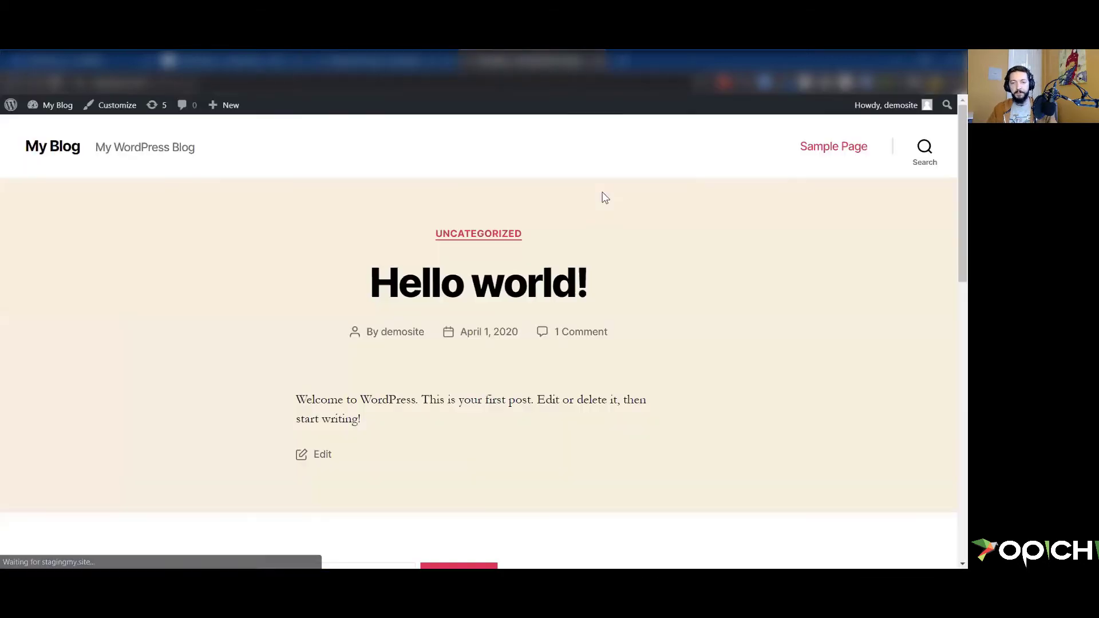
pyautogui.scroll(-6, 733, 309)
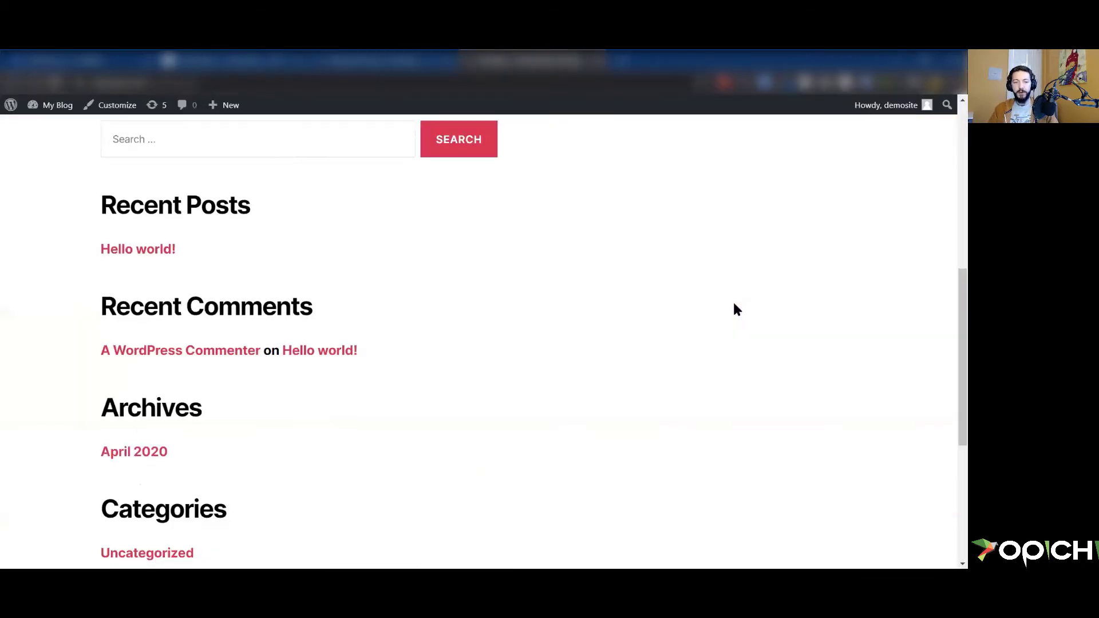
pyautogui.scroll(-5, 684, 303)
pyautogui.scroll(12, 670, 354)
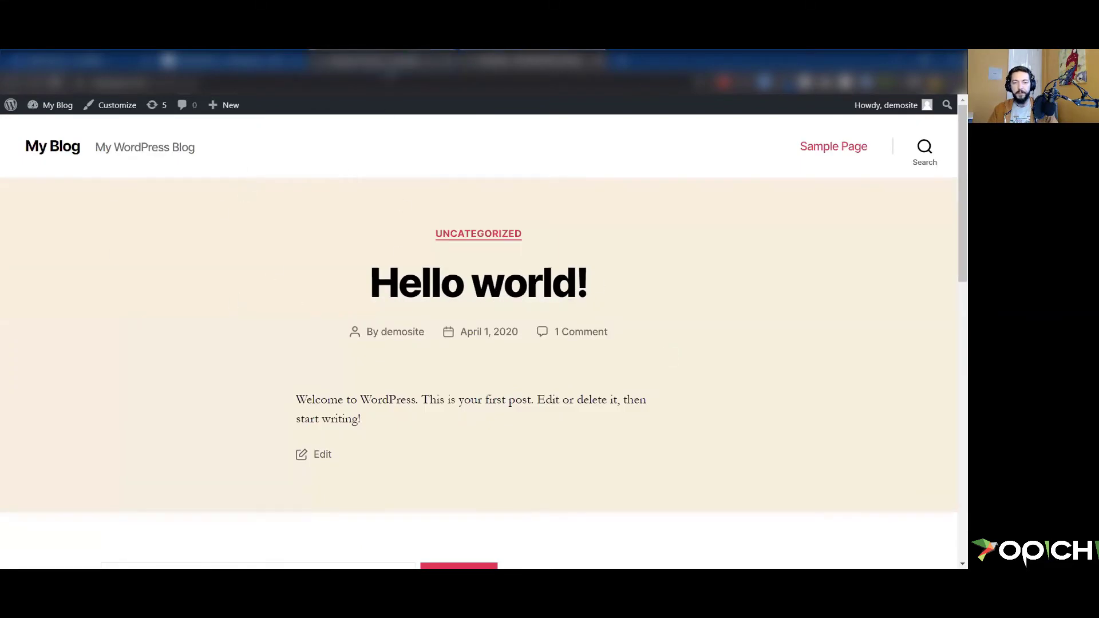
# Return to the Themes page and reactivate the Astra theme
pyautogui.click(382, 60)
pyautogui.moveTo(559, 375)
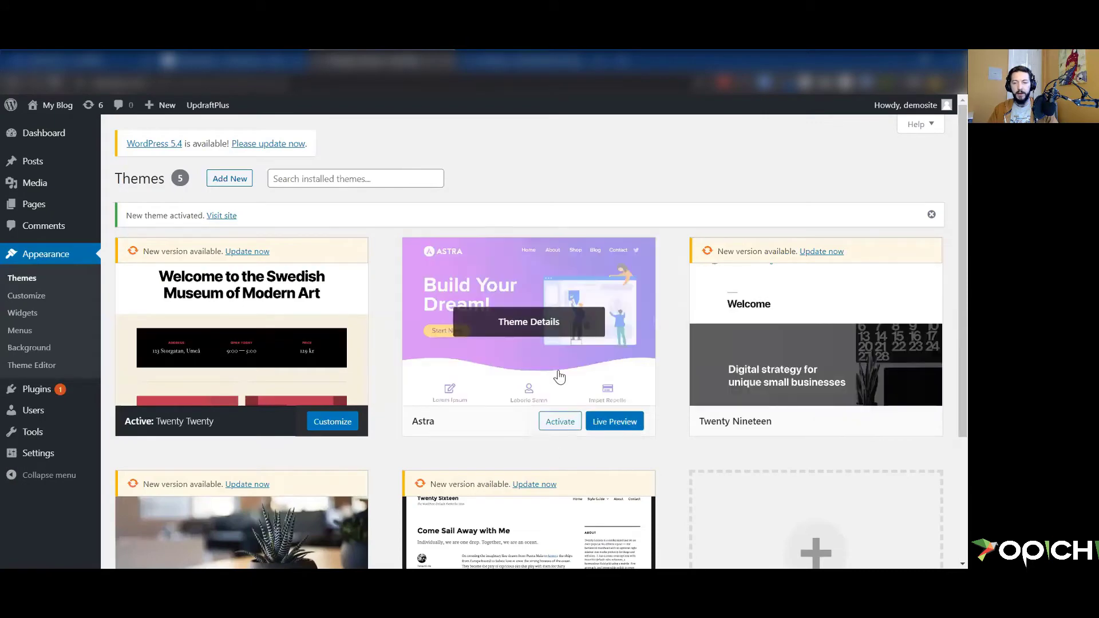
pyautogui.click(560, 426)
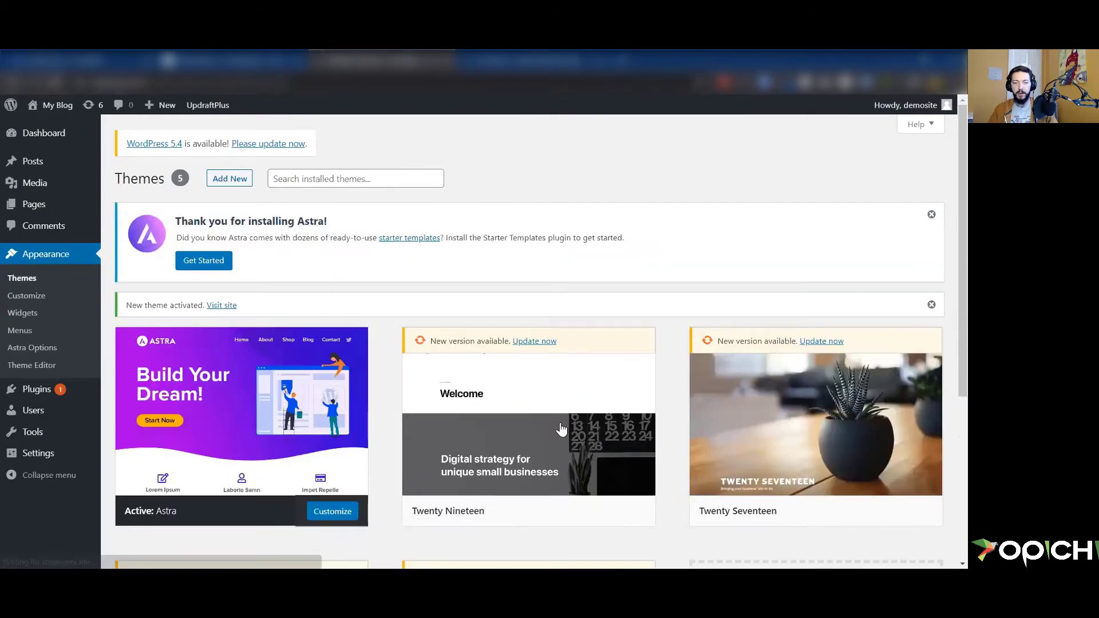
# Reload the live site in its separate tab and look over its front page with the Astra theme
pyautogui.click(531, 60)
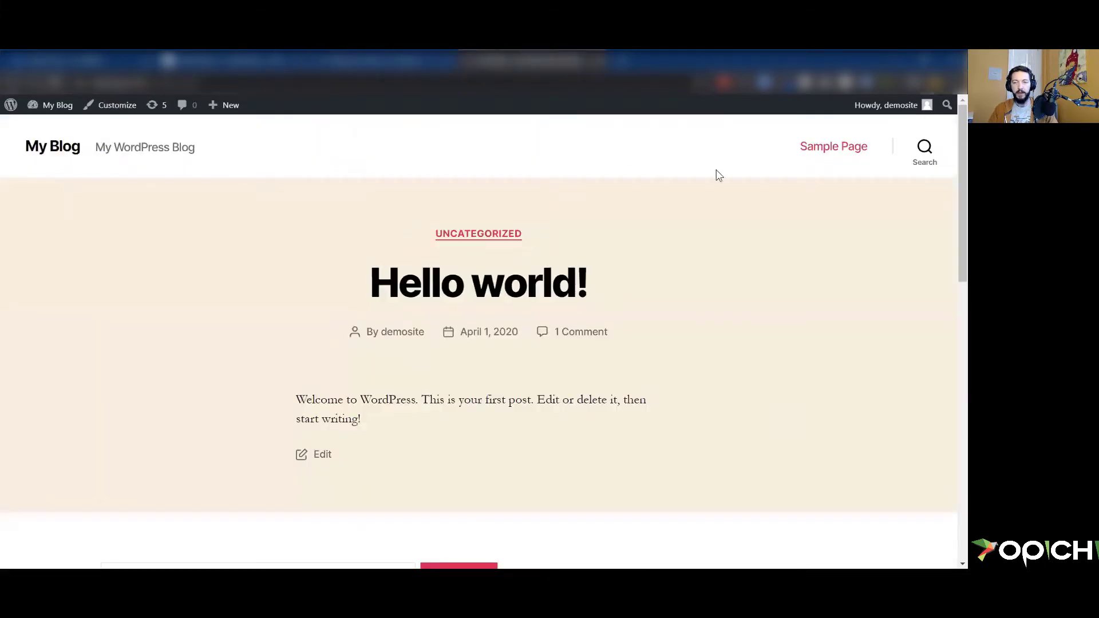
pyautogui.press('F5')
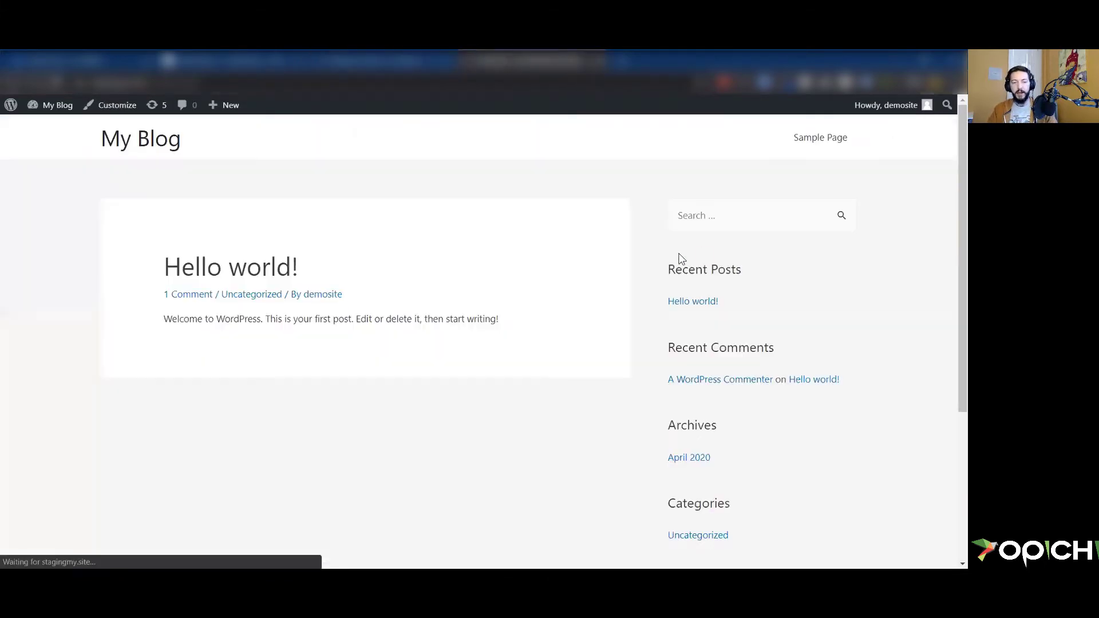
pyautogui.scroll(-5, 417, 449)
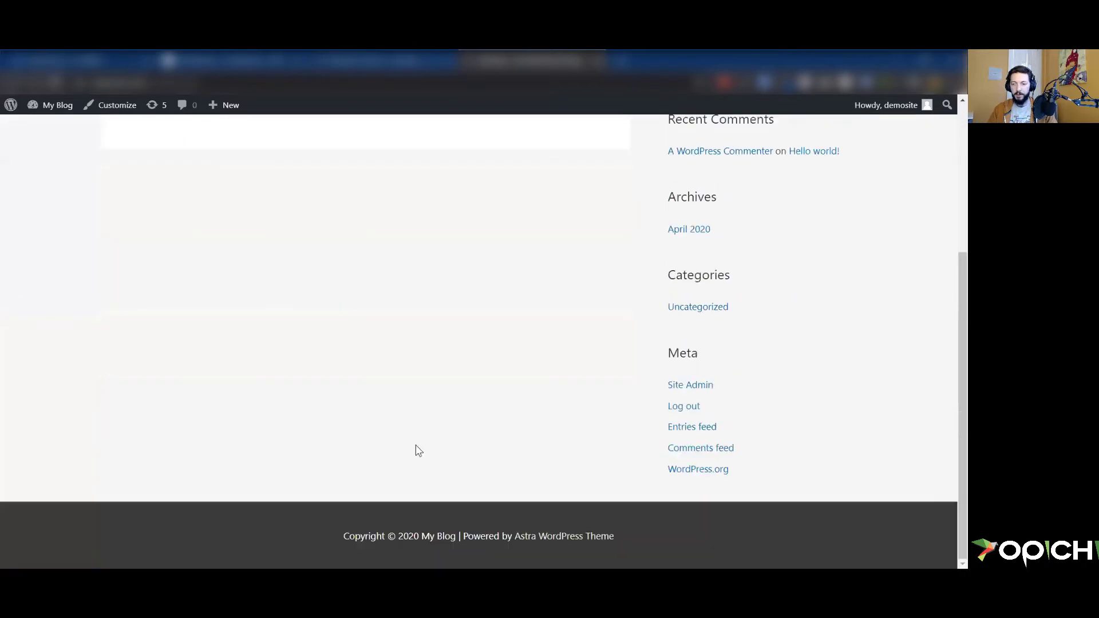
pyautogui.scroll(5, 416, 449)
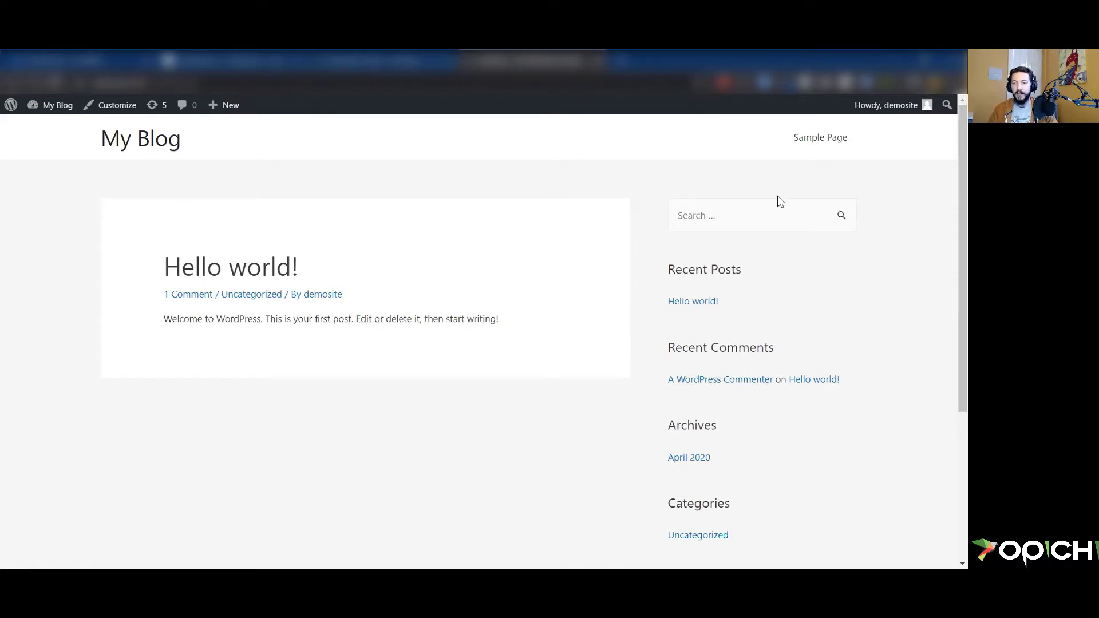
pyautogui.scroll(-4, 358, 458)
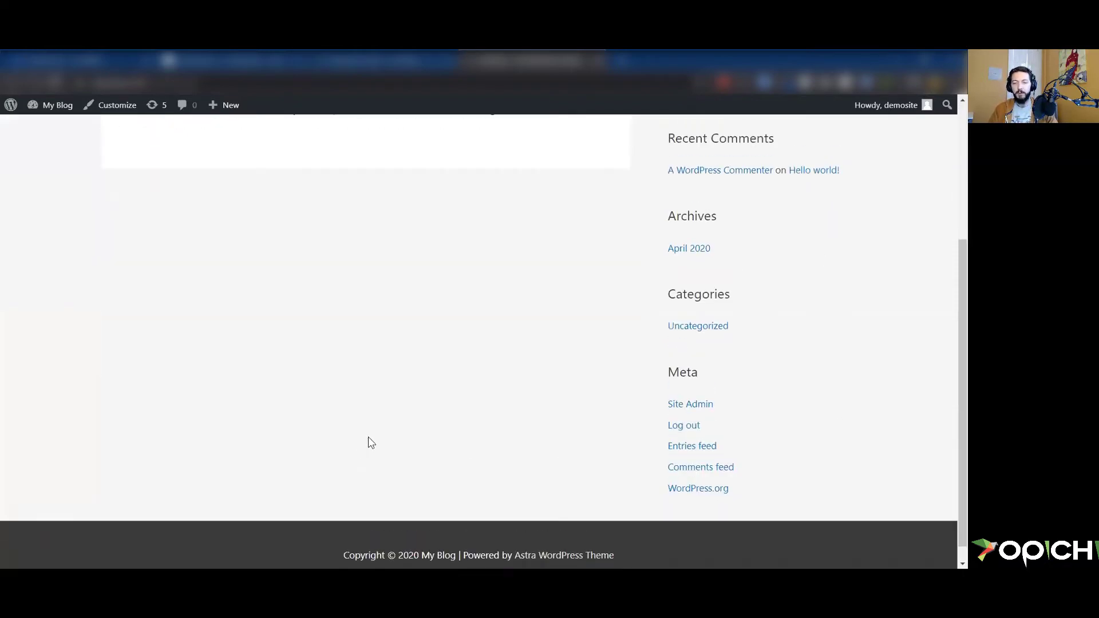
pyautogui.scroll(4, 368, 442)
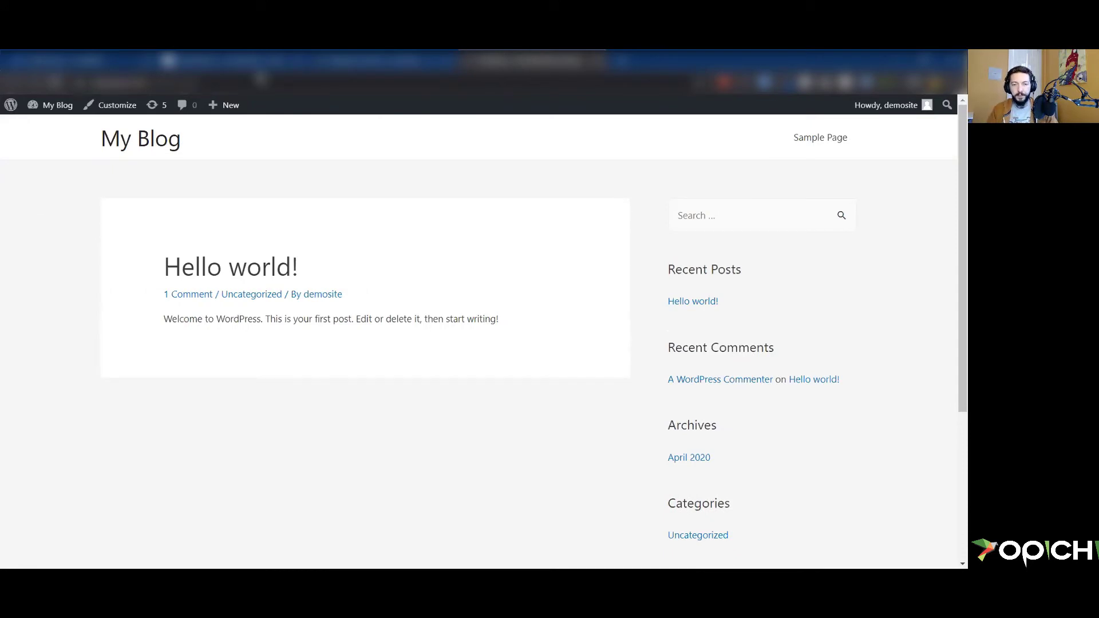
# Go back to the WordPress admin and search the plugin directory for "elementor"
pyautogui.click(338, 62)
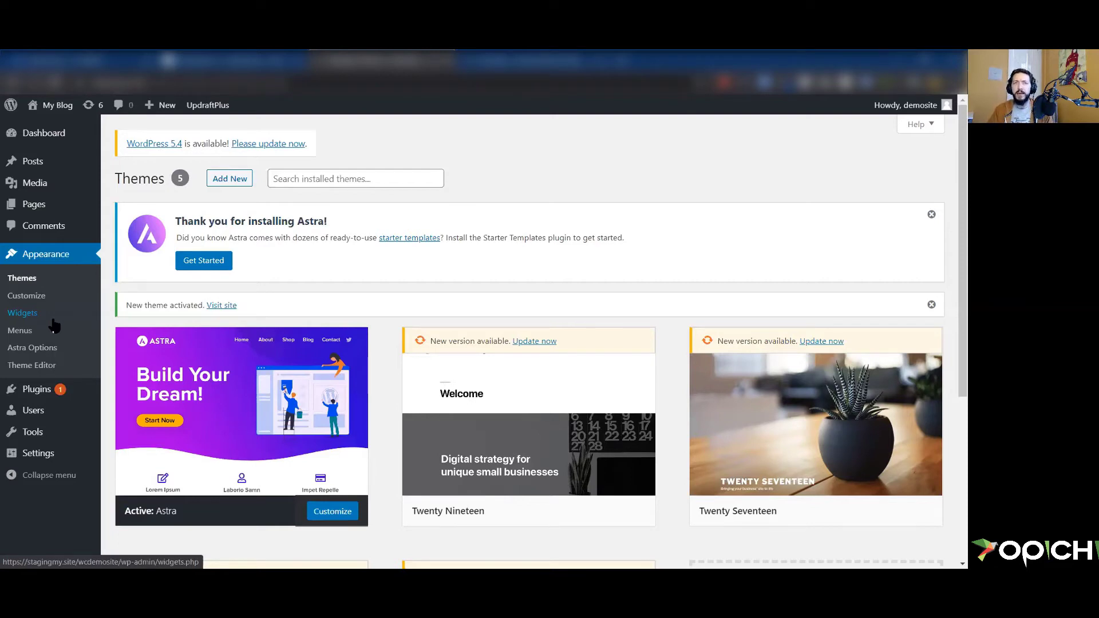
pyautogui.moveTo(37, 393)
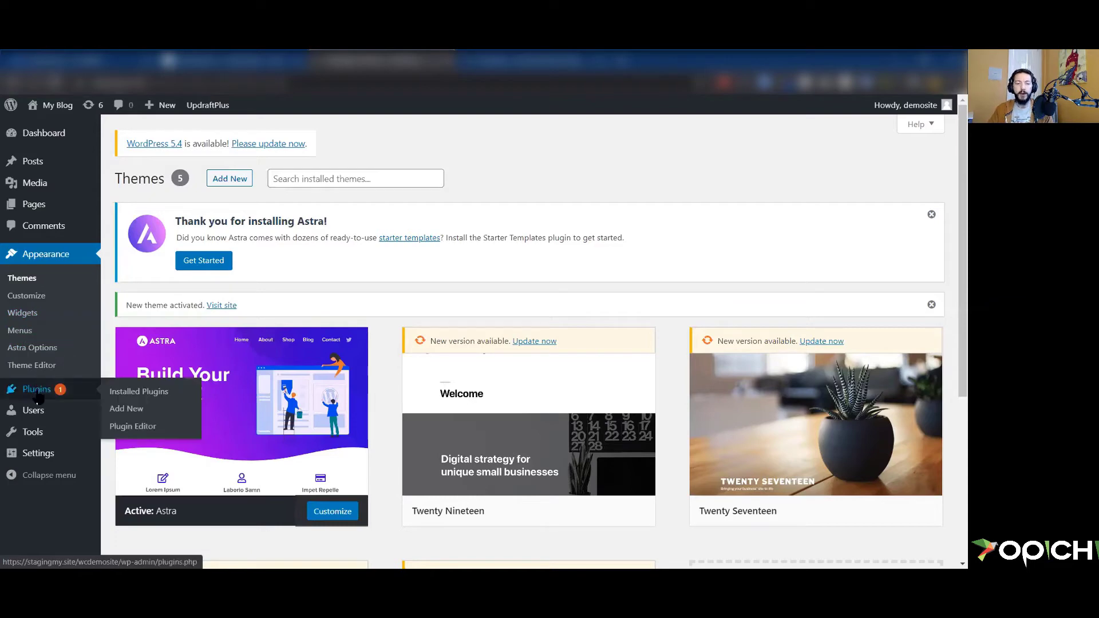
pyautogui.click(35, 391)
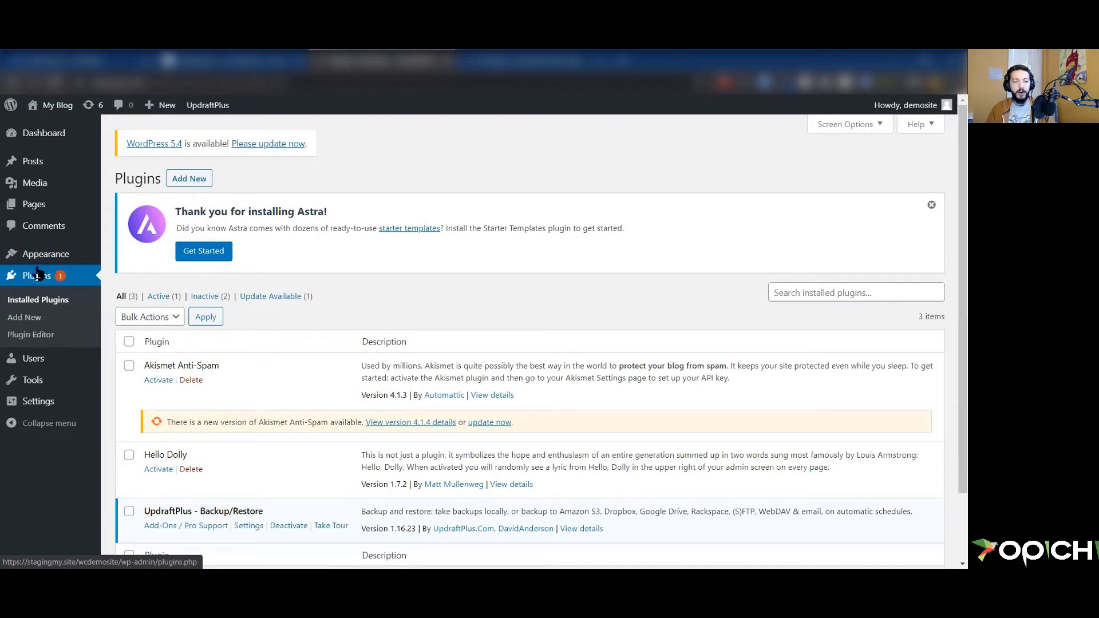
pyautogui.click(193, 182)
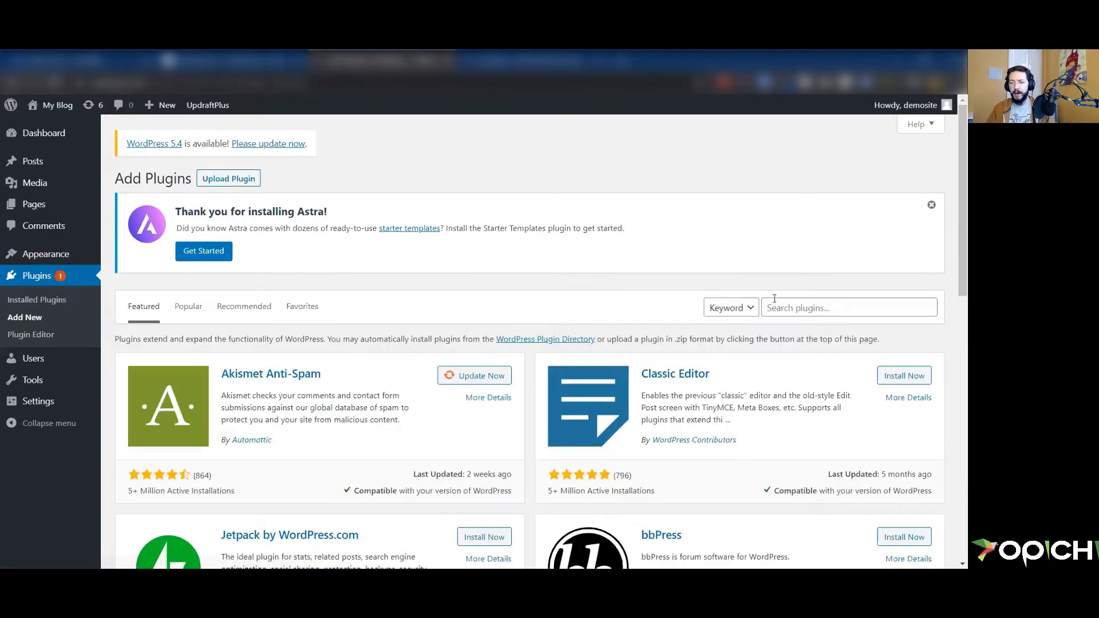
pyautogui.click(790, 308)
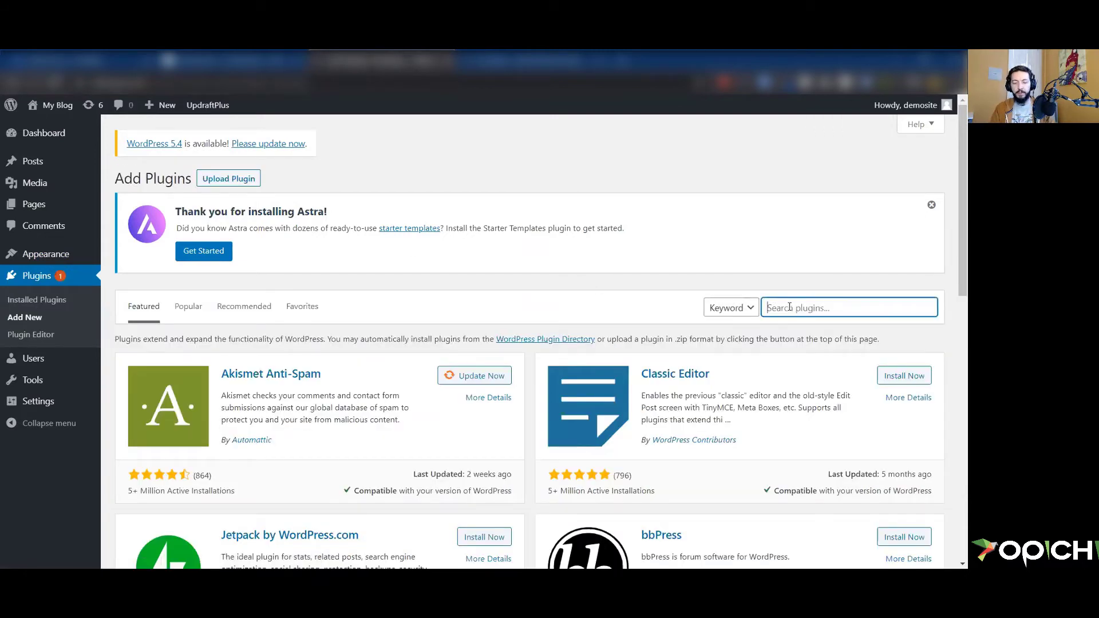
pyautogui.write('elementor')
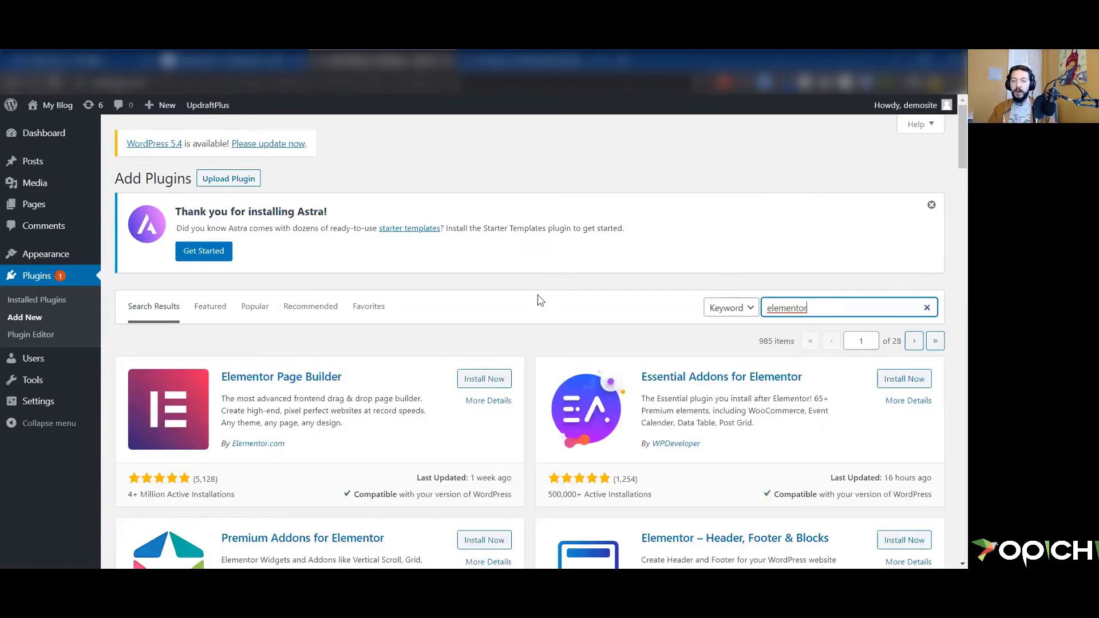
# Look through the Elementor add-ons in the search results, and install and activate Elementor Page Builder
pyautogui.scroll(-5, 544, 292)
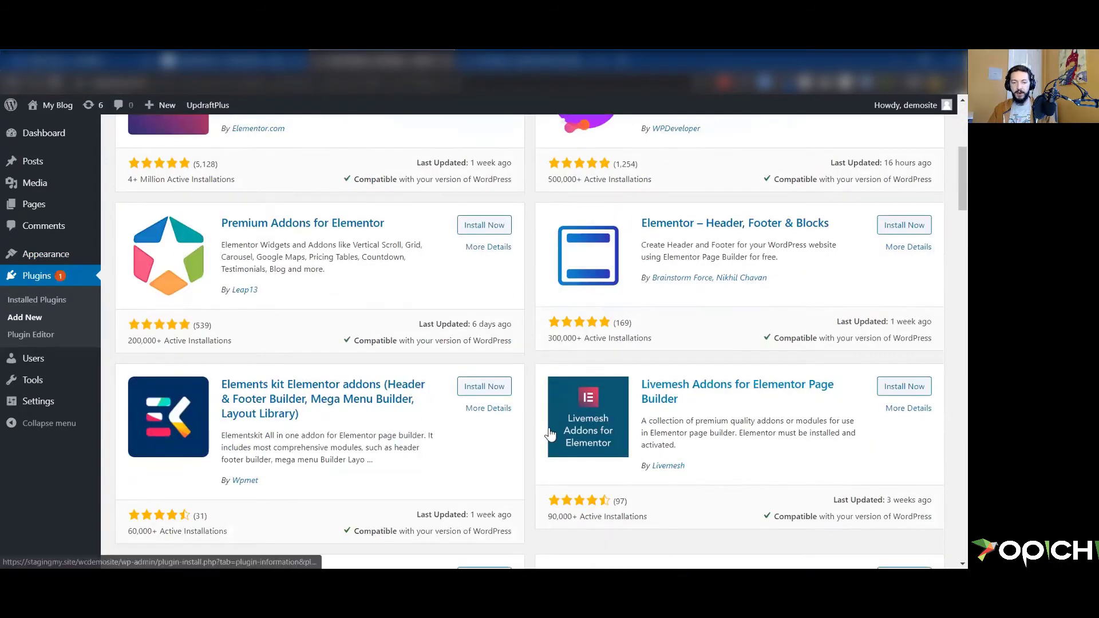
pyautogui.scroll(5, 549, 435)
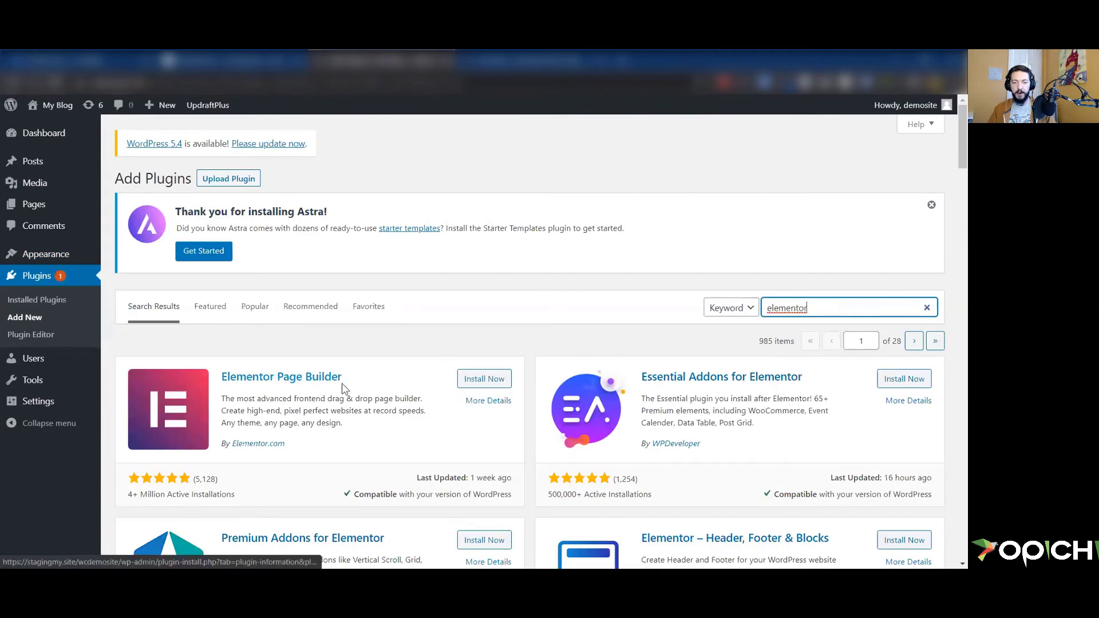
pyautogui.scroll(-10, 589, 411)
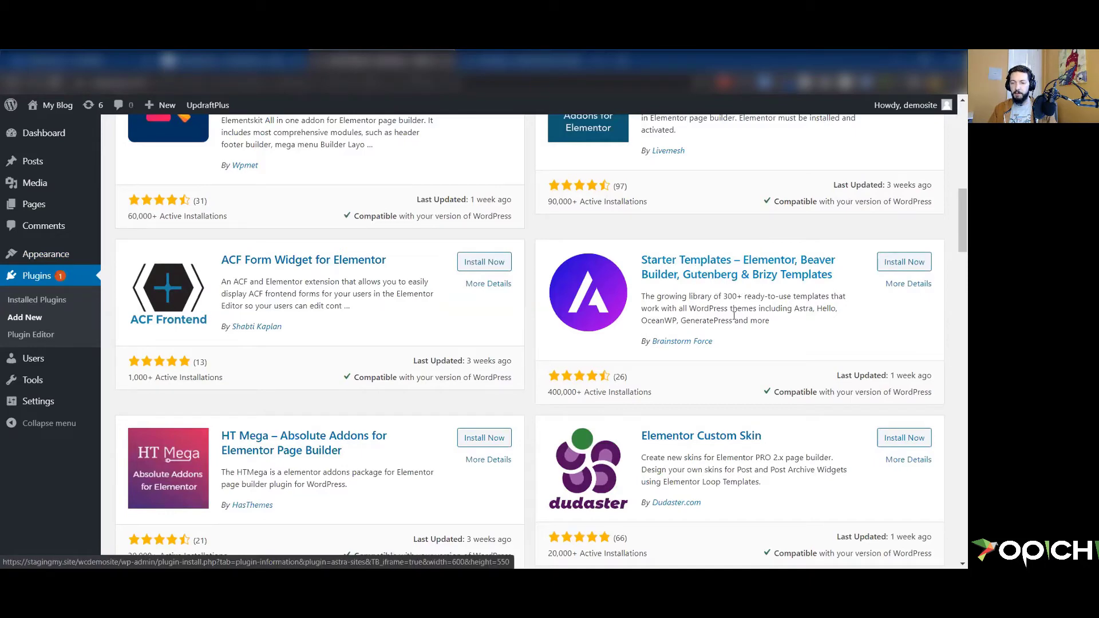
pyautogui.scroll(5, 843, 344)
pyautogui.scroll(4, 843, 344)
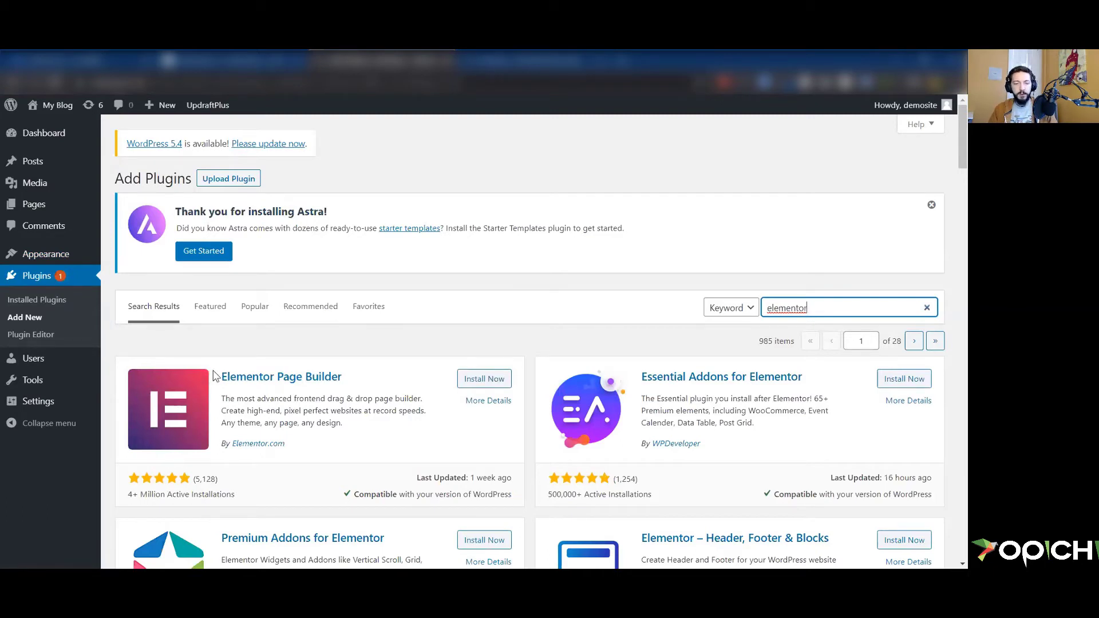
pyautogui.click(481, 384)
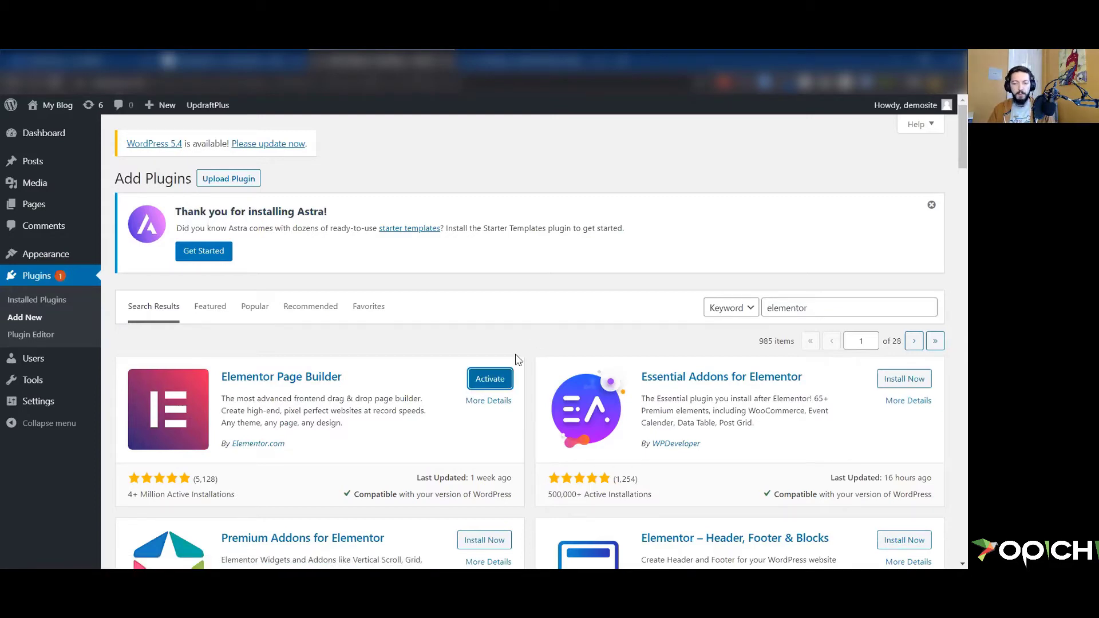
pyautogui.click(496, 383)
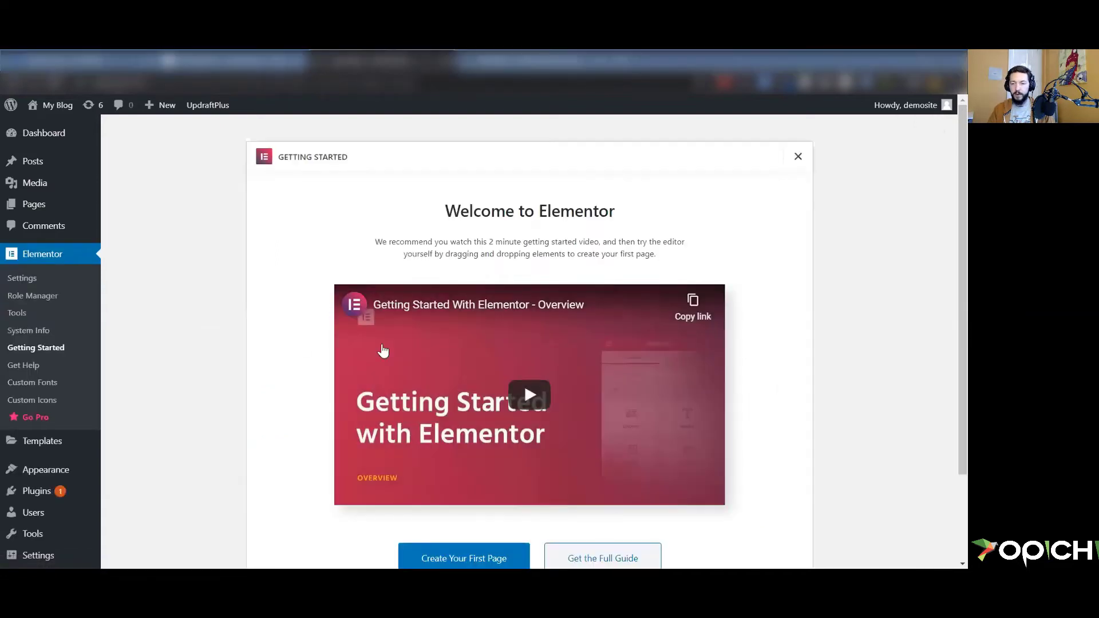
# Look over Elementor's Getting Started page, then close it and view the dashboard's Elementor Overview
pyautogui.scroll(-3, 674, 475)
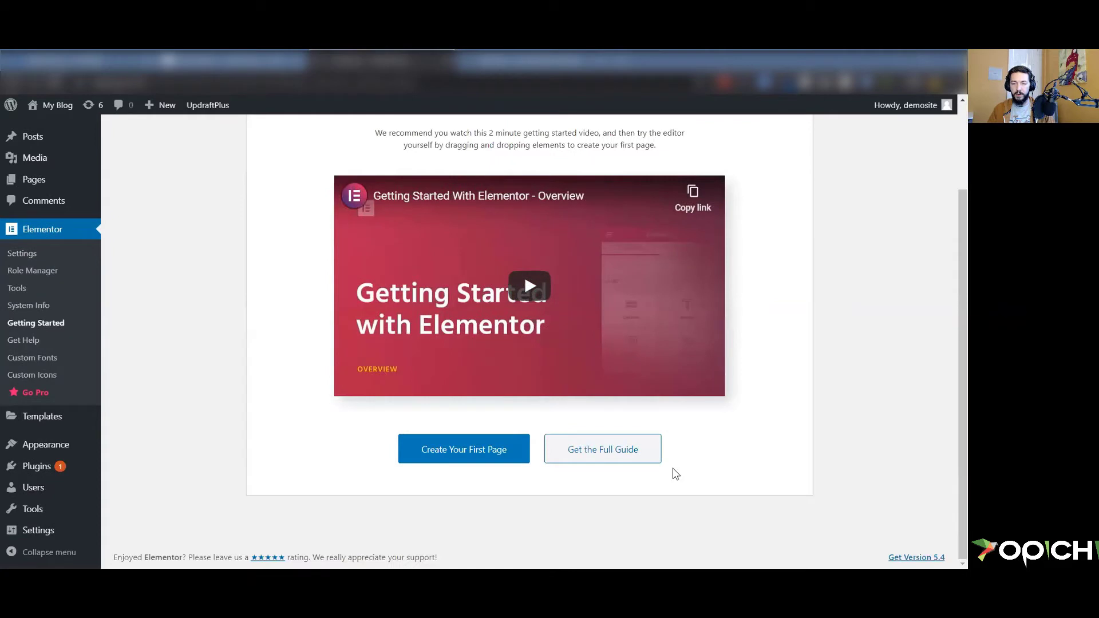
pyautogui.scroll(3, 663, 417)
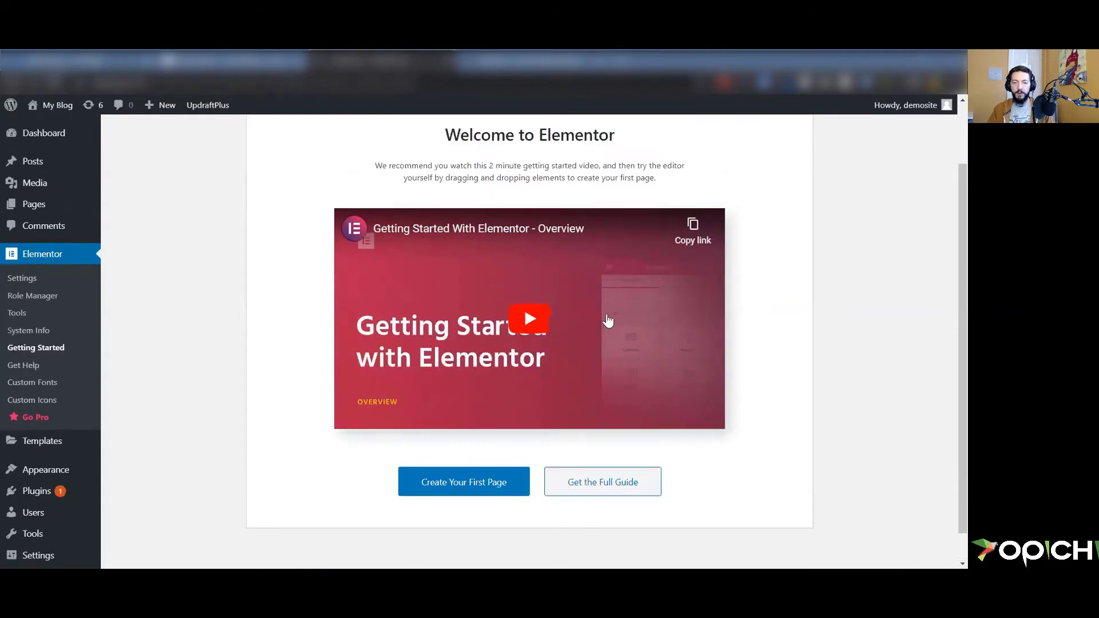
pyautogui.scroll(-2, 713, 432)
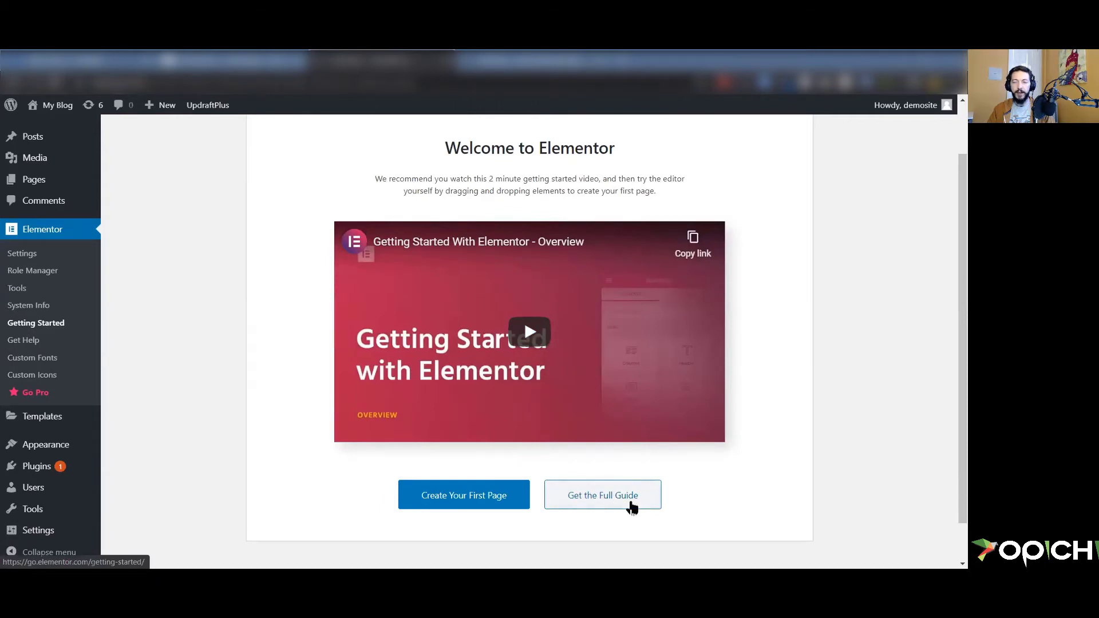
pyautogui.scroll(2, 631, 507)
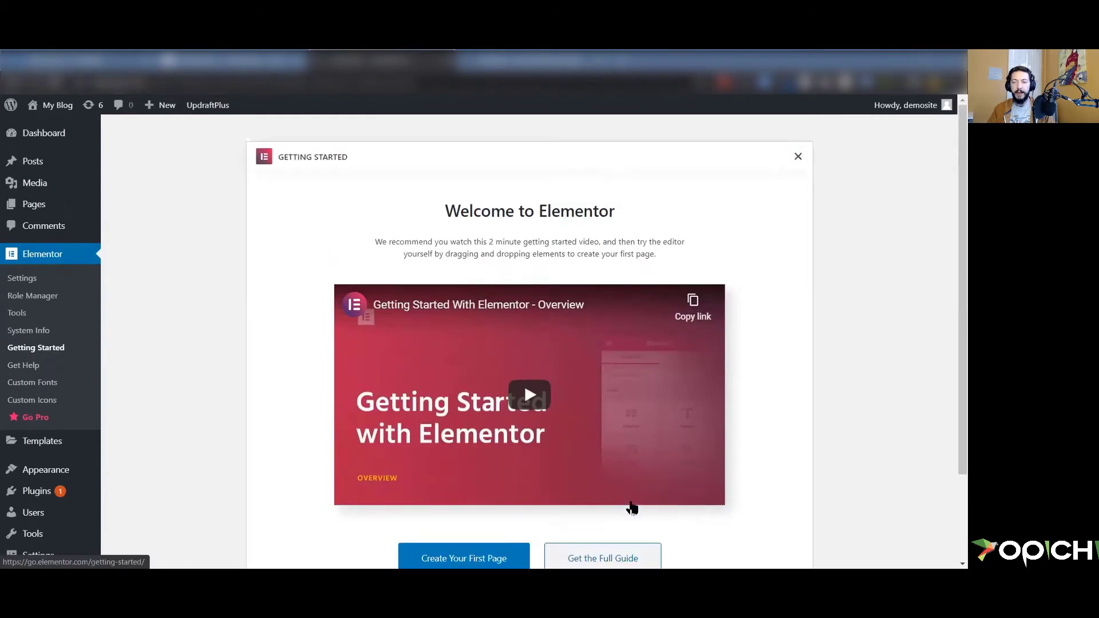
pyautogui.click(798, 157)
pyautogui.scroll(-4, 373, 341)
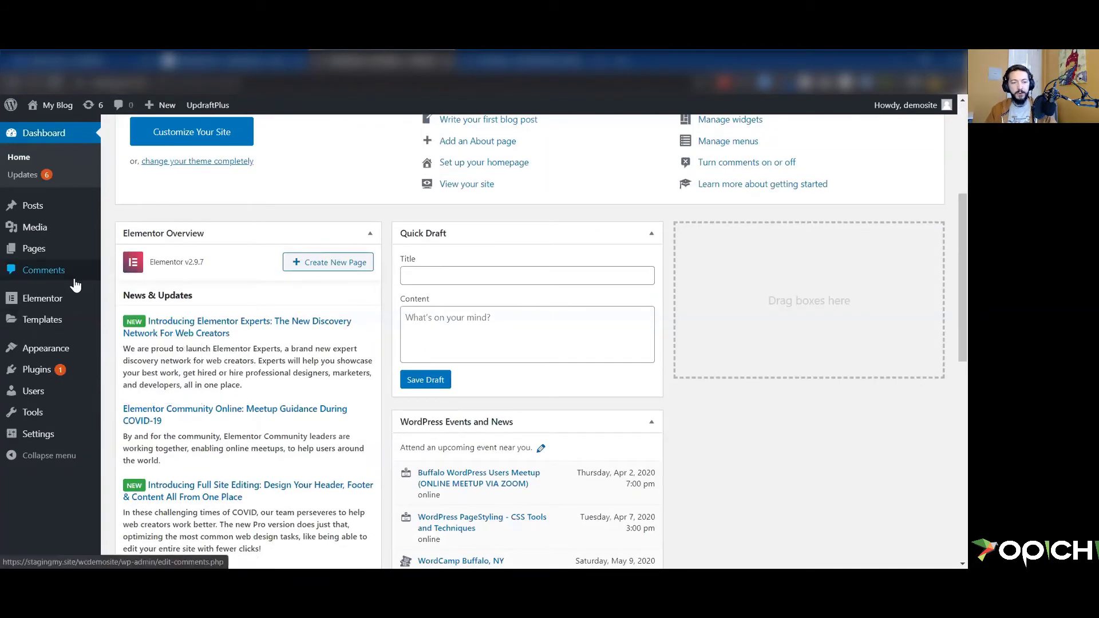
pyautogui.scroll(-1, 65, 295)
# Search the plugin directory for "wordfence", then install and activate Wordfence Security – Firewall & Malware Scan
pyautogui.moveTo(49, 352)
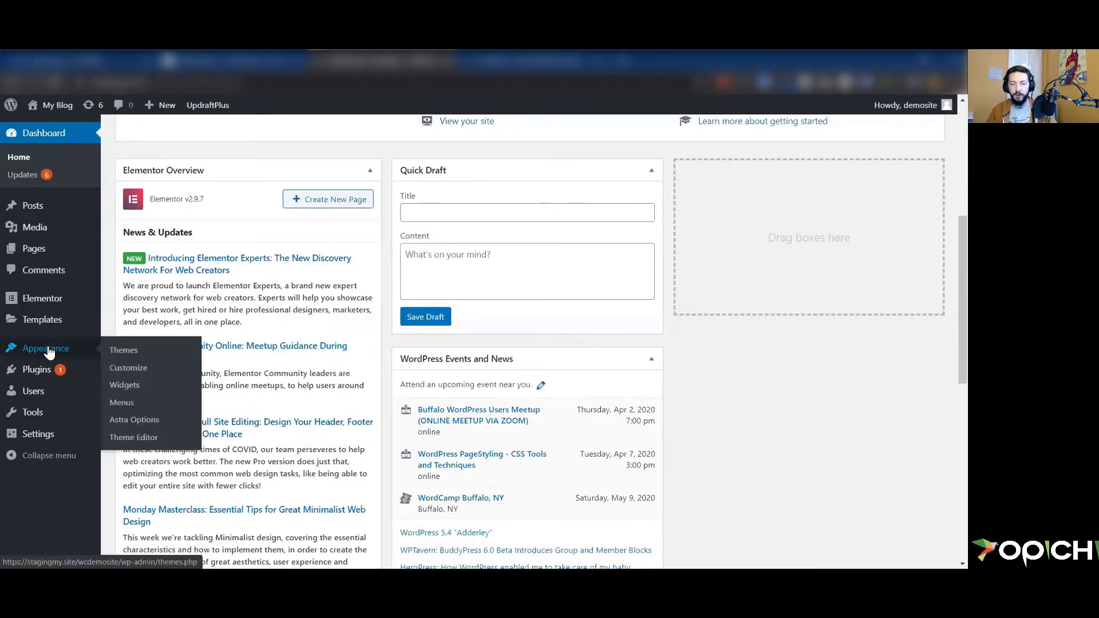
pyautogui.moveTo(32, 372)
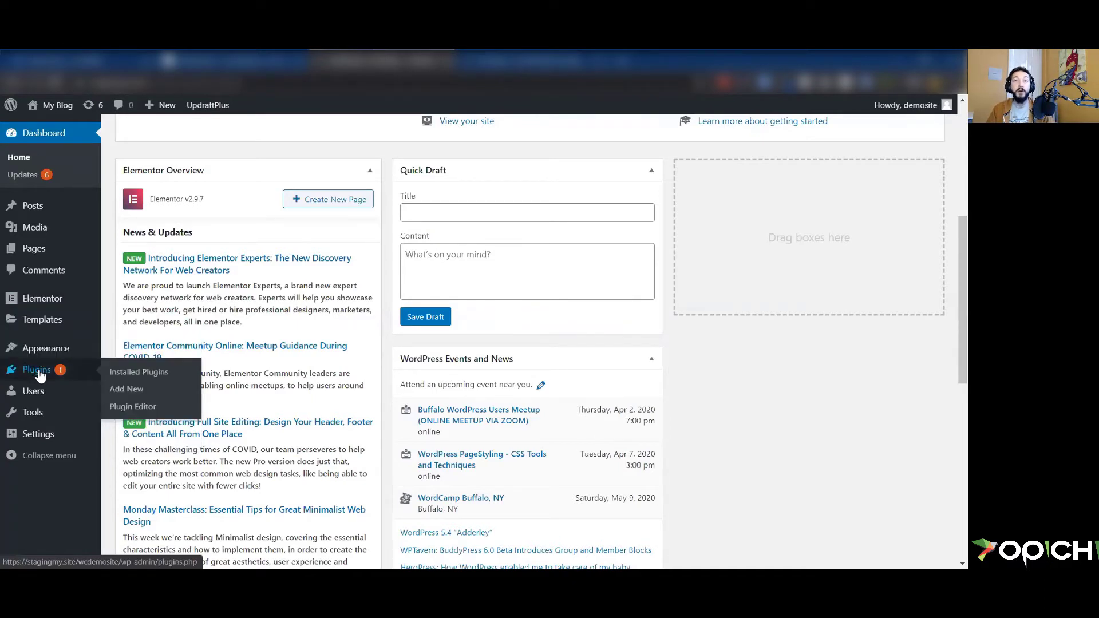
pyautogui.click(127, 389)
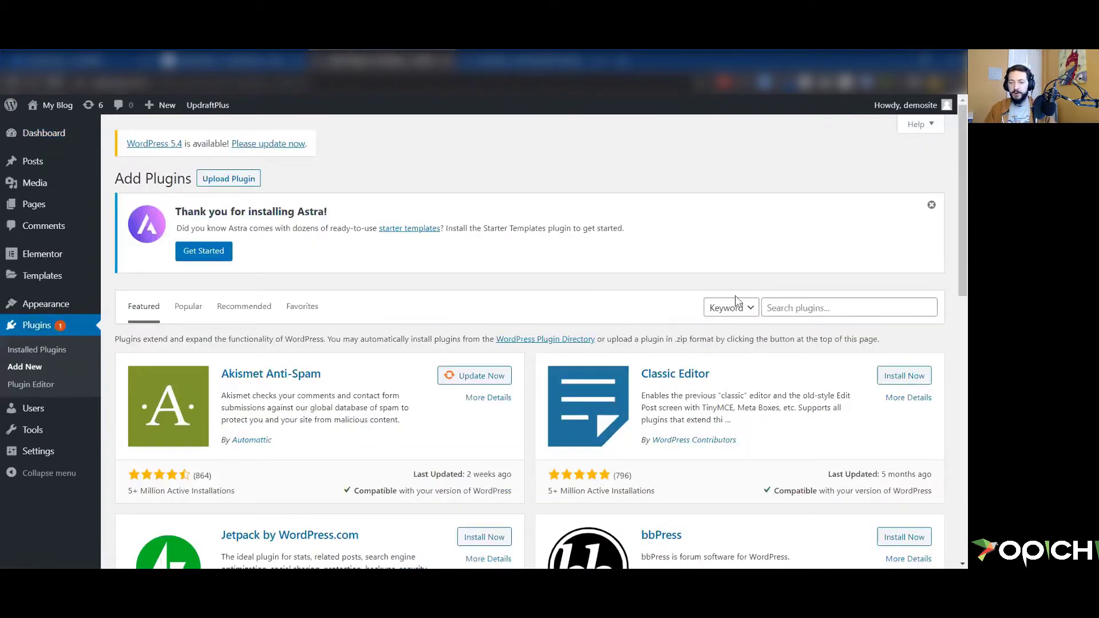
pyautogui.click(787, 308)
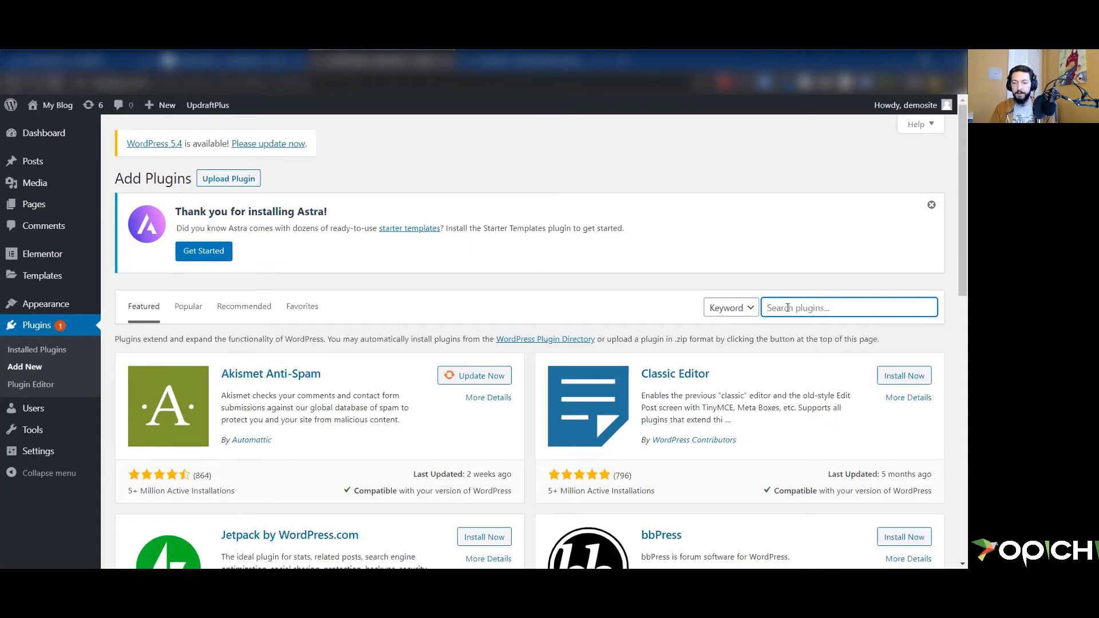
pyautogui.write('wordfence')
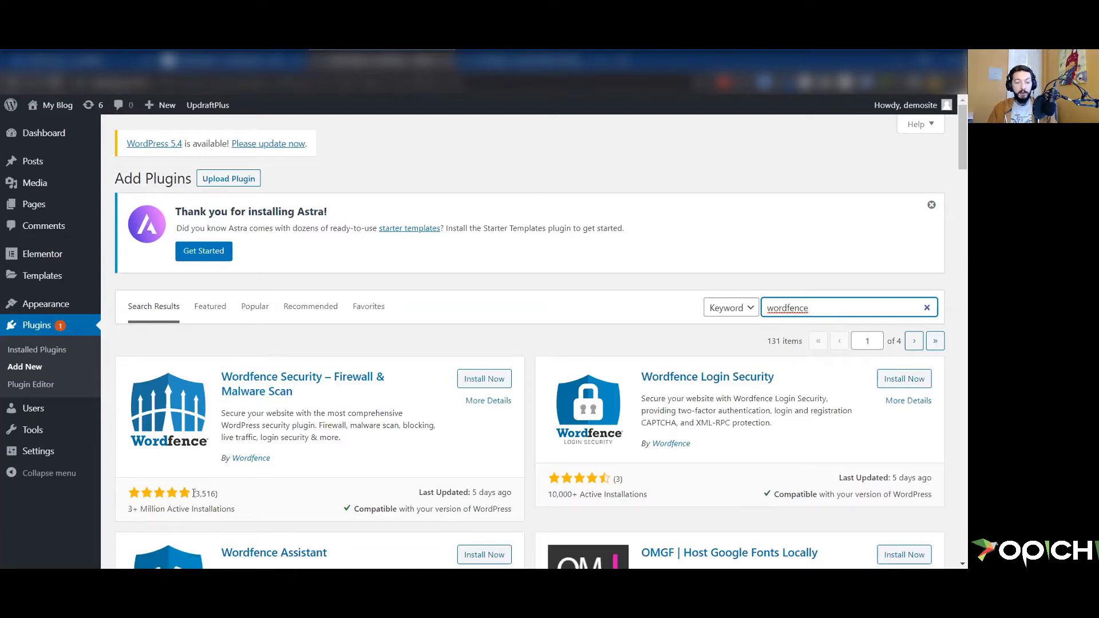
pyautogui.click(497, 380)
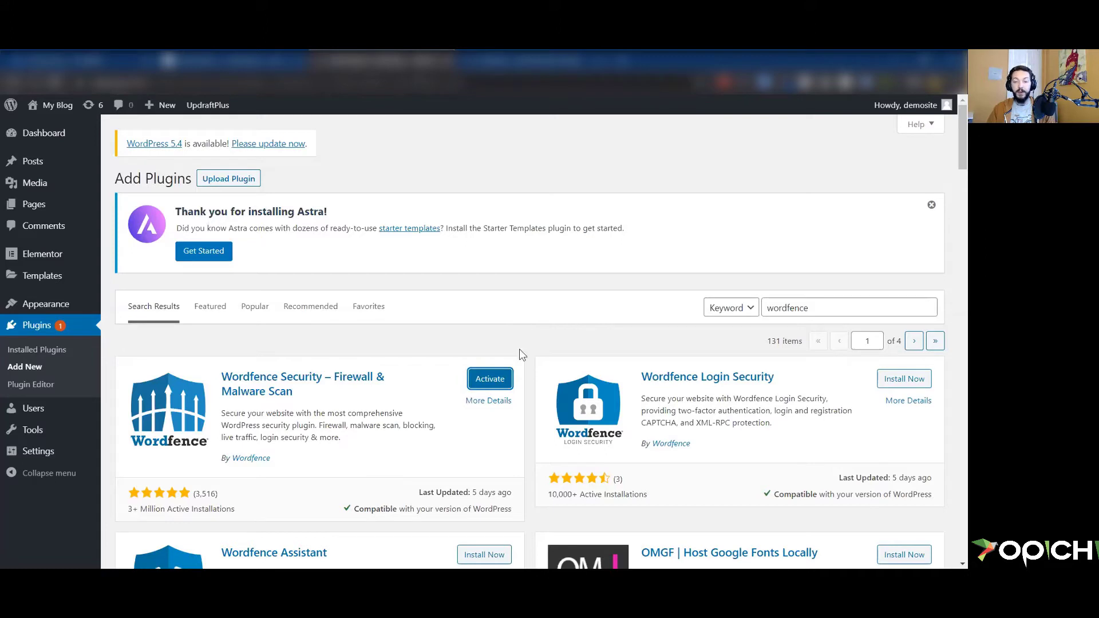
pyautogui.click(488, 382)
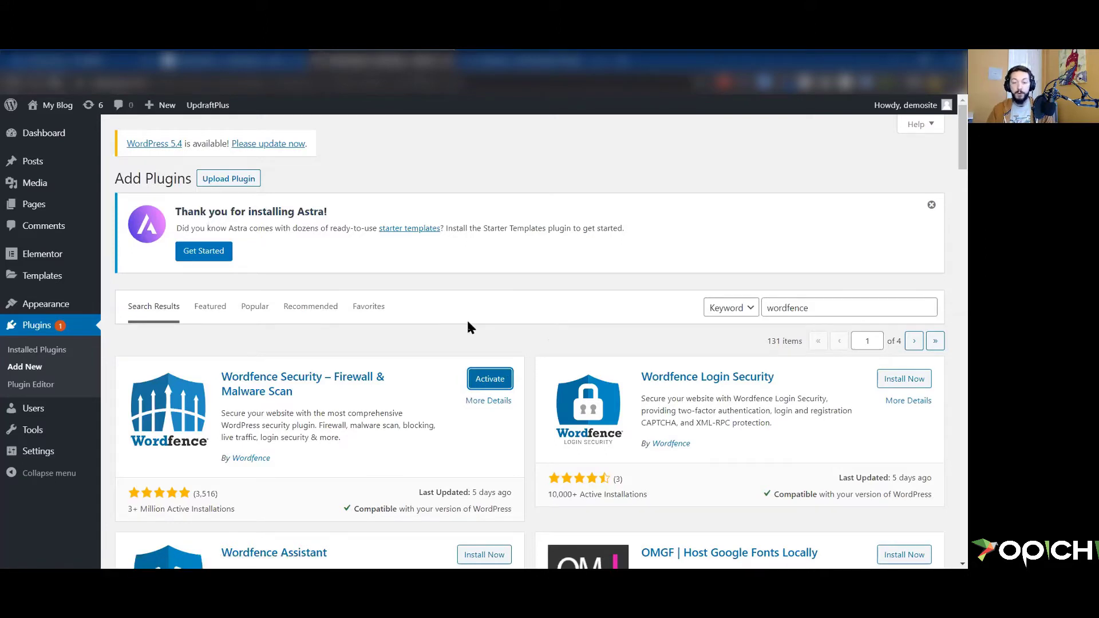
# Submit the Wordfence setup with the site's admin email for alerts, the mailing list declined and the terms accepted
pyautogui.scroll(-2, 470, 341)
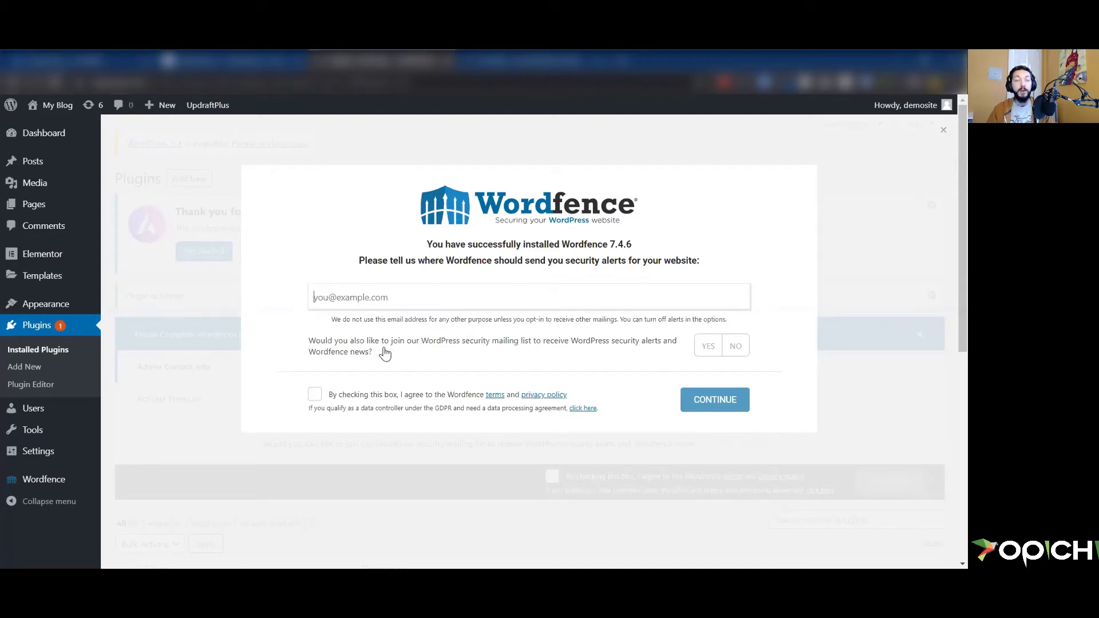
pyautogui.hotkey('ctrl', 'v')
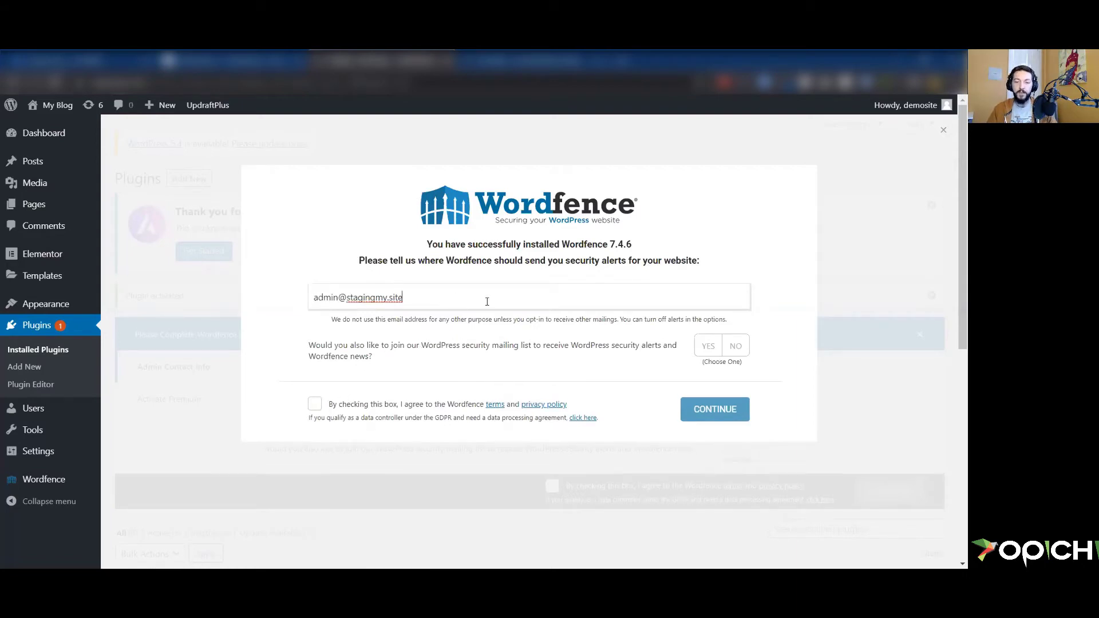
pyautogui.click(736, 346)
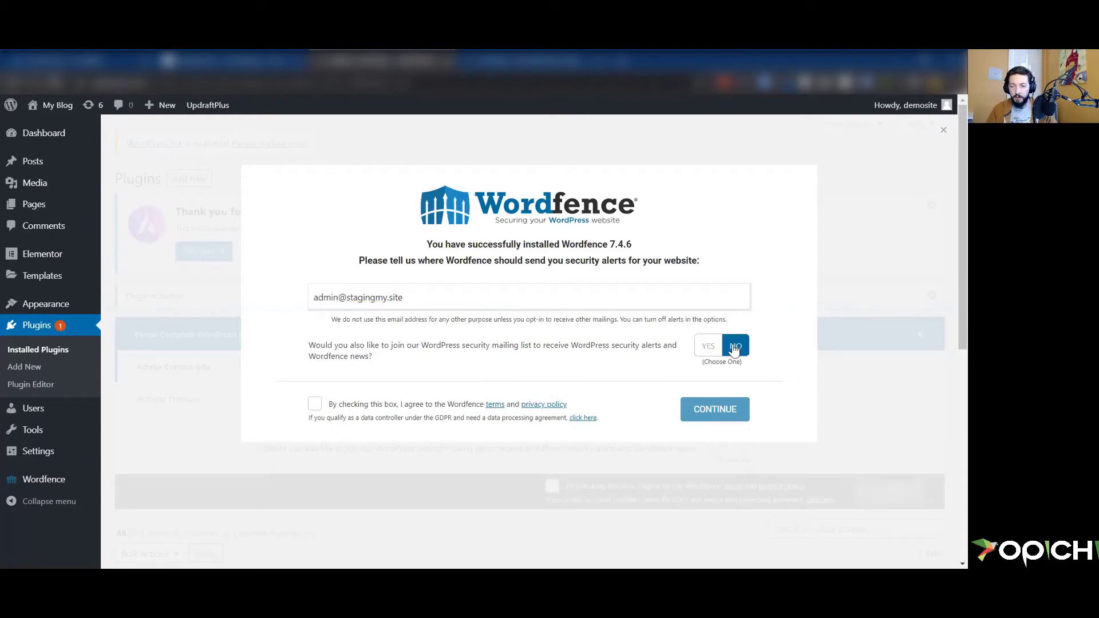
pyautogui.click(314, 405)
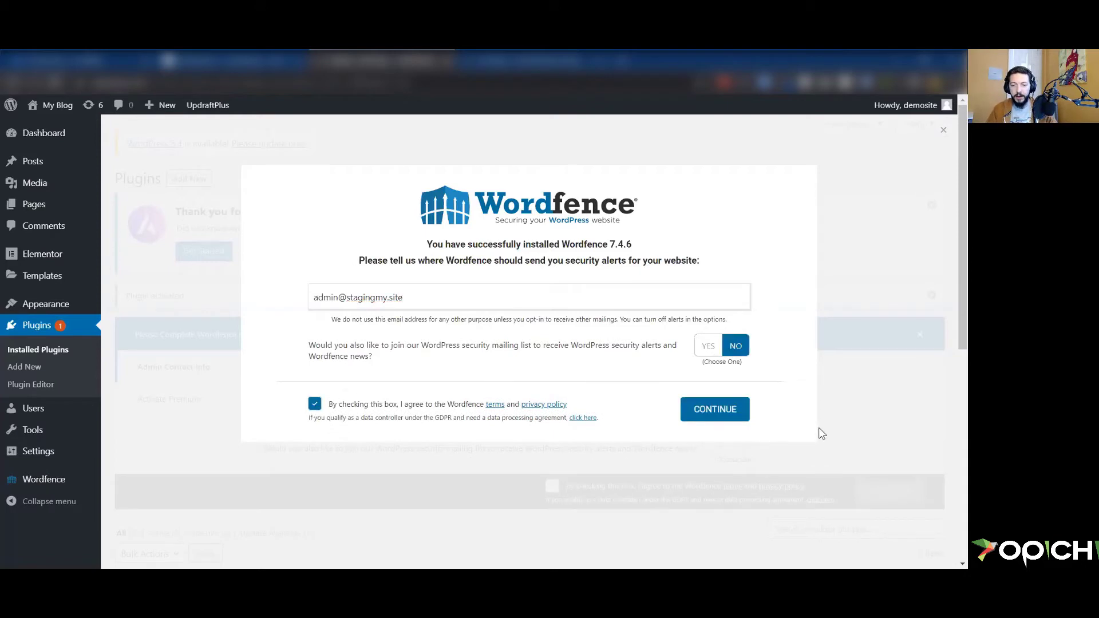
pyautogui.click(721, 410)
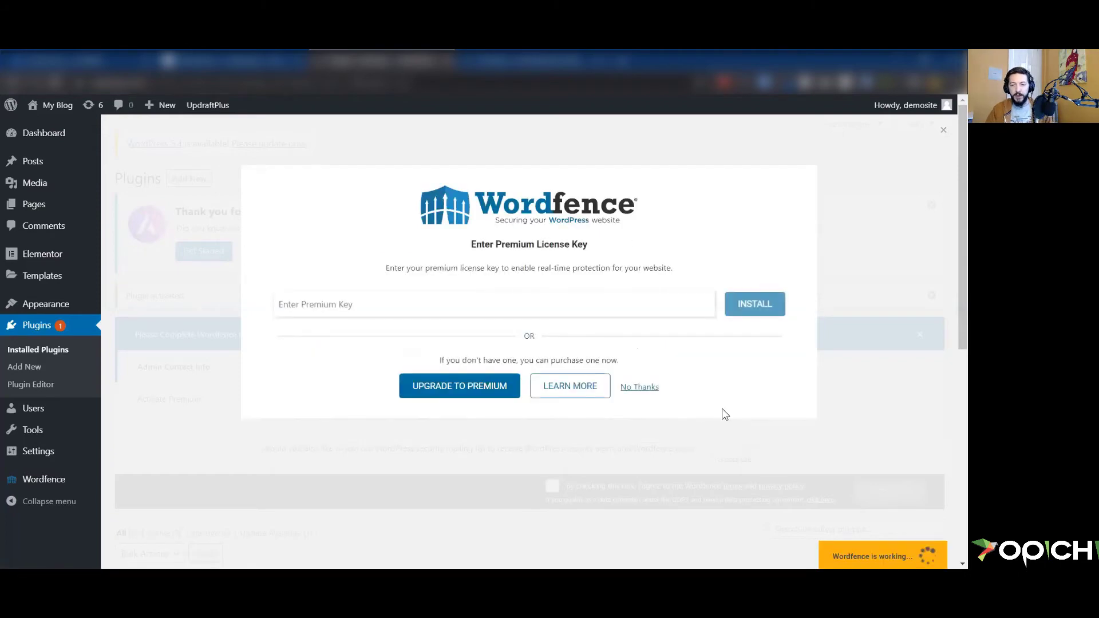
# Decline the Wordfence premium license key to finish the plugin's setup
pyautogui.click(650, 389)
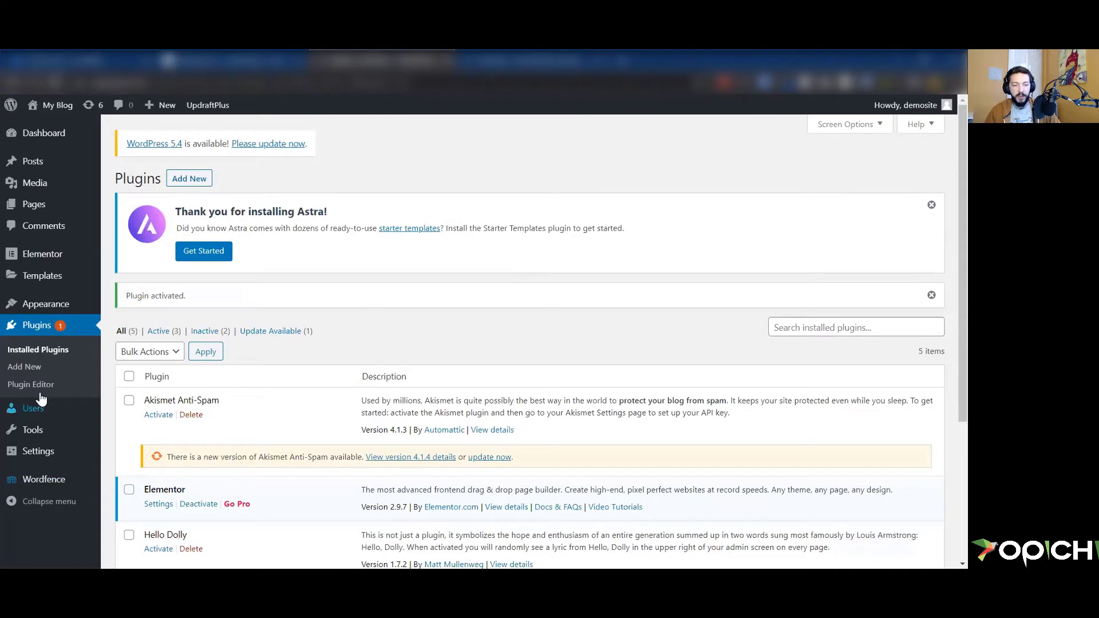
pyautogui.moveTo(44, 486)
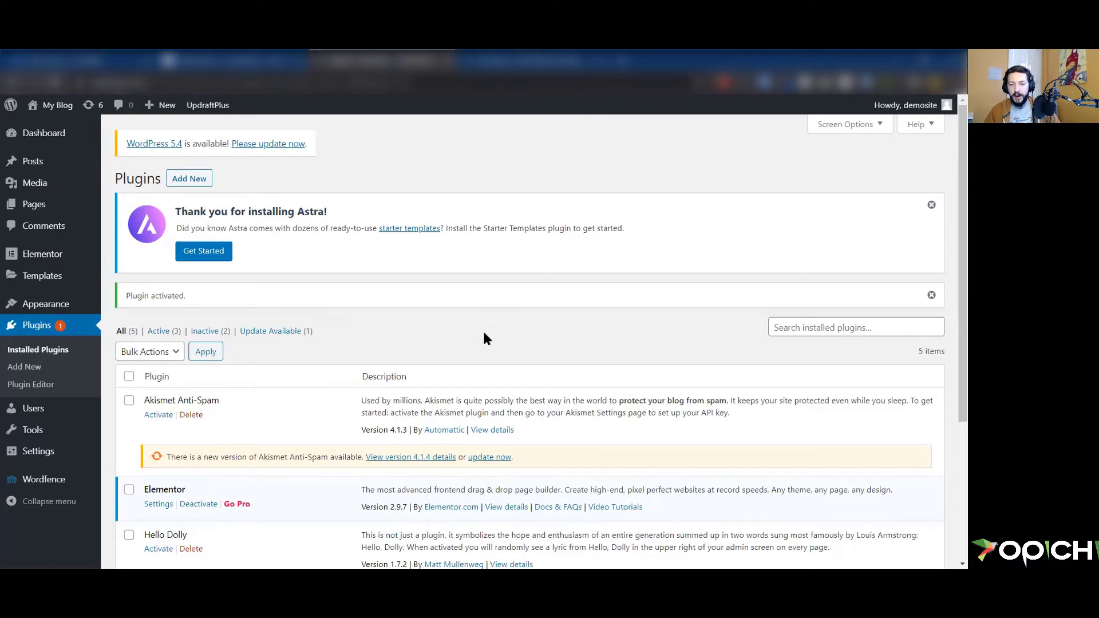
# Delete the inactive Hello Dolly and Akismet Anti-Spam plugins from the installed plugins, confirming each deletion
pyautogui.scroll(-4, 562, 338)
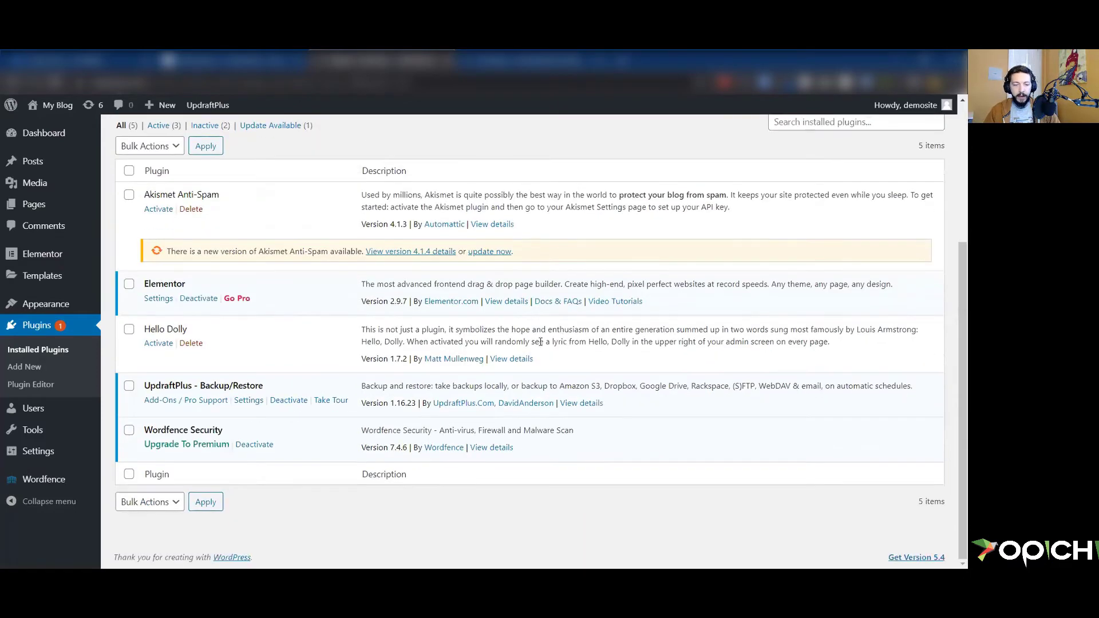
pyautogui.click(193, 343)
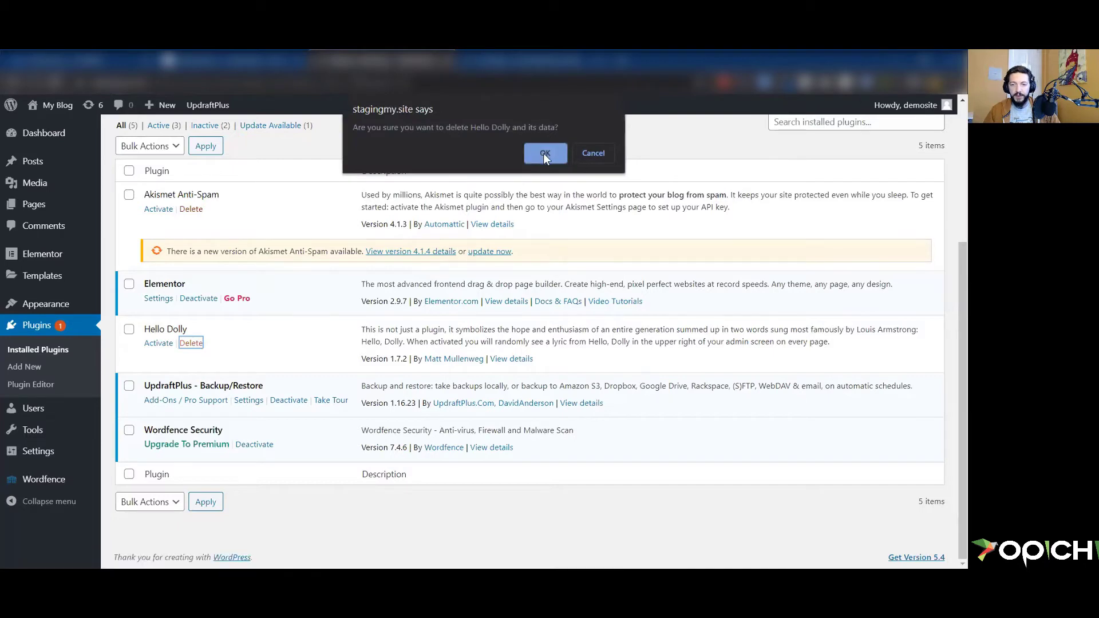
pyautogui.click(544, 150)
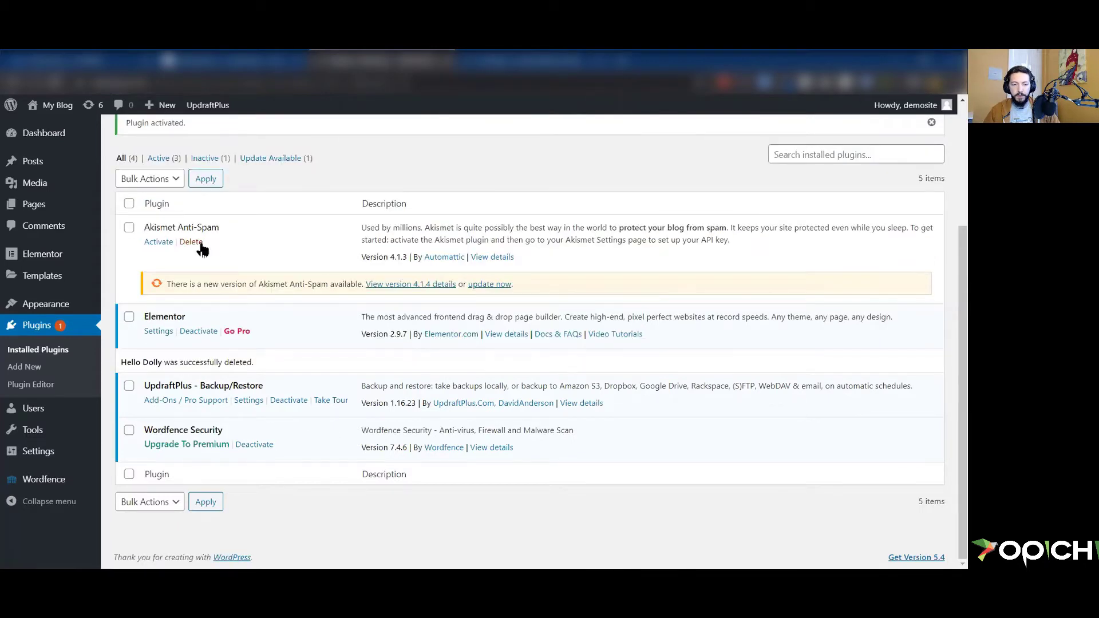
pyautogui.click(195, 244)
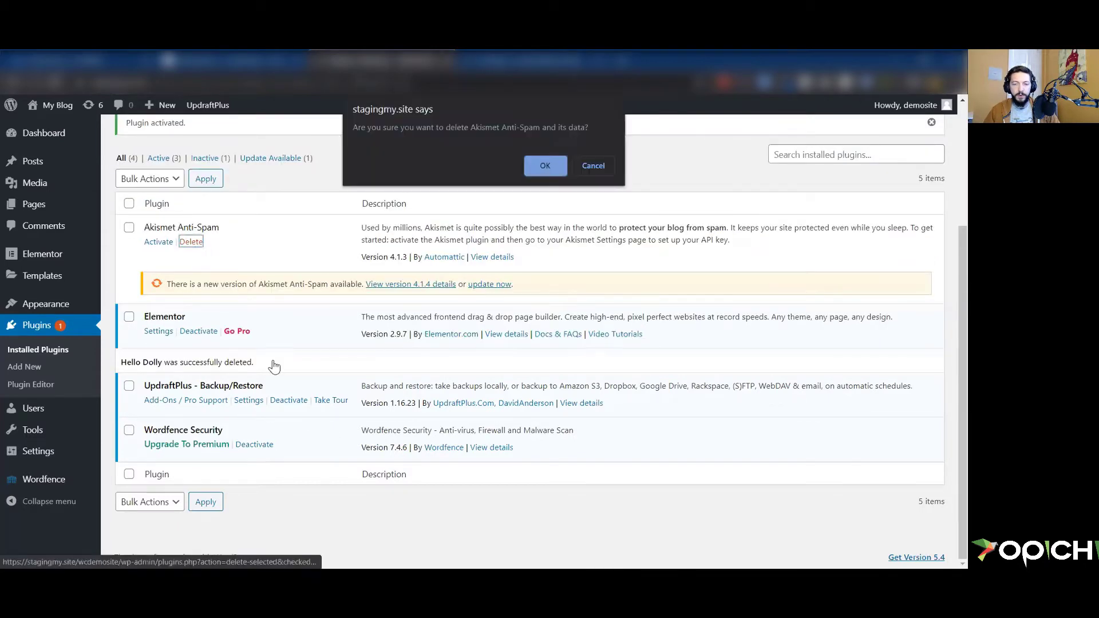
pyautogui.click(544, 163)
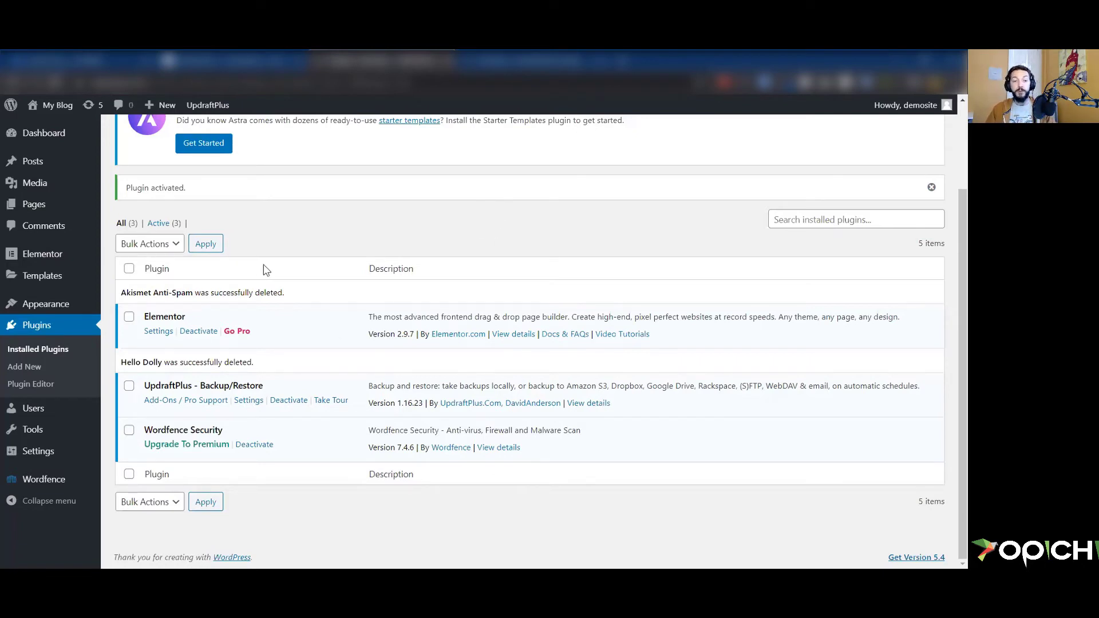
# Search the plugin directory for "woocommerce" to find a new plugin to add
pyautogui.scroll(2, 266, 266)
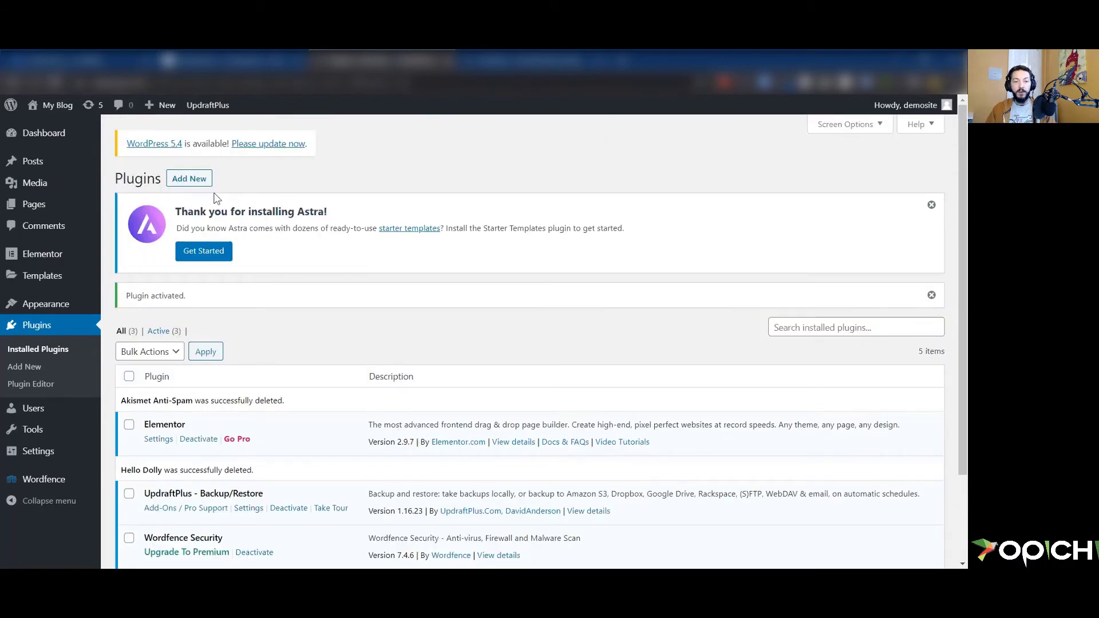
pyautogui.click(189, 179)
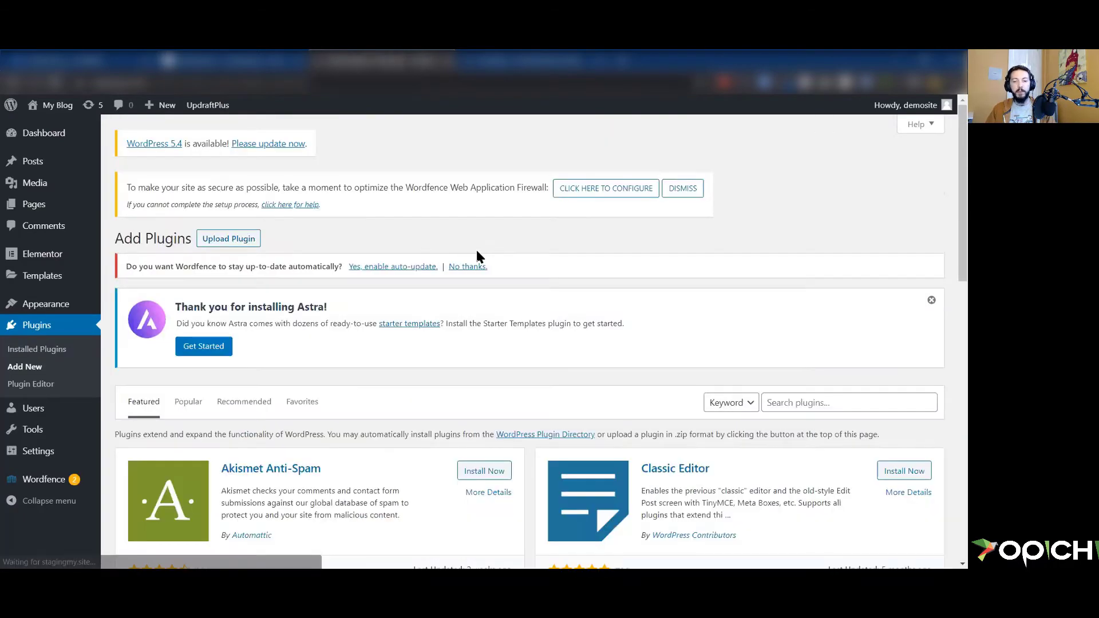
pyautogui.click(823, 403)
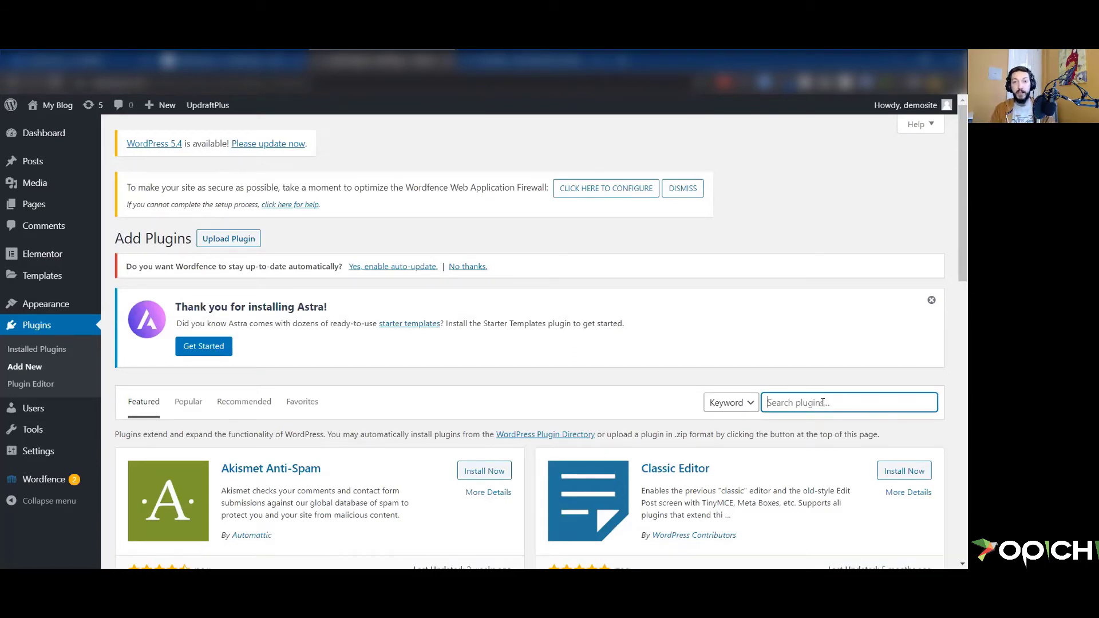
pyautogui.write('woocommer')
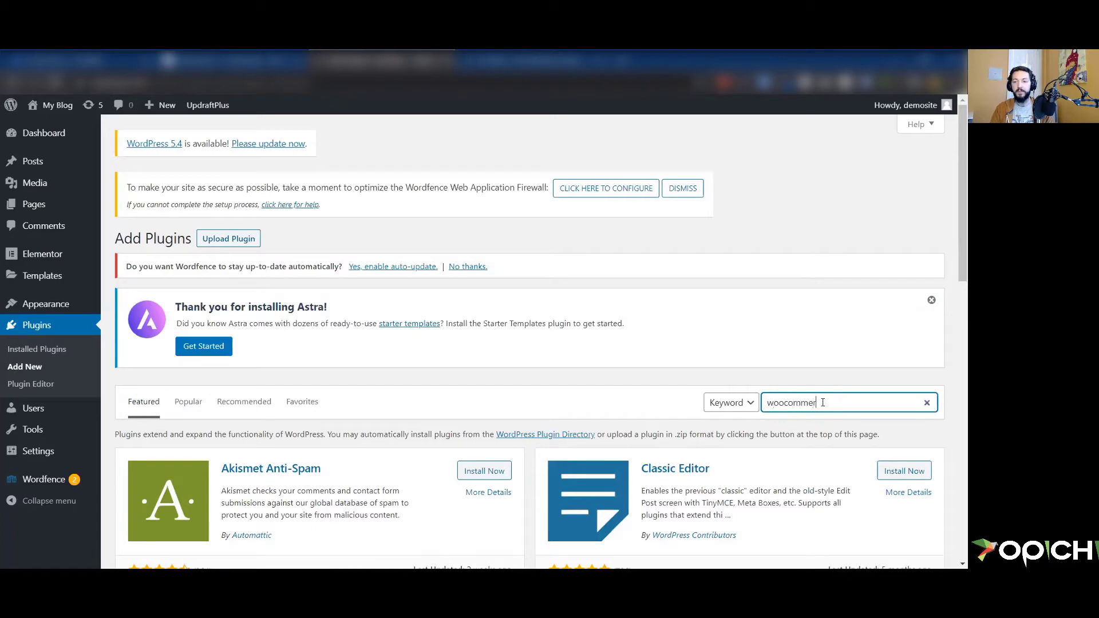
pyautogui.write('ce')
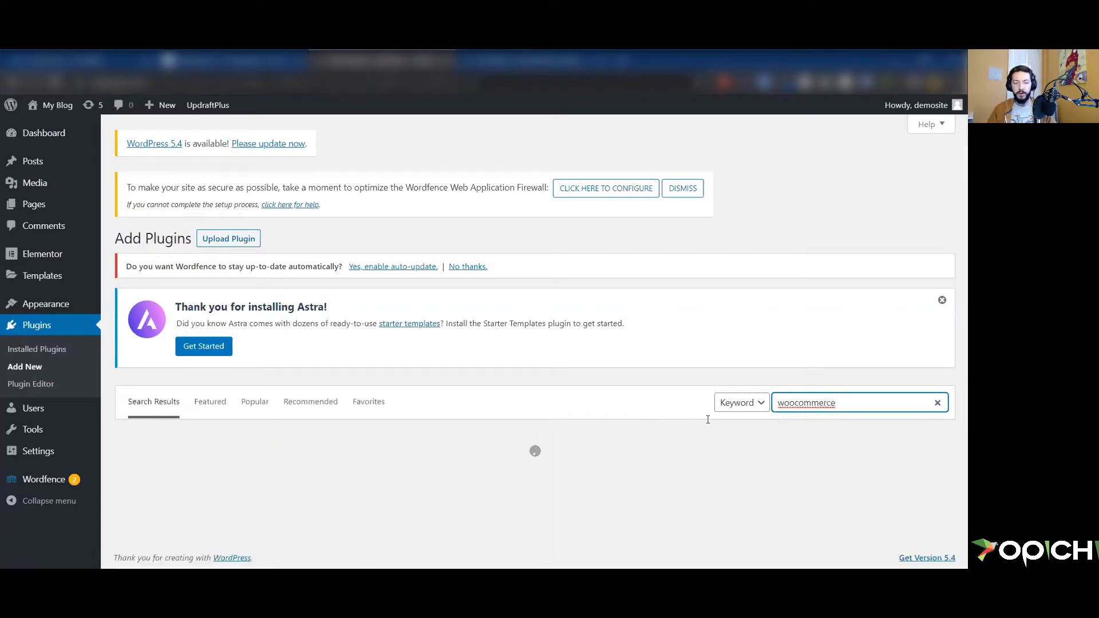
# Look through the WooCommerce extensions in the search results, including PDF Invoices & Packing Slips, Stripe Payment Gateway and Mailchimp
pyautogui.scroll(-3, 681, 490)
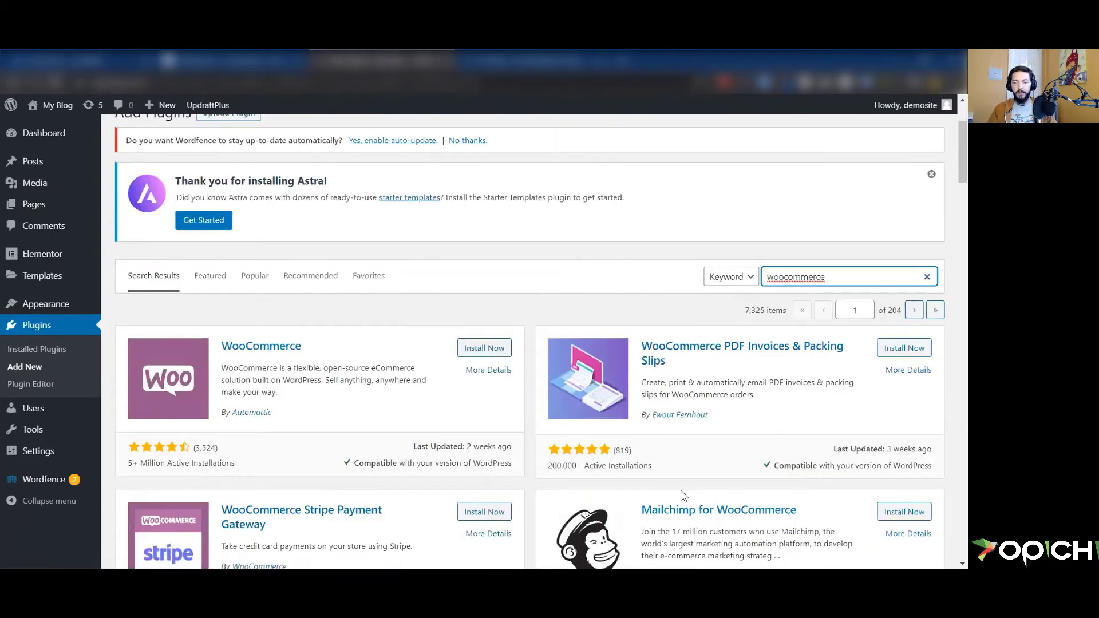
pyautogui.scroll(-7, 295, 432)
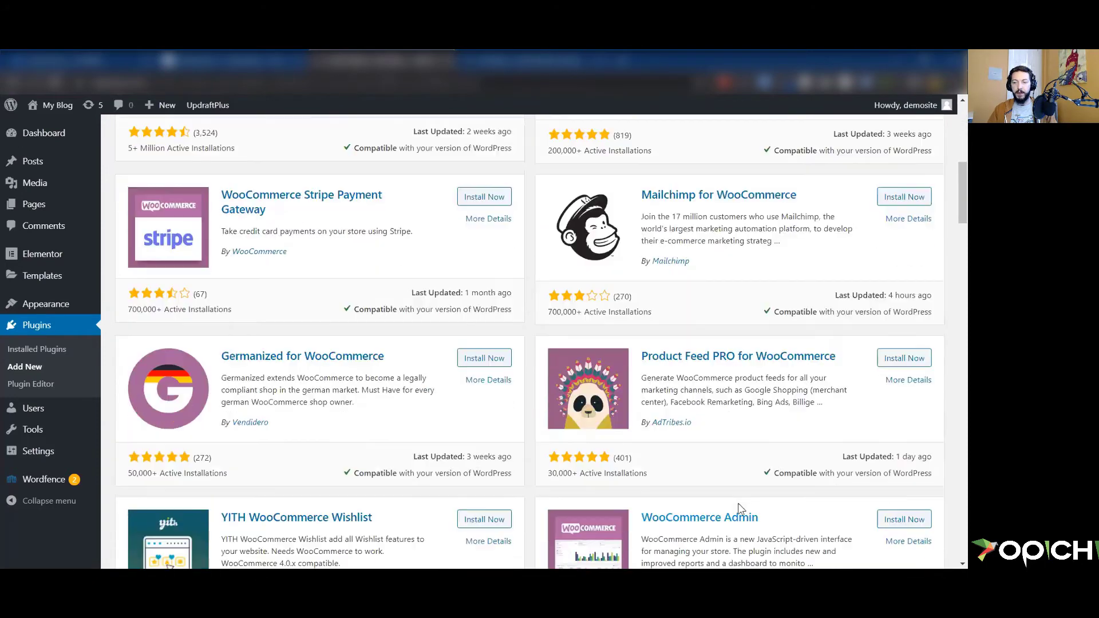
pyautogui.scroll(6, 519, 440)
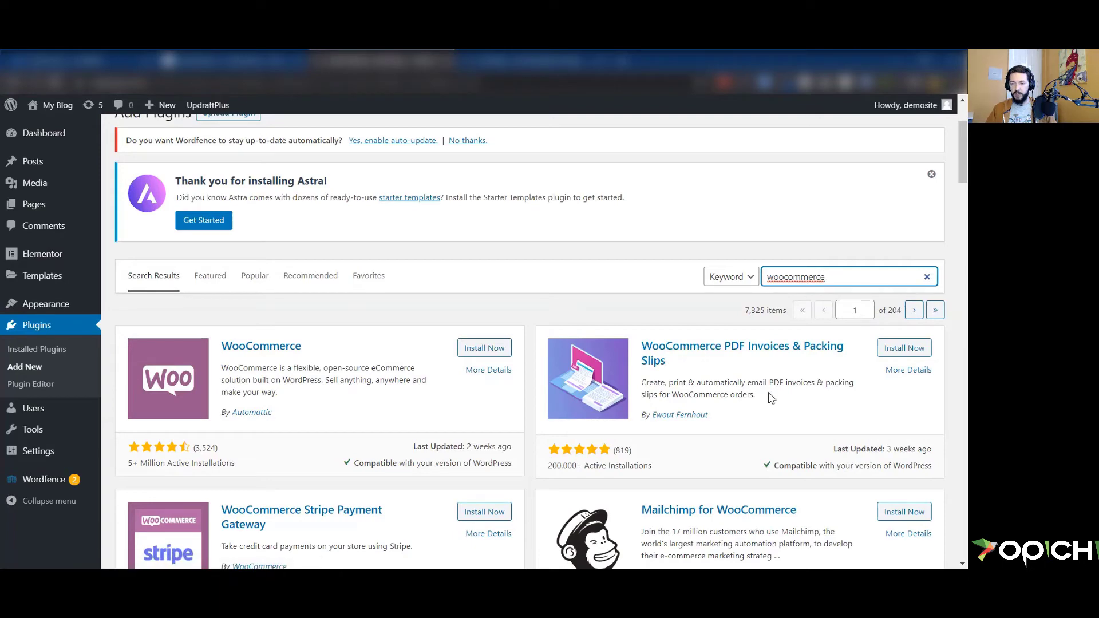
pyautogui.moveTo(768, 393); pyautogui.dragTo(639, 382)
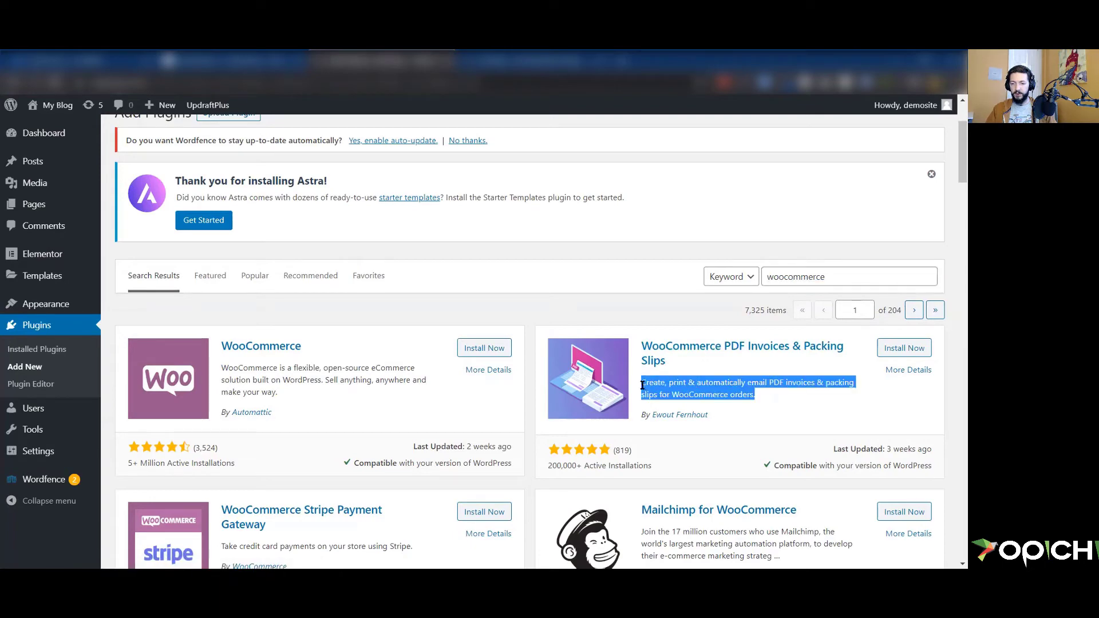
pyautogui.click(717, 385)
pyautogui.scroll(-1, 801, 385)
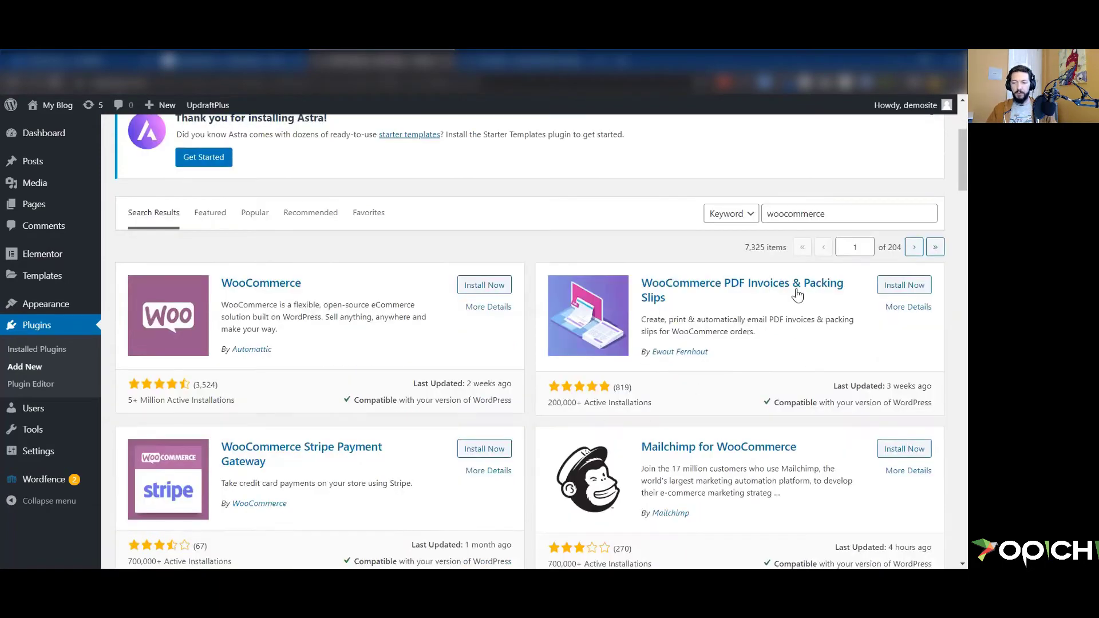
pyautogui.scroll(-2, 798, 311)
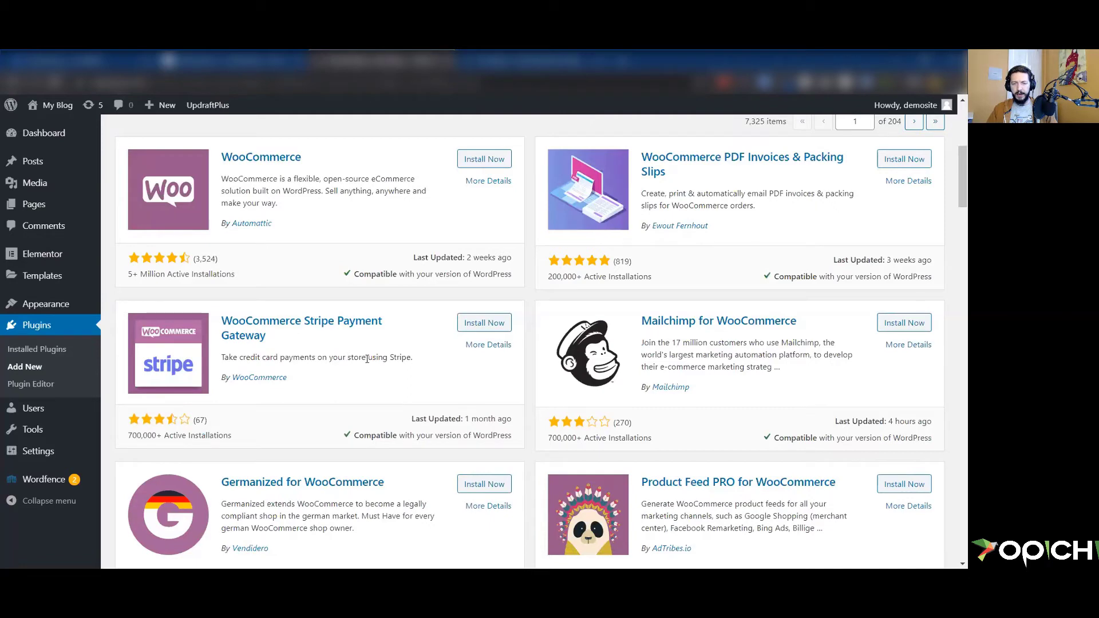
pyautogui.scroll(-2, 367, 359)
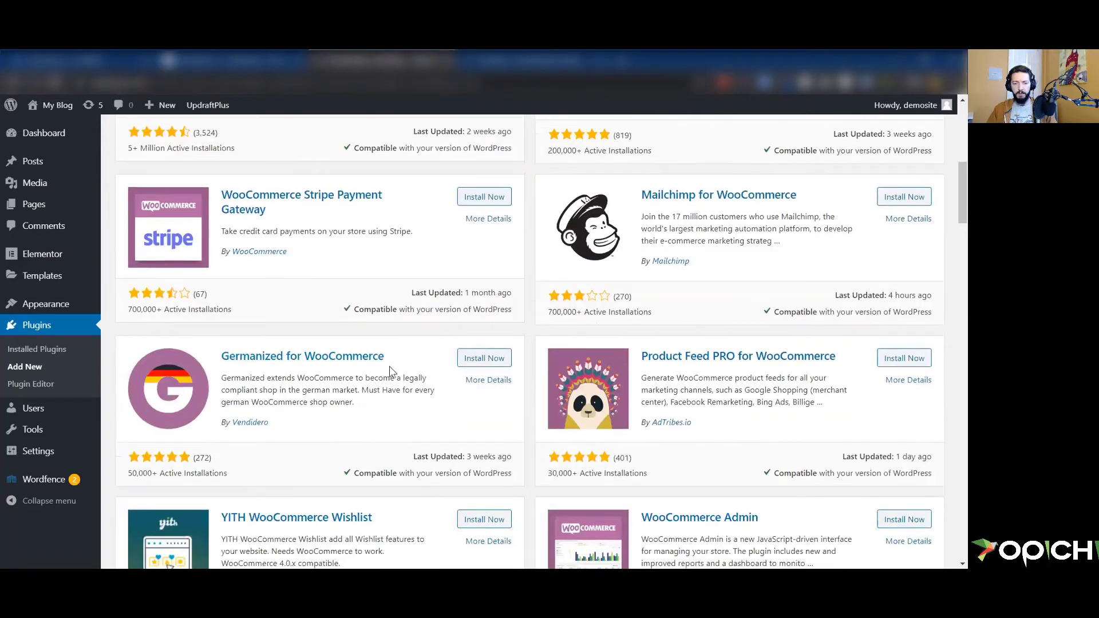
pyautogui.scroll(3, 491, 375)
pyautogui.scroll(3, 491, 375)
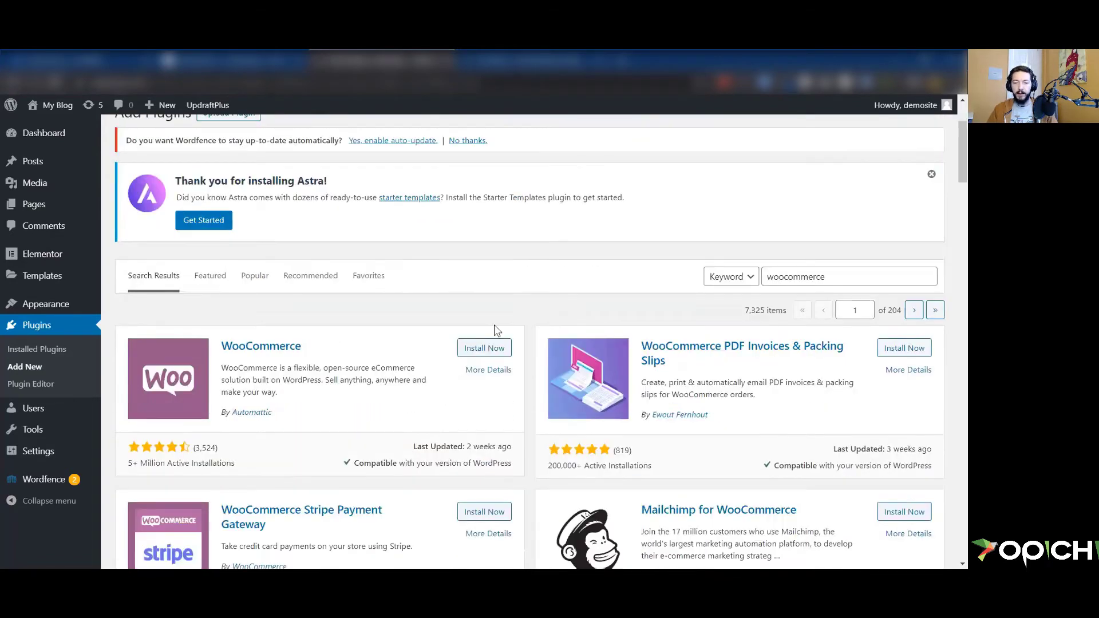
# Install and activate the WooCommerce plugin by Automattic, and continue with the old setup wizard
pyautogui.click(483, 347)
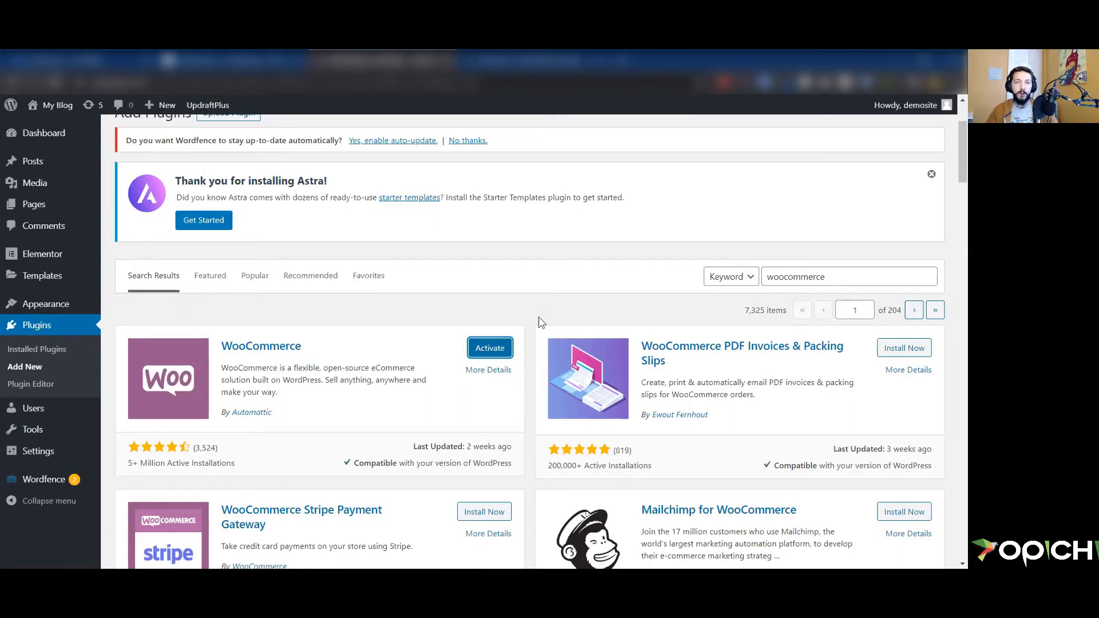
pyautogui.click(472, 349)
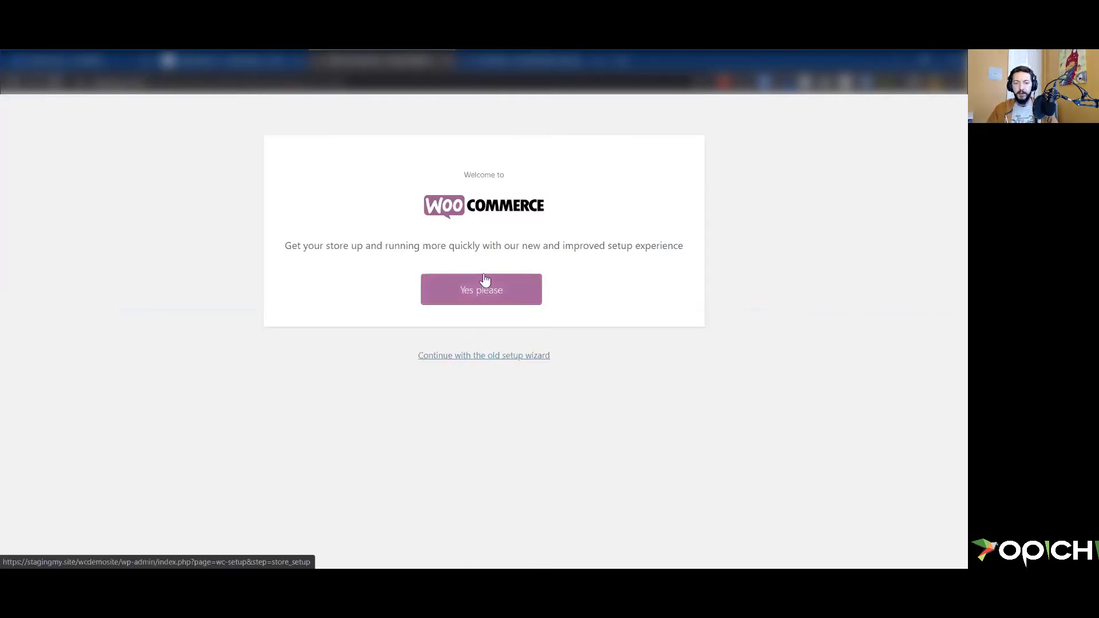
pyautogui.click(495, 355)
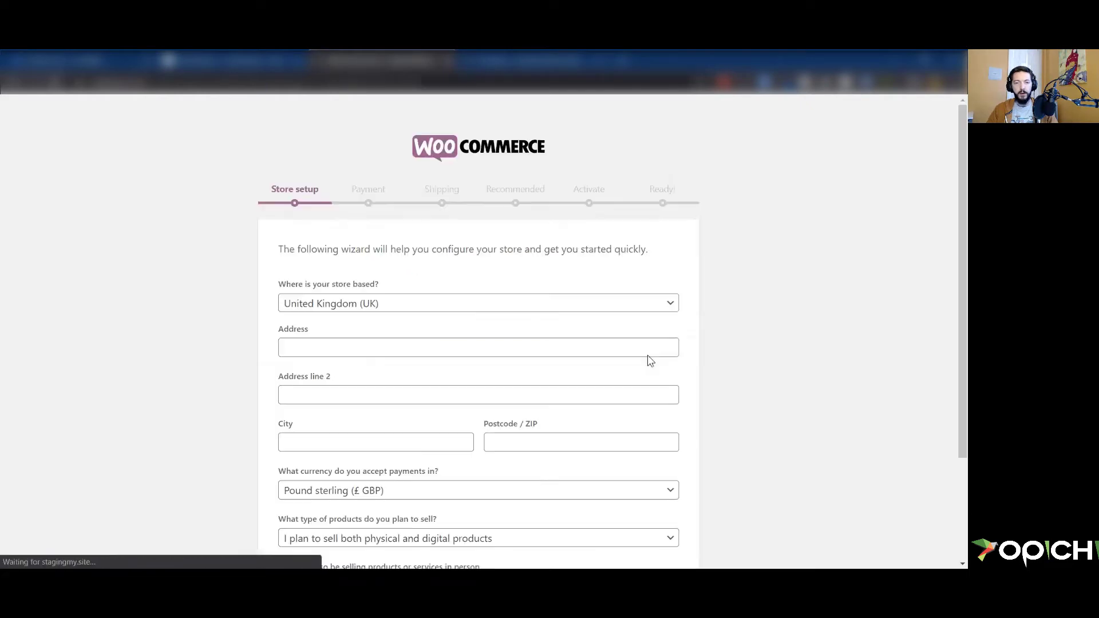
# Set the store's base country to United States (US), and fill in the store's city, state and ZIP code
pyautogui.click(656, 309)
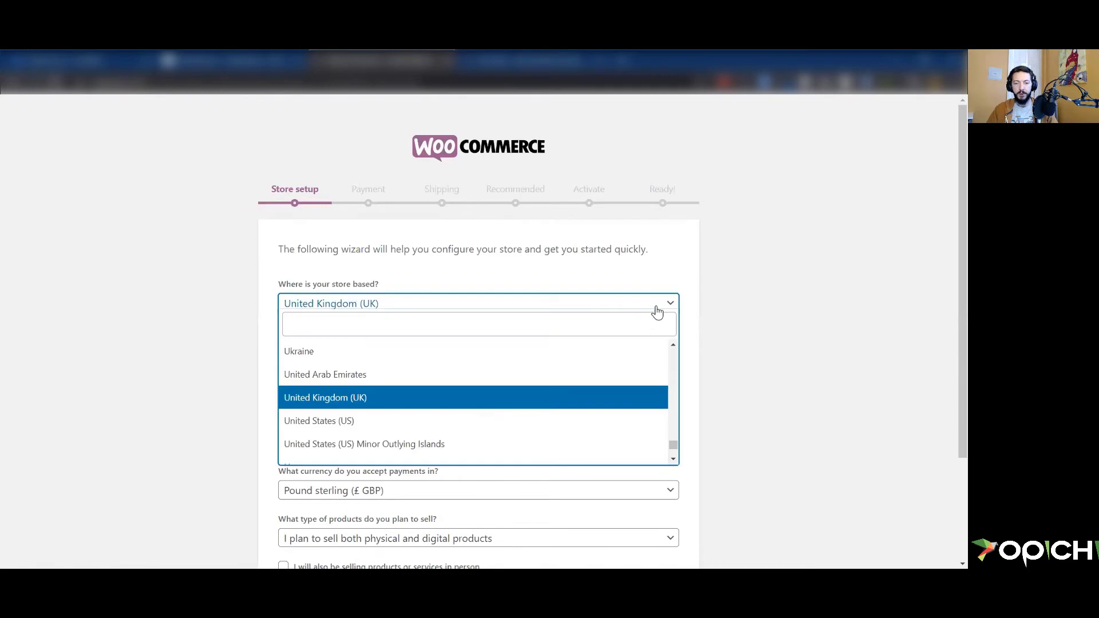
pyautogui.click(444, 419)
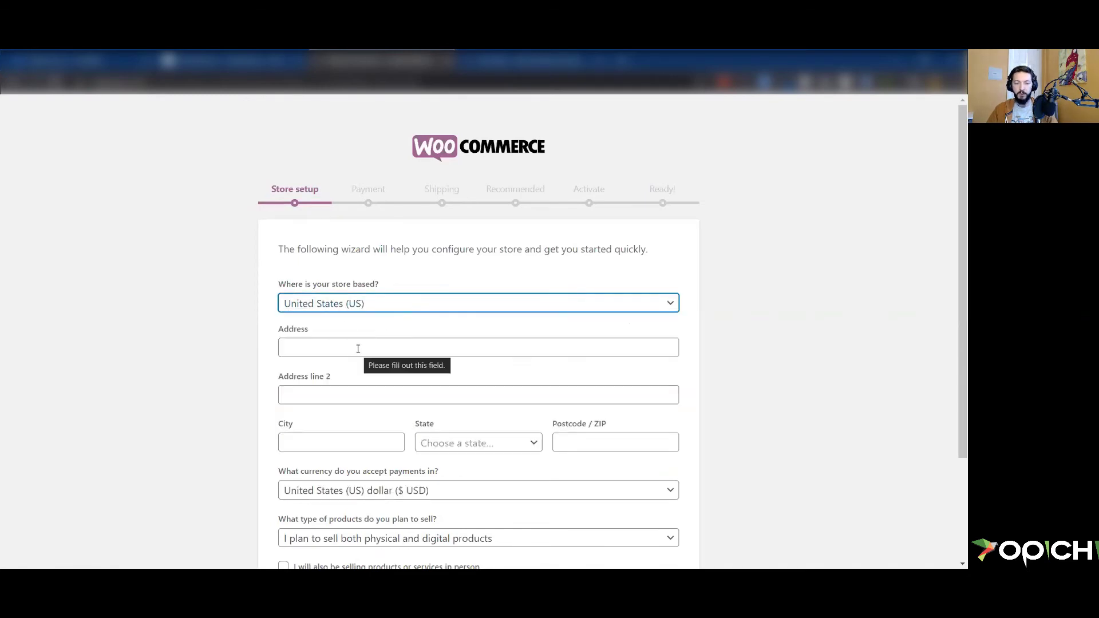
pyautogui.scroll(-2, 813, 338)
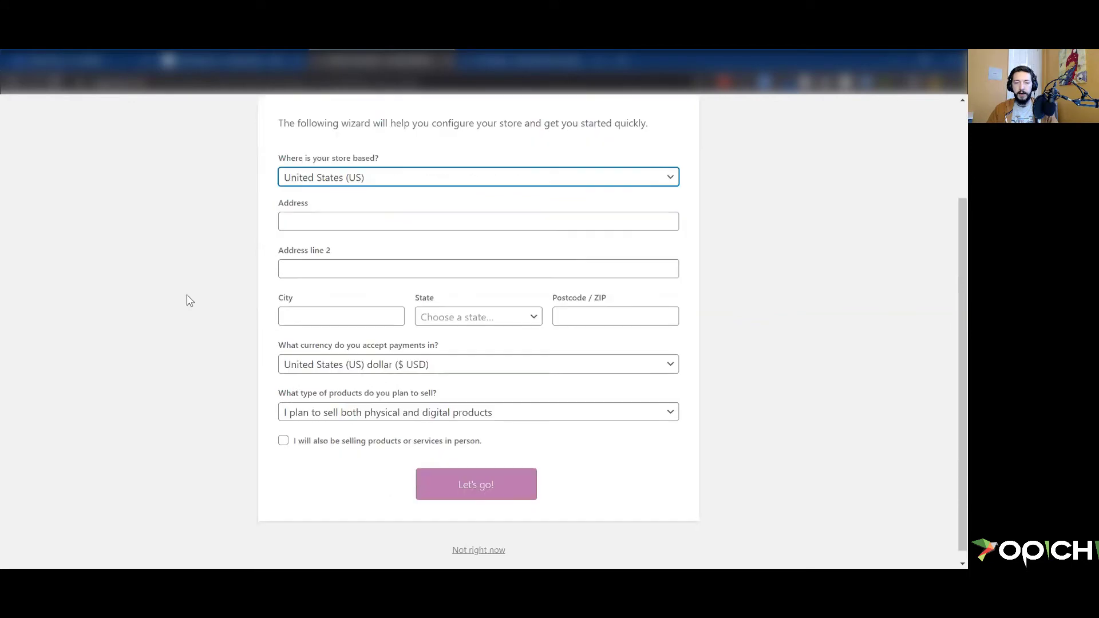
pyautogui.click(300, 315)
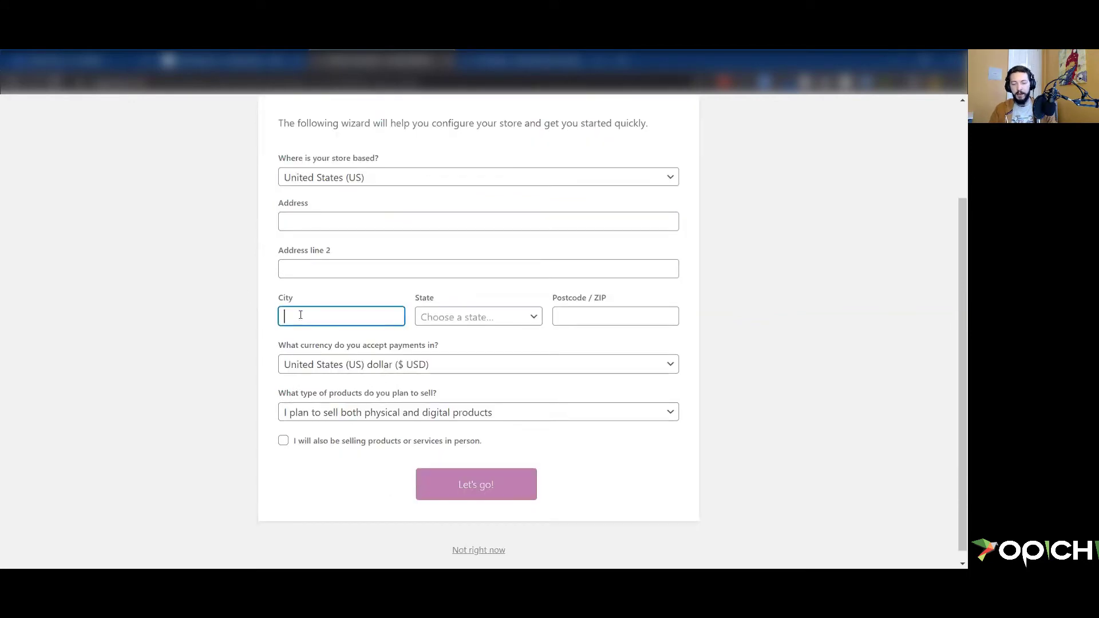
pyautogui.write('Buffalo')
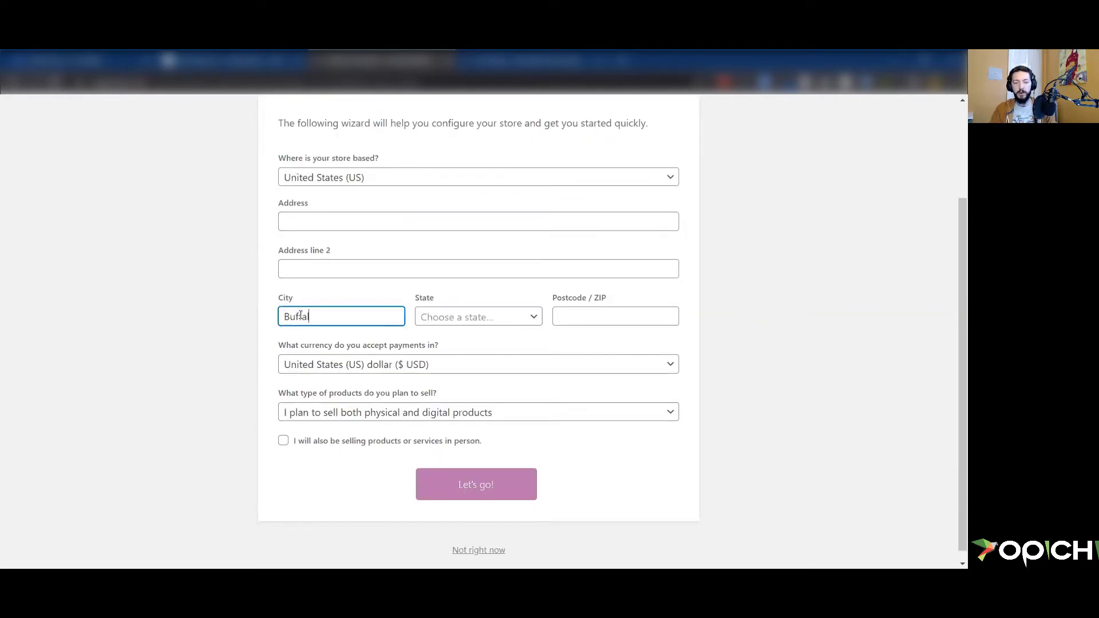
pyautogui.click(530, 319)
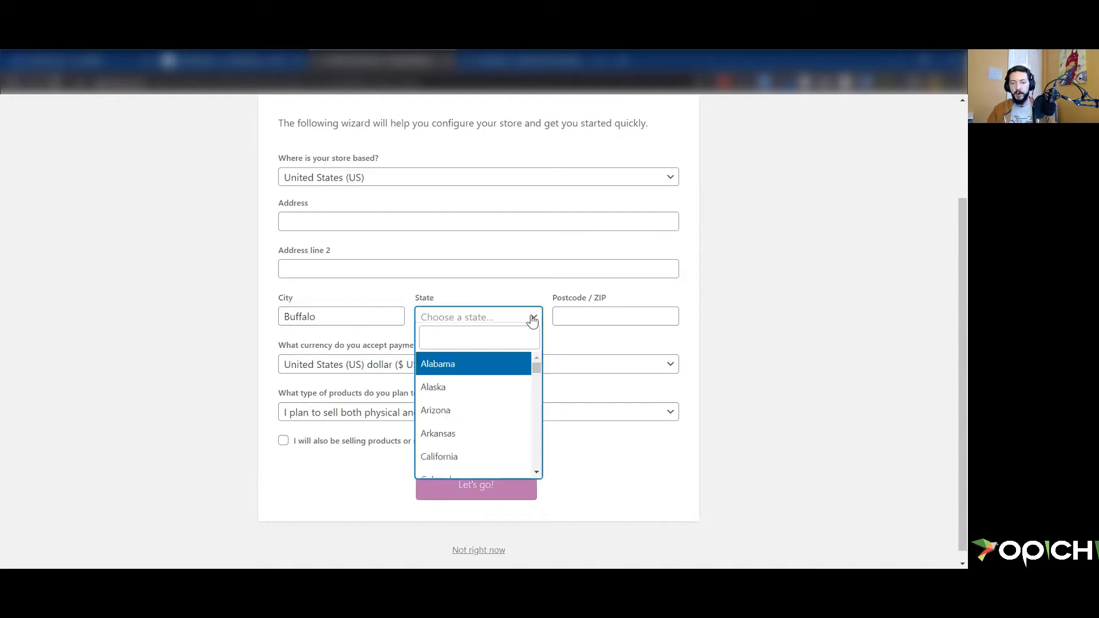
pyautogui.click(480, 334)
pyautogui.write('new')
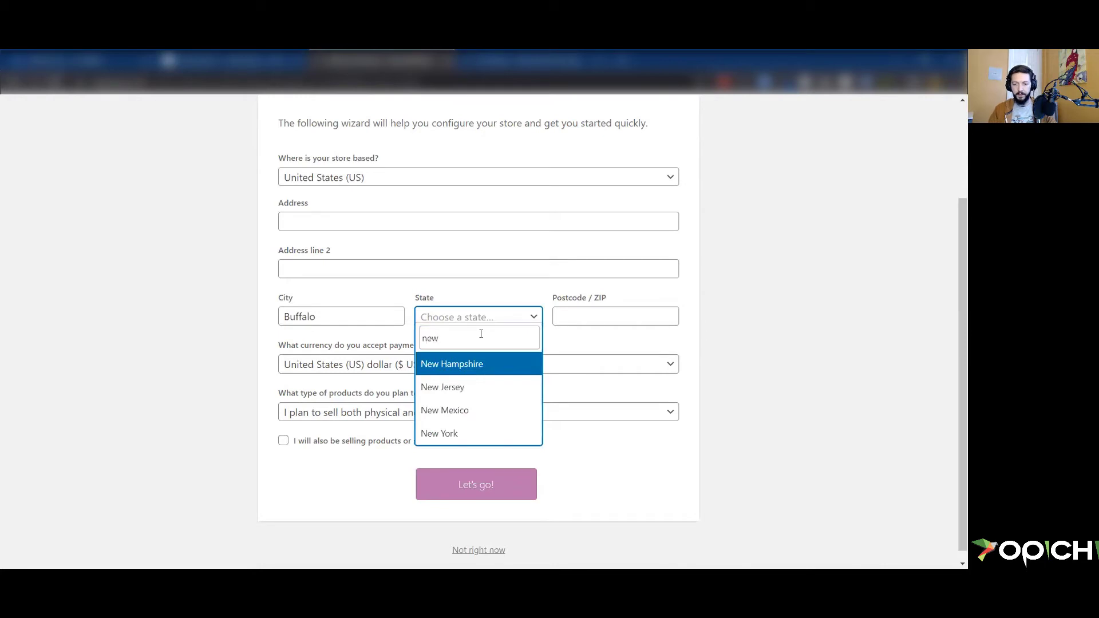
pyautogui.click(452, 434)
pyautogui.click(589, 318)
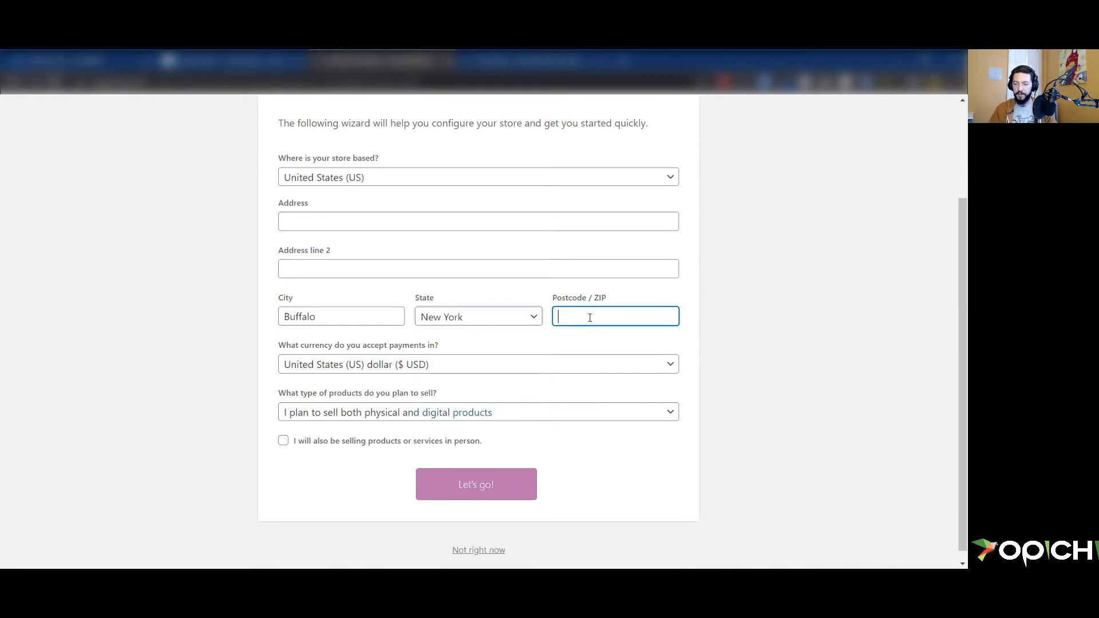
pyautogui.write('14216')
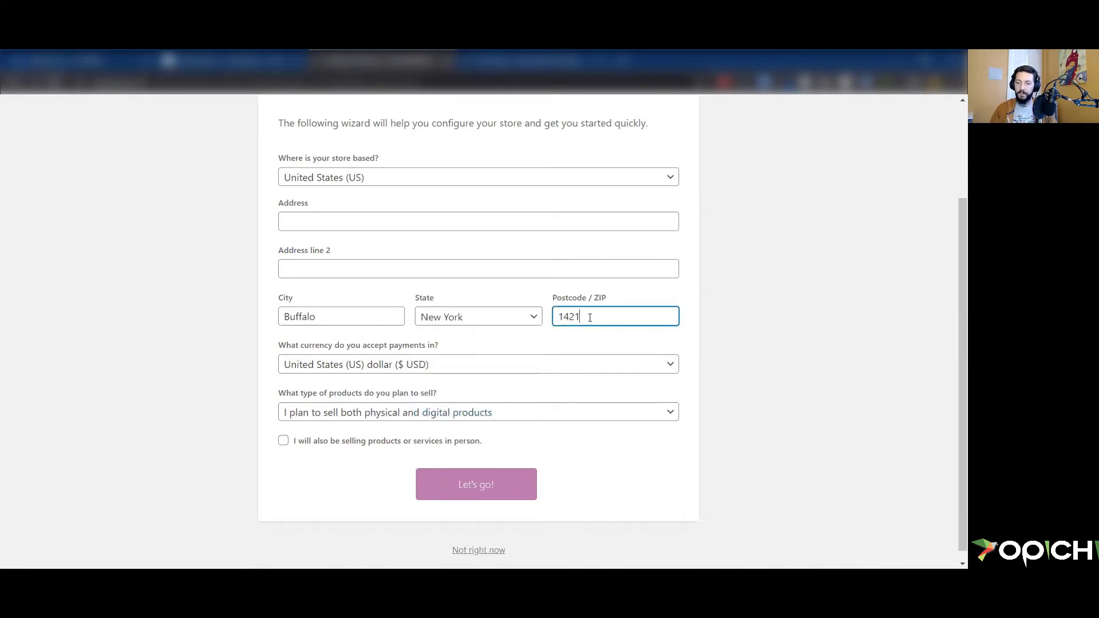
pyautogui.click(841, 287)
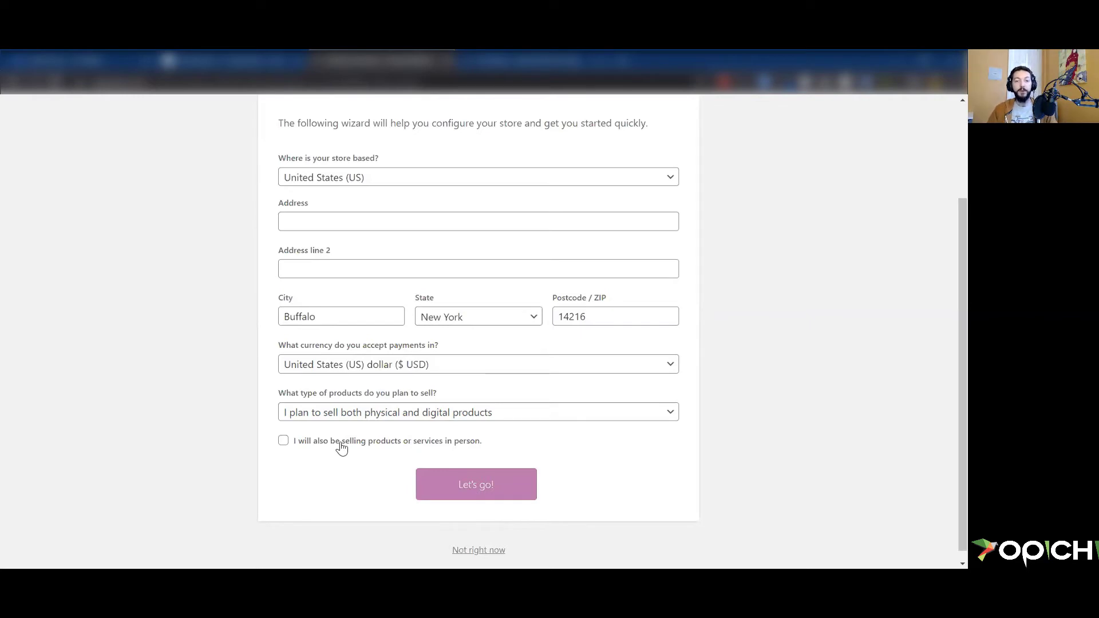
pyautogui.scroll(2, 689, 358)
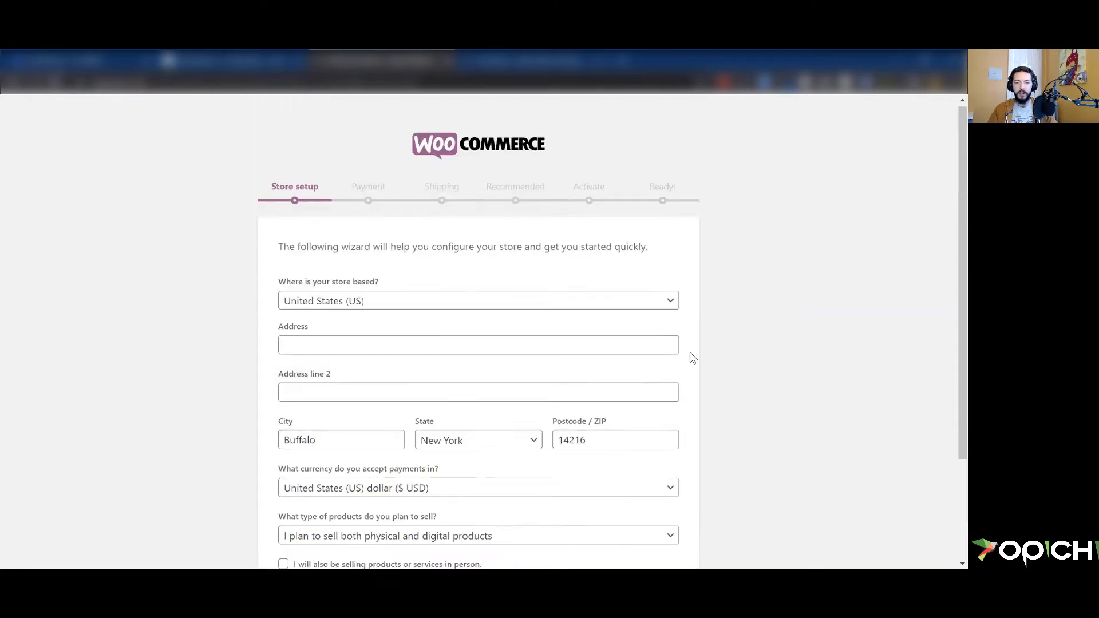
pyautogui.scroll(-1, 713, 350)
pyautogui.scroll(-2, 713, 350)
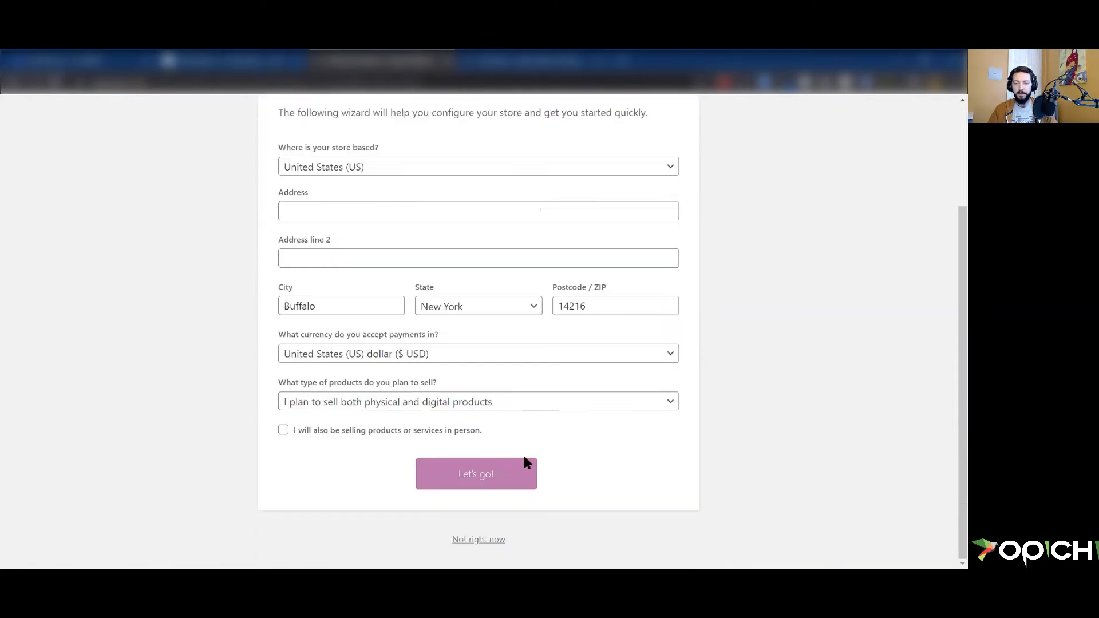
# Leave the WooCommerce setup wizard without continuing, and decline automatic Wordfence updates on the dashboard
pyautogui.scroll(3, 498, 341)
pyautogui.scroll(-3, 490, 466)
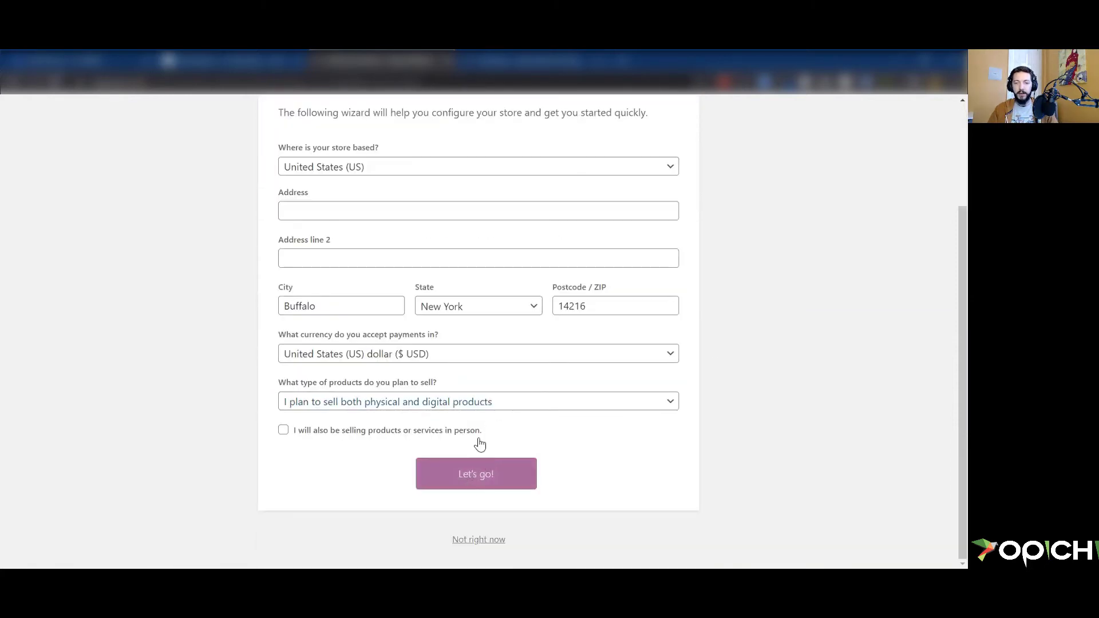
pyautogui.scroll(3, 465, 209)
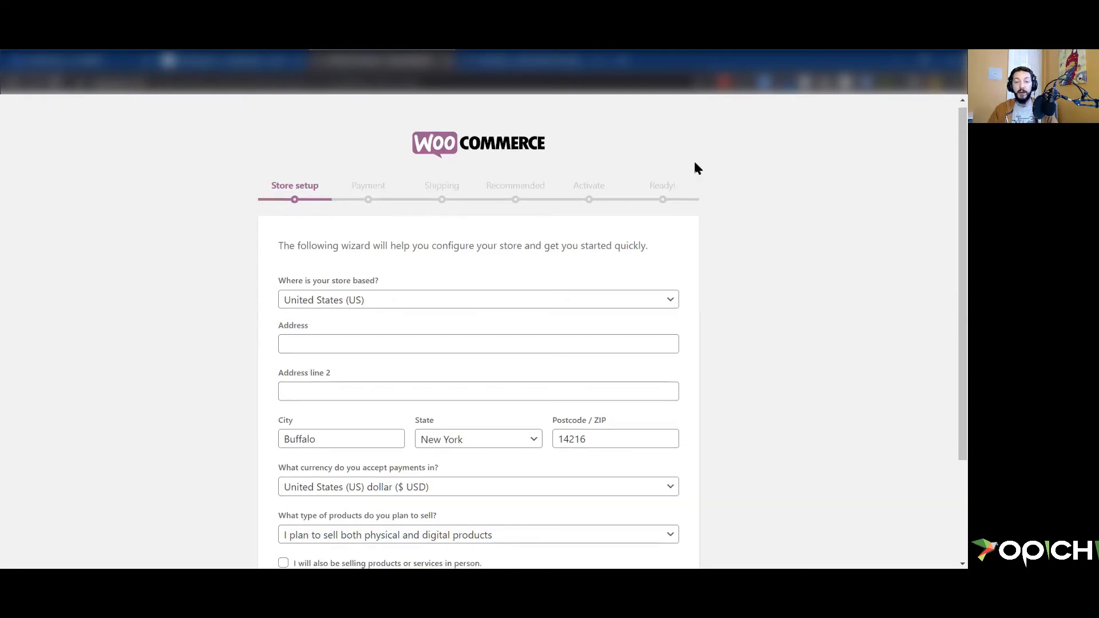
pyautogui.scroll(-3, 693, 163)
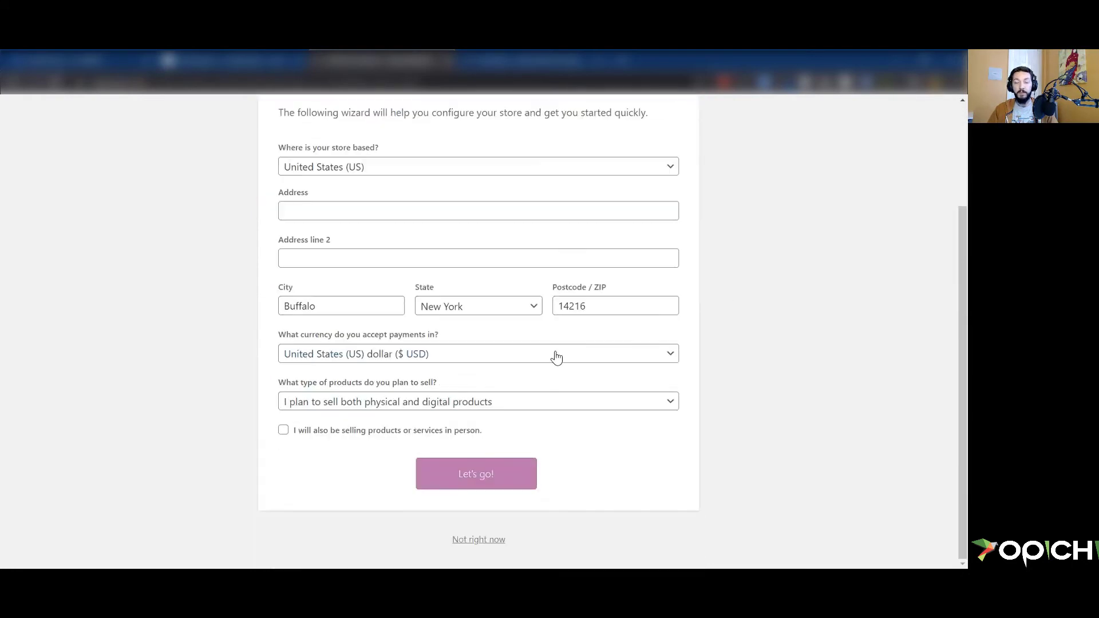
pyautogui.click(480, 540)
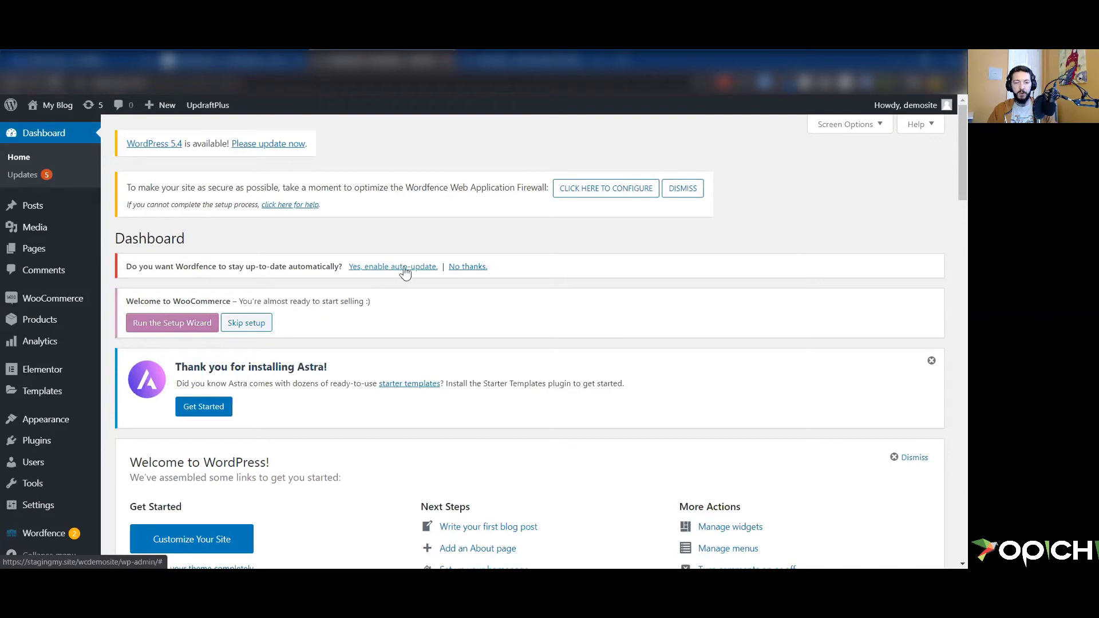
pyautogui.click(472, 269)
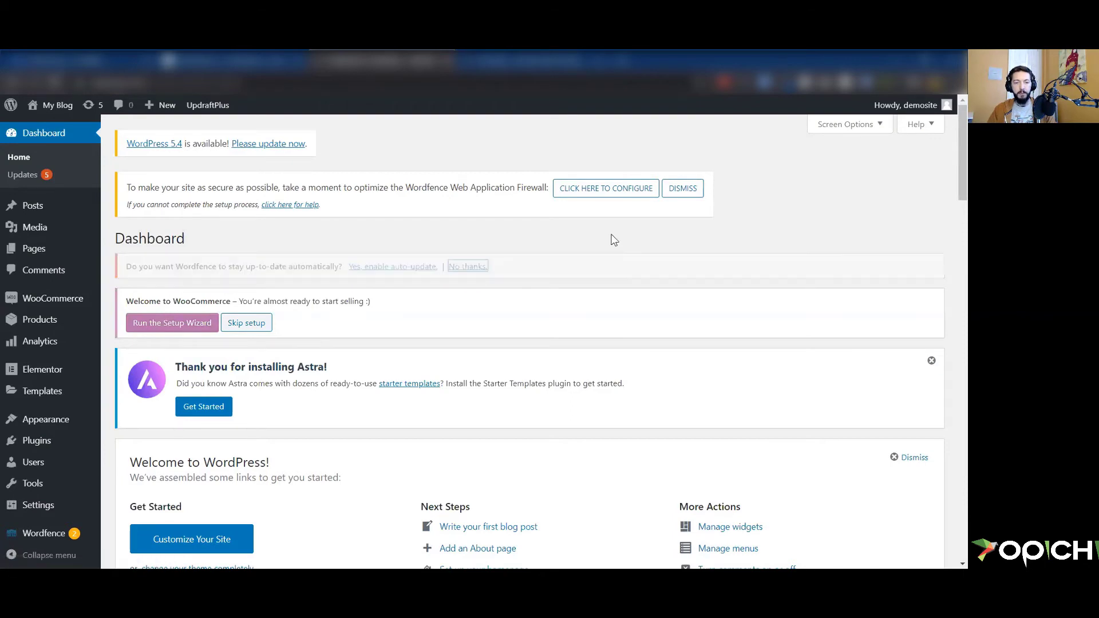
# Examine the site's available updates for WordPress core, plugins and themes
pyautogui.click(17, 178)
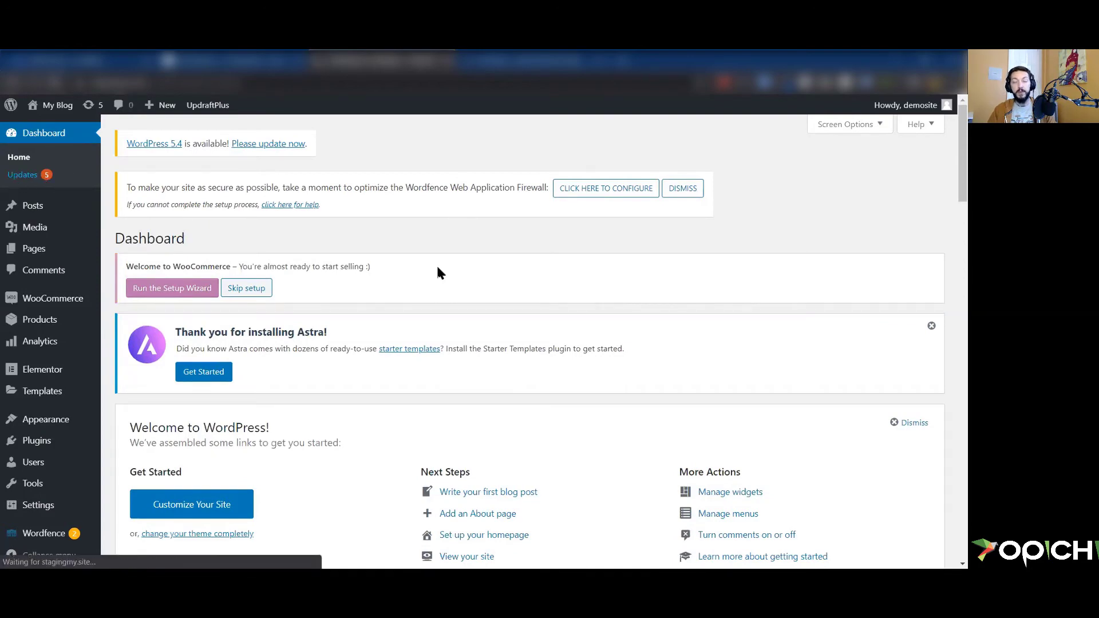
pyautogui.scroll(-3, 643, 304)
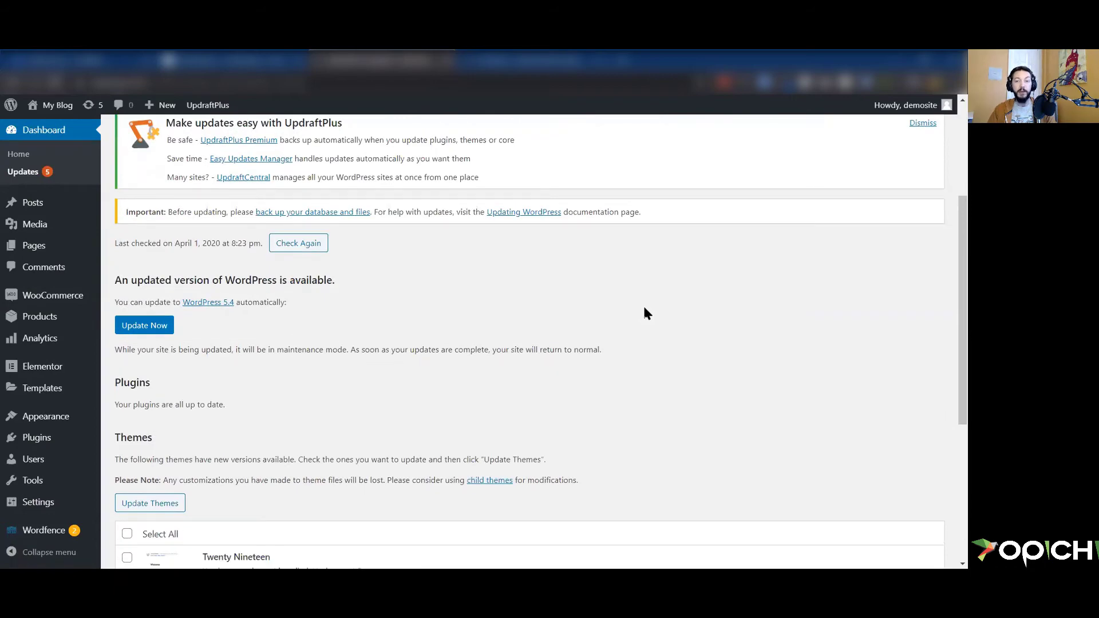
pyautogui.scroll(-5, 643, 314)
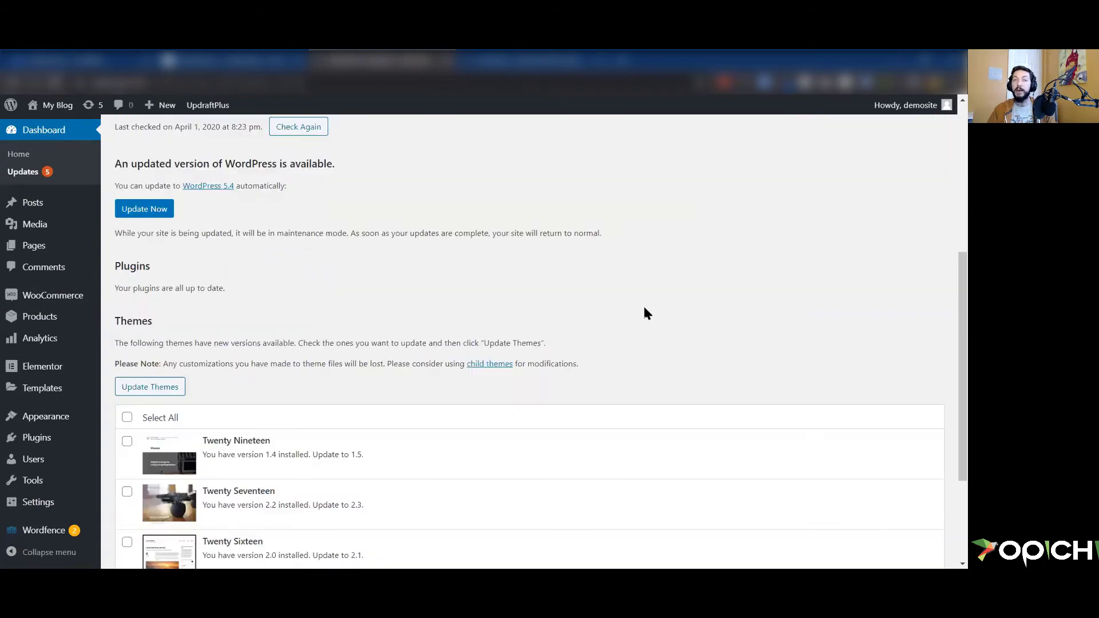
pyautogui.scroll(3, 643, 313)
pyautogui.scroll(5, 643, 314)
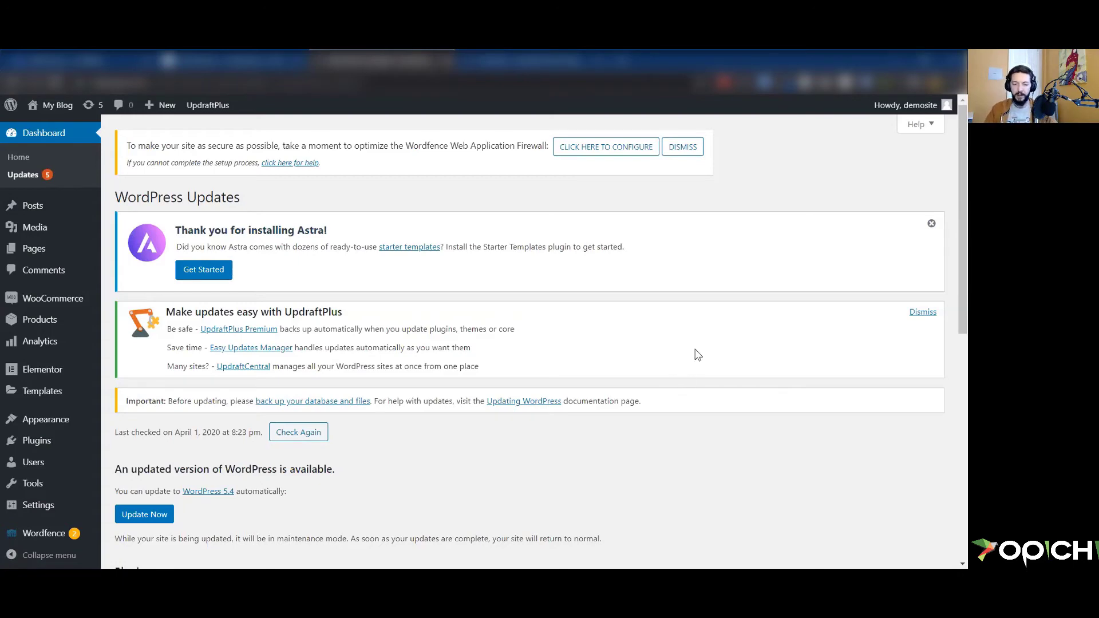
pyautogui.scroll(-3, 221, 437)
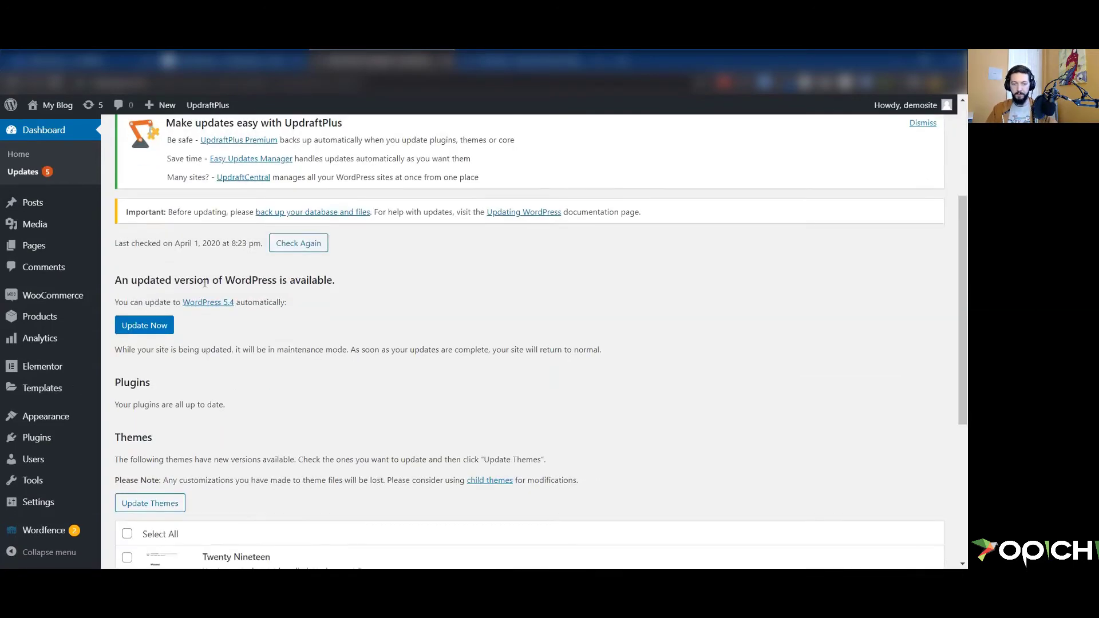
pyautogui.moveTo(176, 301); pyautogui.dragTo(343, 307)
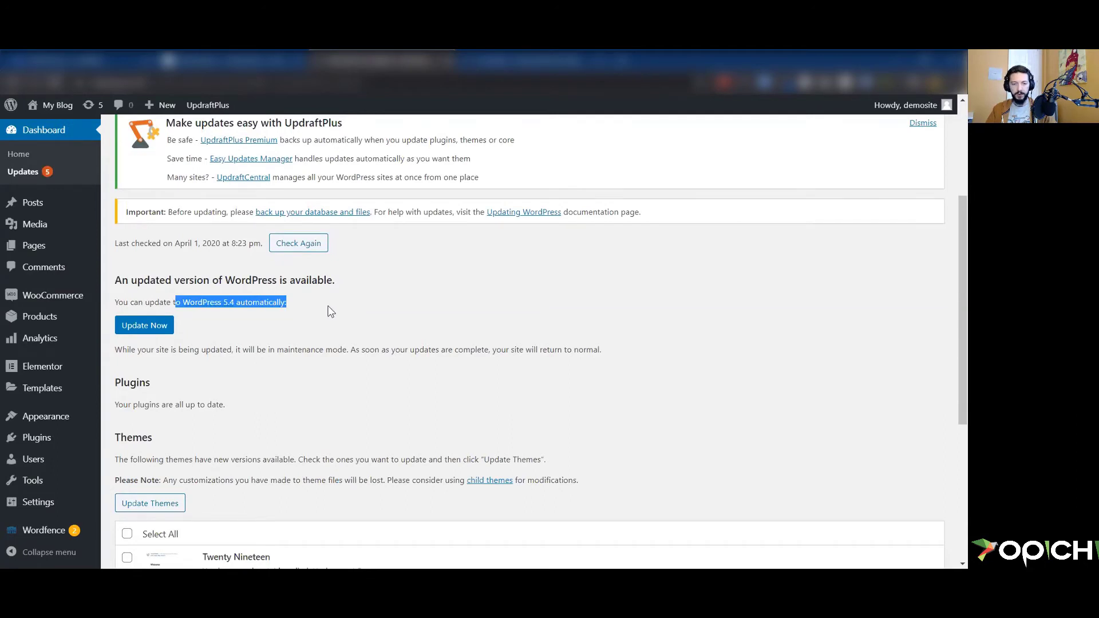
pyautogui.scroll(-1, 520, 382)
pyautogui.moveTo(175, 341); pyautogui.dragTo(233, 342)
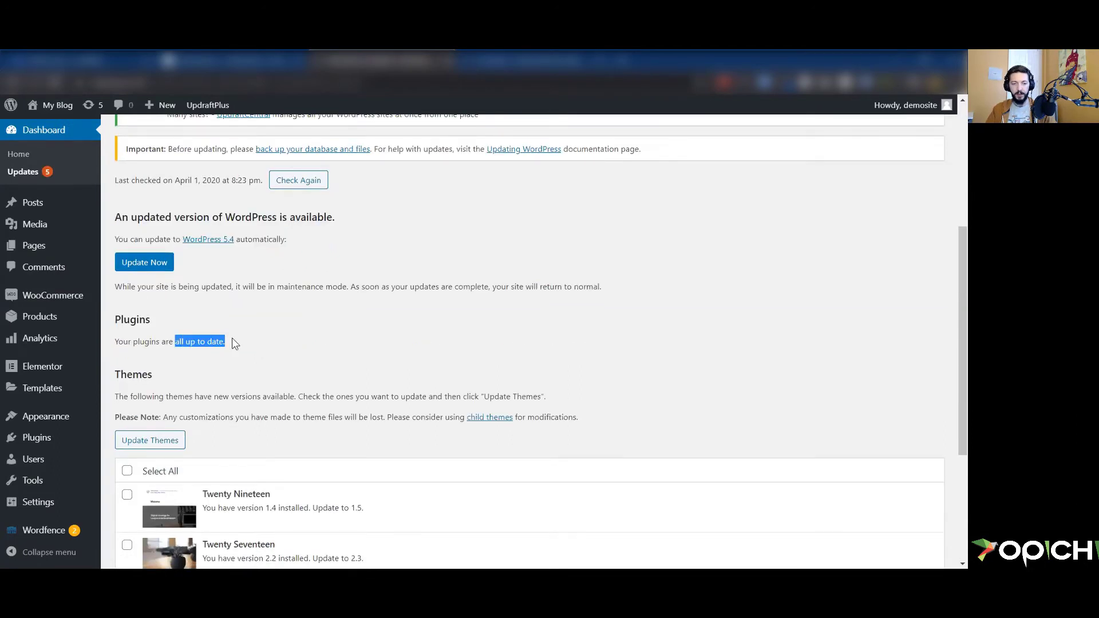
pyautogui.scroll(-3, 233, 342)
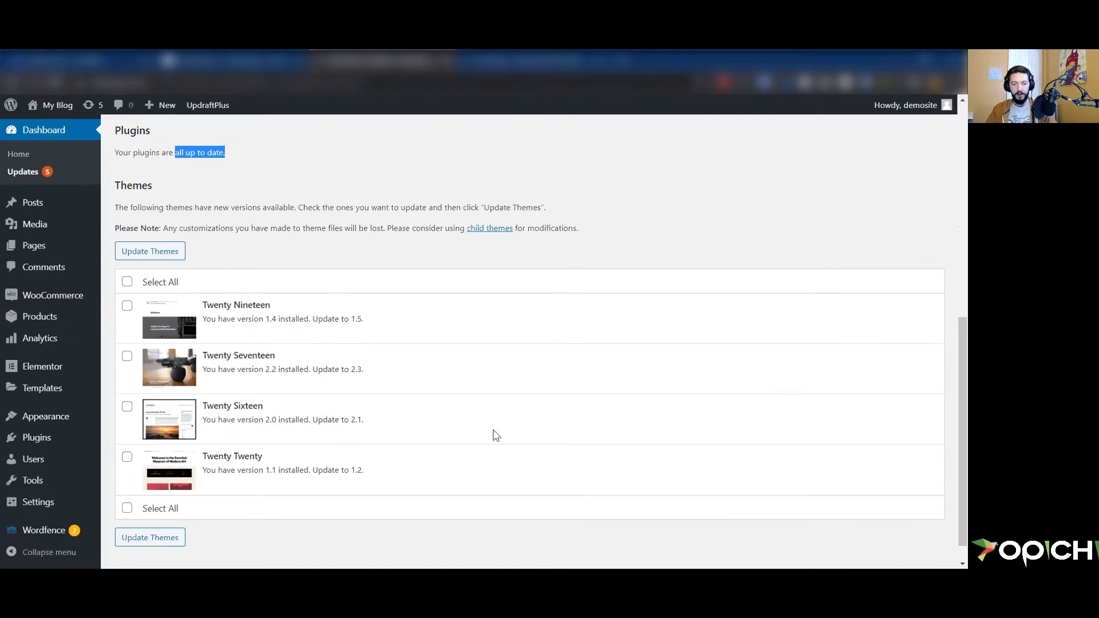
pyautogui.click(562, 169)
# Update the WordPress core to version 5.4
pyautogui.scroll(6, 561, 170)
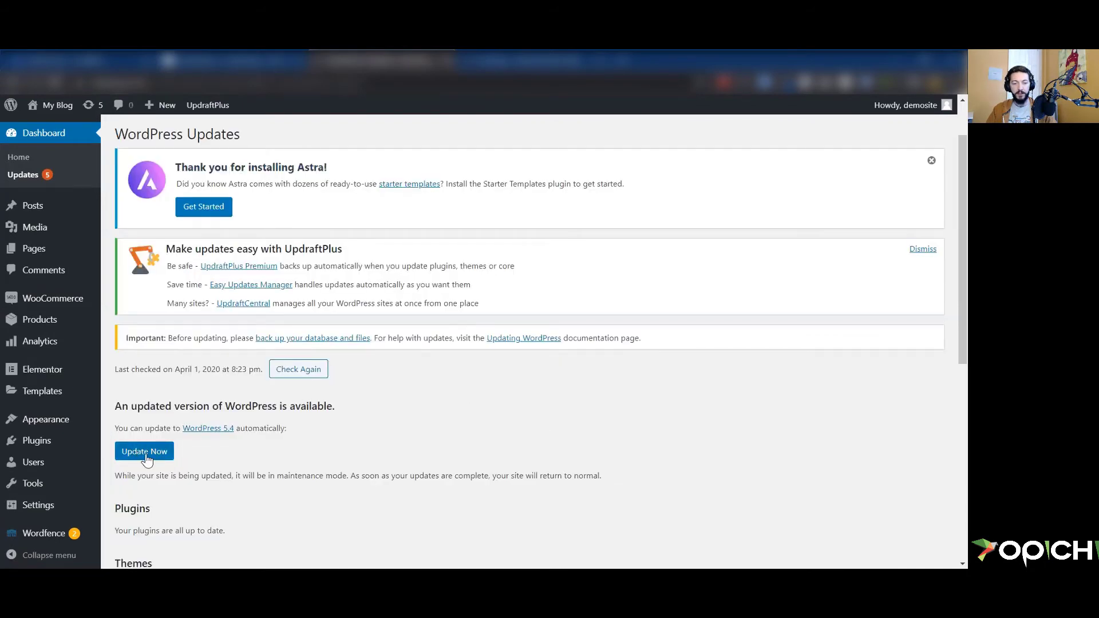
pyautogui.moveTo(58, 508)
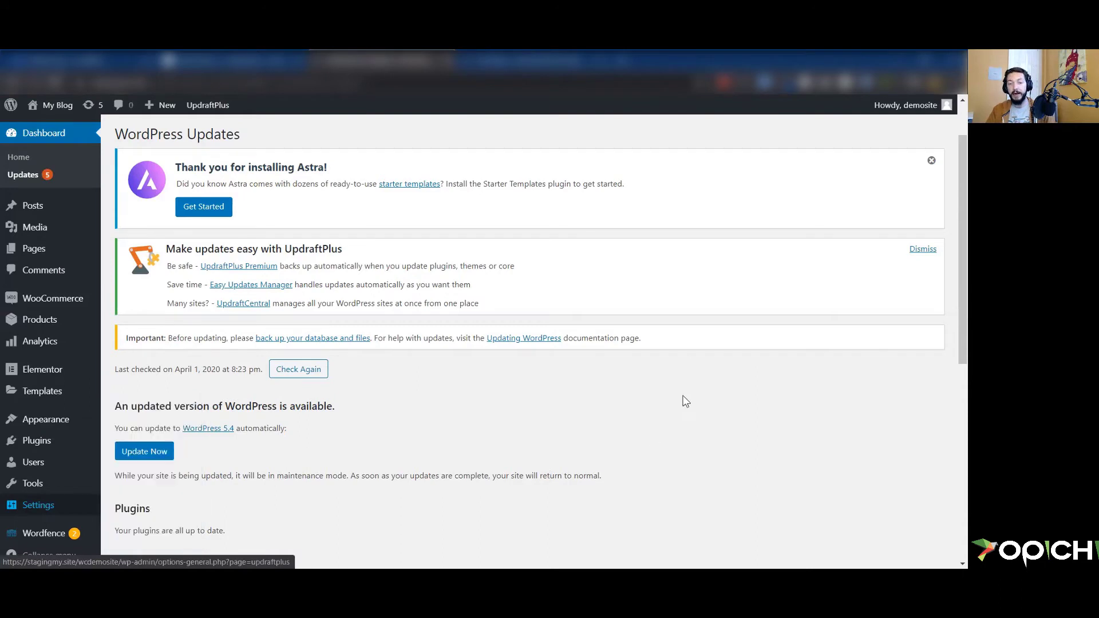
pyautogui.click(162, 453)
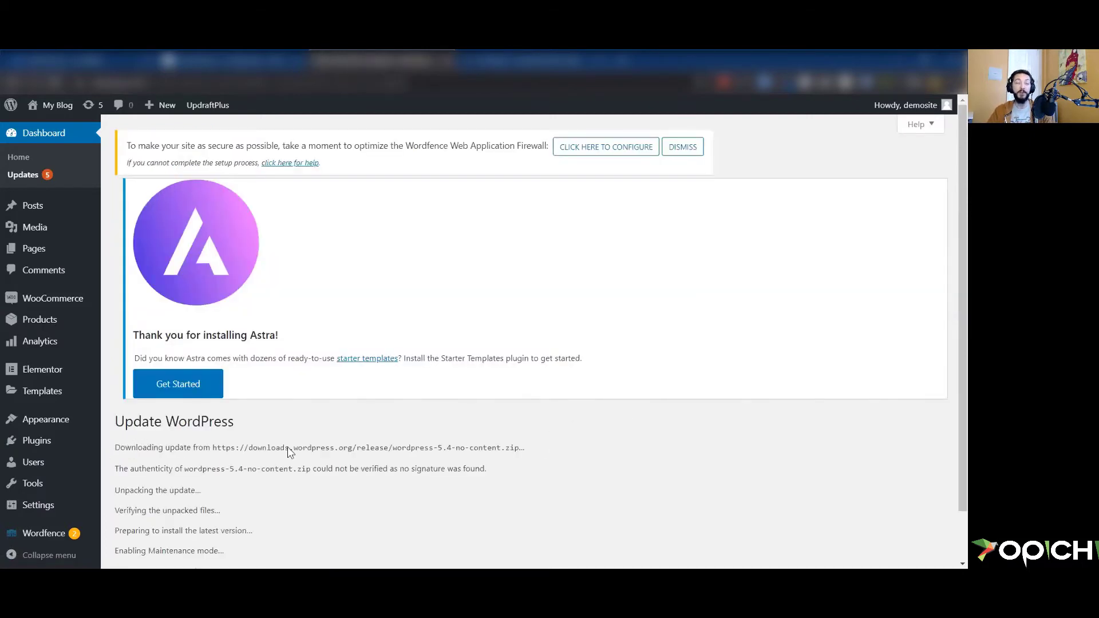
pyautogui.scroll(-1, 377, 440)
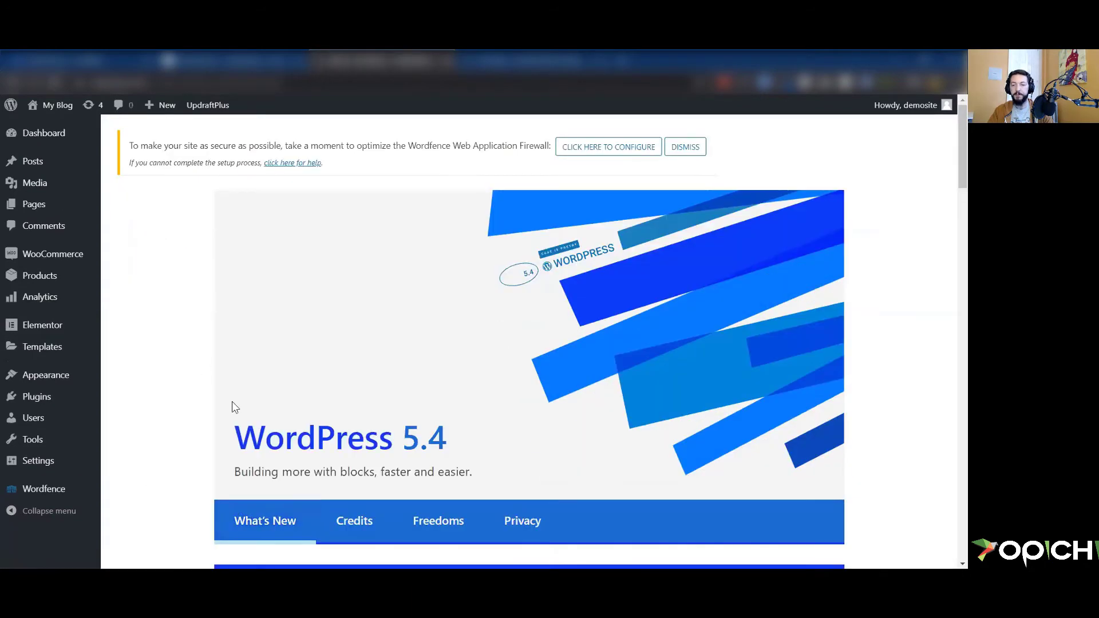
# Skim the WordPress 5.4 release notes and dismiss the Wordfence firewall optimization notice
pyautogui.scroll(-4, 540, 263)
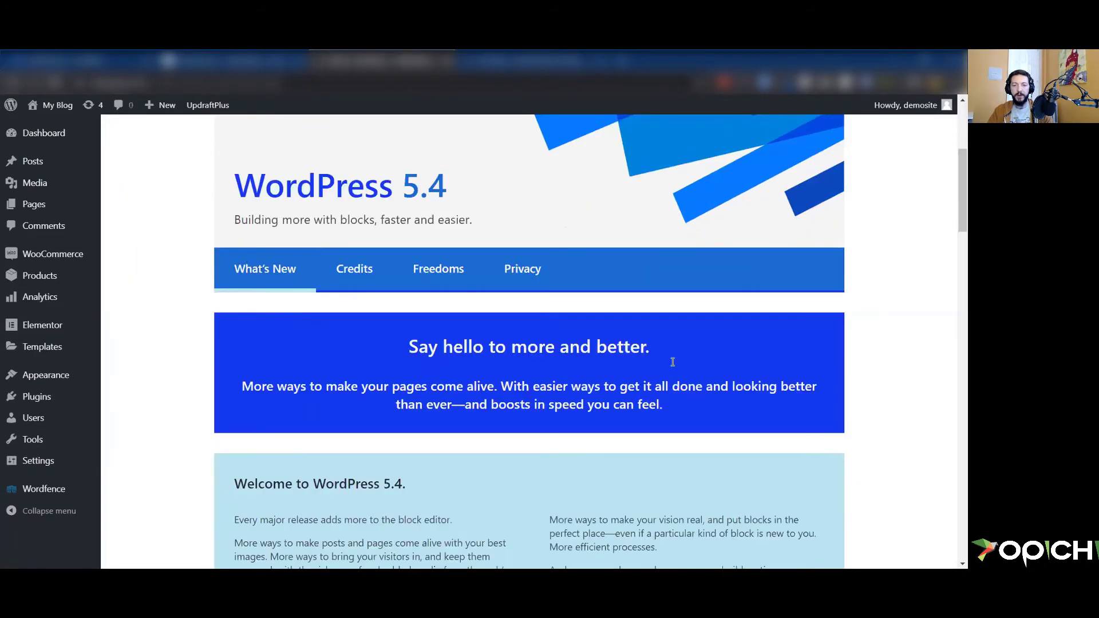
pyautogui.scroll(-9, 838, 386)
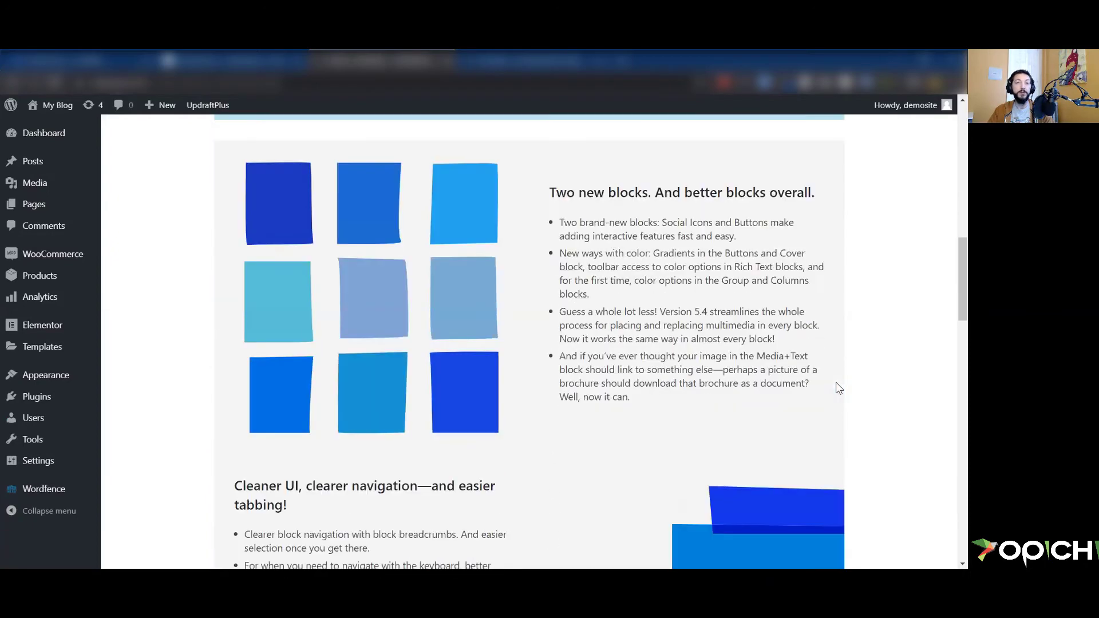
pyautogui.scroll(8, 838, 385)
pyautogui.scroll(5, 838, 388)
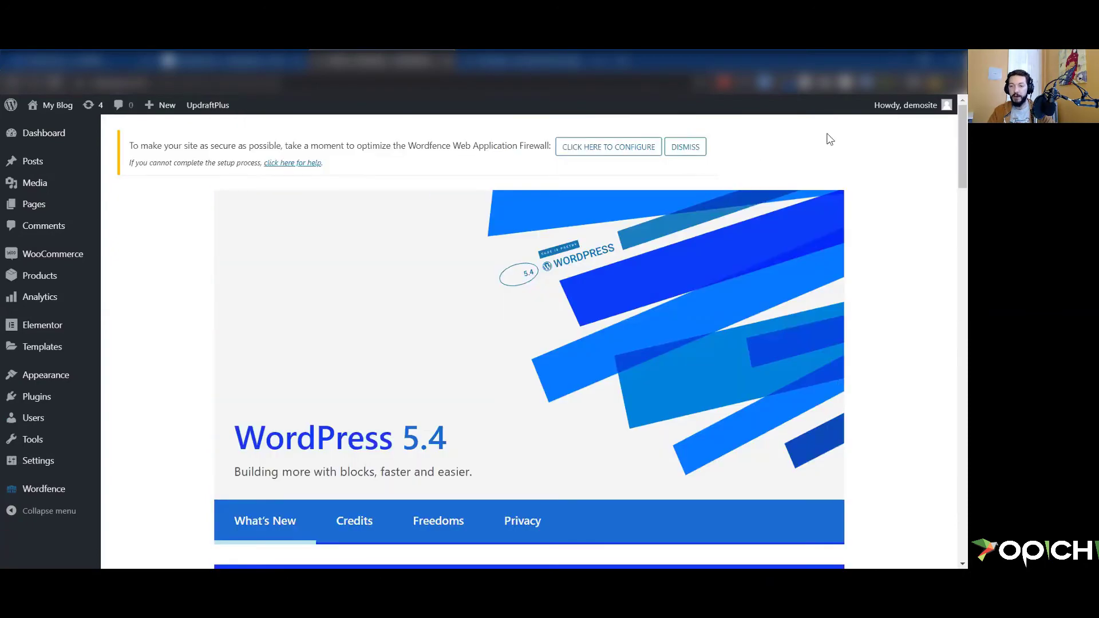
pyautogui.click(685, 146)
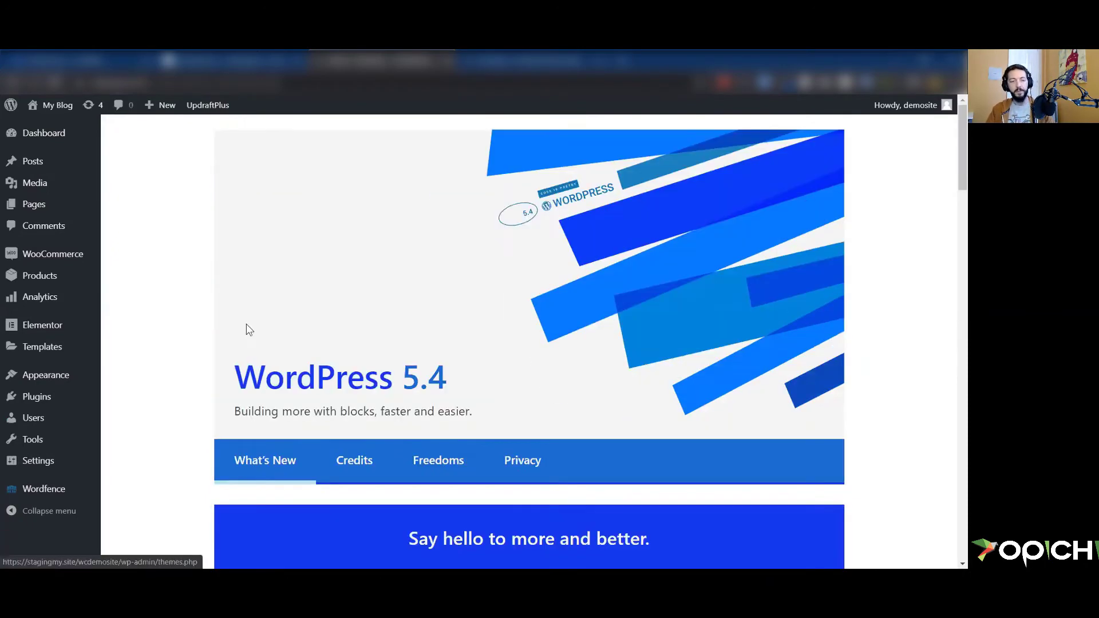
# Update the Twenty Nineteen, Twenty Seventeen, Twenty Sixteen and Twenty Twenty themes together, and dismiss the Astra notice
pyautogui.scroll(-2, 237, 337)
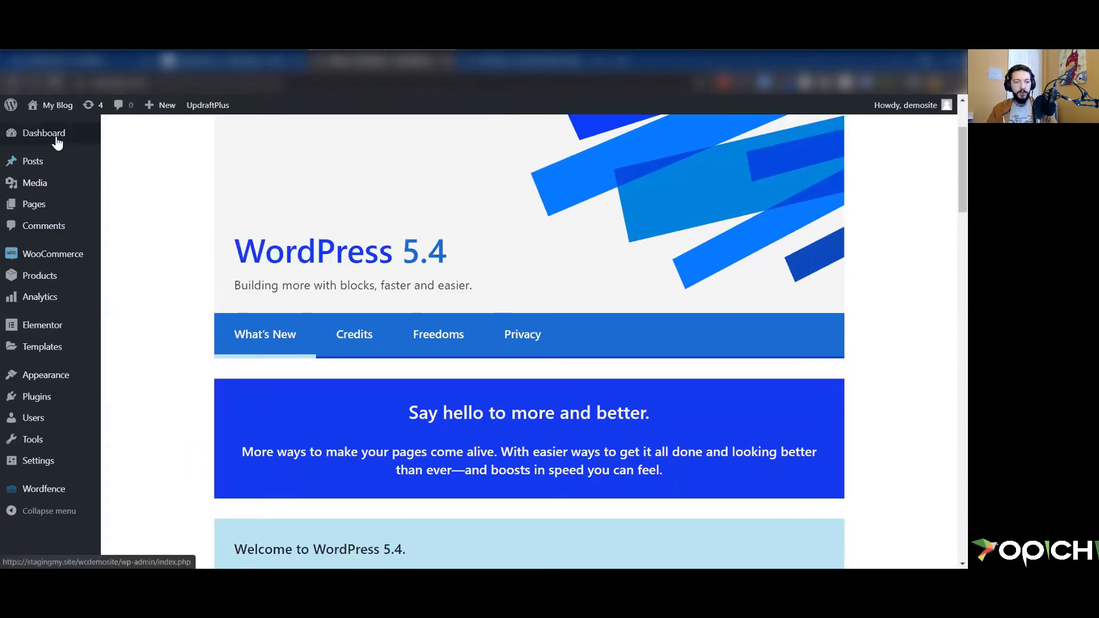
pyautogui.moveTo(96, 150)
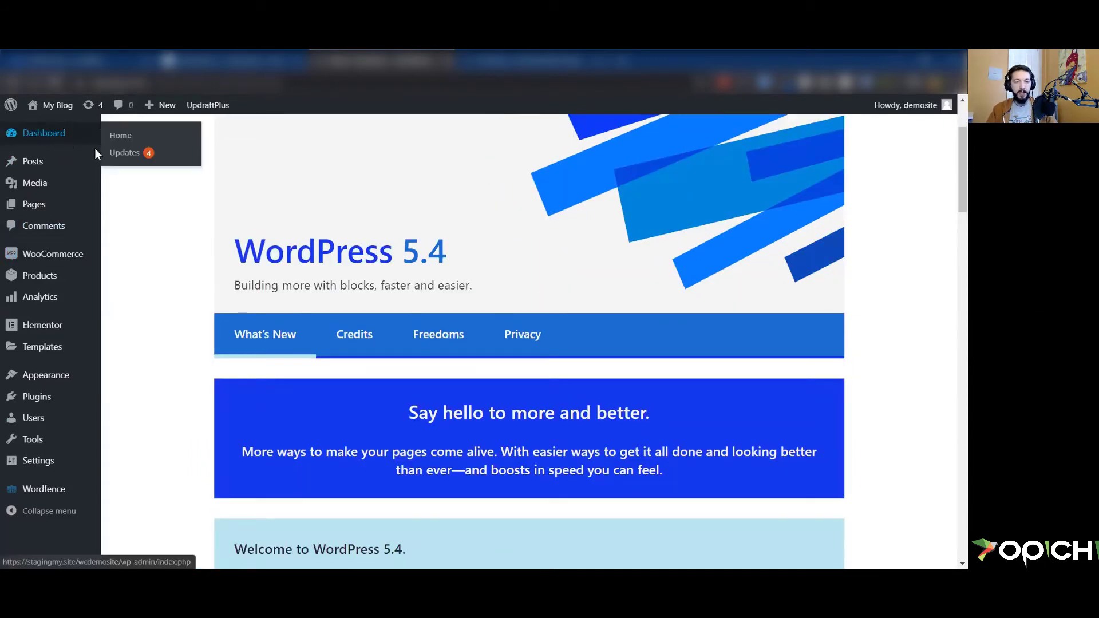
pyautogui.click(130, 156)
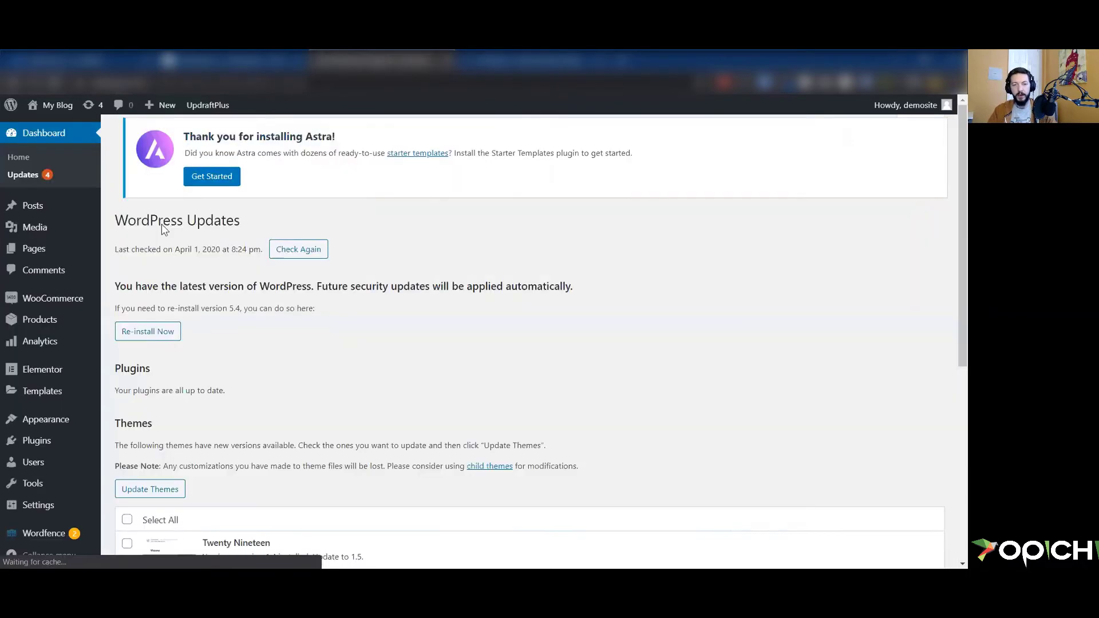
pyautogui.scroll(-6, 650, 425)
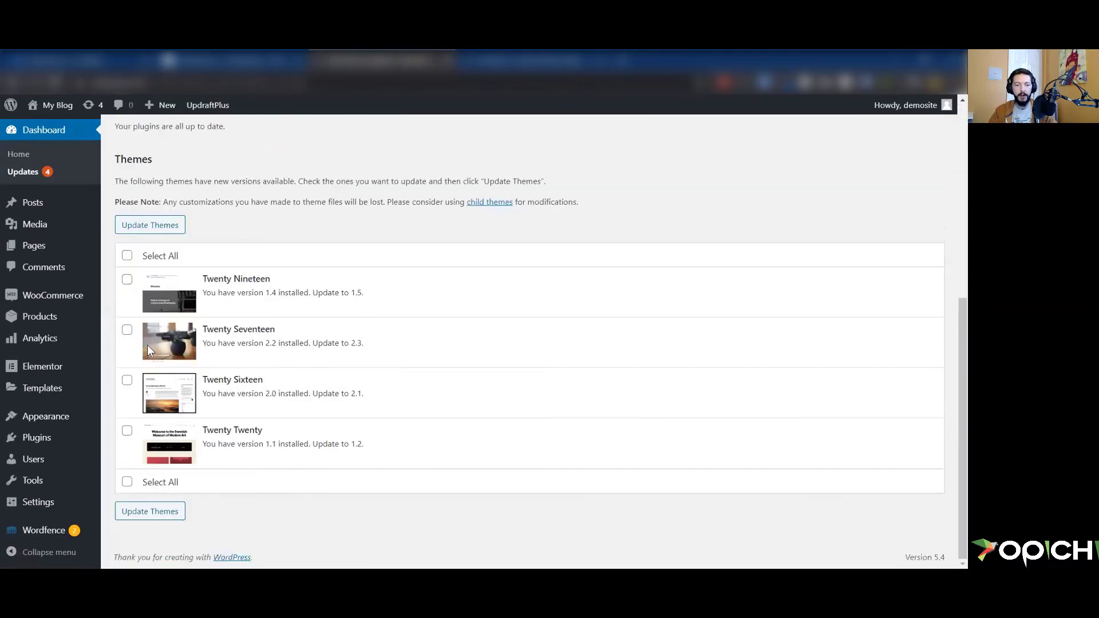
pyautogui.click(127, 255)
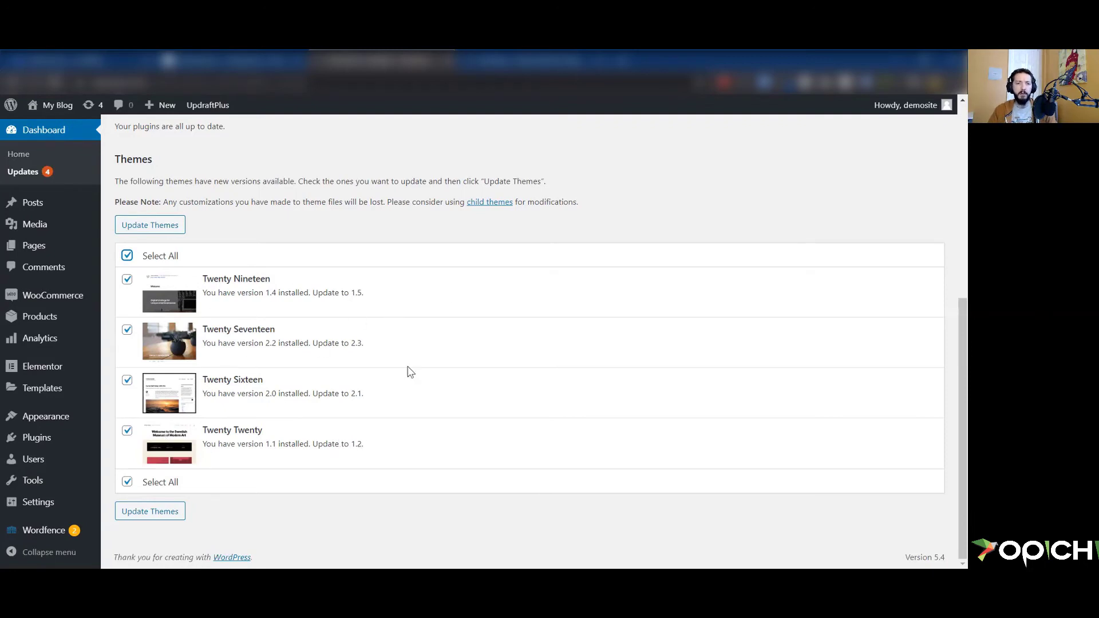
pyautogui.click(160, 224)
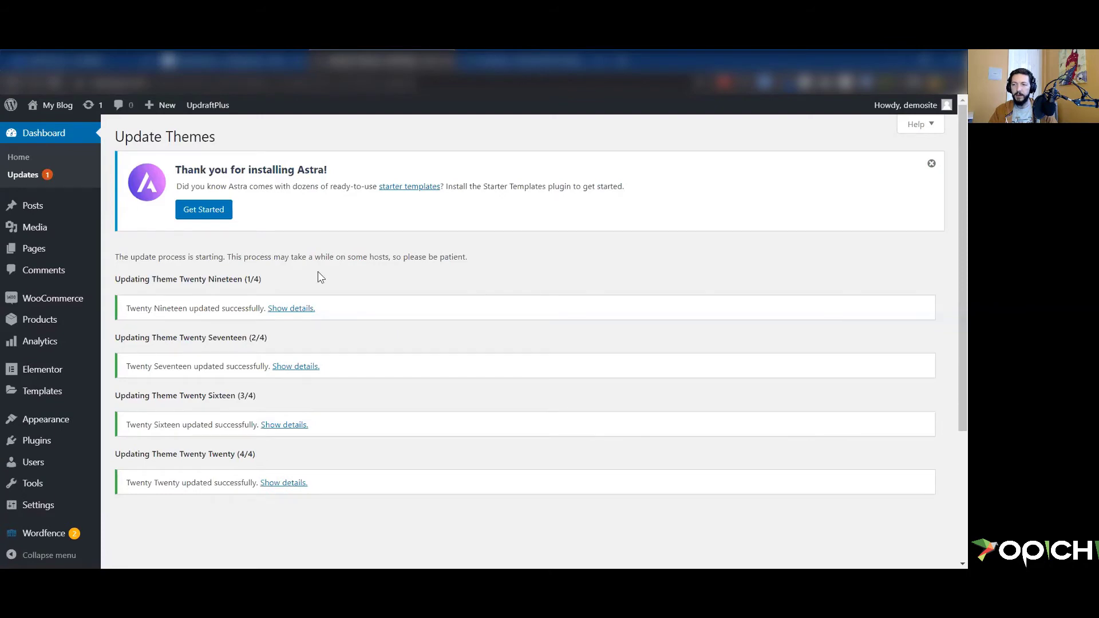
pyautogui.click(931, 164)
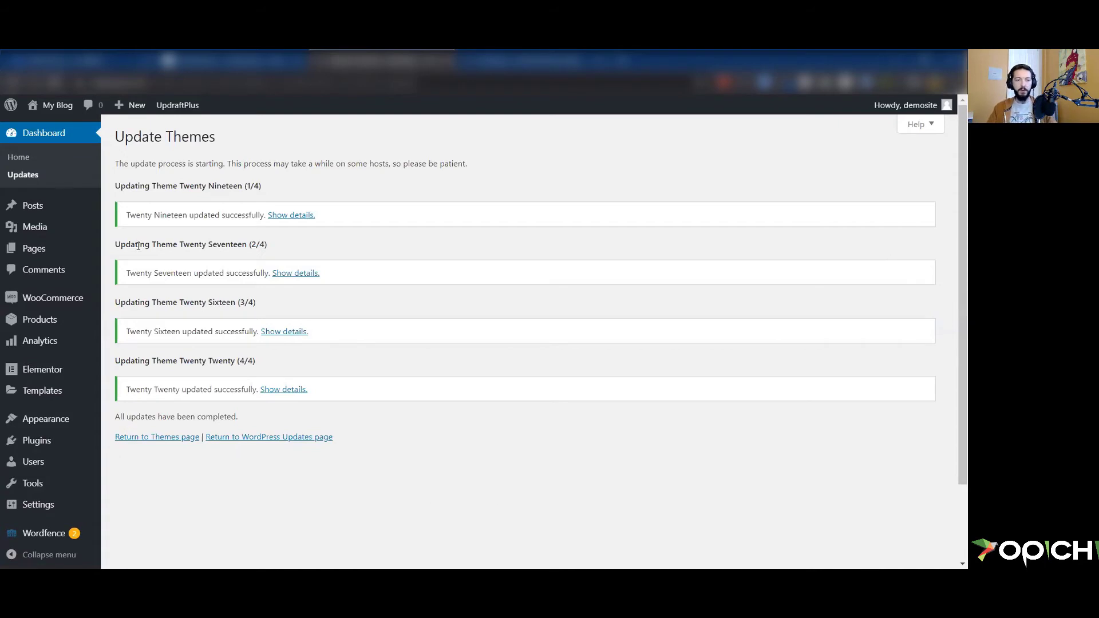
# Open the list of all the site's pages
pyautogui.moveTo(46, 302)
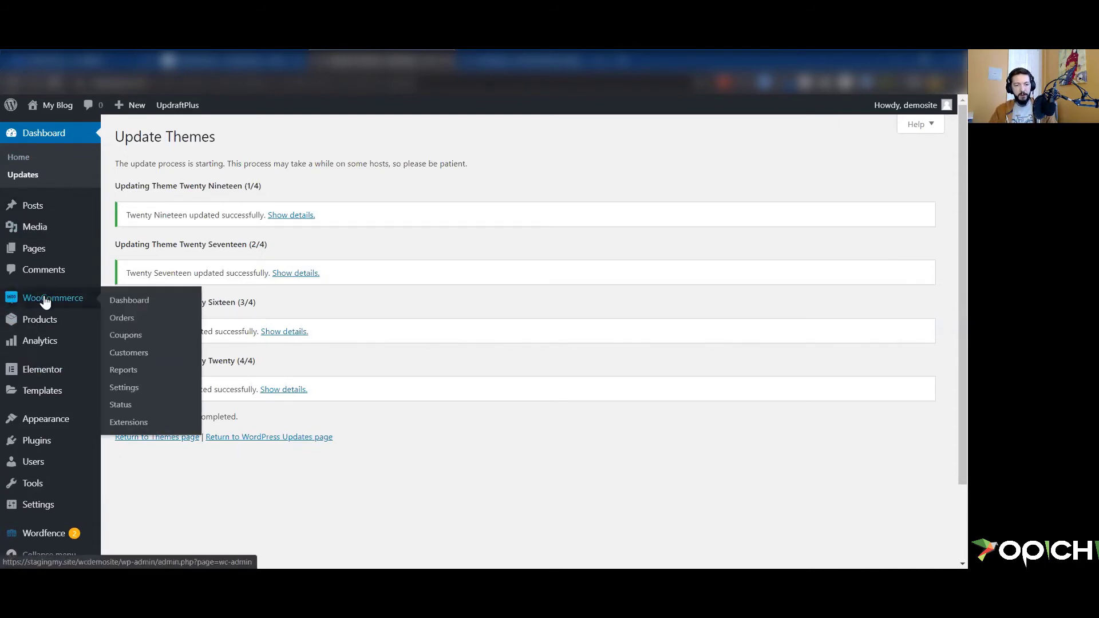
pyautogui.moveTo(44, 321)
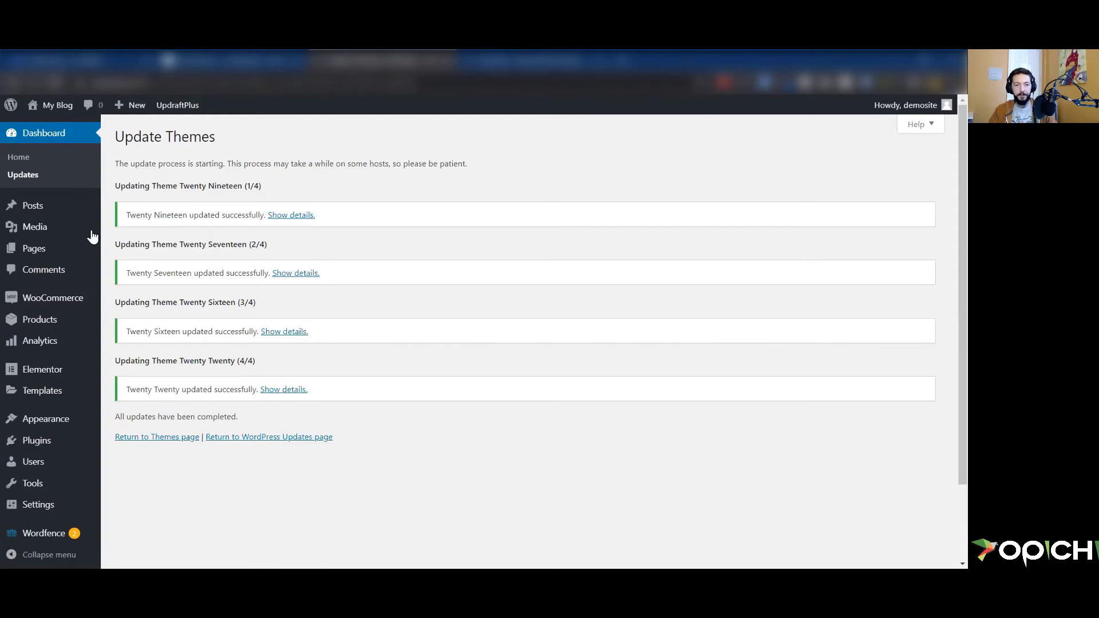
pyautogui.moveTo(43, 255)
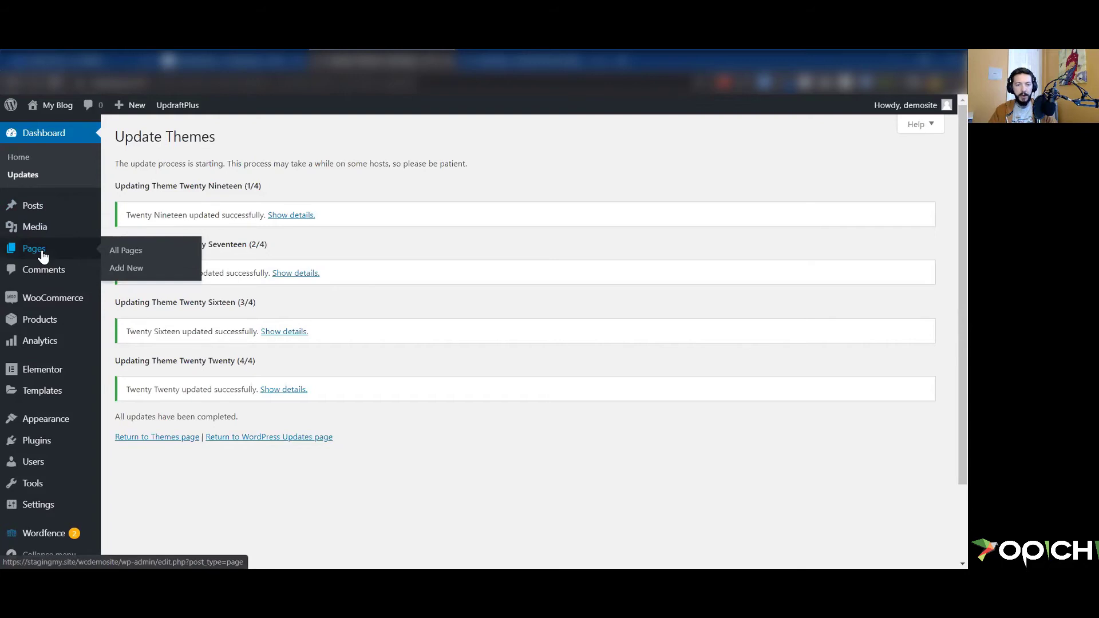
pyautogui.click(121, 252)
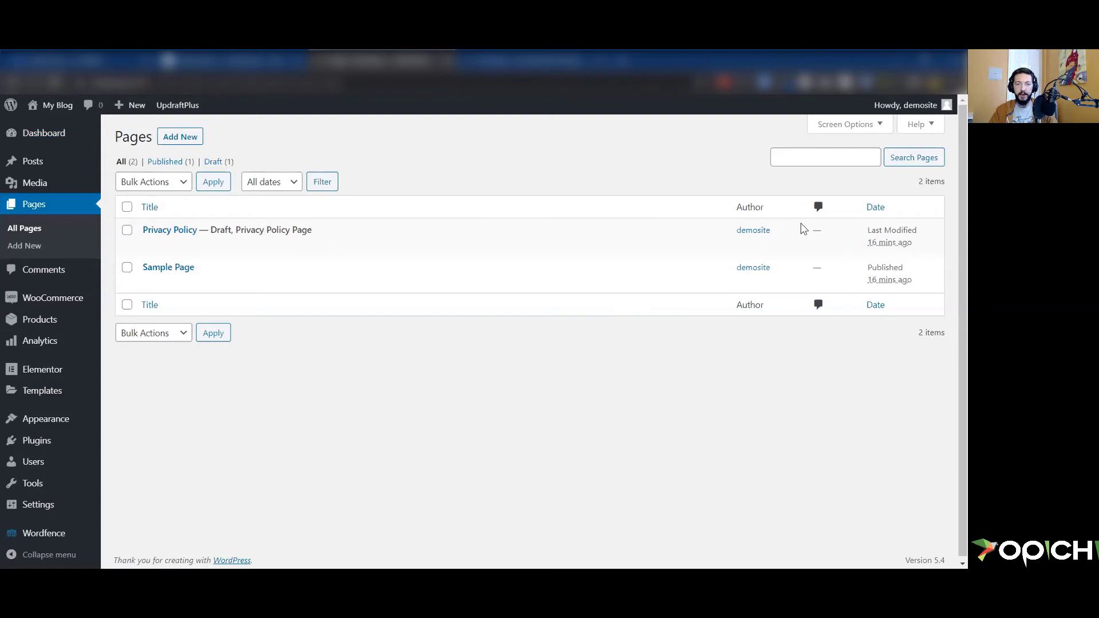
# Check the Privacy Policy page's status label and view the Sample Page in a new browser tab
pyautogui.moveTo(285, 226)
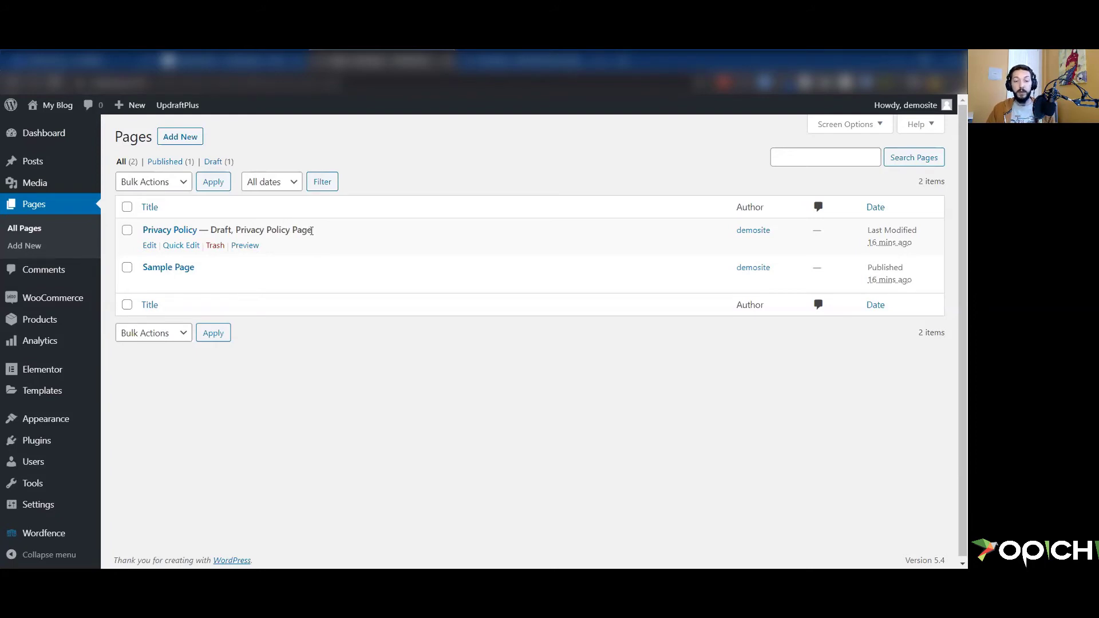
pyautogui.moveTo(312, 230); pyautogui.dragTo(208, 230)
pyautogui.click(435, 401)
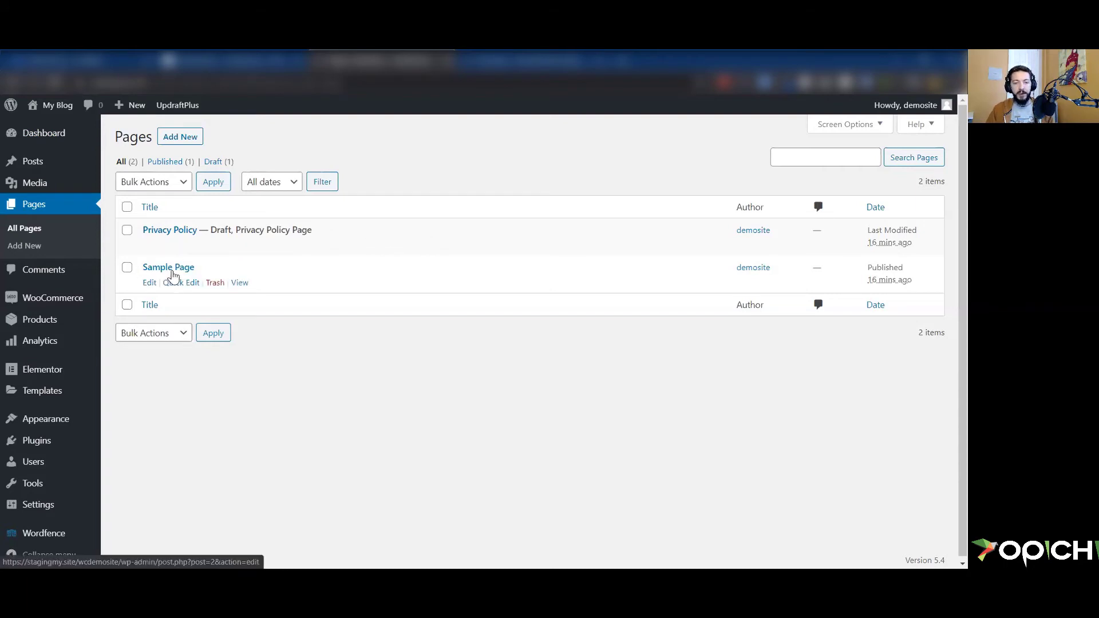
pyautogui.middleClick(239, 283)
pyautogui.hotkey('ctrl', 'Tab')
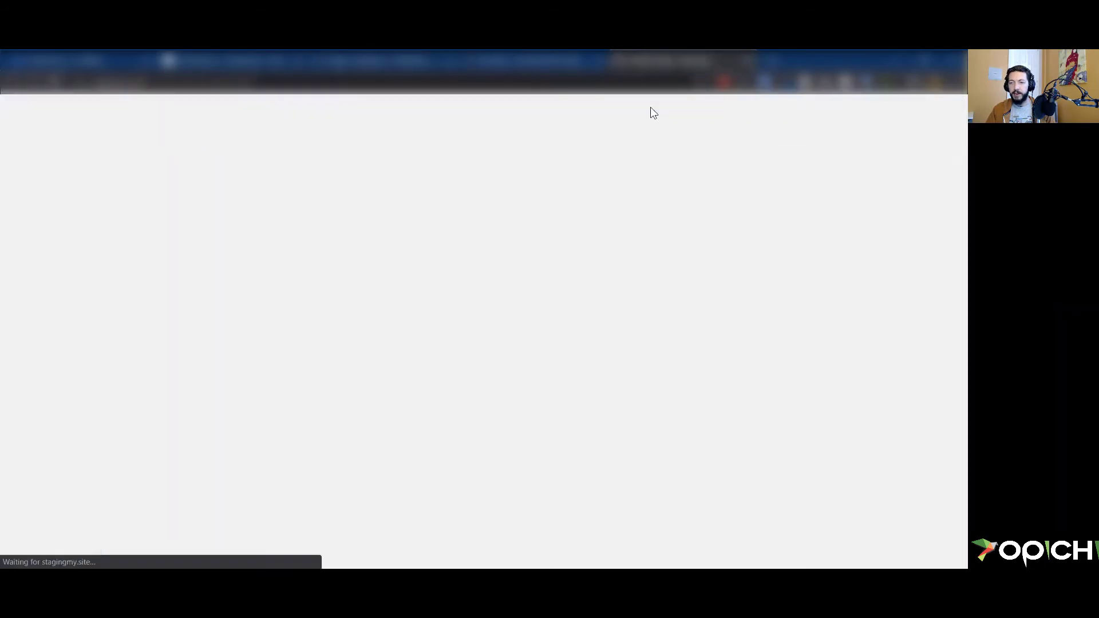
# Read through the Sample Page's placeholder text, including the introduction and both quoted example paragraphs
pyautogui.scroll(-2, 598, 282)
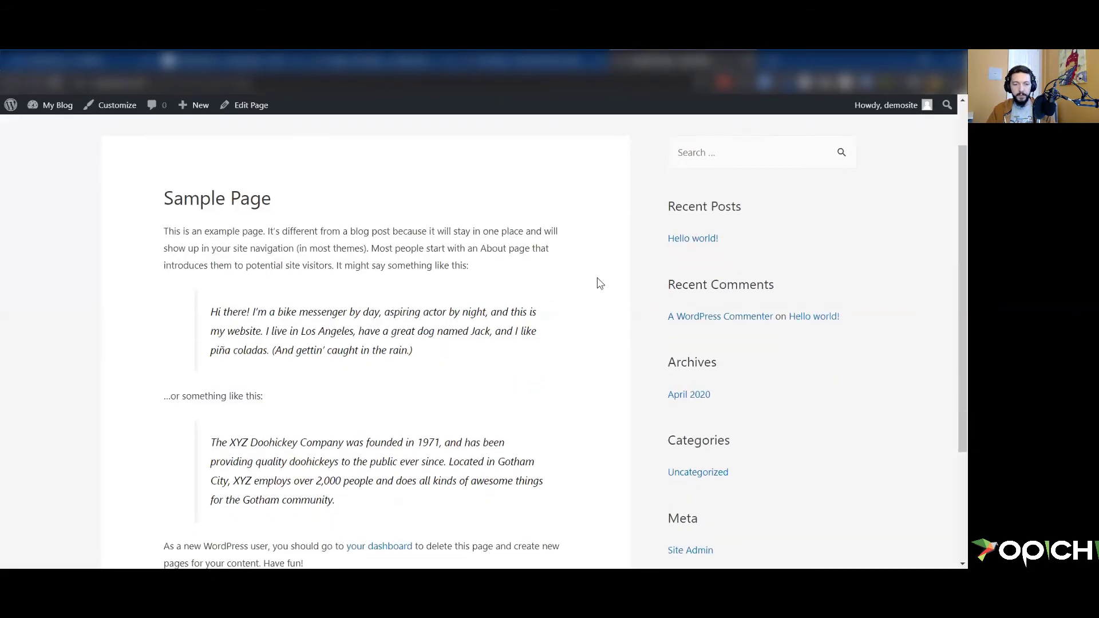
pyautogui.scroll(-2, 312, 240)
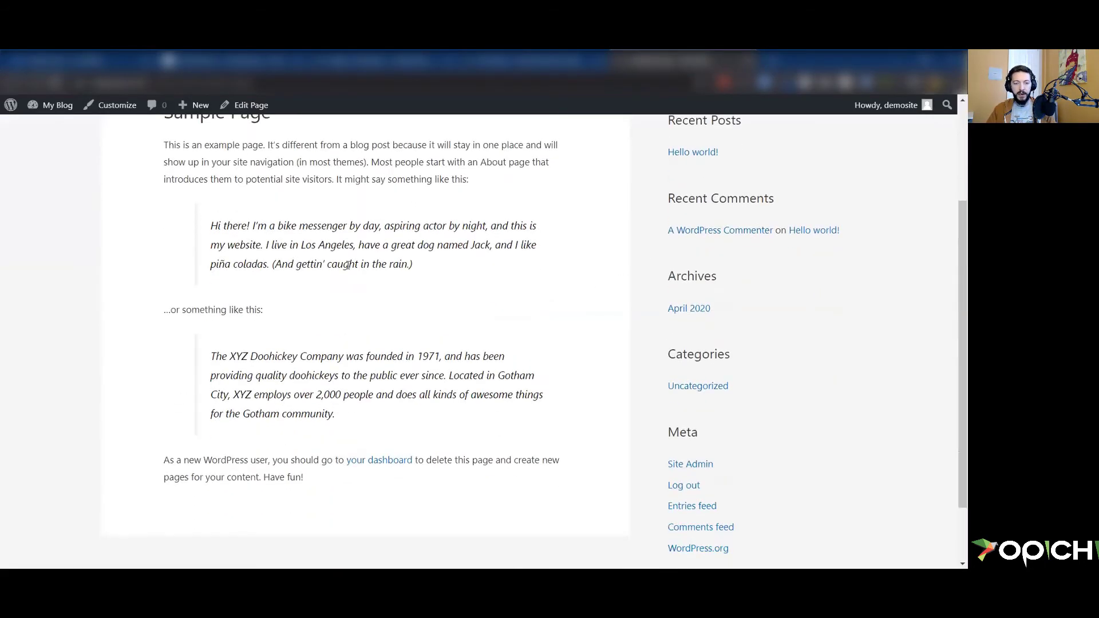
pyautogui.scroll(4, 497, 391)
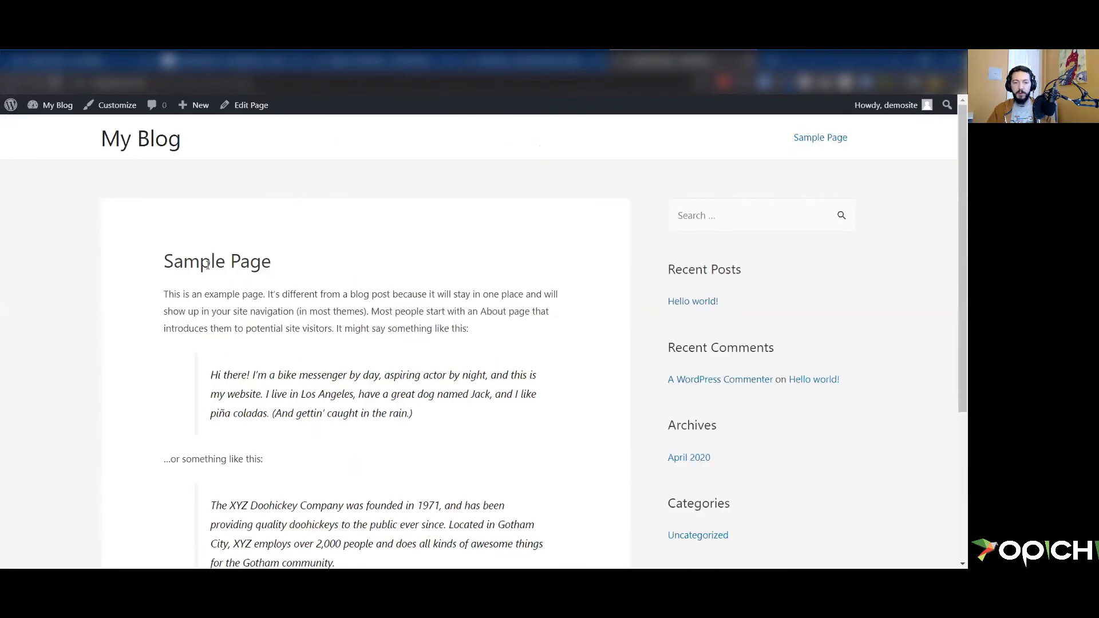
pyautogui.moveTo(190, 301); pyautogui.dragTo(334, 328)
pyautogui.moveTo(269, 393); pyautogui.dragTo(394, 412)
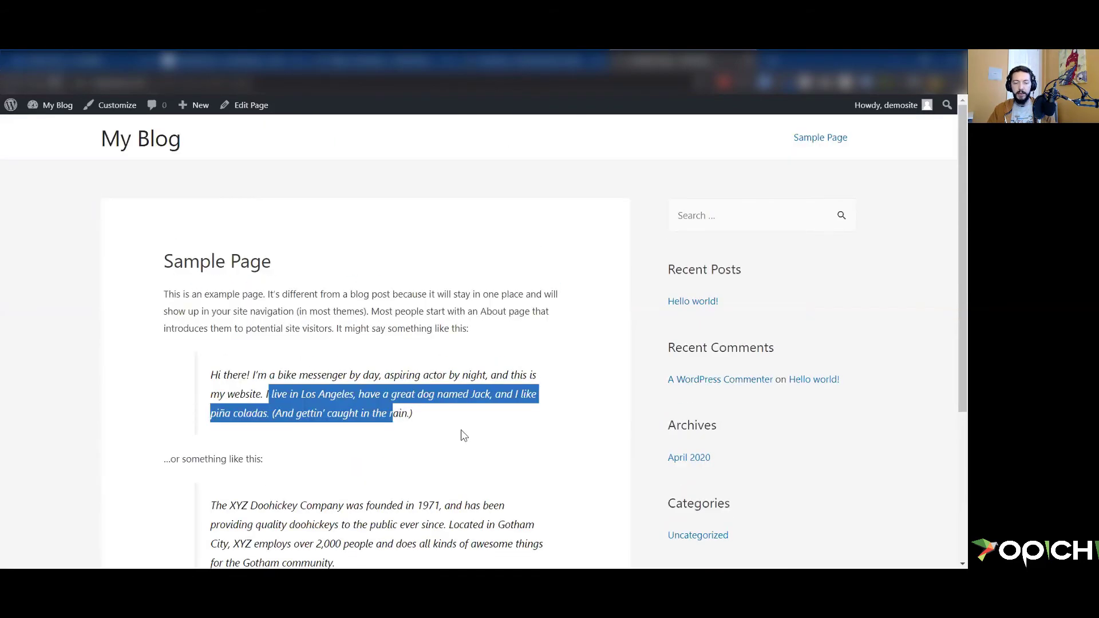
pyautogui.scroll(-2, 252, 368)
pyautogui.moveTo(211, 344); pyautogui.dragTo(338, 380)
pyautogui.click(376, 369)
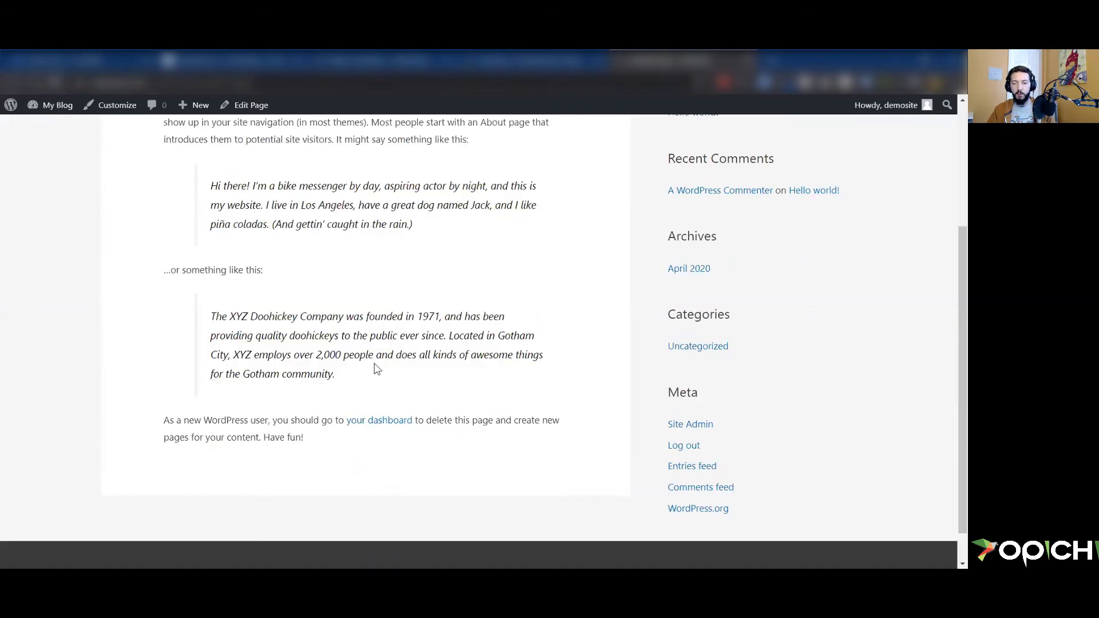
pyautogui.scroll(1, 376, 368)
pyautogui.scroll(2, 376, 368)
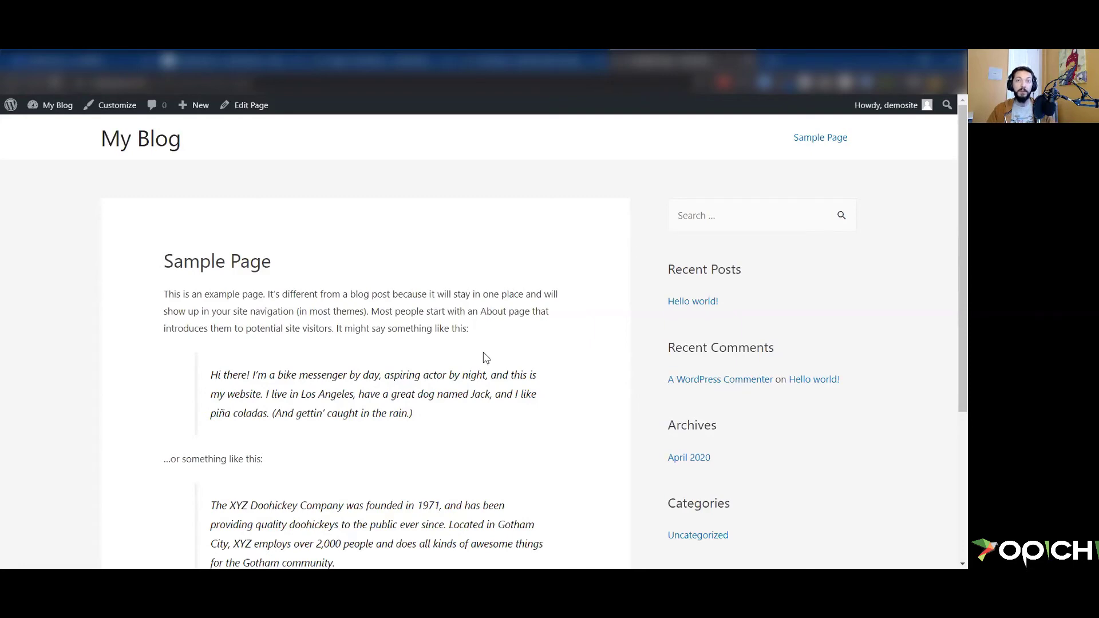
# Examine the Sample Page's sidebar widgets, navigation link and site title, and return to the pages list
pyautogui.scroll(-1, 223, 292)
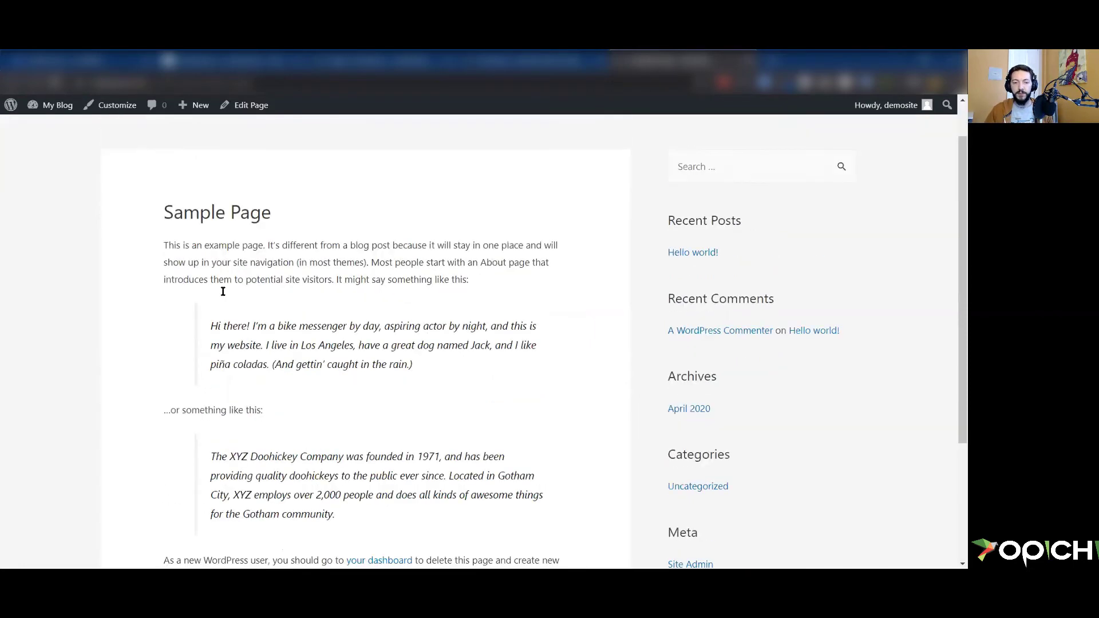
pyautogui.scroll(1, 223, 292)
pyautogui.moveTo(664, 199); pyautogui.dragTo(846, 355)
pyautogui.click(846, 355)
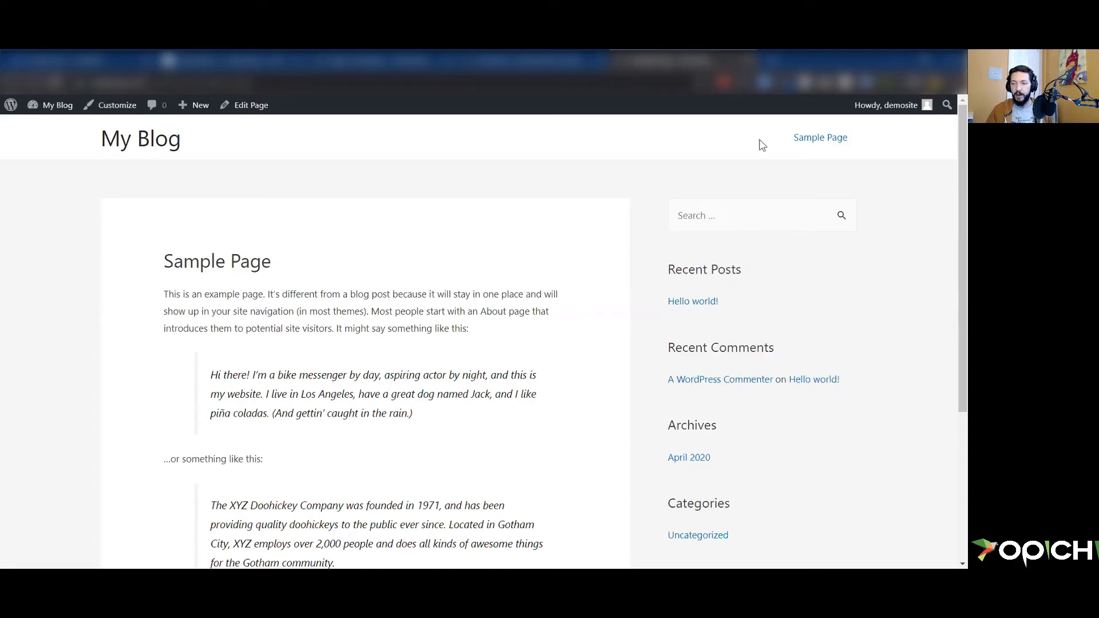
pyautogui.click(820, 137)
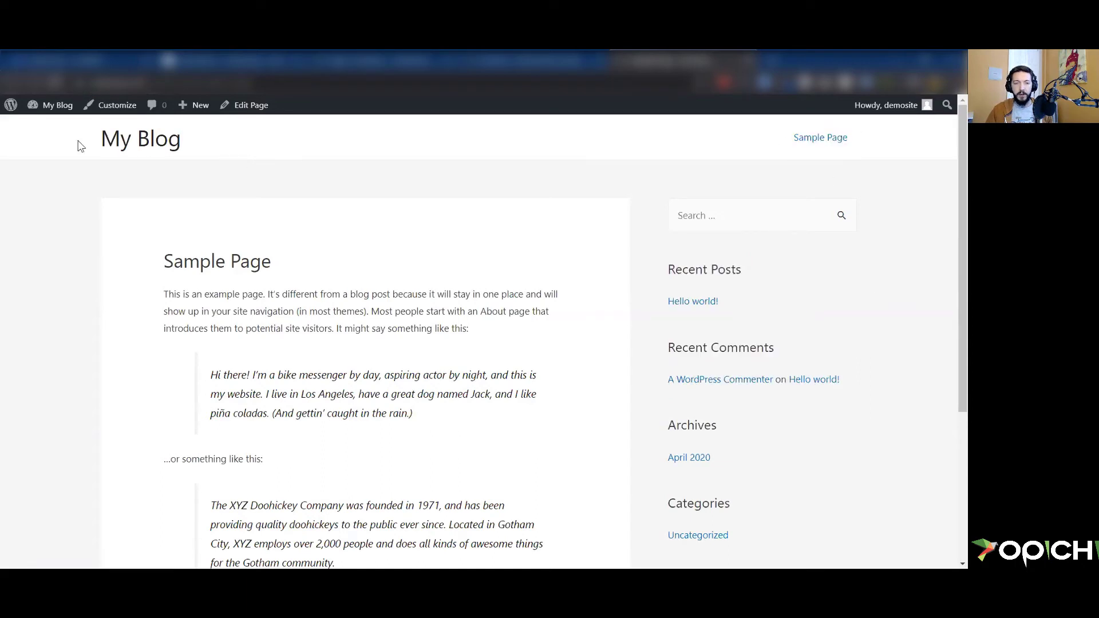
pyautogui.moveTo(79, 143); pyautogui.dragTo(189, 144)
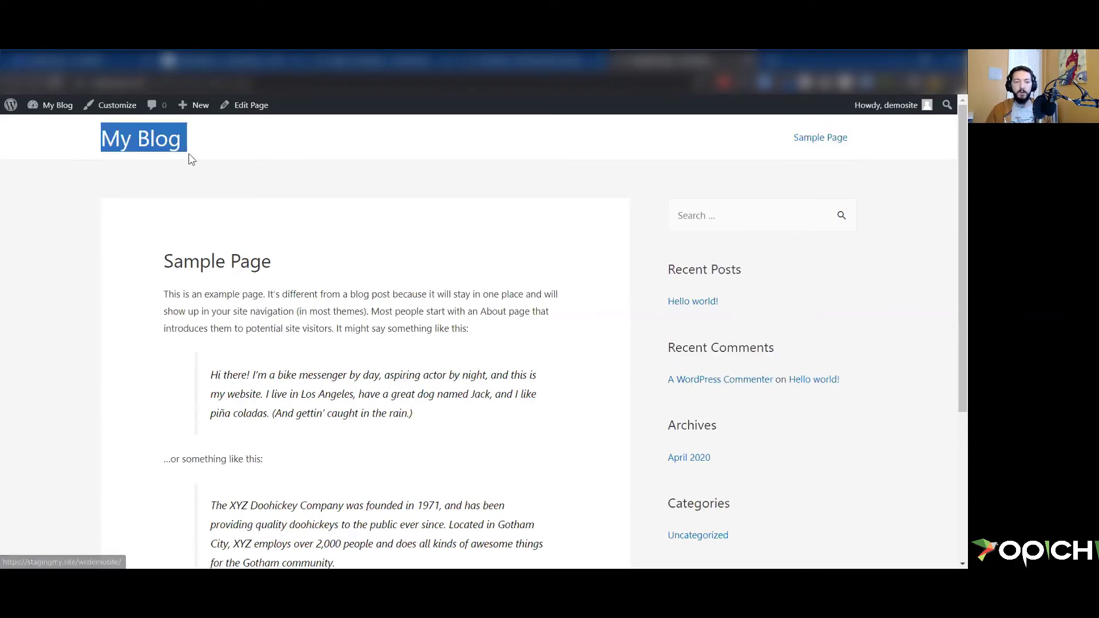
pyautogui.hotkey('ctrl', 'w')
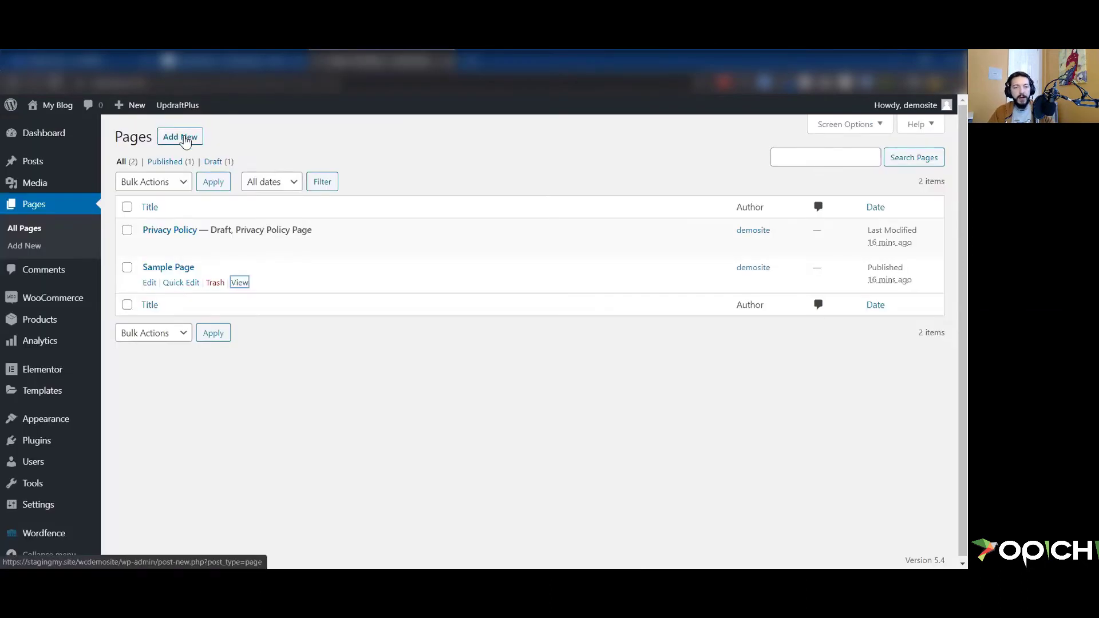
# Create a new page titled "Home", review its document and Astra settings, and save it as a draft
pyautogui.click(185, 140)
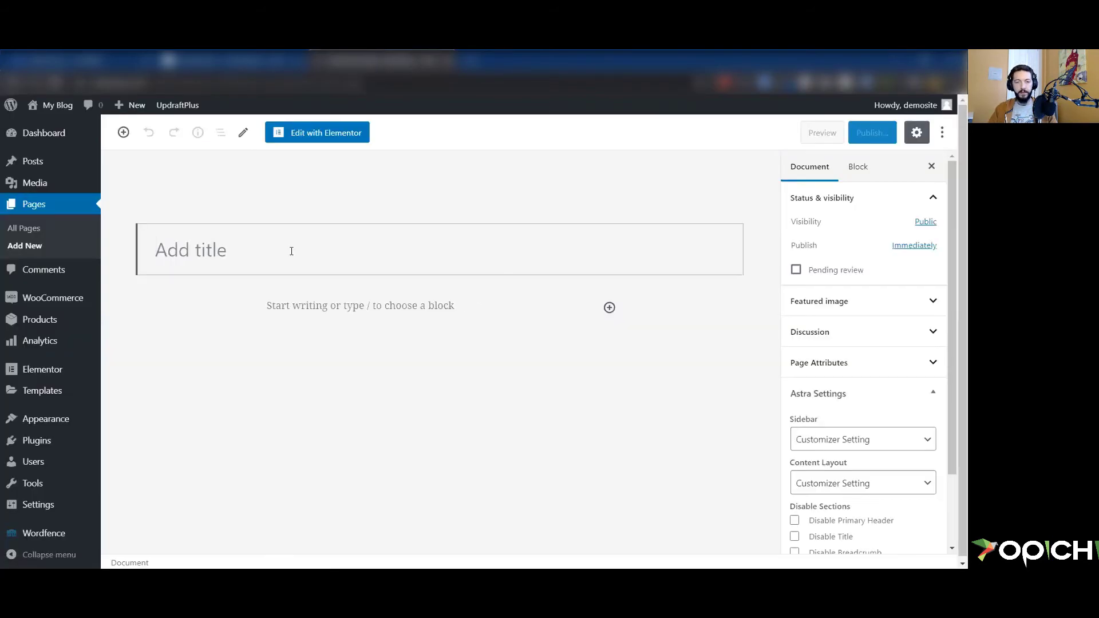
pyautogui.write('Home')
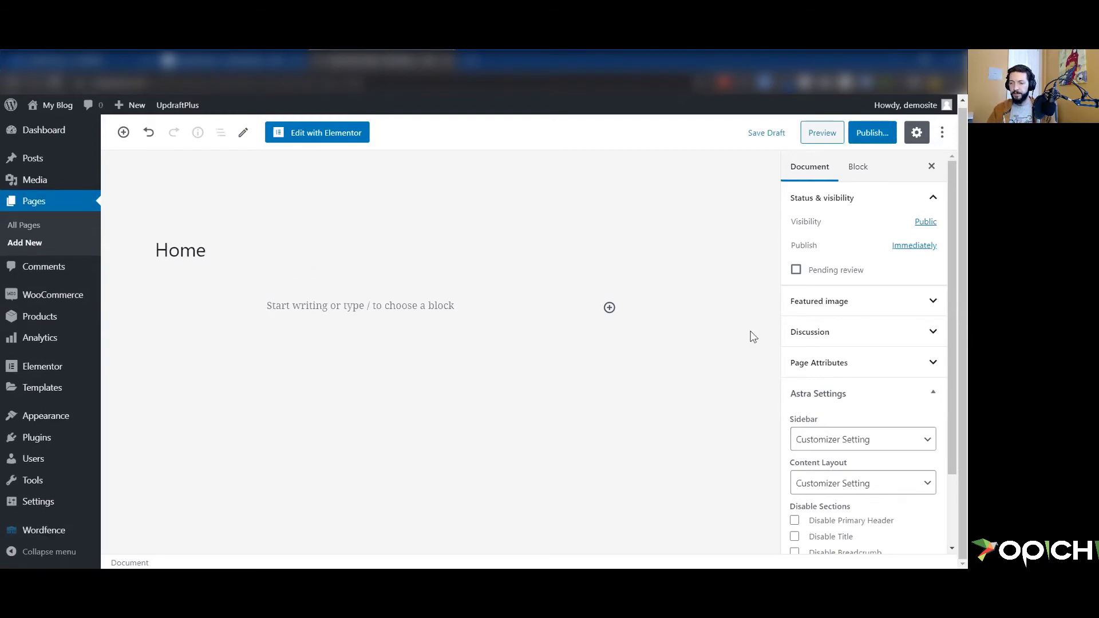
pyautogui.scroll(-3, 888, 409)
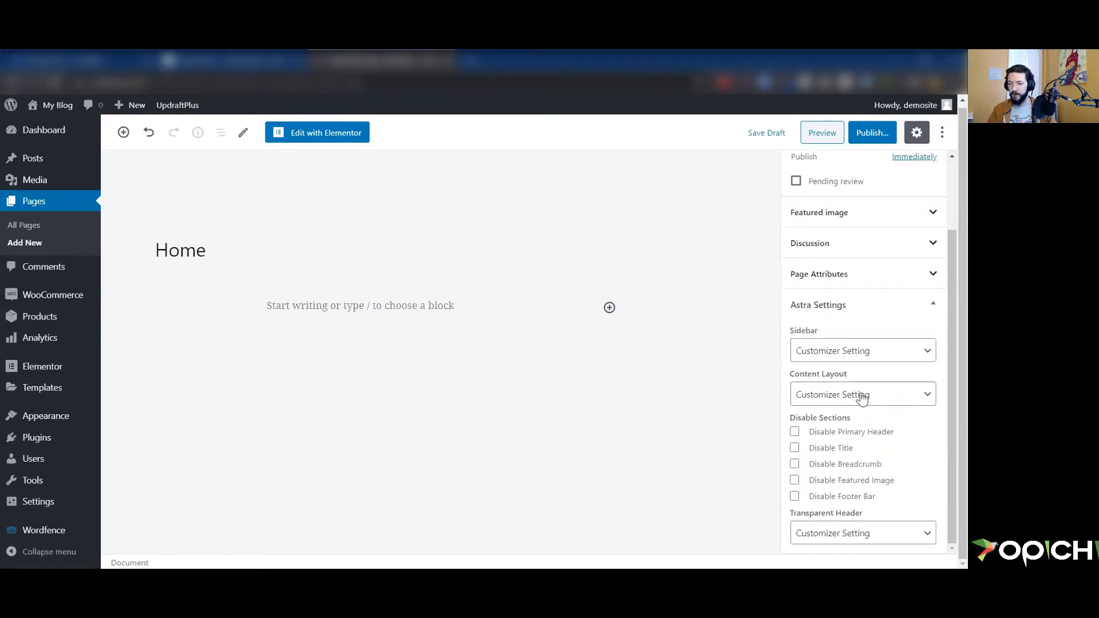
pyautogui.scroll(3, 842, 275)
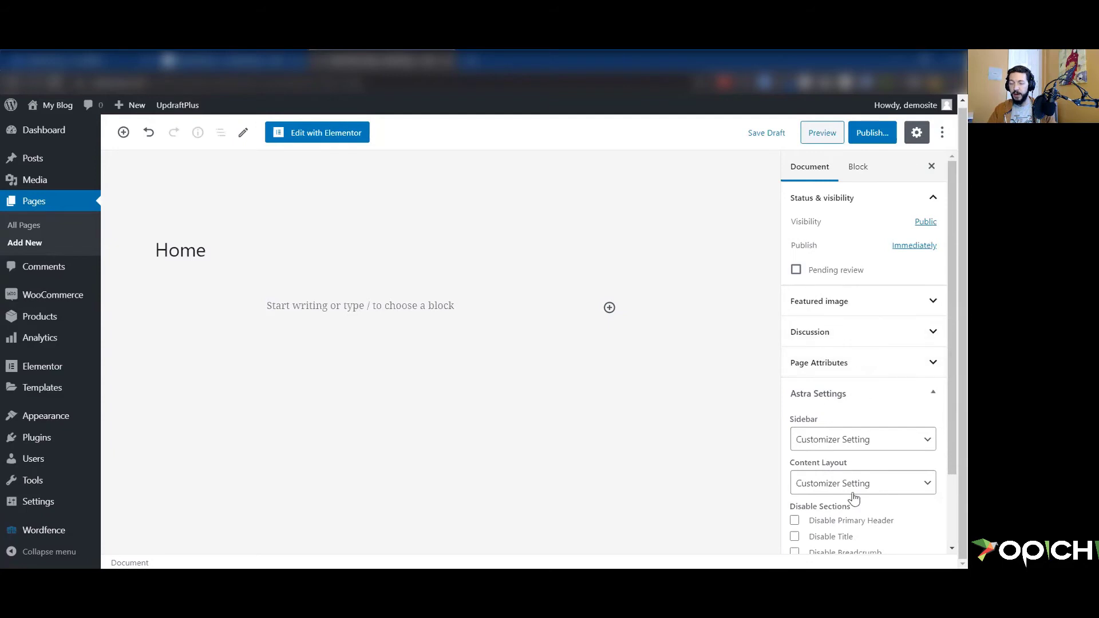
pyautogui.scroll(-3, 853, 345)
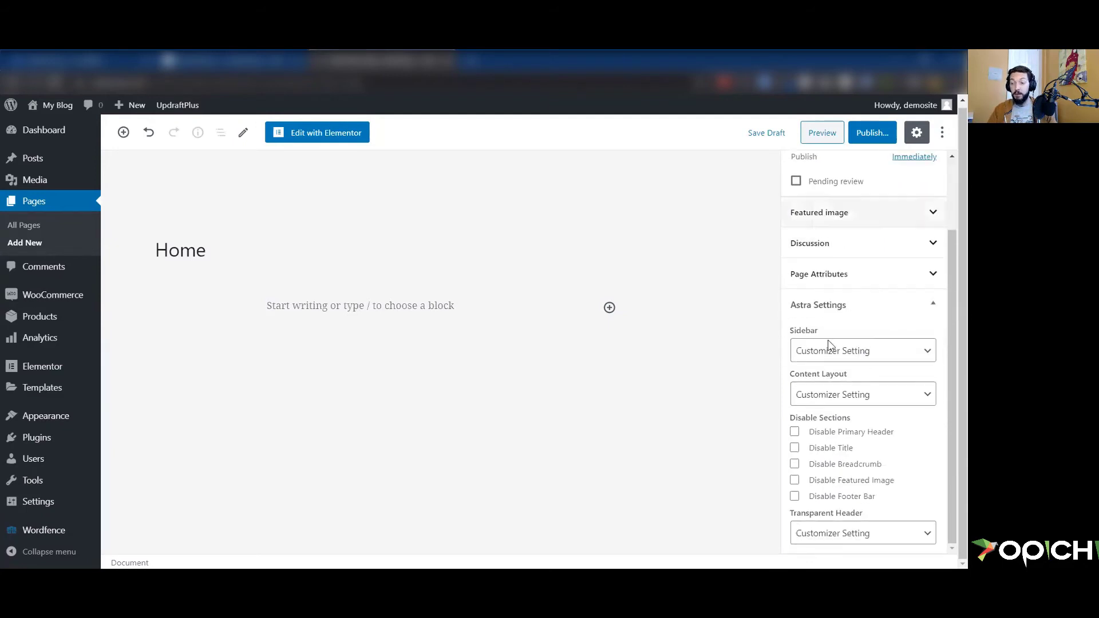
pyautogui.scroll(3, 840, 490)
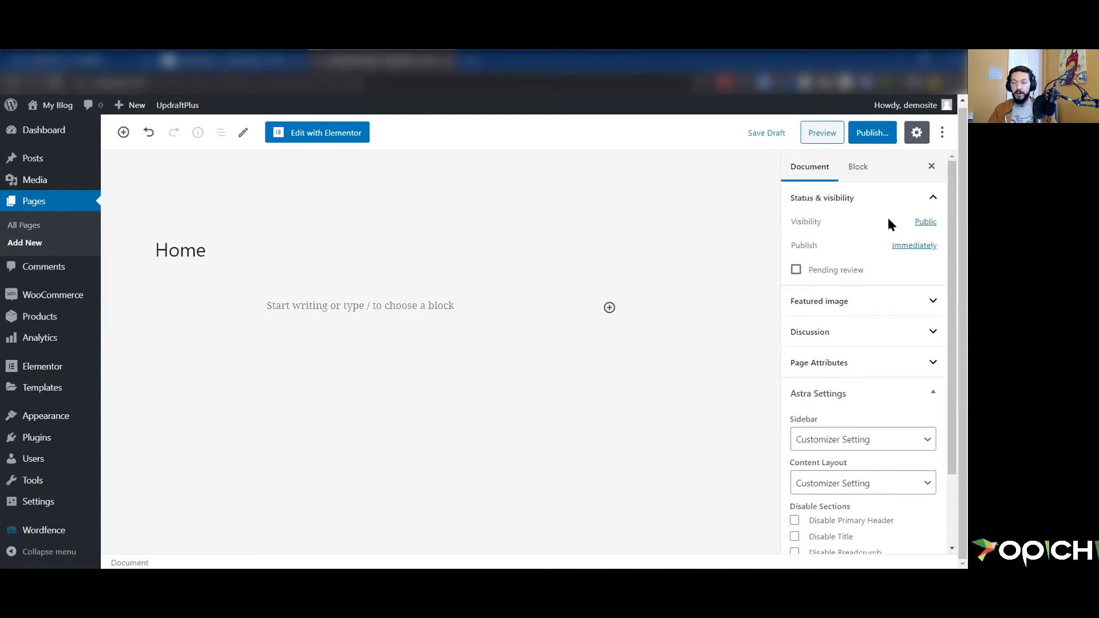
pyautogui.click(779, 135)
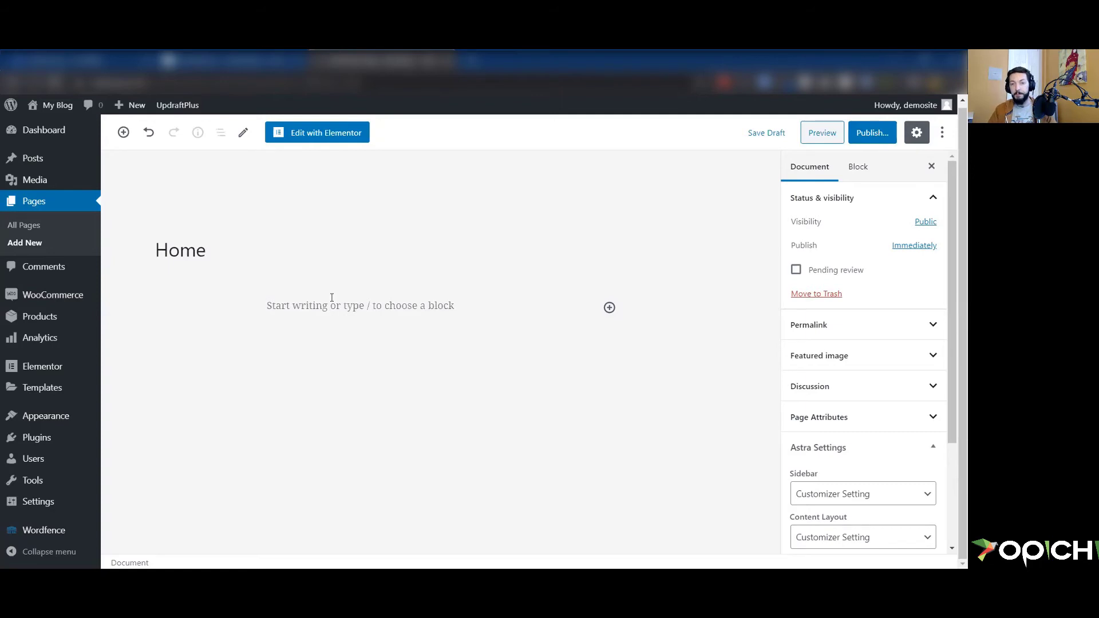
# Open the Home page in Elementor and add a single-column section with a boxed content width of 1160
pyautogui.click(328, 136)
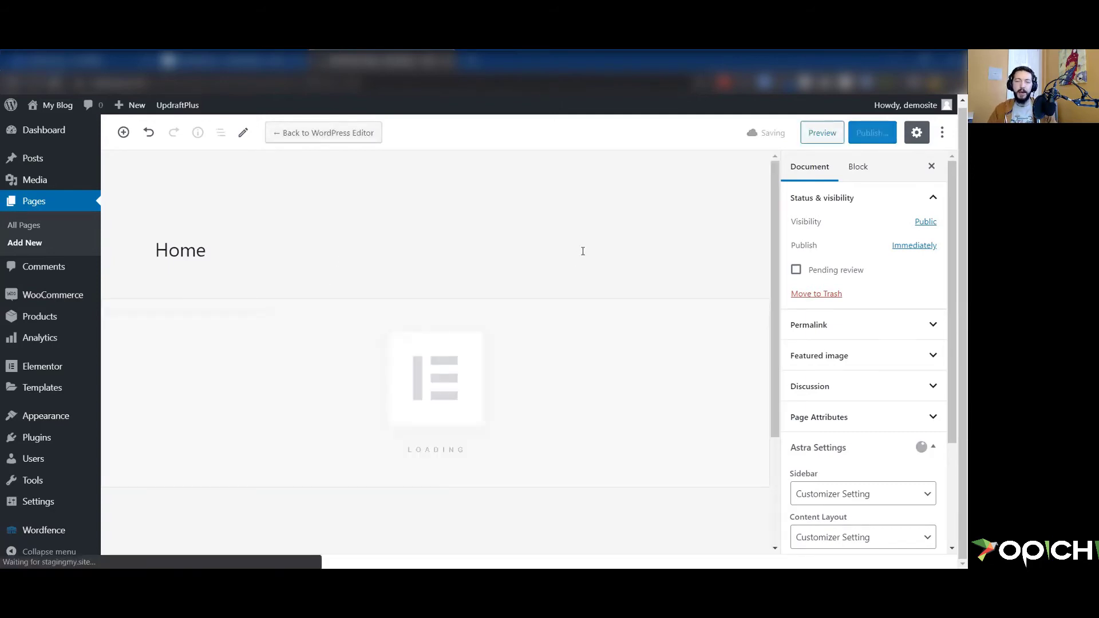
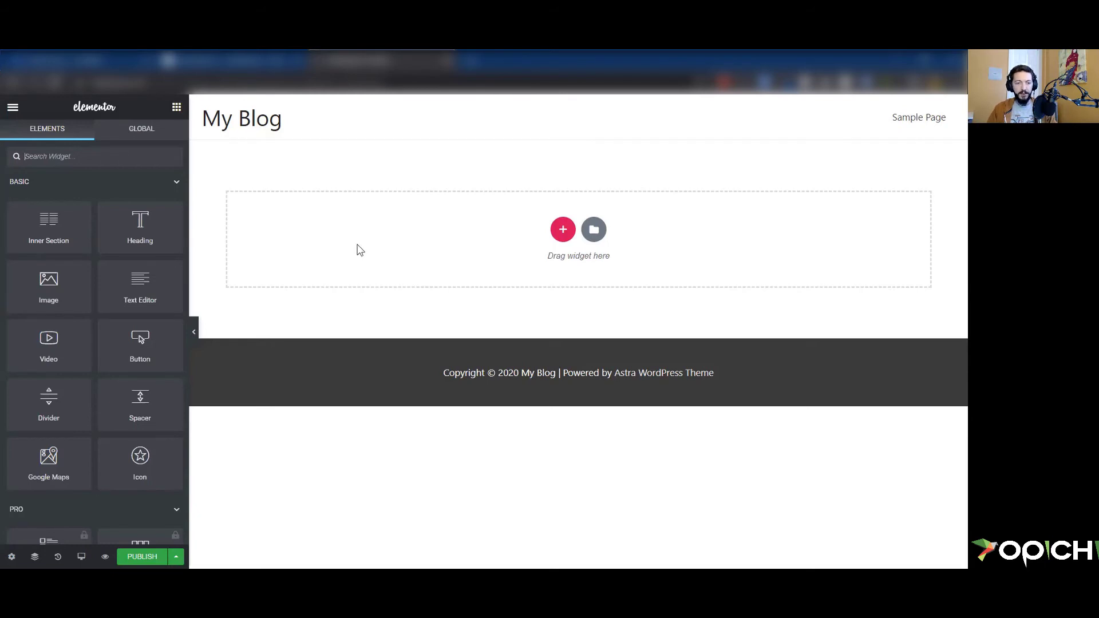
pyautogui.click(563, 229)
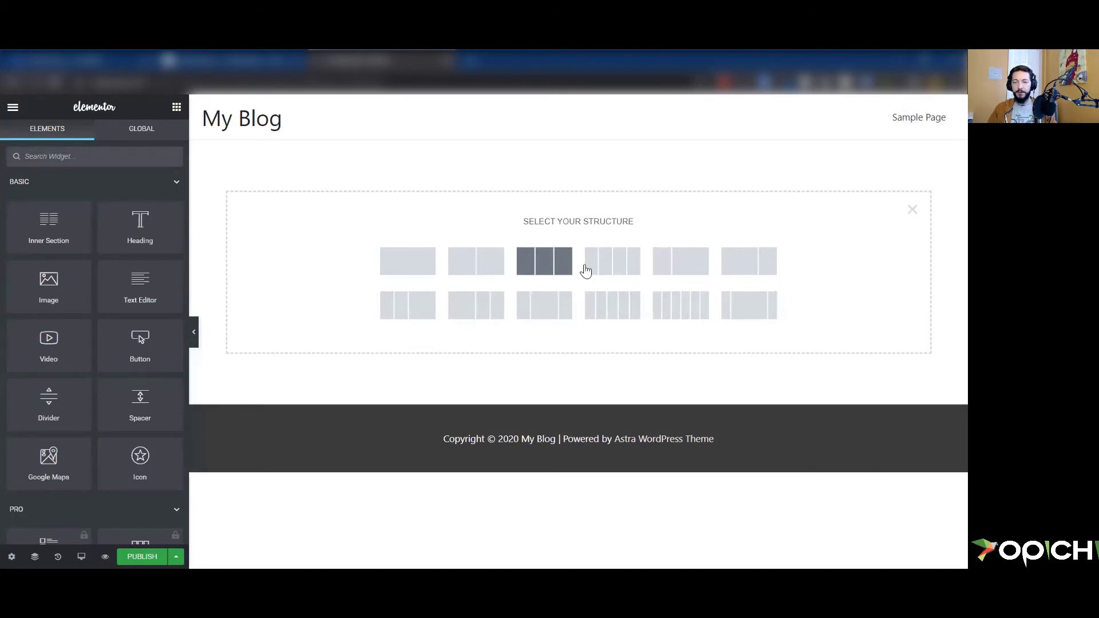
pyautogui.click(407, 273)
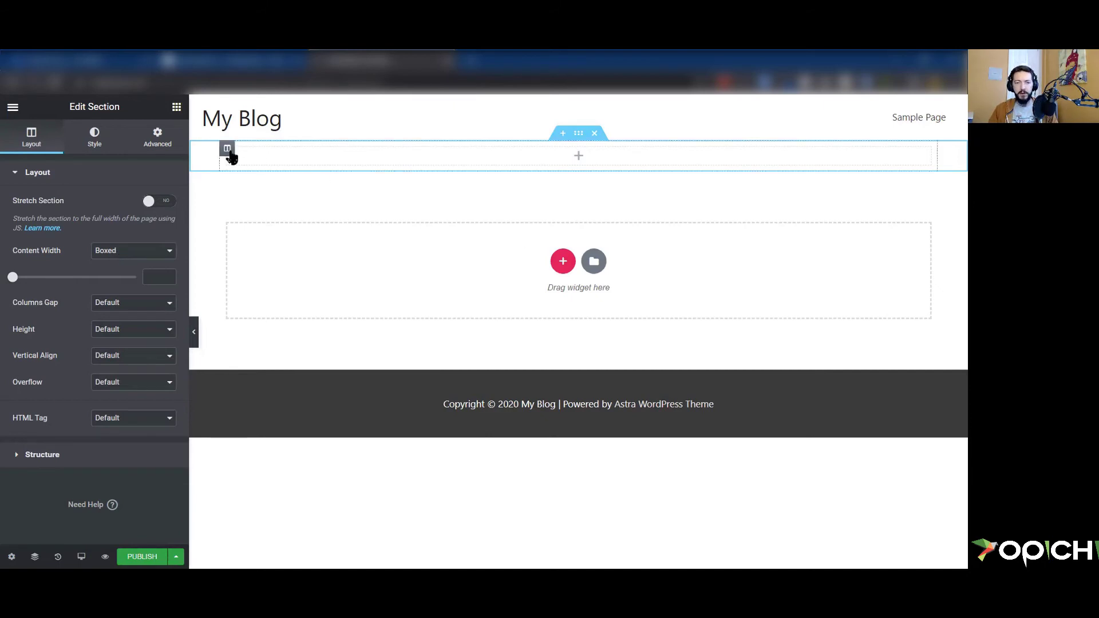
pyautogui.click(157, 276)
pyautogui.write('1140')
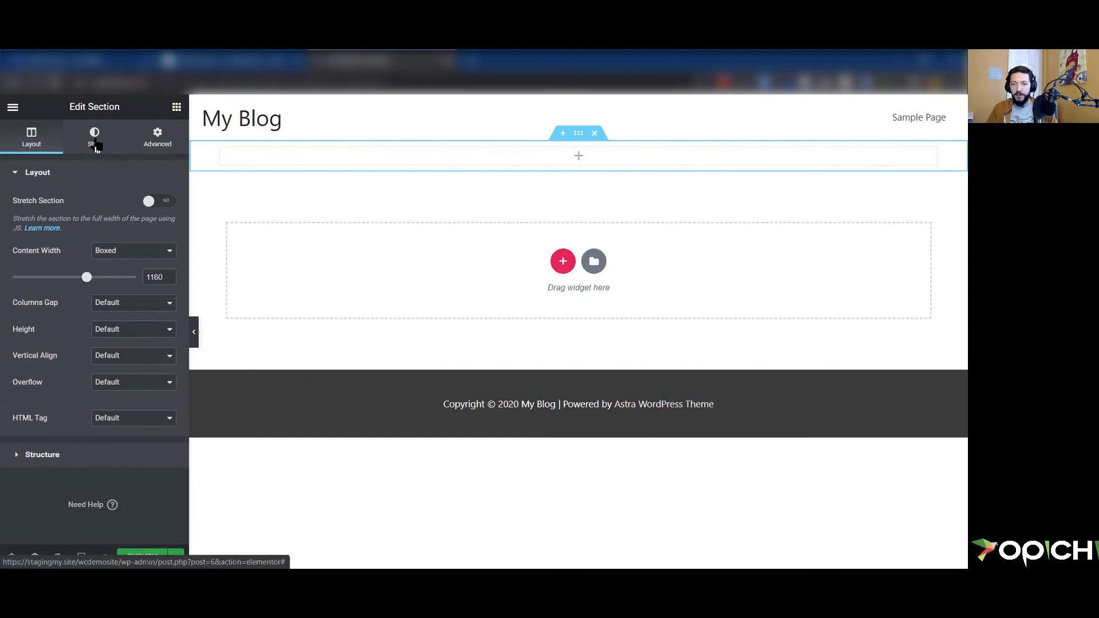
# Add a heading to the section reading "Welcome to my store!" and set its HTML tag to H1
pyautogui.click(176, 107)
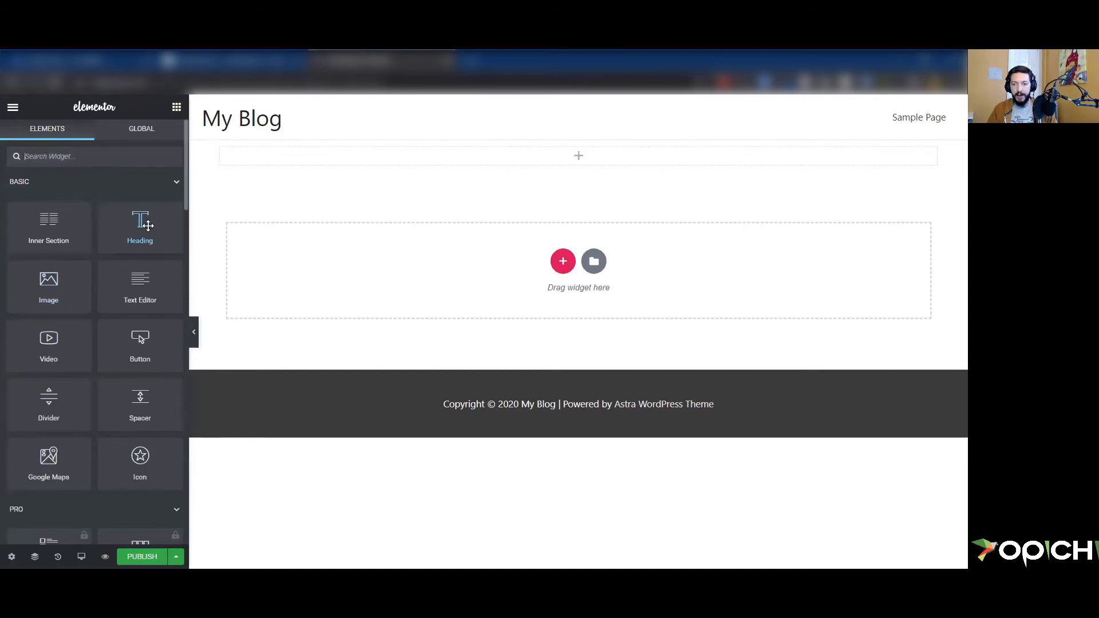
pyautogui.moveTo(148, 226); pyautogui.dragTo(619, 206)
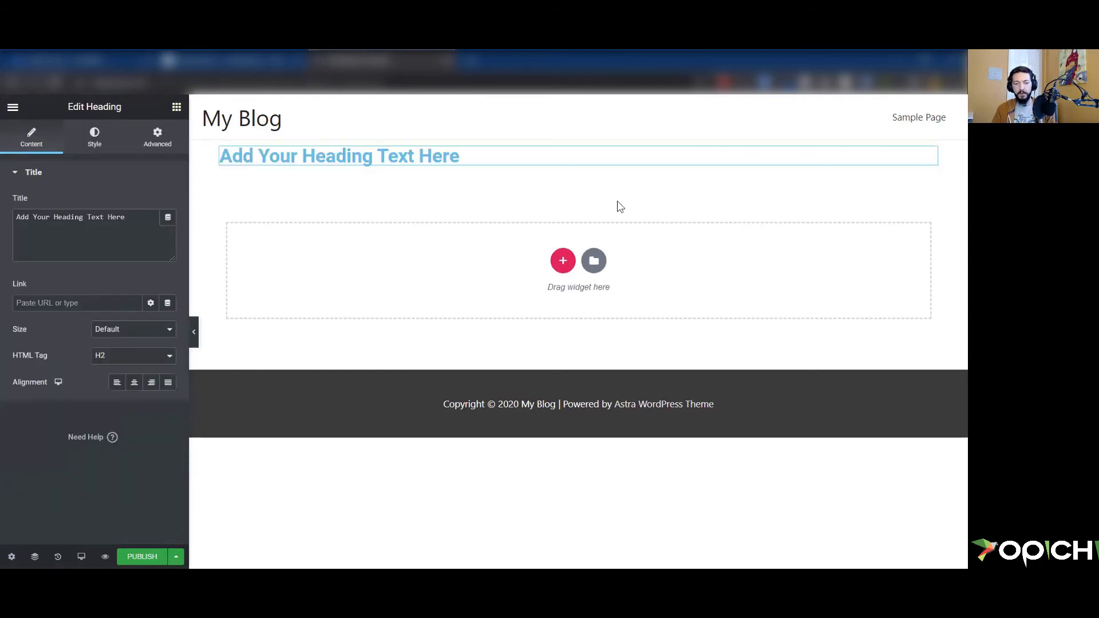
pyautogui.click(126, 218)
pyautogui.hotkey('ctrl', 'a')
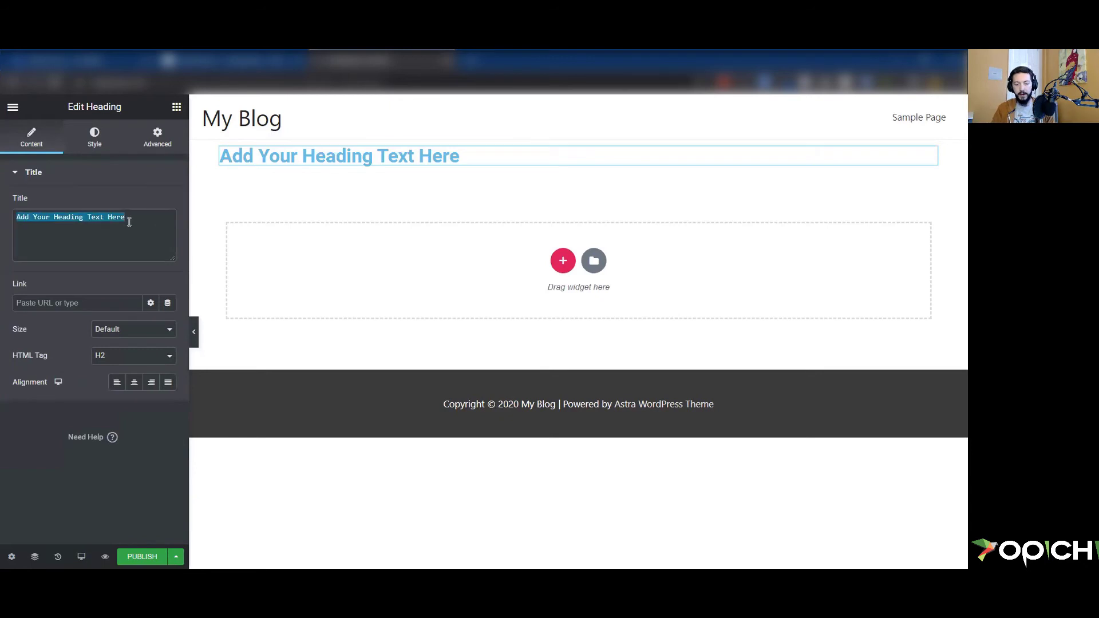
pyautogui.write('Welcome to my store!')
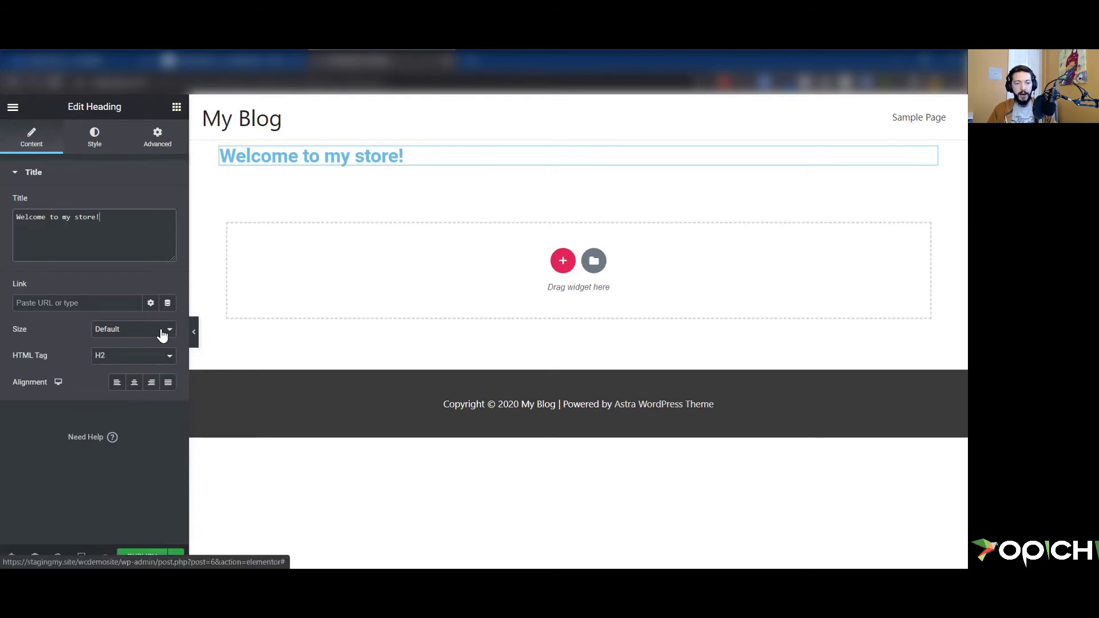
pyautogui.click(148, 365)
pyautogui.click(134, 376)
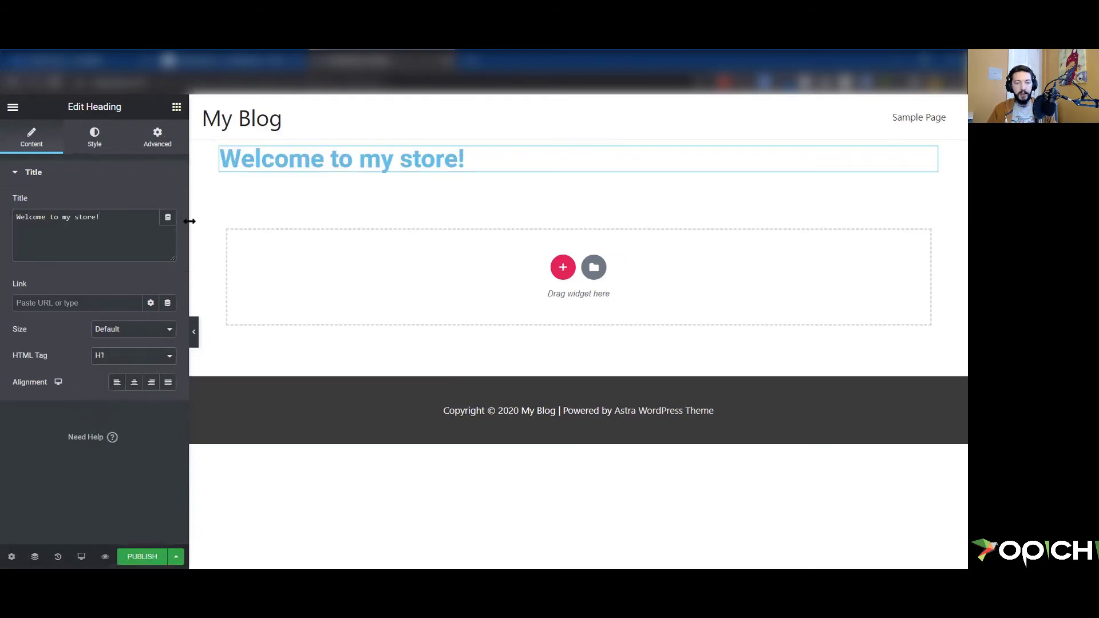
# Add a text editor widget below the heading with the text "We sell widgets and such."
pyautogui.click(176, 109)
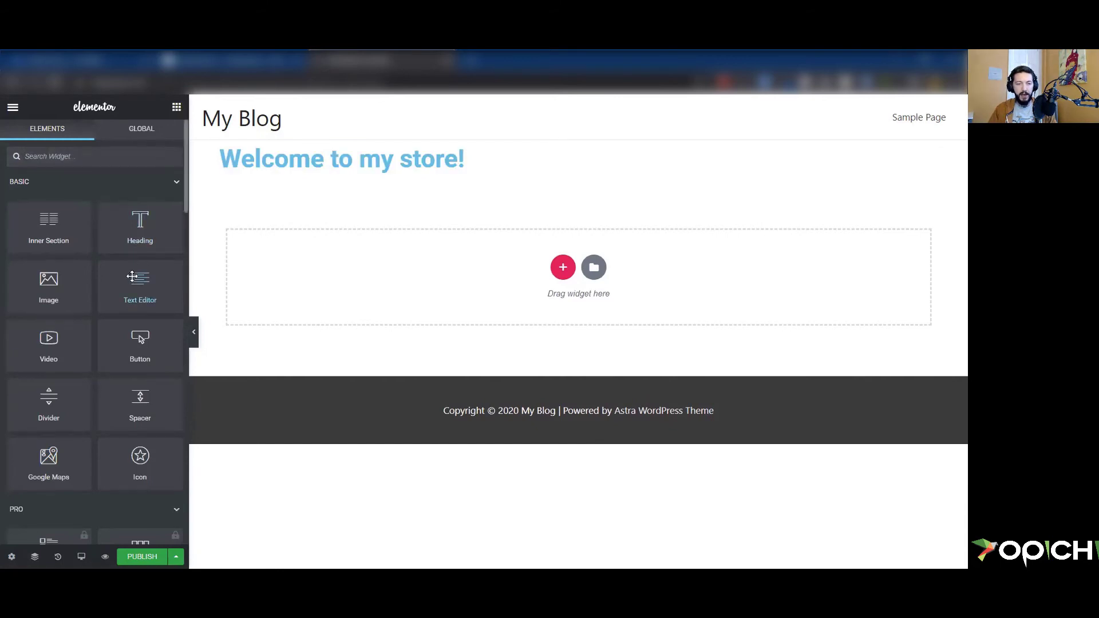
pyautogui.moveTo(136, 288); pyautogui.dragTo(400, 189)
pyautogui.moveTo(81, 356); pyautogui.dragTo(29, 285)
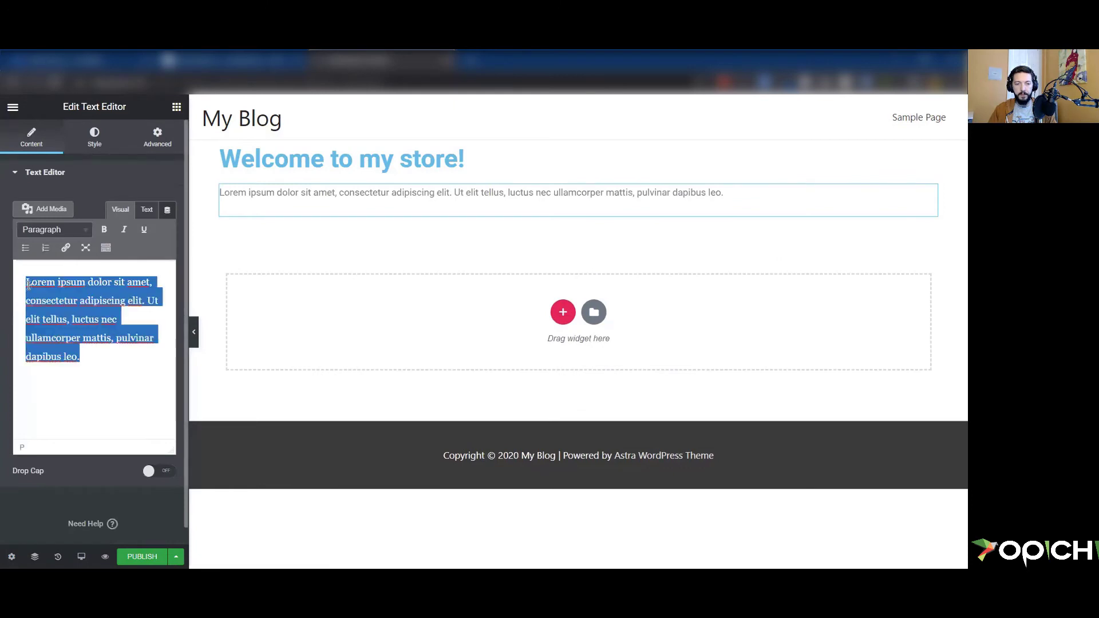
pyautogui.write('Wee sel')
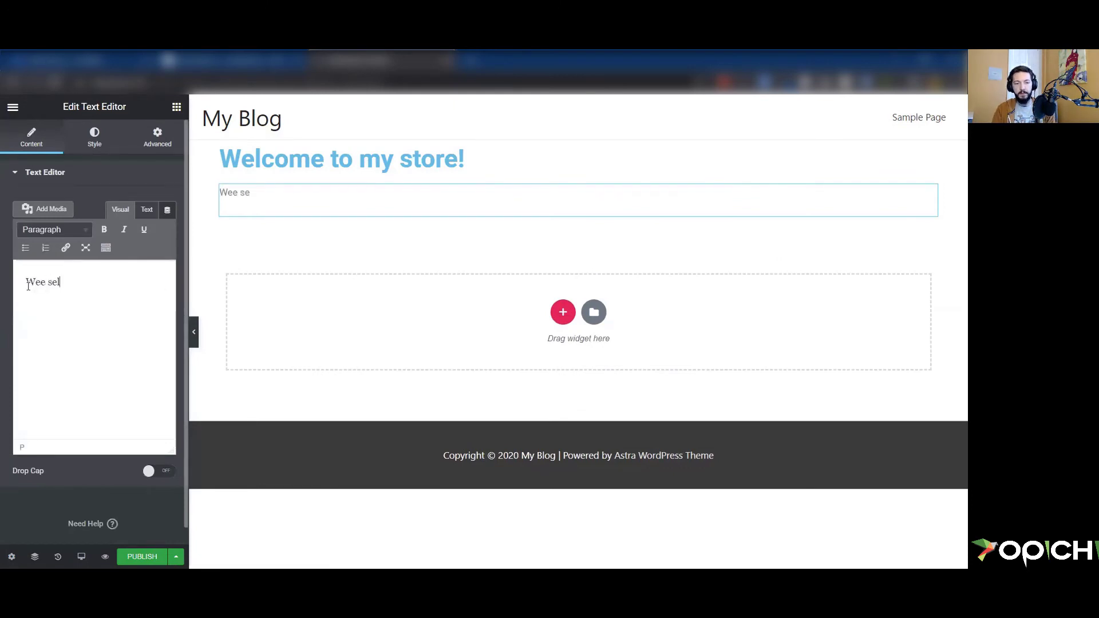
pyautogui.press('BackSpace')
pyautogui.press('BackSpace')
pyautogui.press('BackSpace')
pyautogui.press('BackSpace')
pyautogui.press('BackSpace')
pyautogui.write('sell widgets and suc')
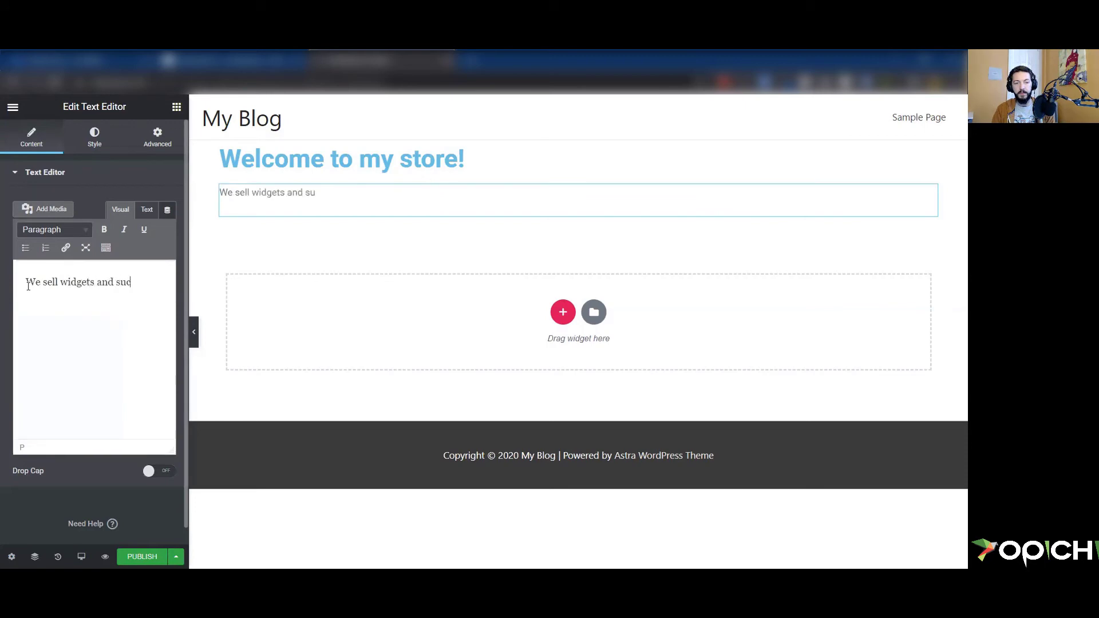
pyautogui.write('h.')
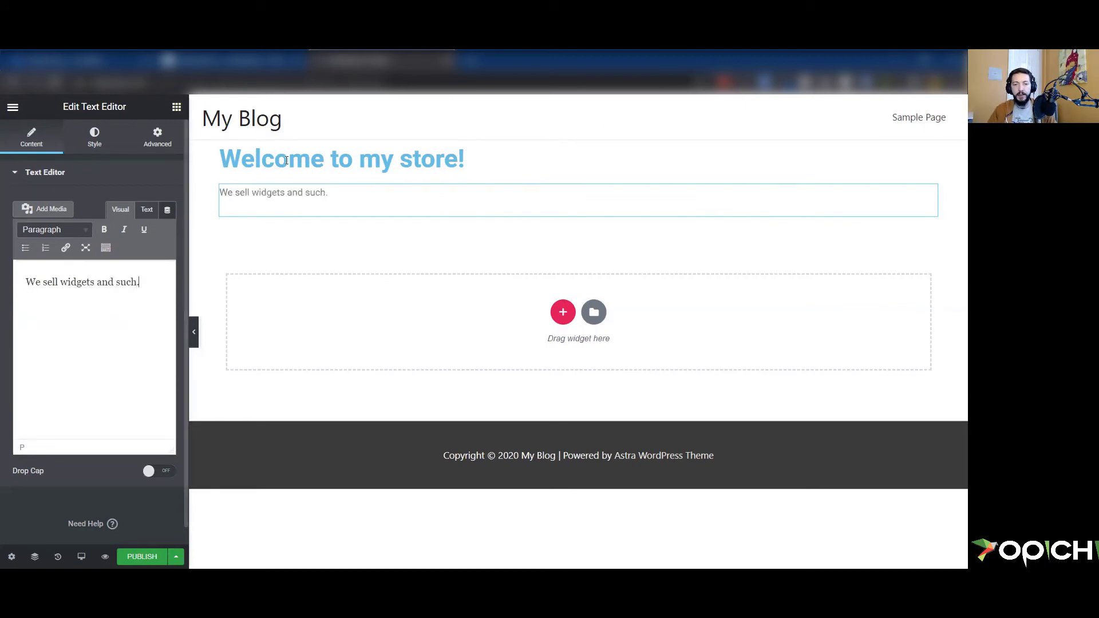
# Add a button widget below the "We sell widgets and such." text
pyautogui.click(176, 108)
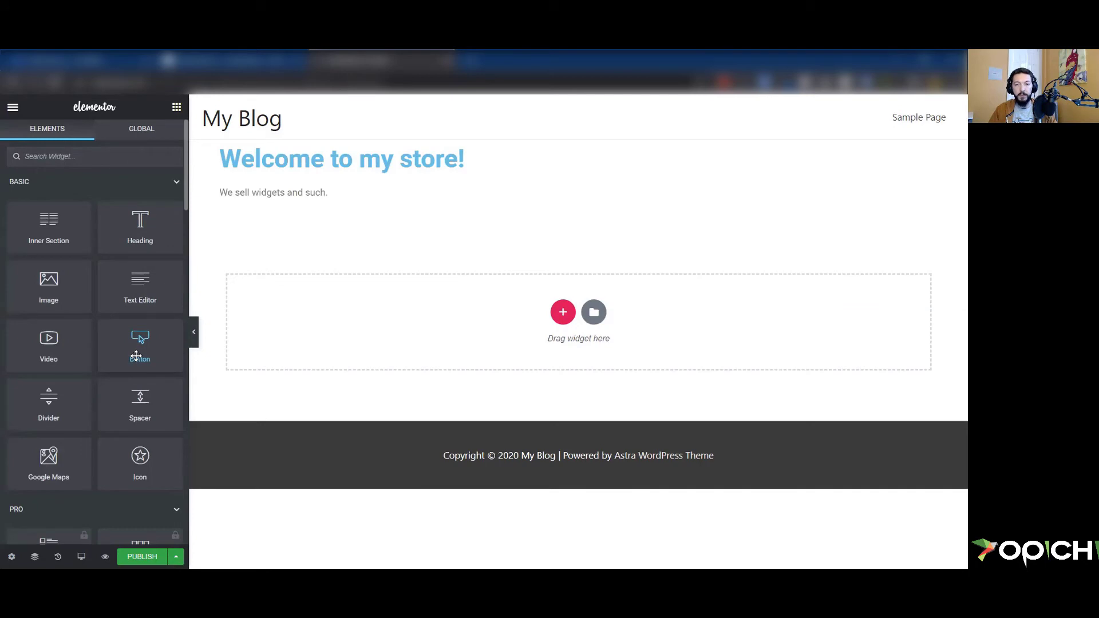
pyautogui.moveTo(136, 356); pyautogui.dragTo(362, 267)
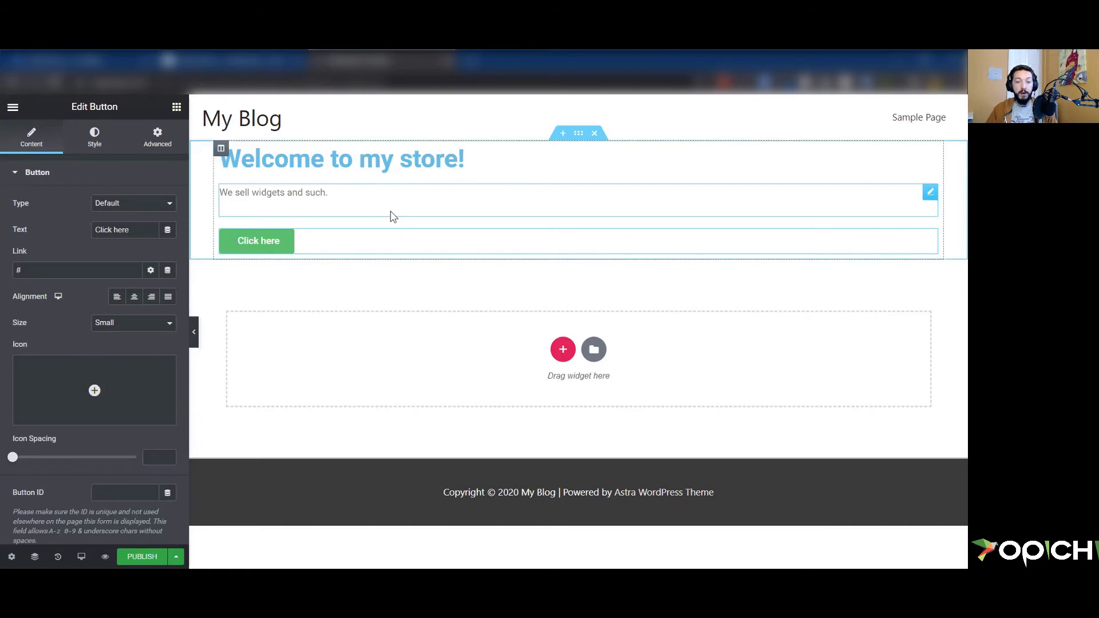
# Set the button's text to "Shop Now", its size to Large and its alignment to center
pyautogui.click(41, 272)
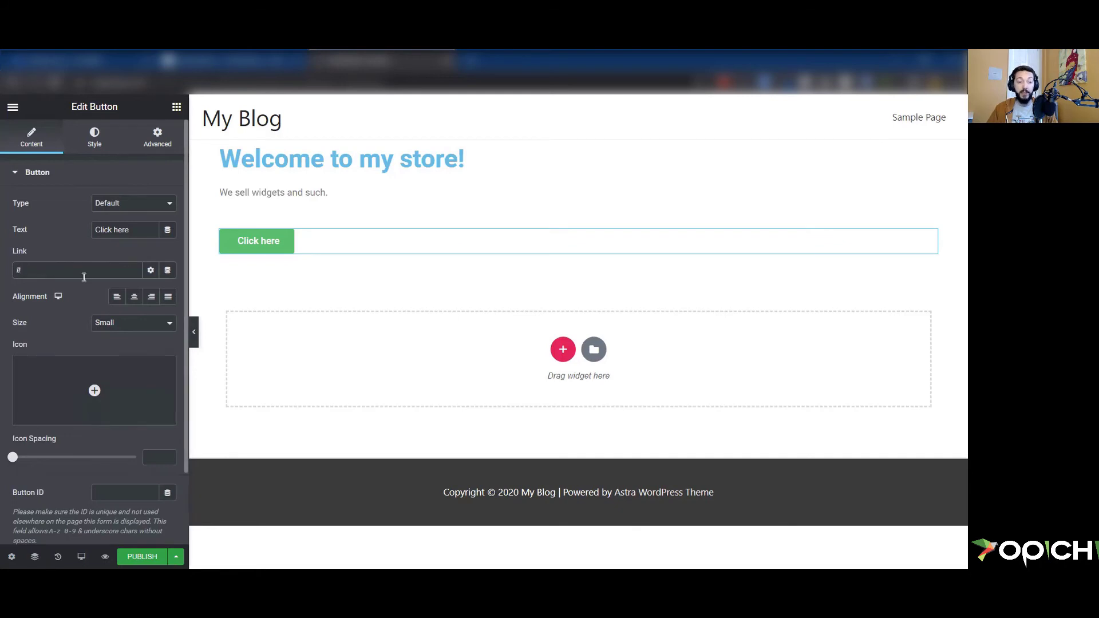
pyautogui.scroll(-2, 81, 283)
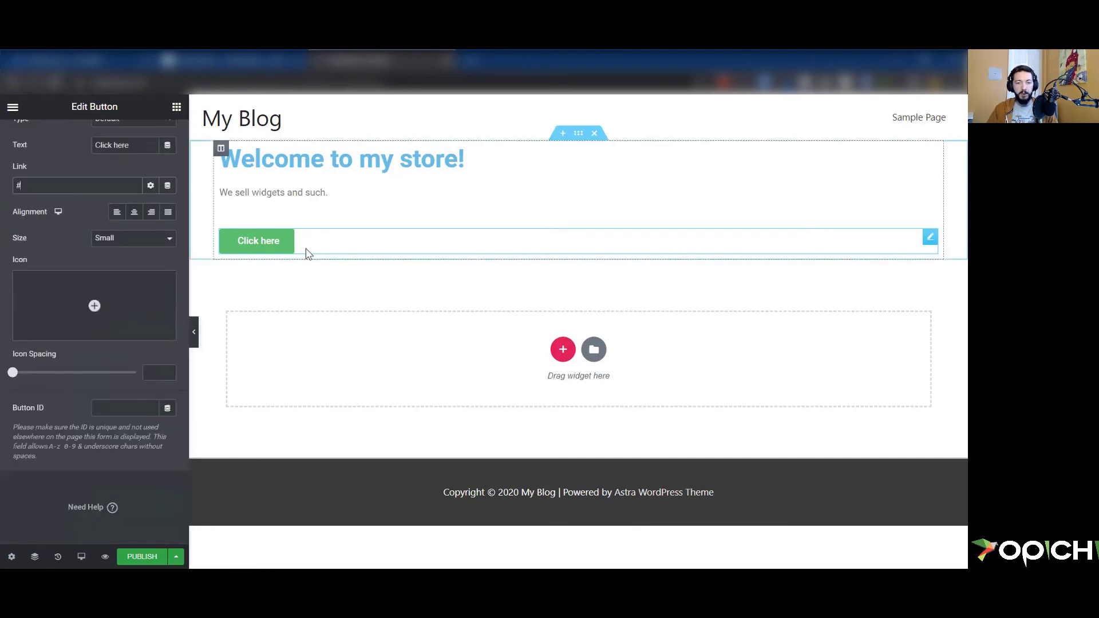
pyautogui.tripleClick(121, 147)
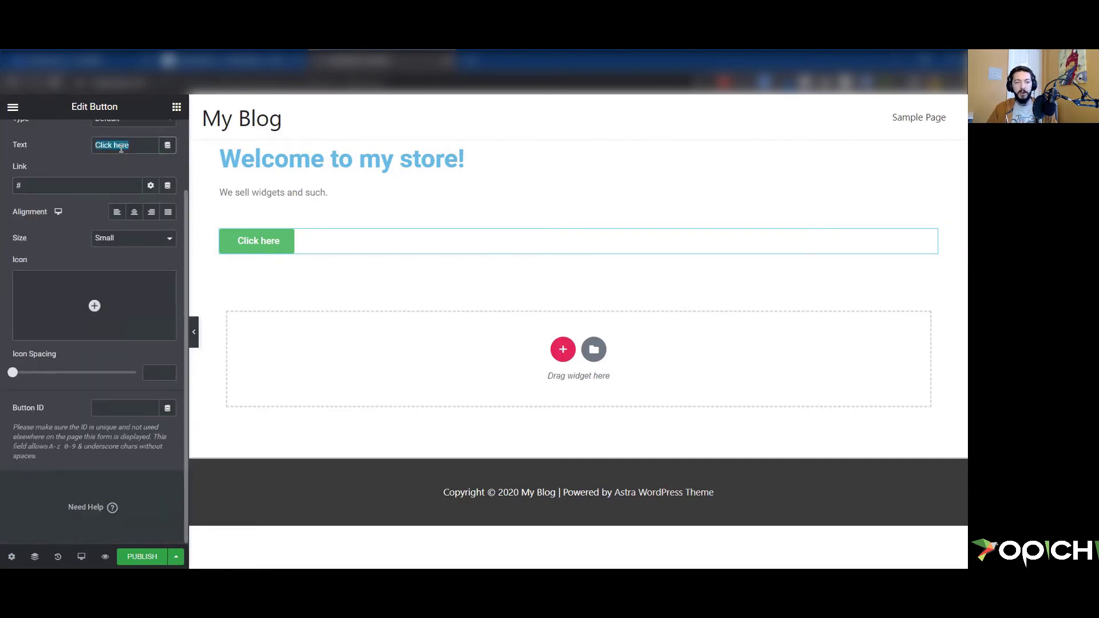
pyautogui.write('Shop Now')
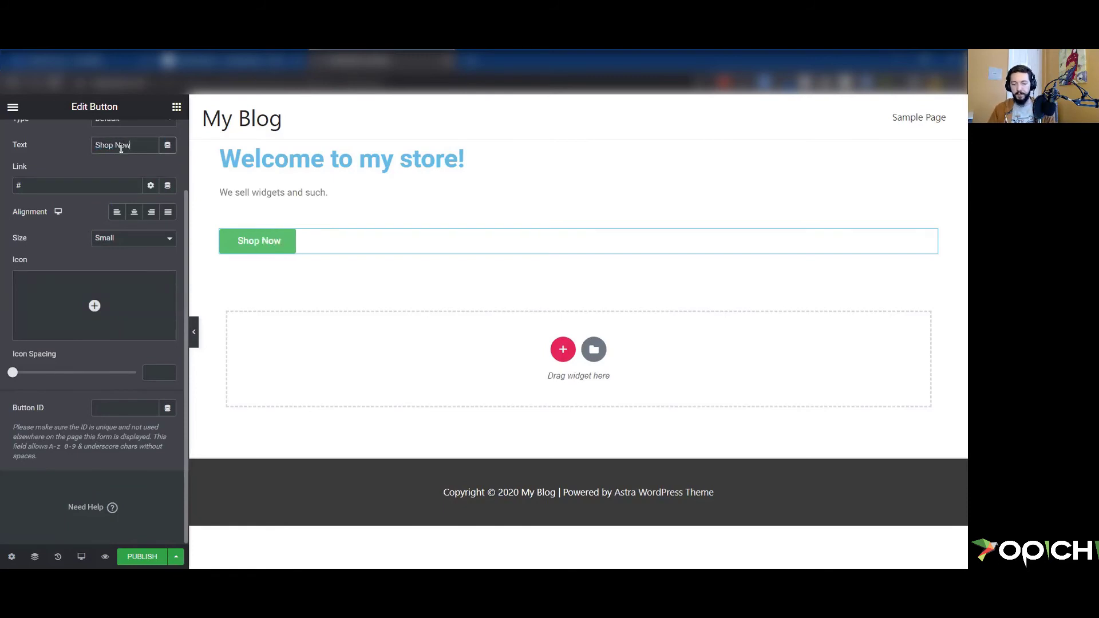
pyautogui.click(157, 238)
pyautogui.click(140, 318)
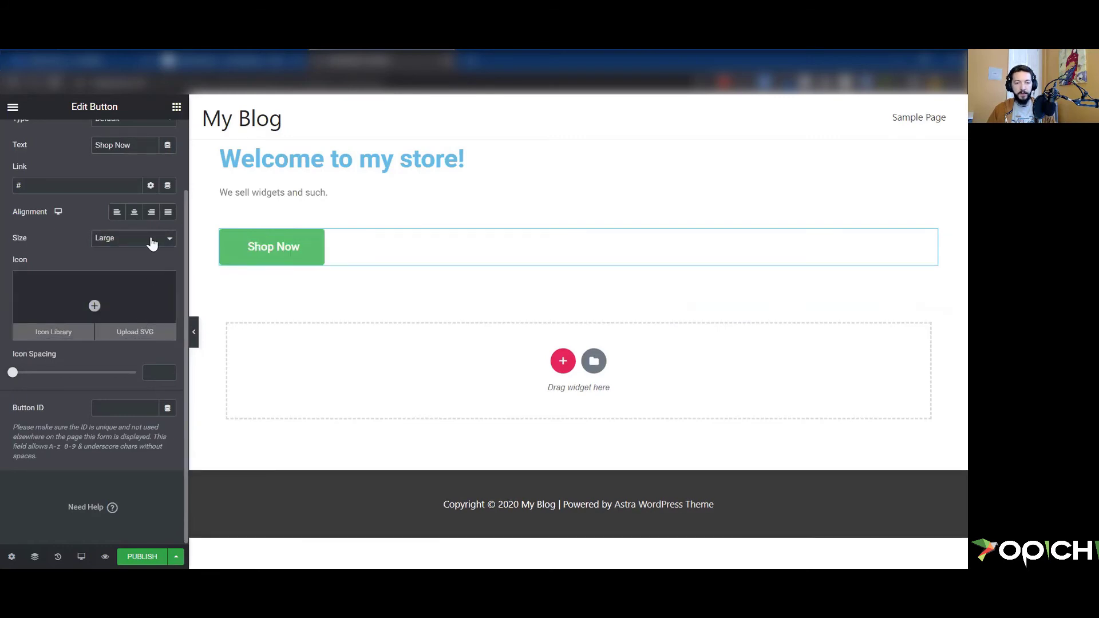
pyautogui.click(134, 212)
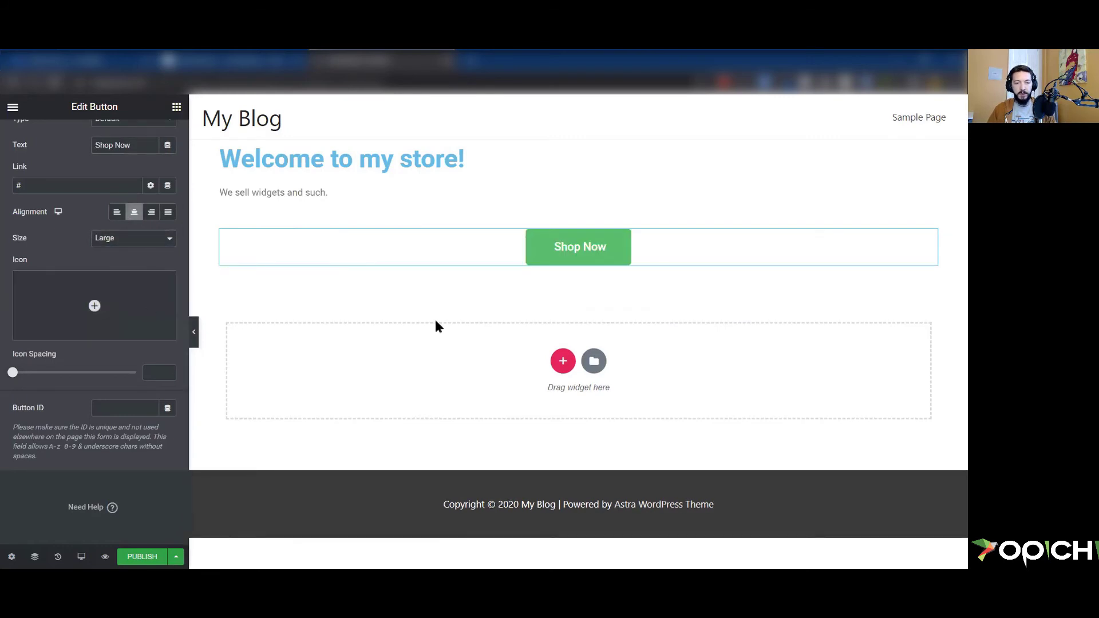
# Center the "Welcome to my store!" heading and the "We sell widgets and such." text
pyautogui.click(245, 172)
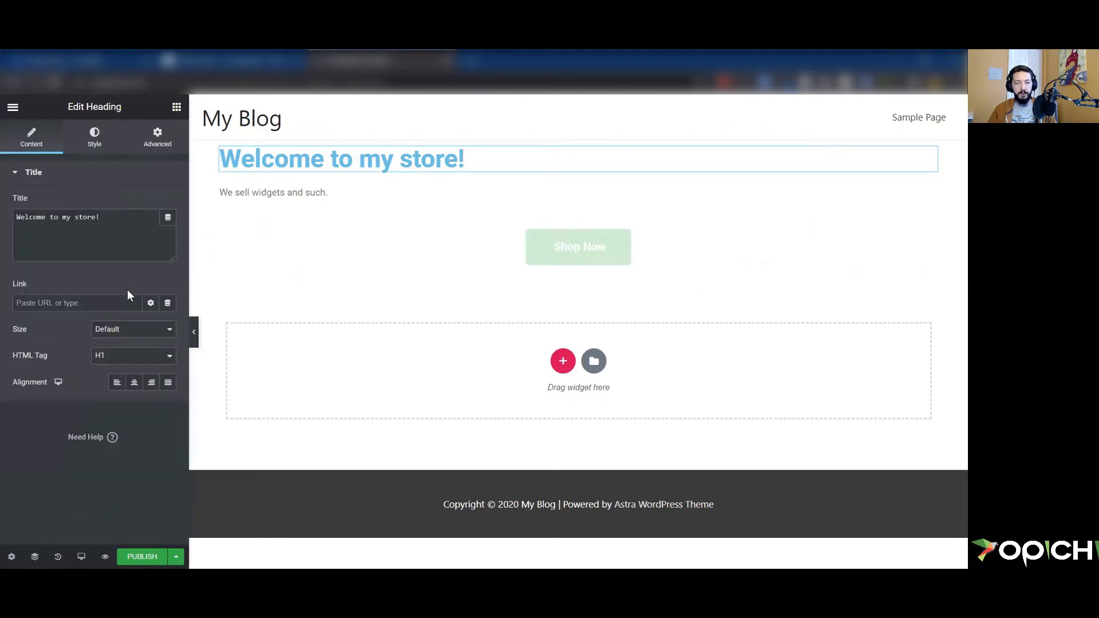
pyautogui.click(142, 385)
pyautogui.click(289, 194)
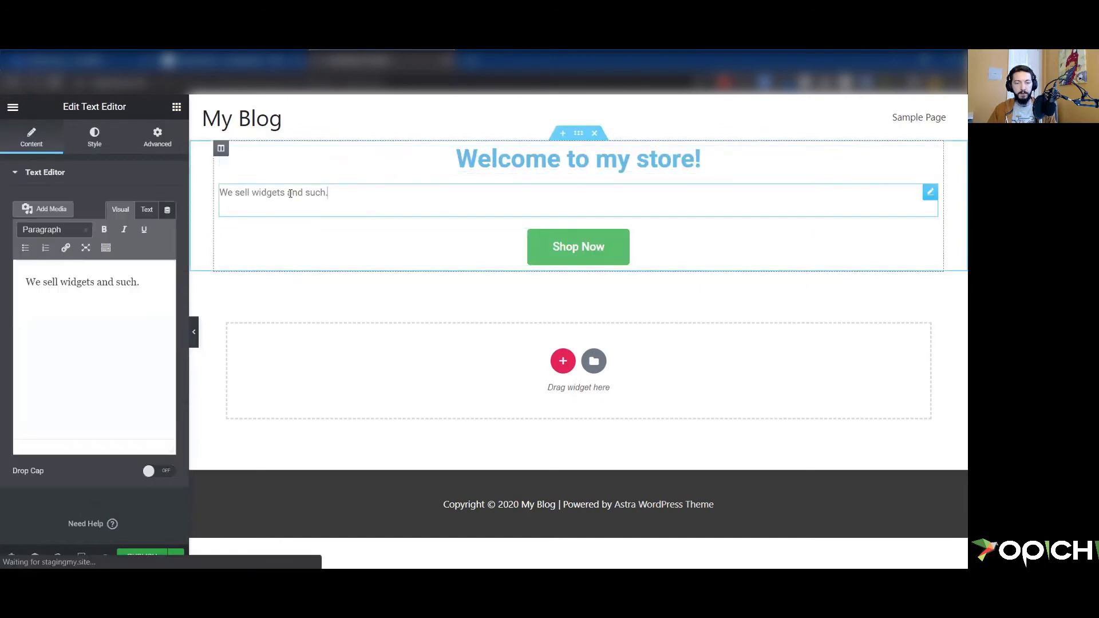
pyautogui.click(92, 144)
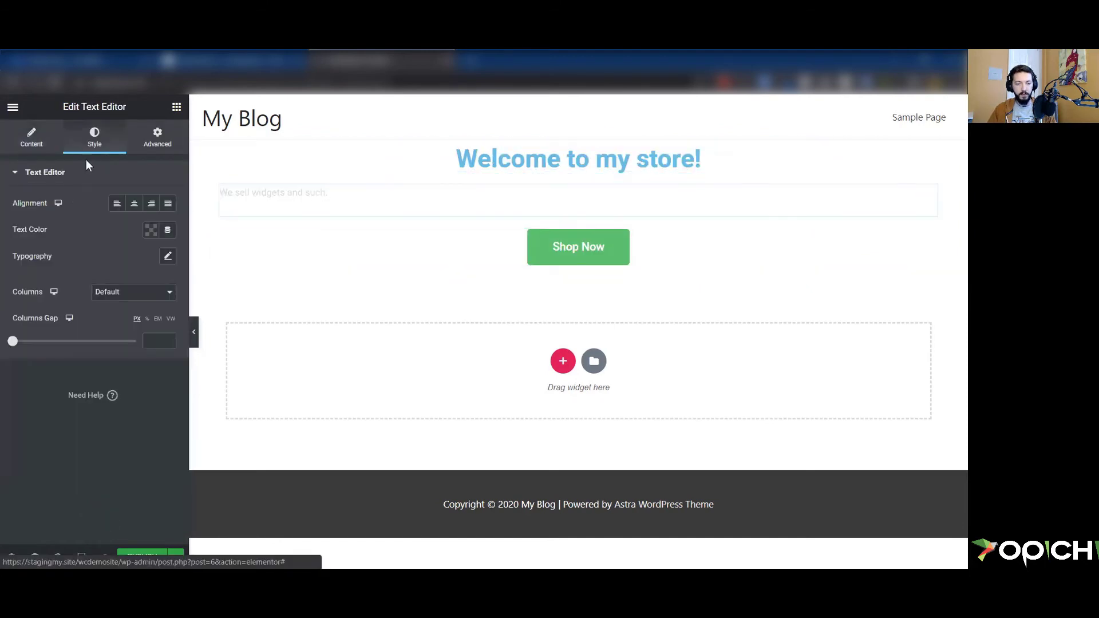
pyautogui.click(133, 206)
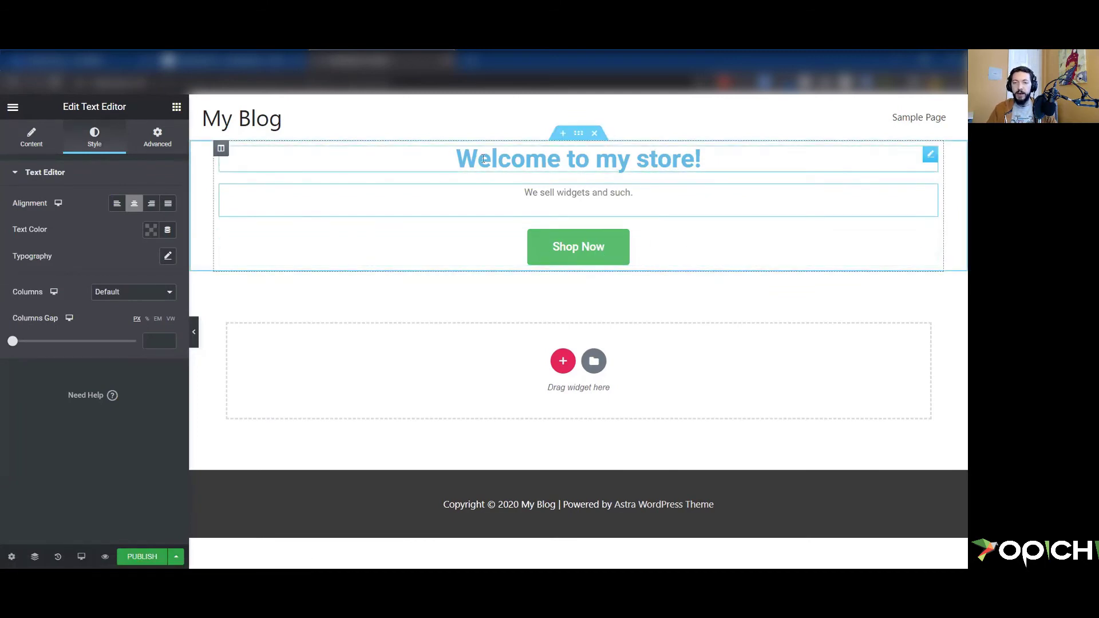
# Set the text color of the "Welcome to my store!" heading to black
pyautogui.click(464, 159)
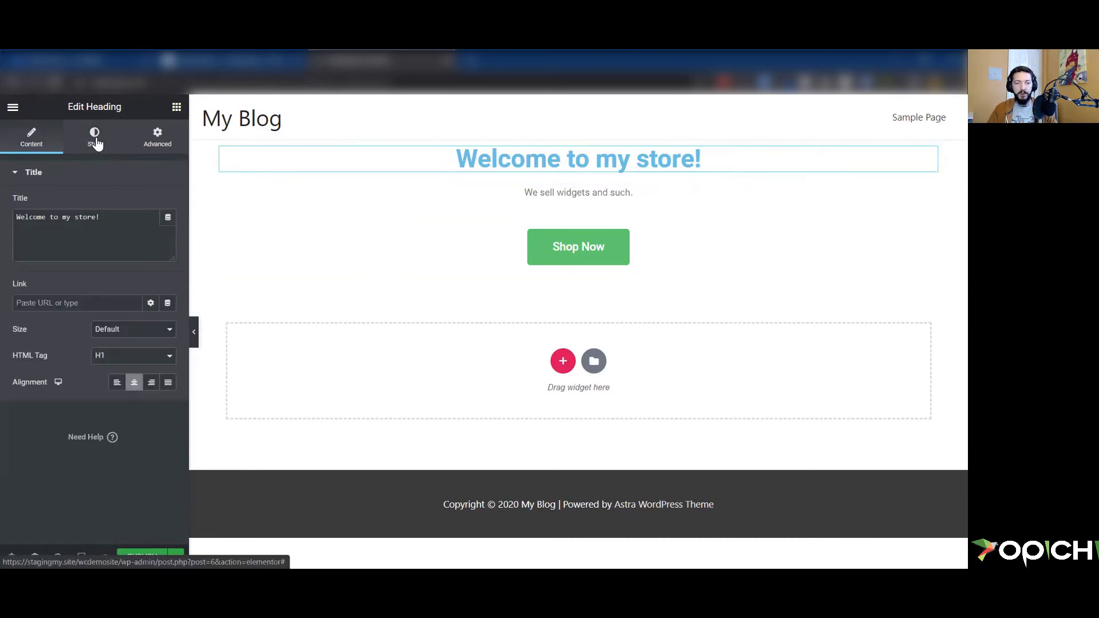
pyautogui.click(95, 143)
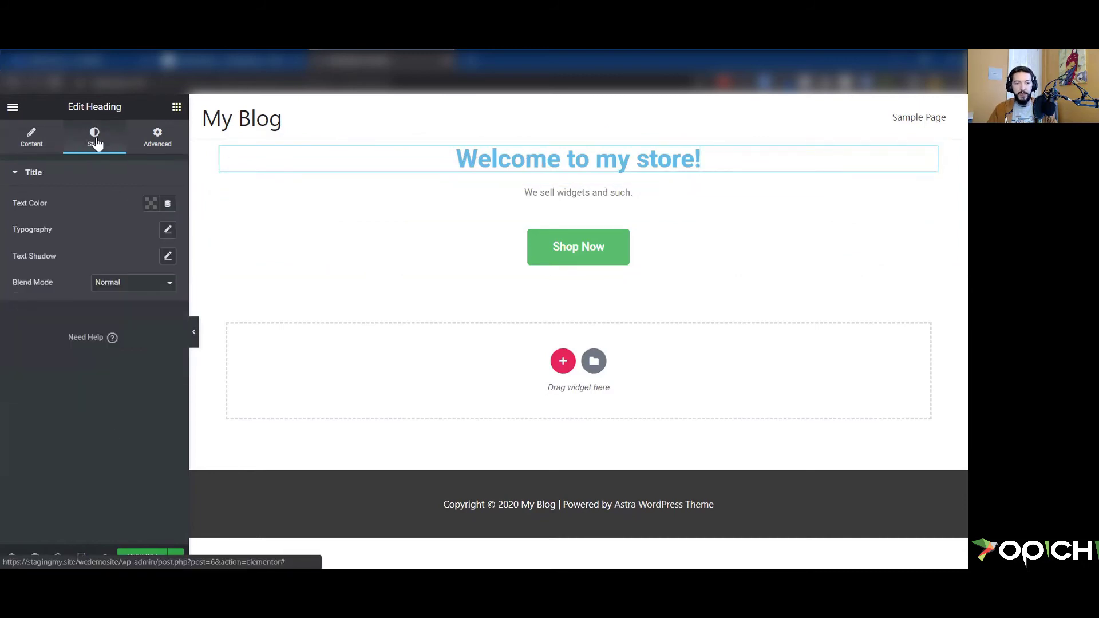
pyautogui.click(150, 204)
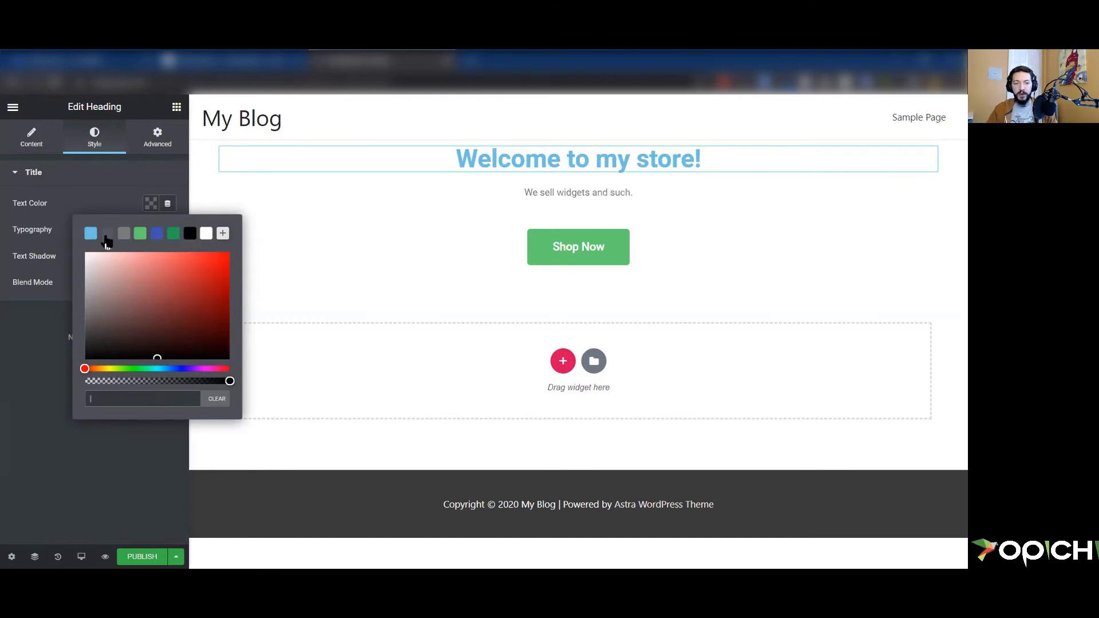
pyautogui.click(123, 233)
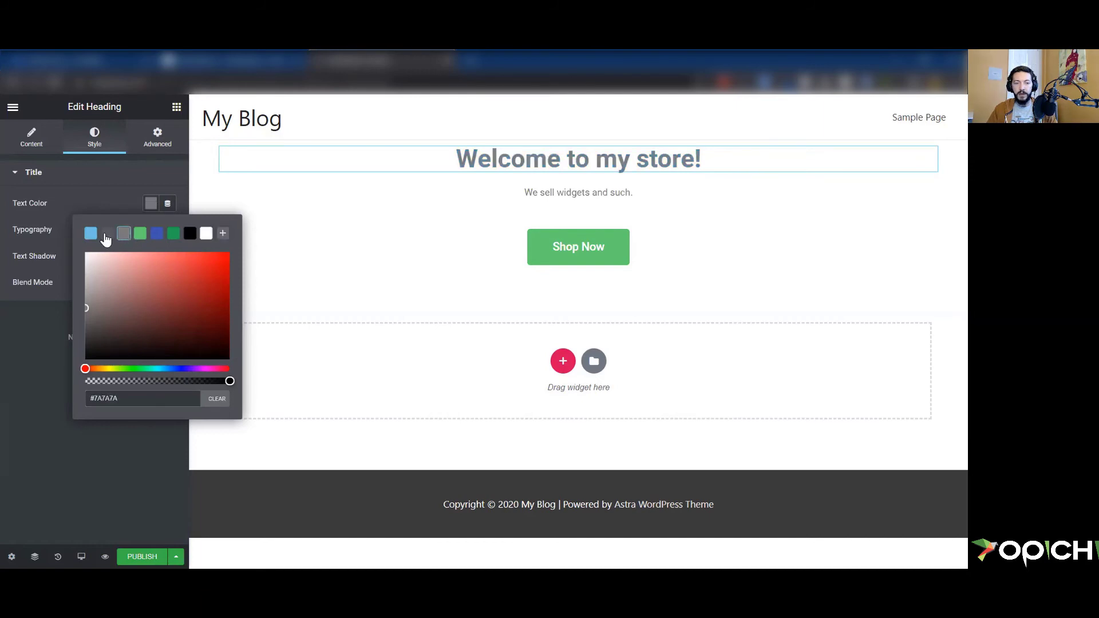
pyautogui.click(108, 234)
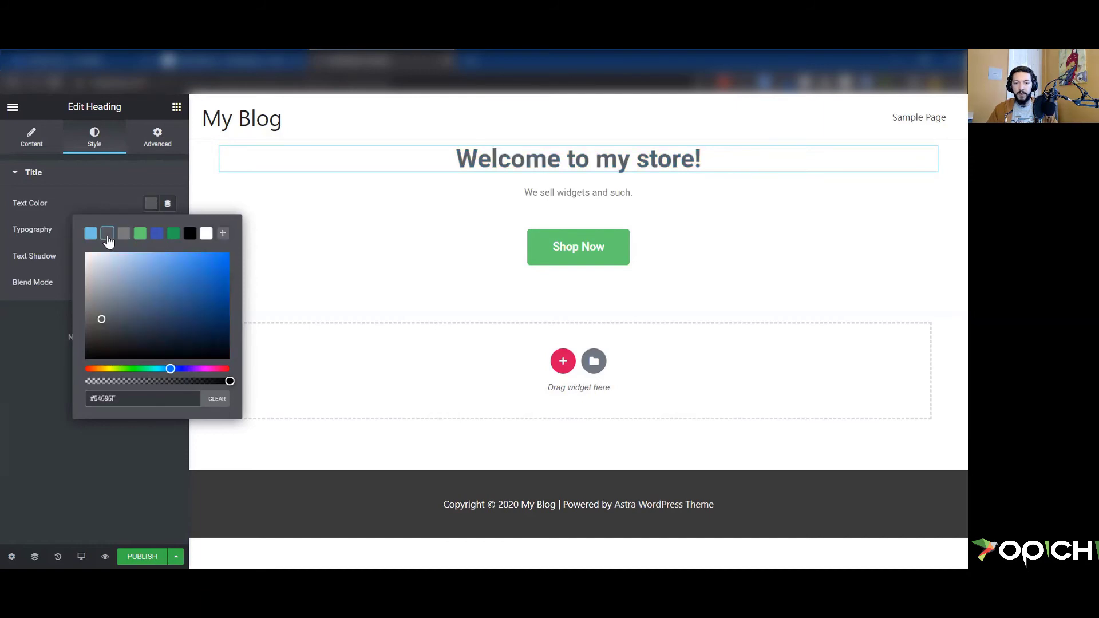
pyautogui.click(191, 235)
# Set the text color of the "We sell widgets and such." paragraph to green #23A455
pyautogui.click(585, 192)
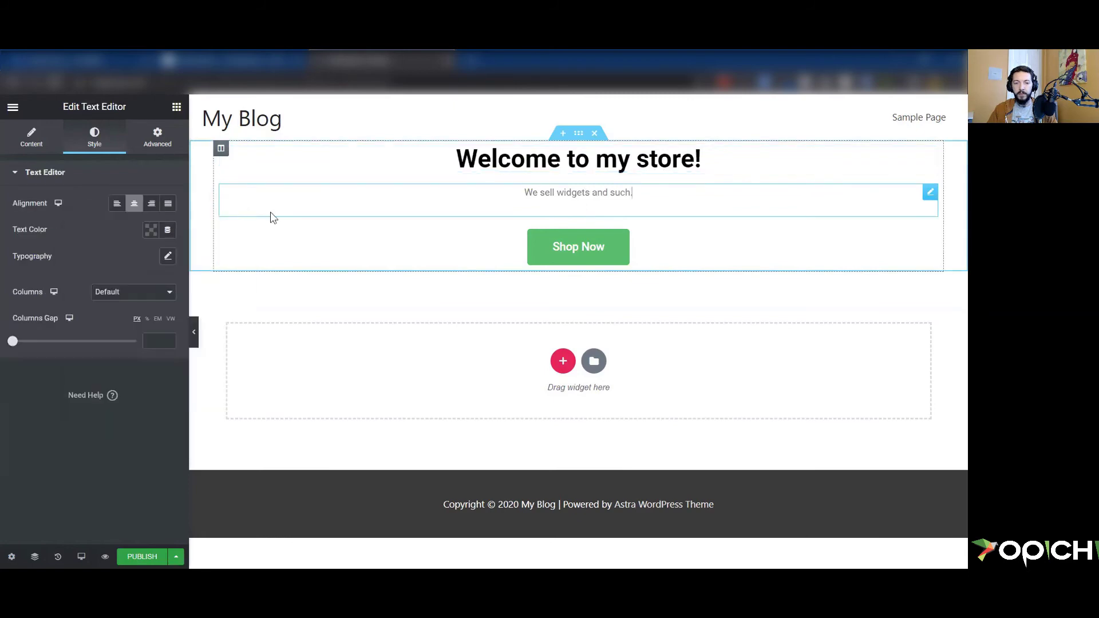
pyautogui.click(150, 231)
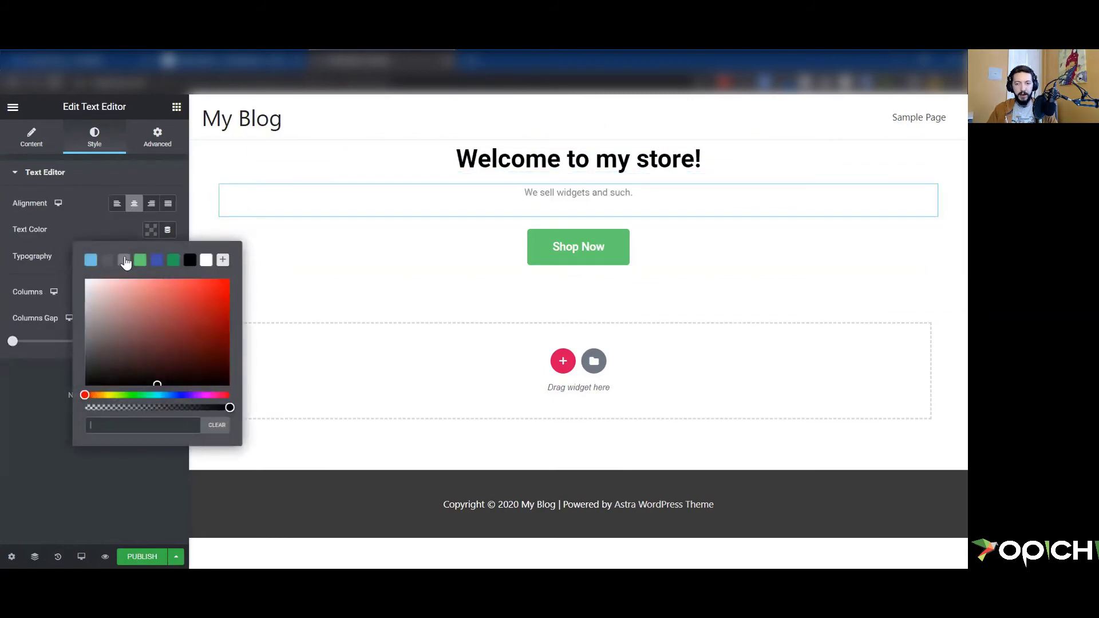
pyautogui.click(108, 264)
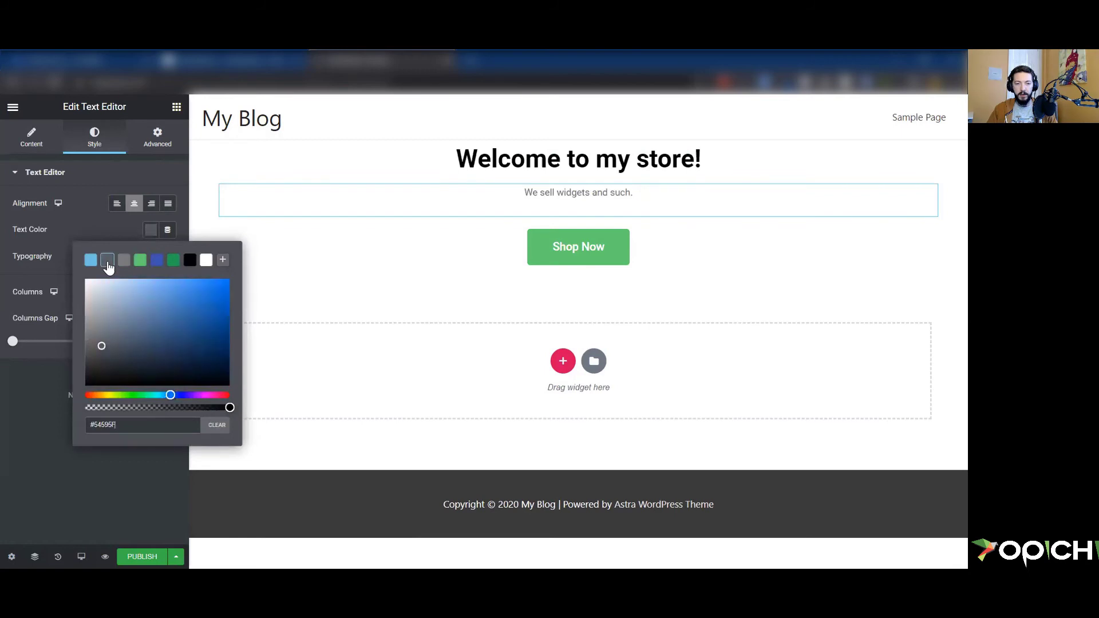
pyautogui.click(92, 265)
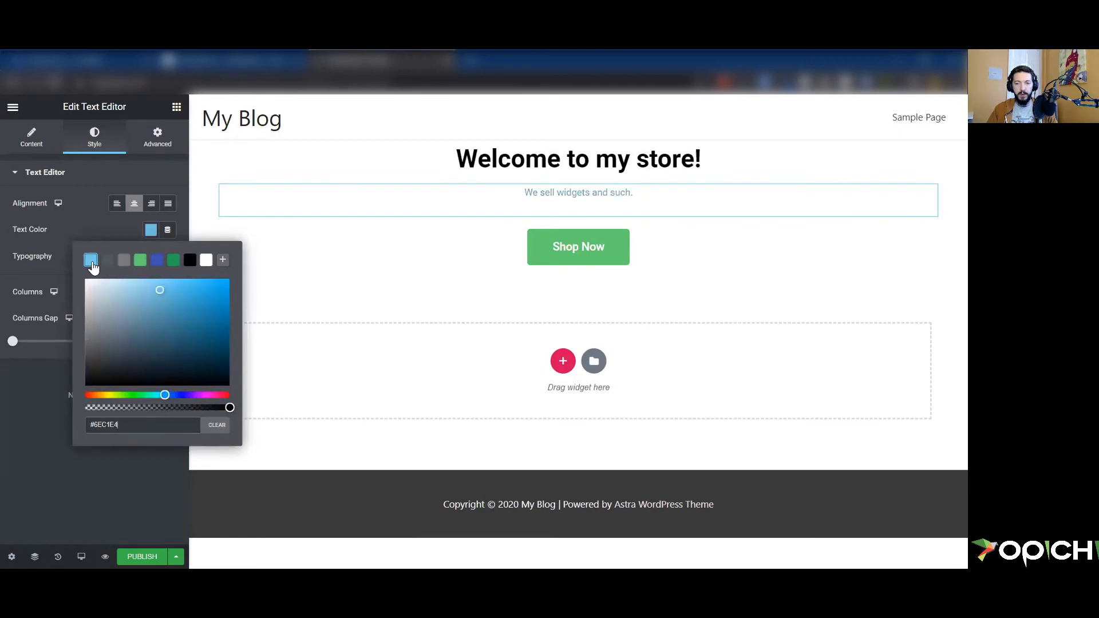
pyautogui.click(173, 261)
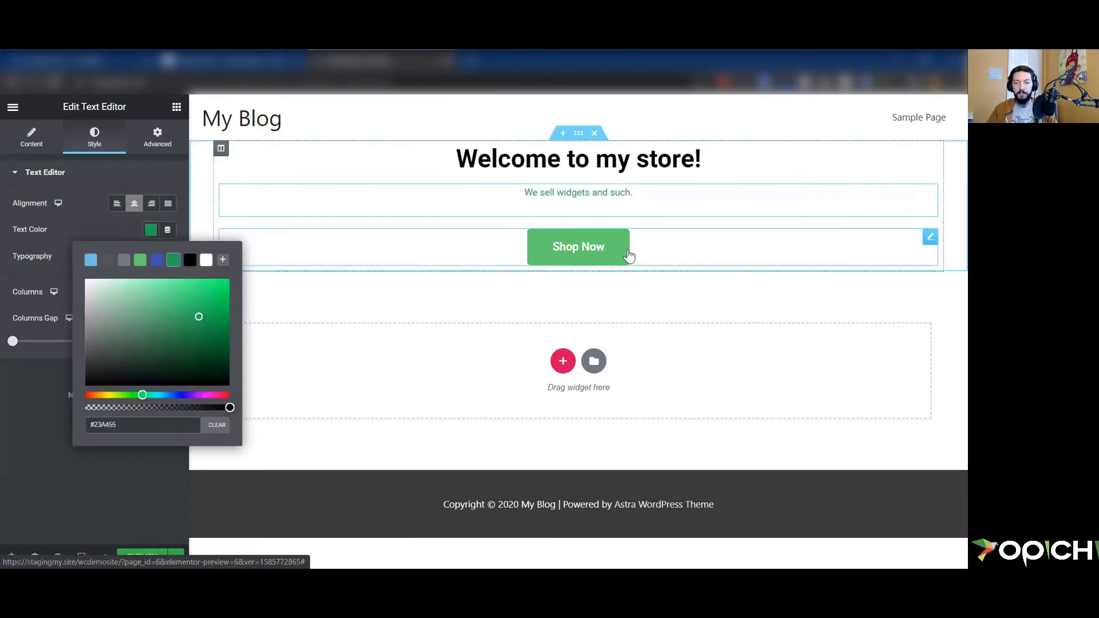
pyautogui.click(744, 235)
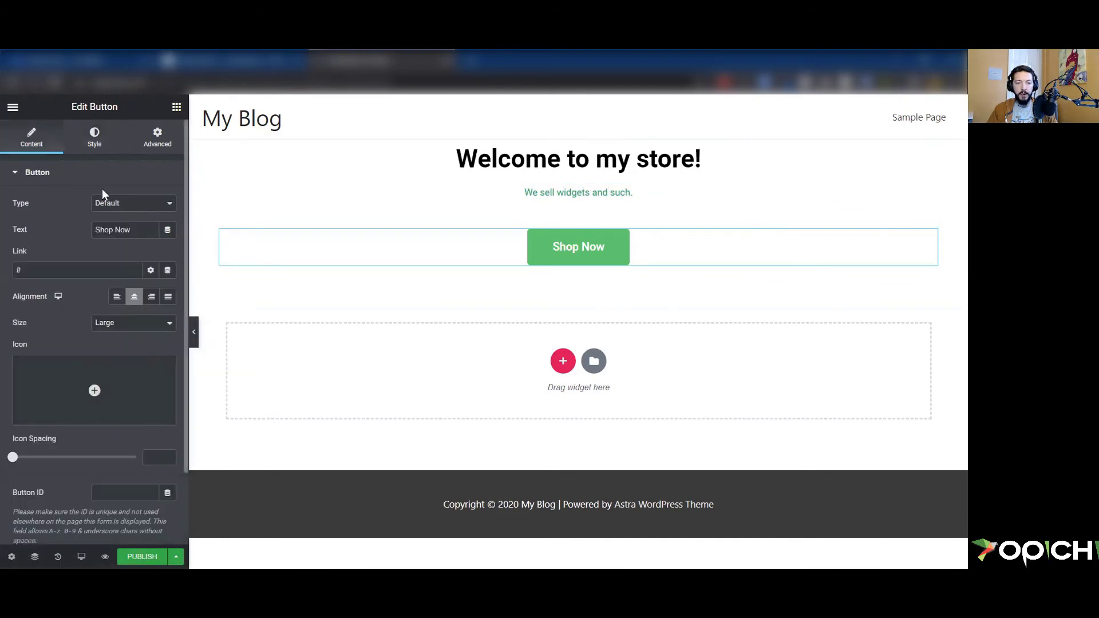
pyautogui.click(91, 143)
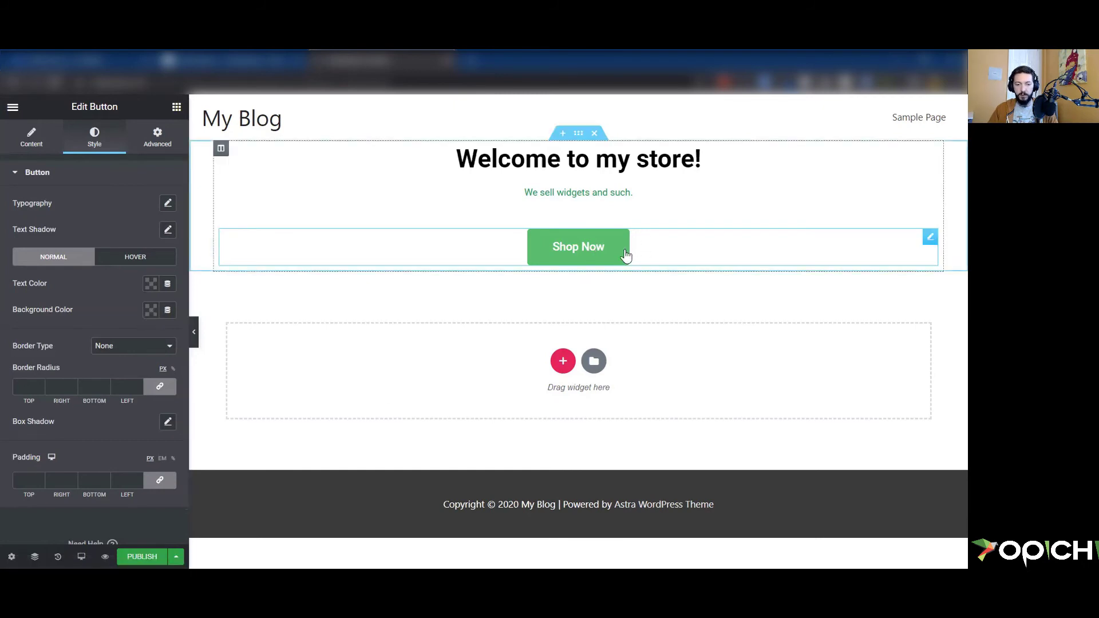
pyautogui.click(122, 262)
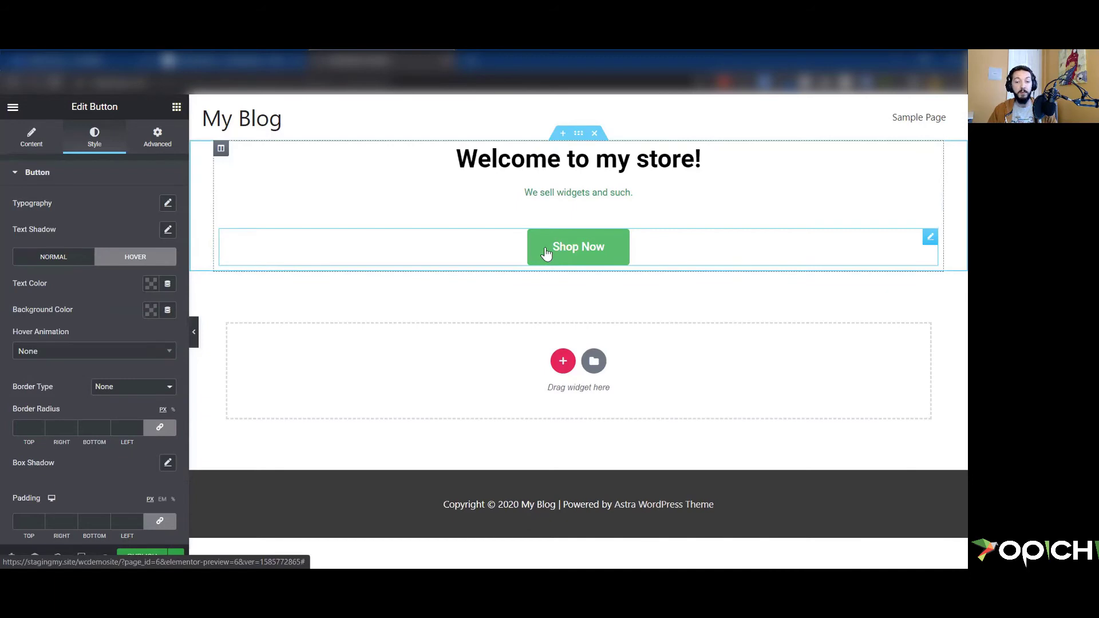
pyautogui.click(62, 263)
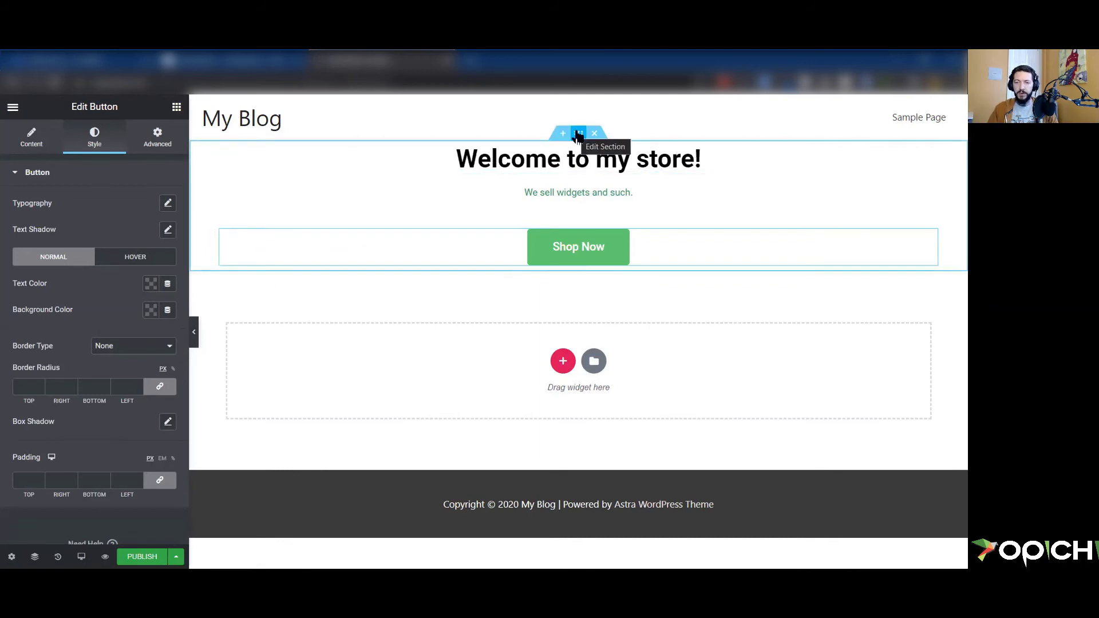
# Set the welcome section's height to Min Height with a minimum of 400 px
pyautogui.click(578, 134)
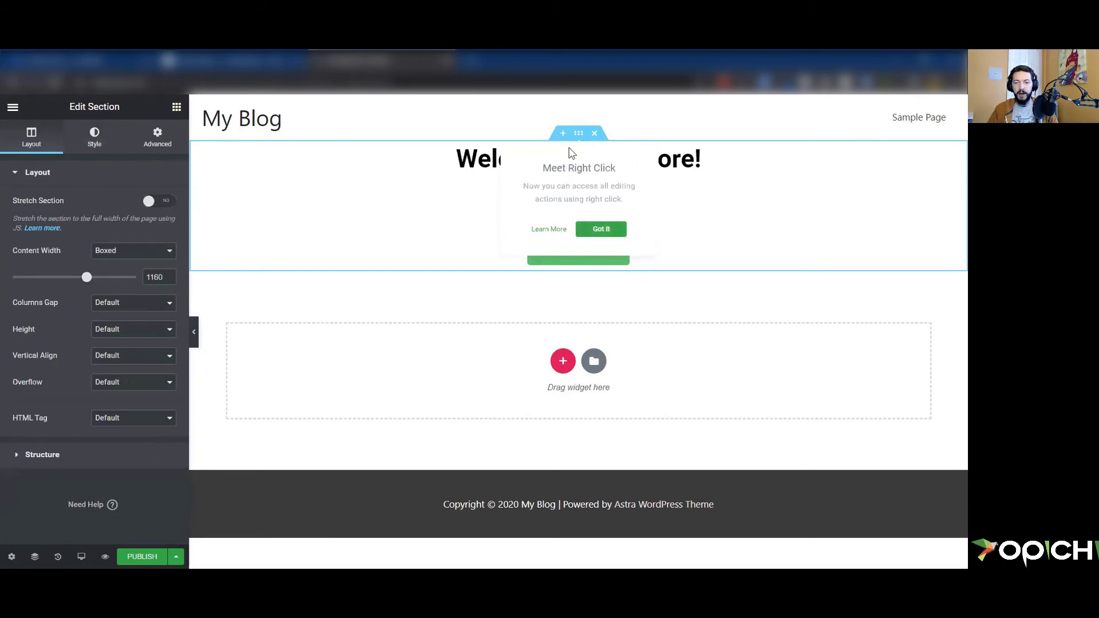
pyautogui.rightClick(580, 133)
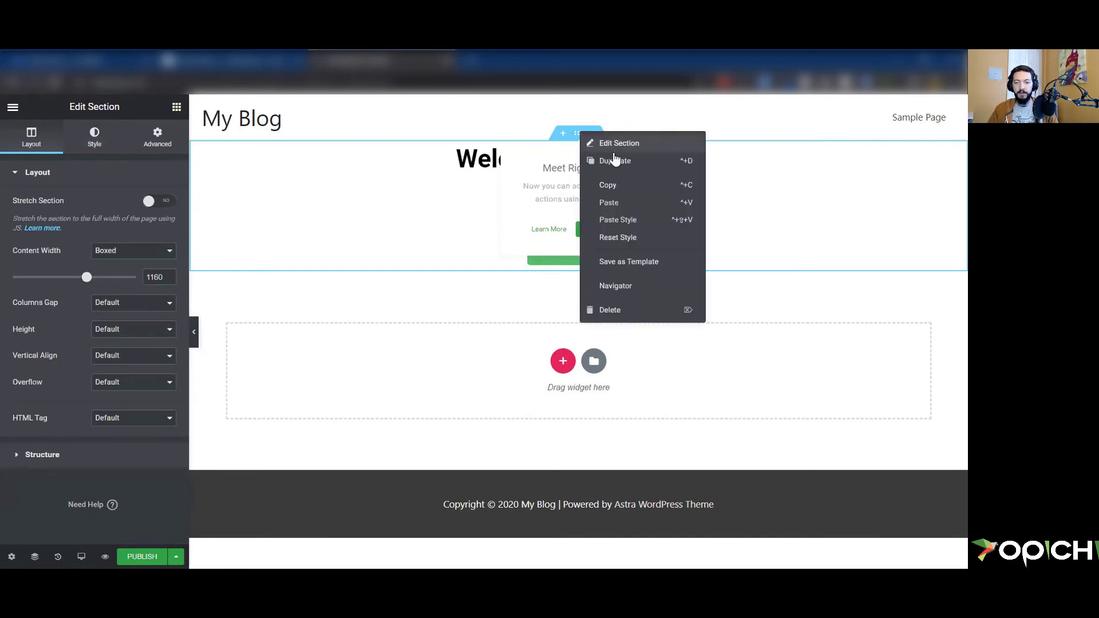
pyautogui.click(649, 151)
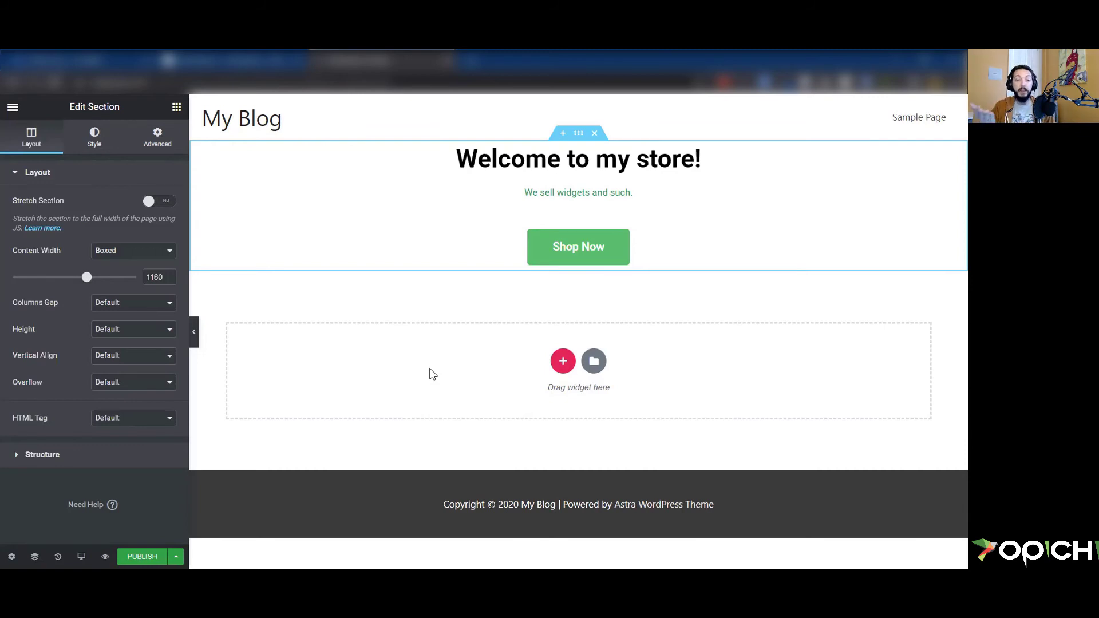
pyautogui.click(129, 332)
pyautogui.click(129, 388)
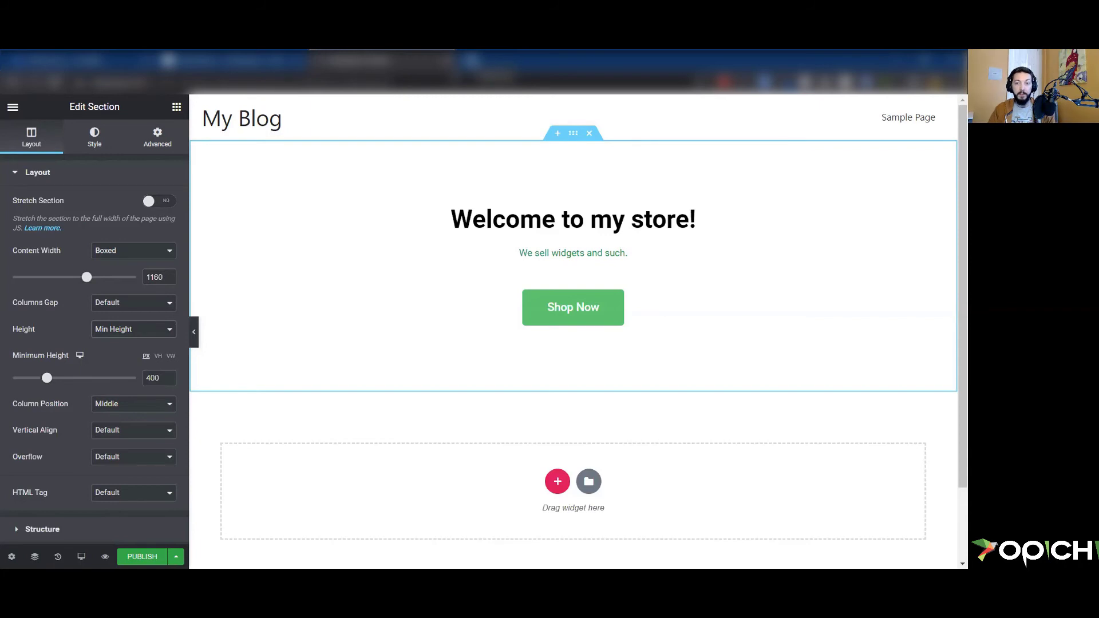
# Open the Pexels stock photo website in a new browser tab
pyautogui.click(471, 59)
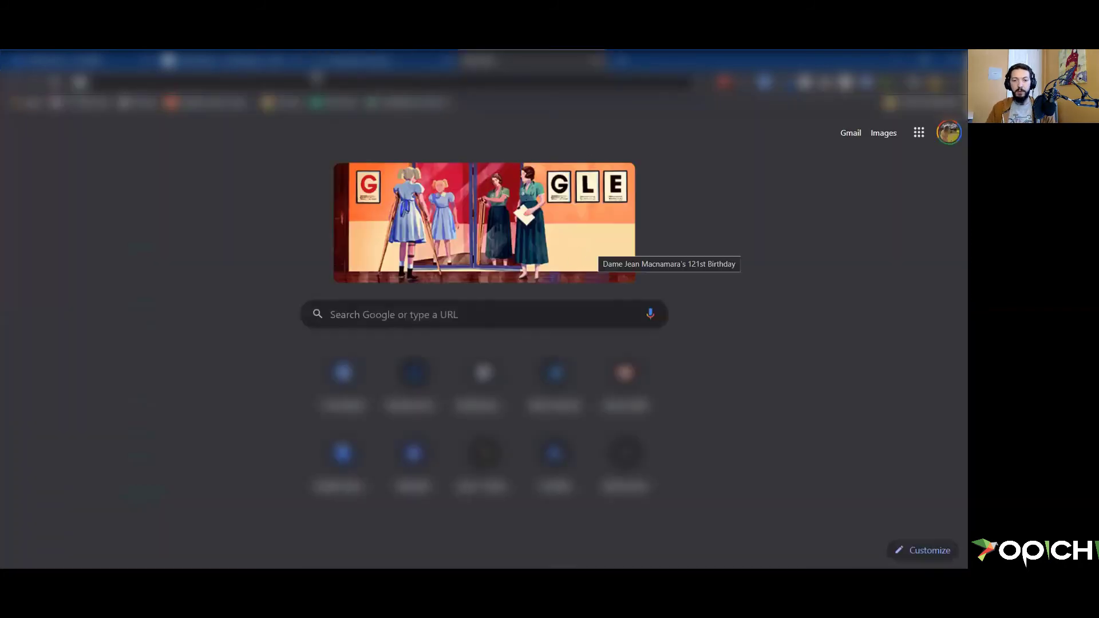
pyautogui.write('pexels')
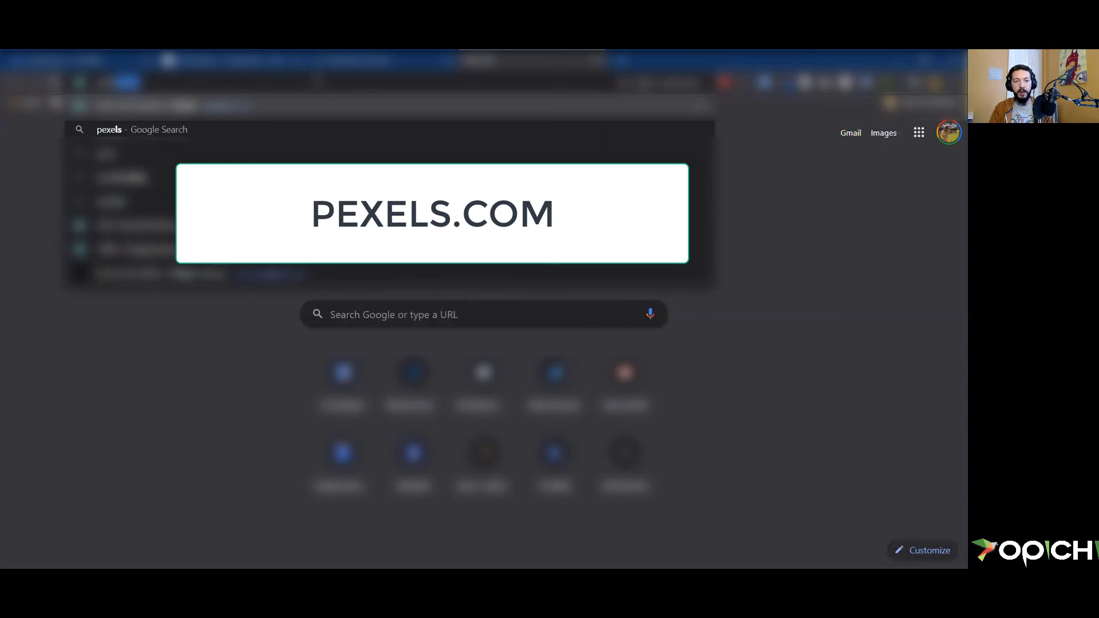
pyautogui.press('Return')
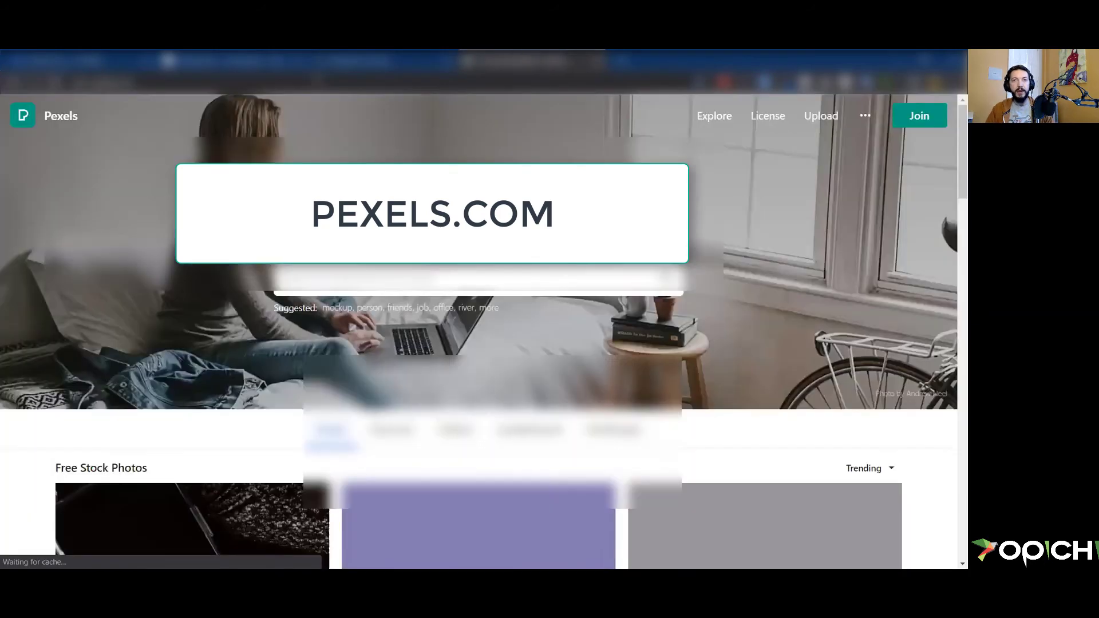
# Search the Pexels photo library for "products"
pyautogui.click(419, 273)
pyautogui.scroll(-4, 950, 246)
pyautogui.click(783, 194)
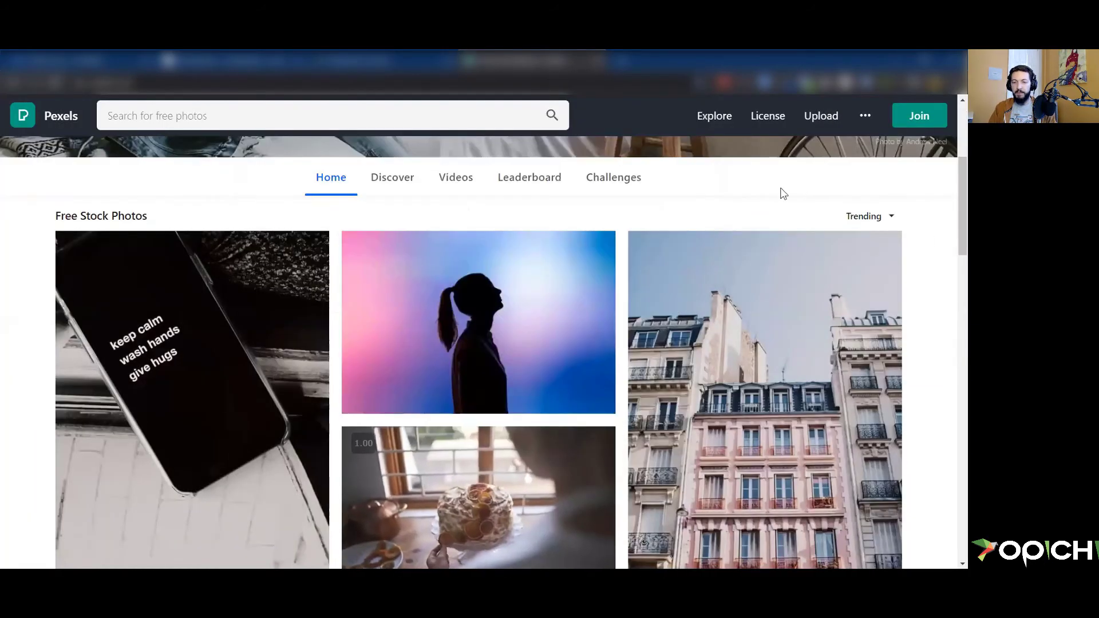
pyautogui.scroll(4, 749, 203)
pyautogui.click(332, 275)
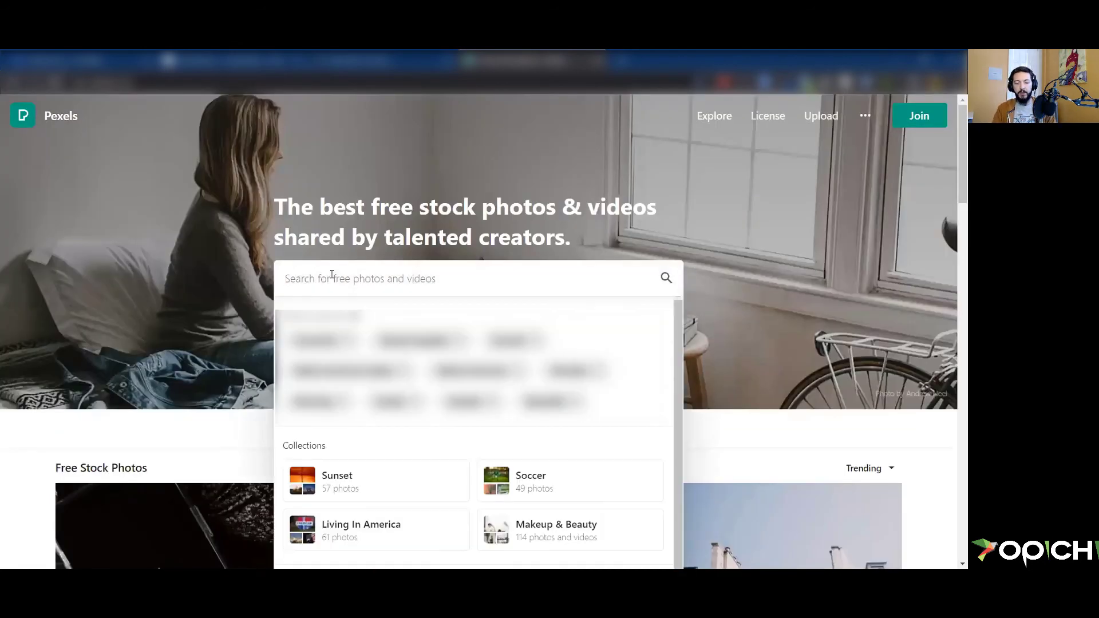
pyautogui.write('prod')
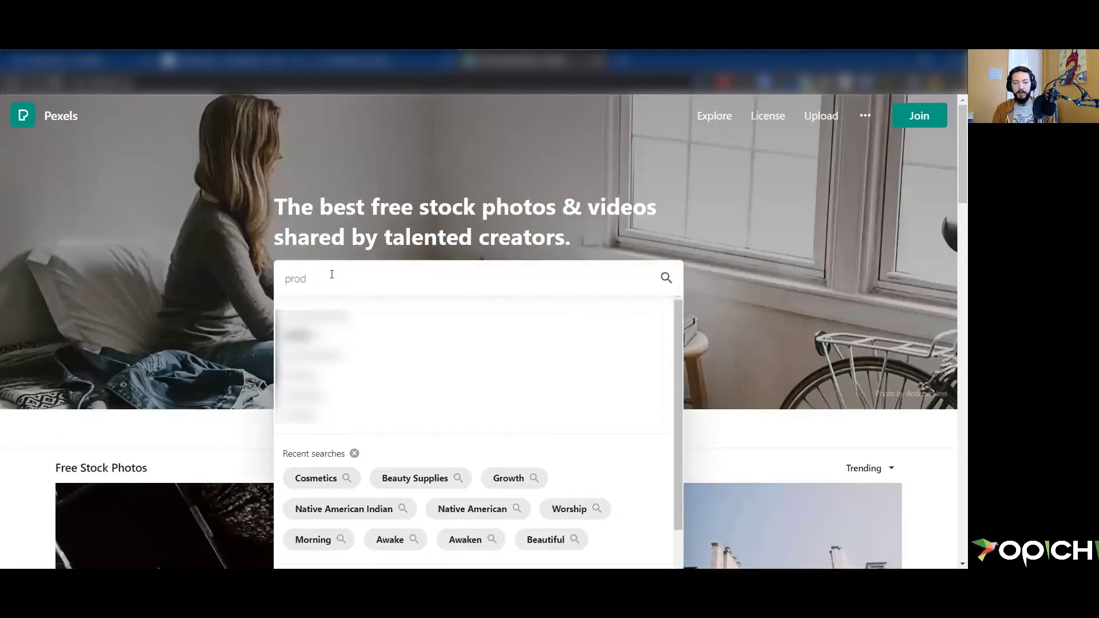
pyautogui.write('ucts')
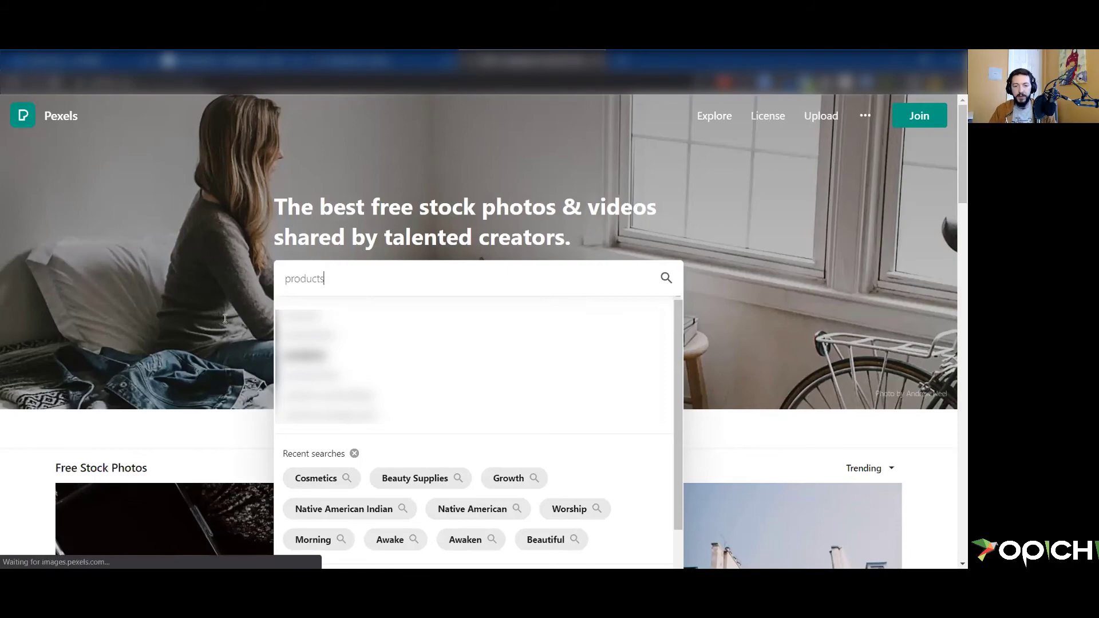
# Run the "products" search and open the photo of brown paper shopping bags from the results
pyautogui.press('Return')
pyautogui.scroll(-1, 312, 303)
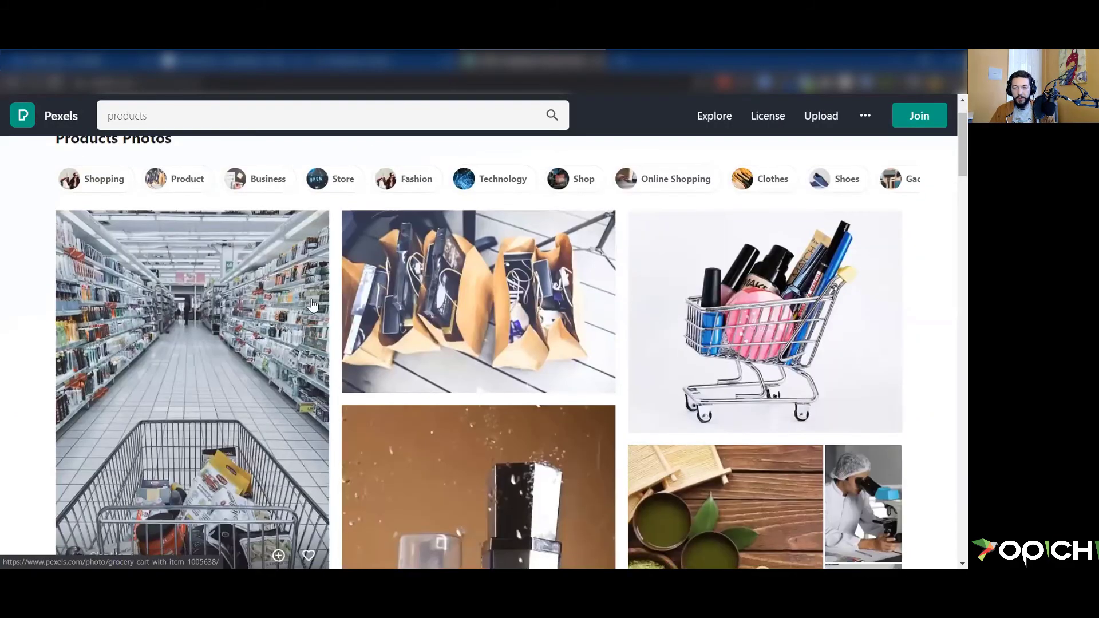
pyautogui.scroll(-5, 312, 306)
pyautogui.scroll(6, 513, 249)
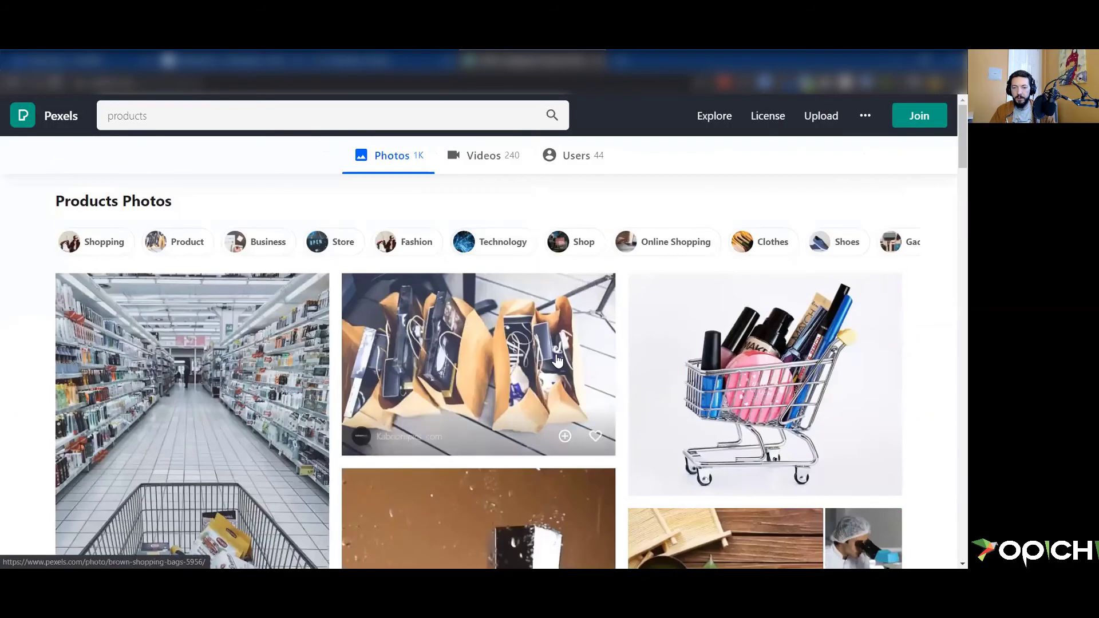
pyautogui.click(558, 361)
# Download the shopping bags photo in the Large (1920 x 1280) size and save it as a JPEG
pyautogui.click(842, 119)
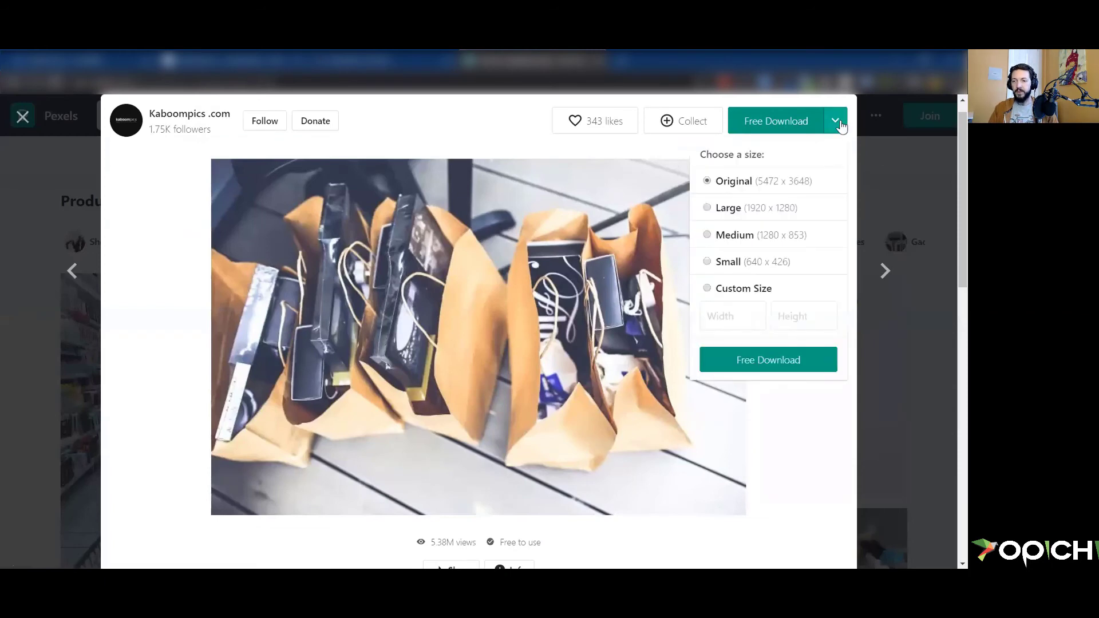
pyautogui.click(833, 119)
pyautogui.click(837, 122)
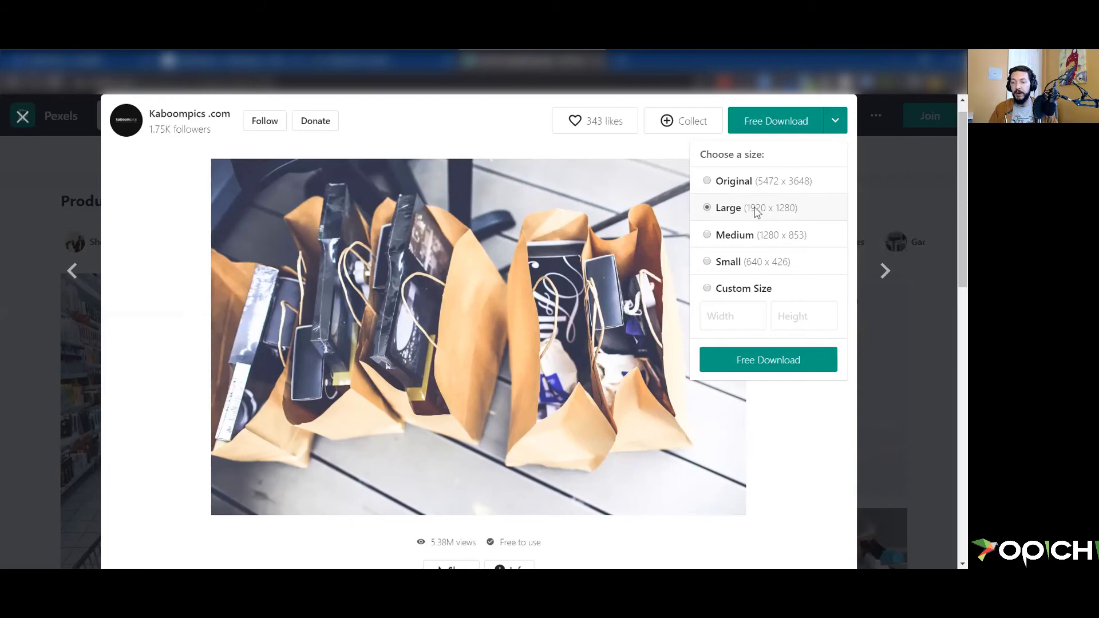
pyautogui.click(834, 121)
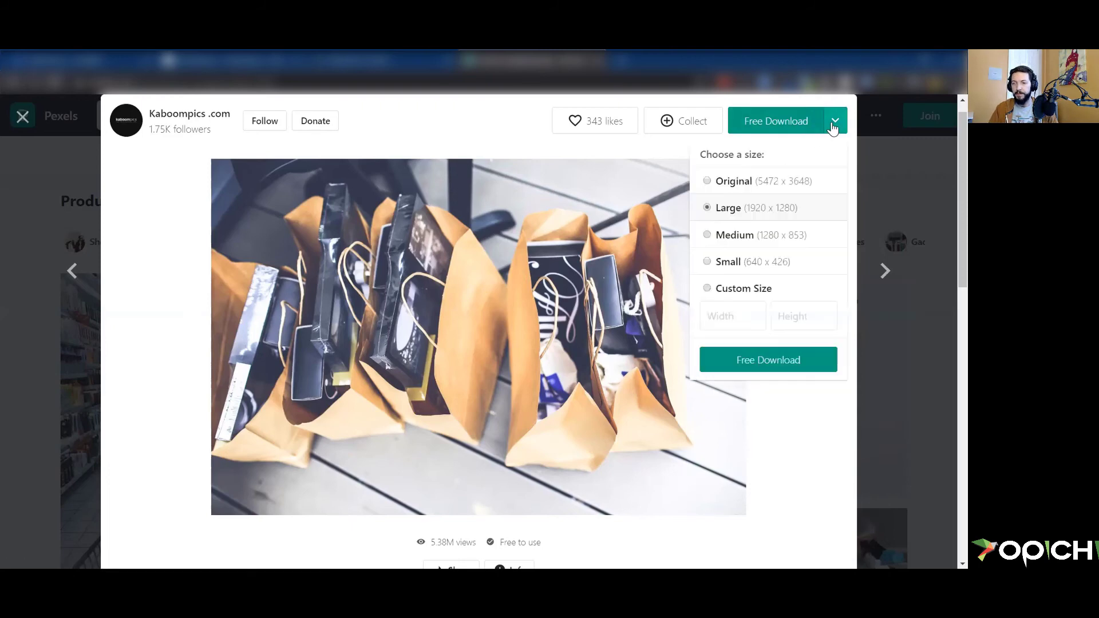
pyautogui.click(764, 359)
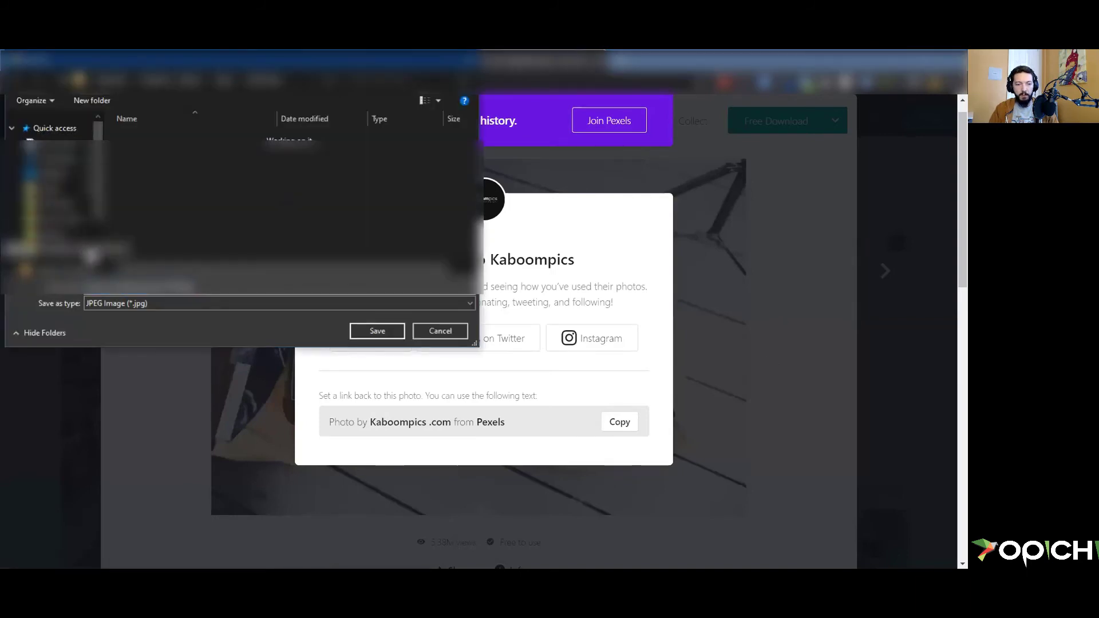
pyautogui.click(375, 332)
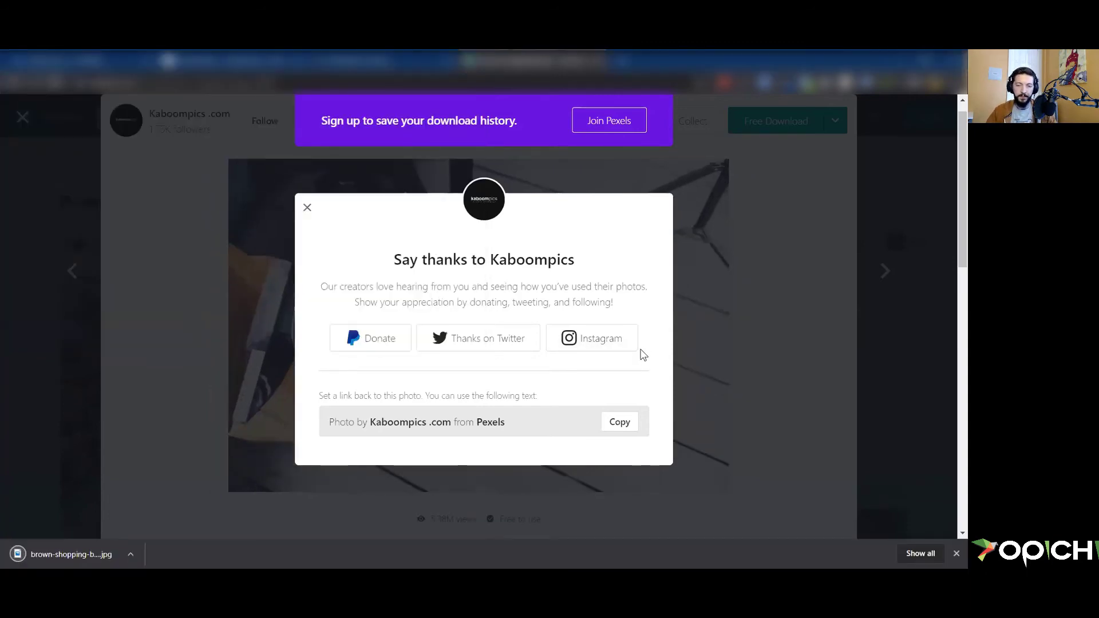
# Switch to the Elementor editor, upload brown-shopping-bags-5956.jpg and insert it as the welcome section's classic background image
pyautogui.hotkey('ctrl', 'Tab')
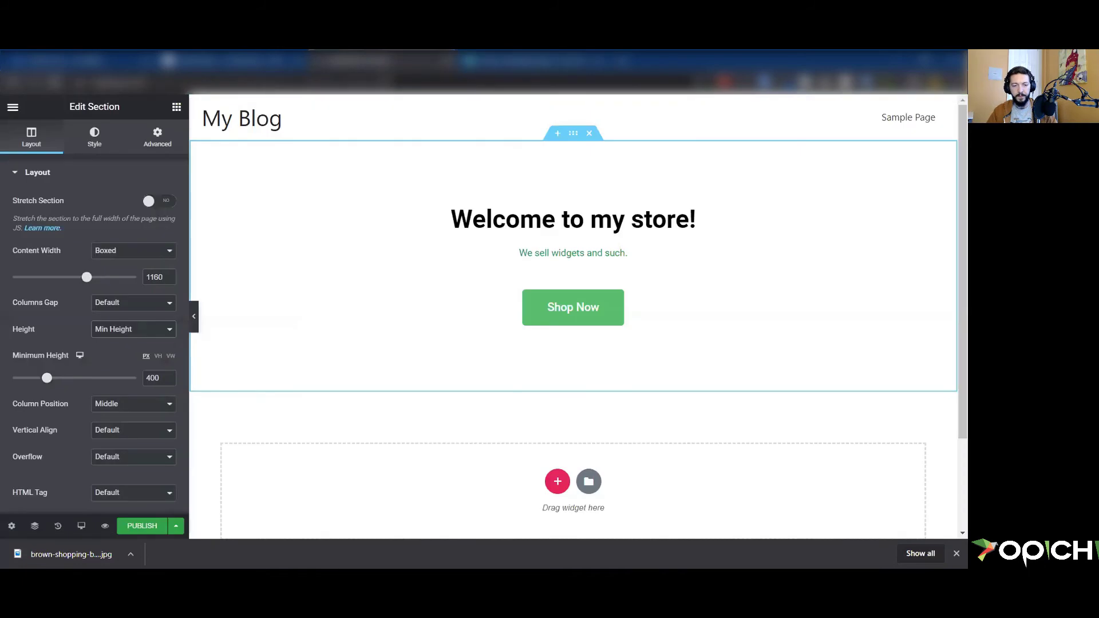
pyautogui.click(573, 135)
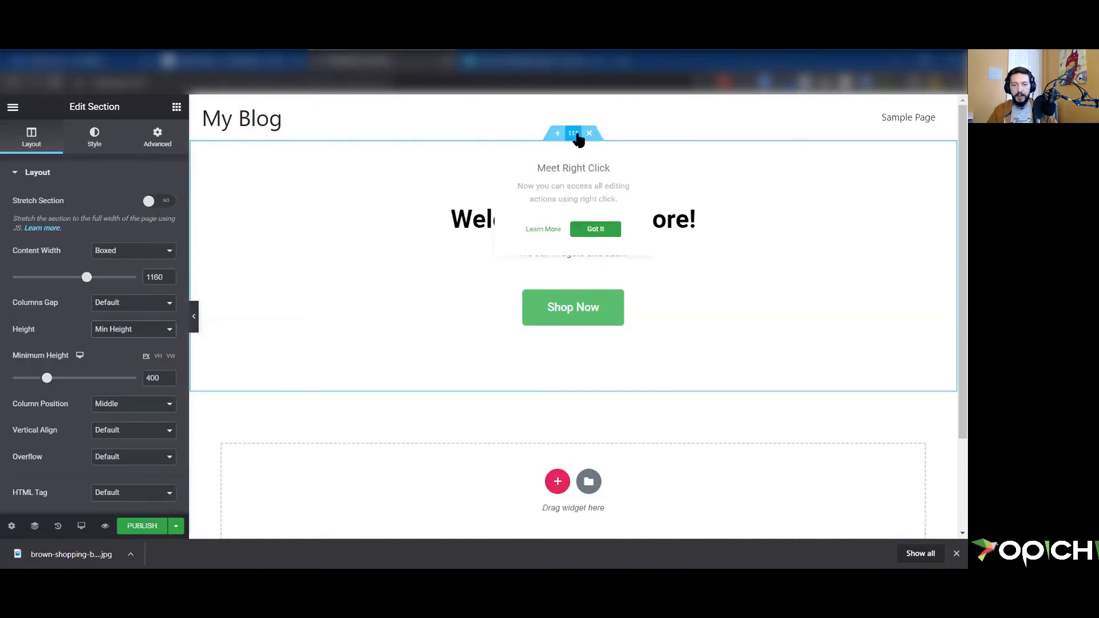
pyautogui.click(91, 145)
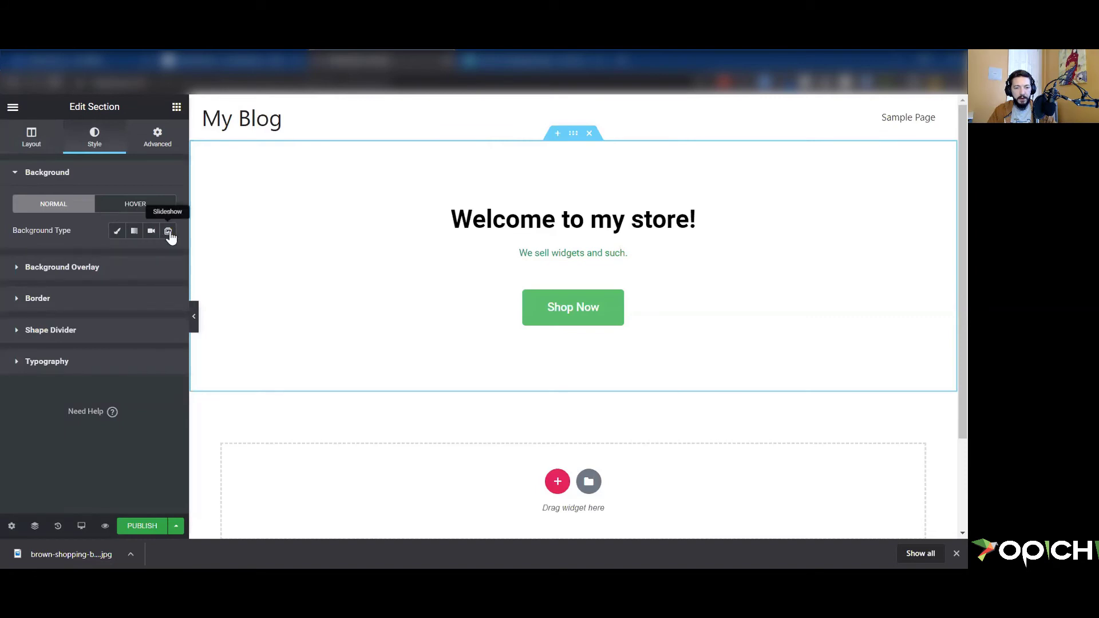
pyautogui.click(116, 233)
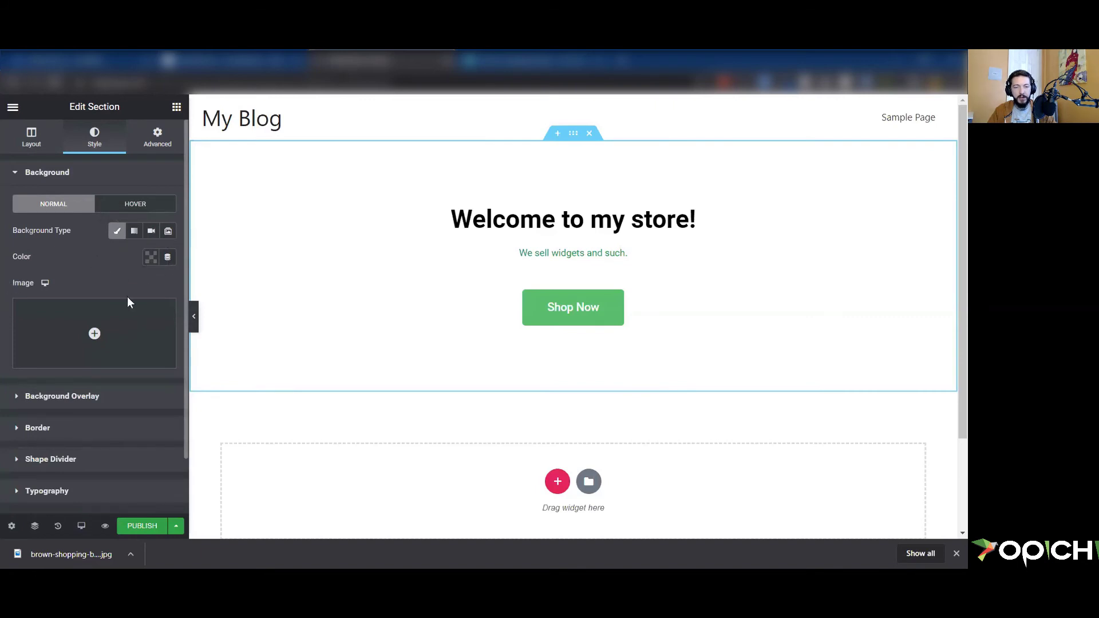
pyautogui.click(95, 336)
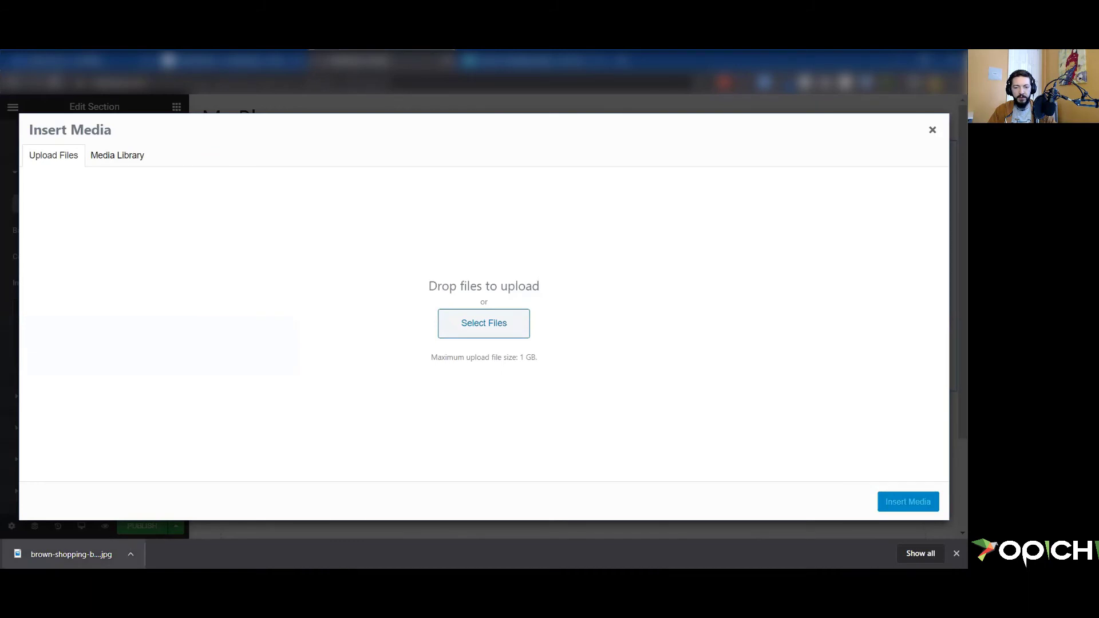
pyautogui.moveTo(162, 345); pyautogui.dragTo(359, 314)
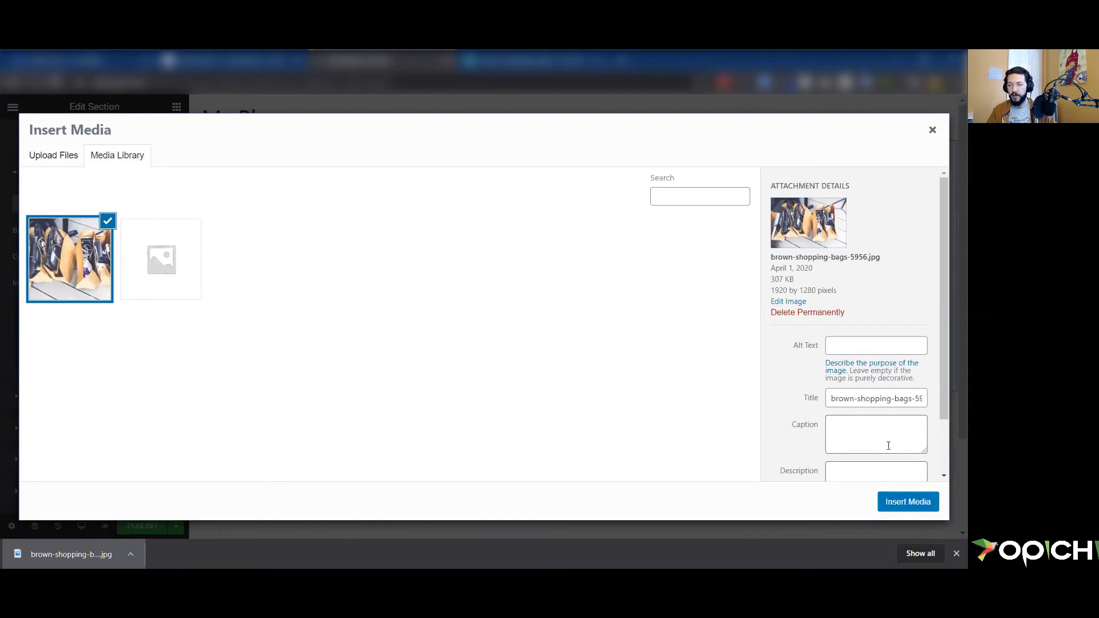
pyautogui.click(901, 503)
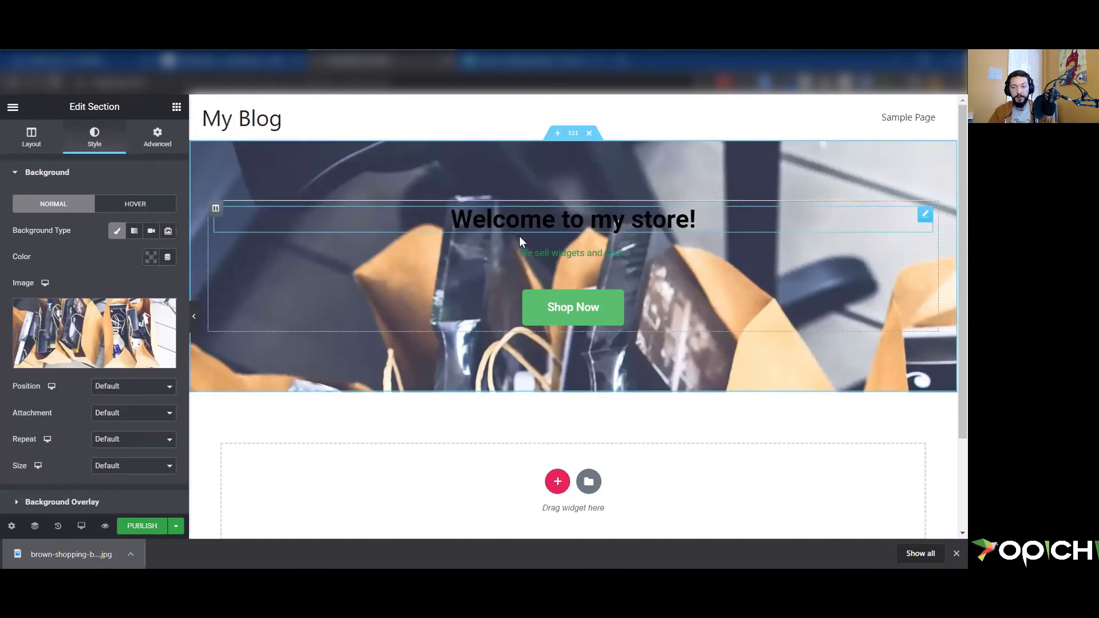
# Set the welcome section's background image position to Center Center and its size to Cover
pyautogui.moveTo(95, 366)
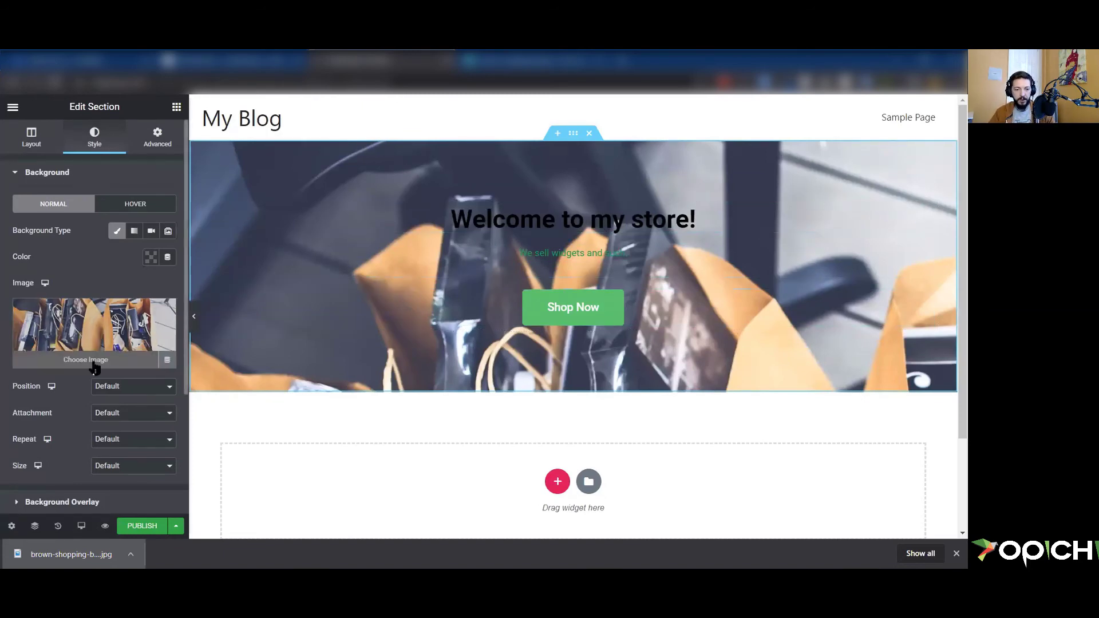
pyautogui.click(144, 386)
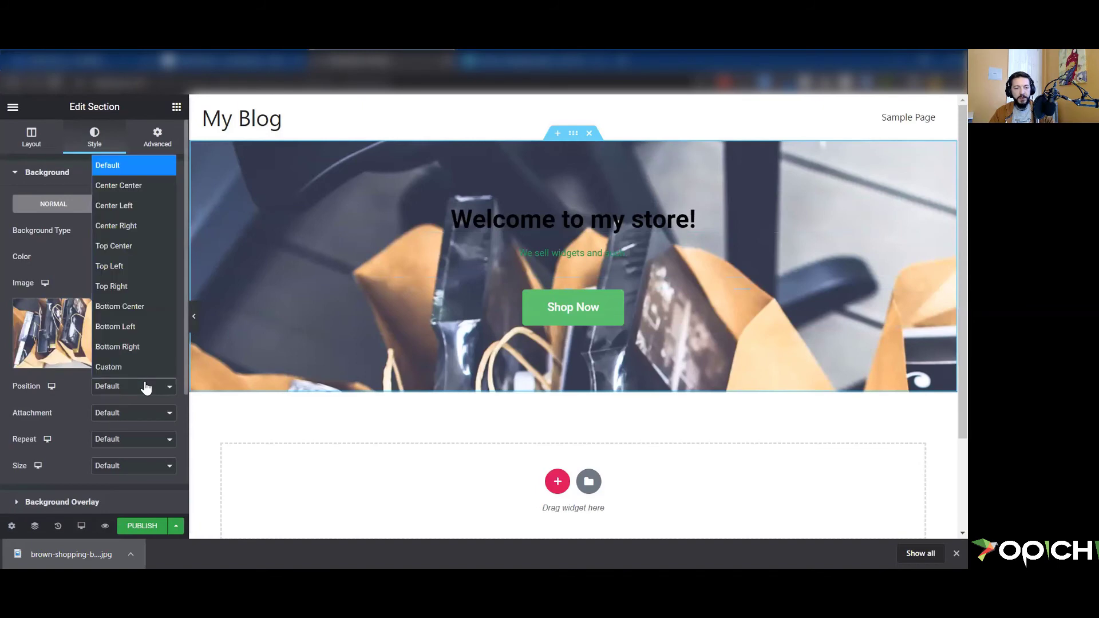
pyautogui.click(142, 185)
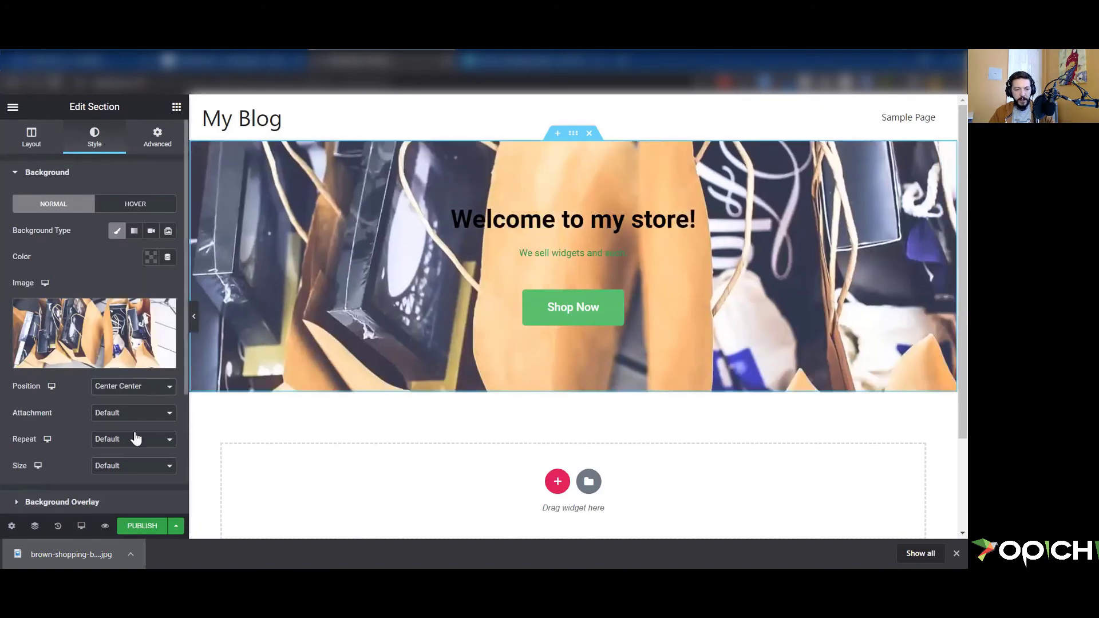
pyautogui.click(152, 467)
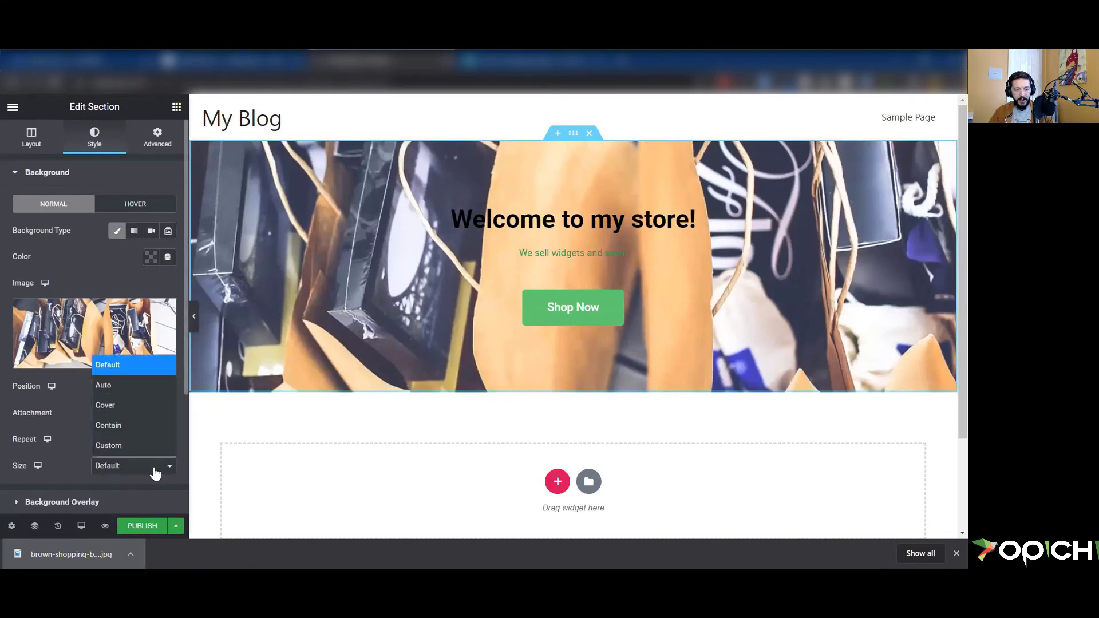
pyautogui.click(130, 405)
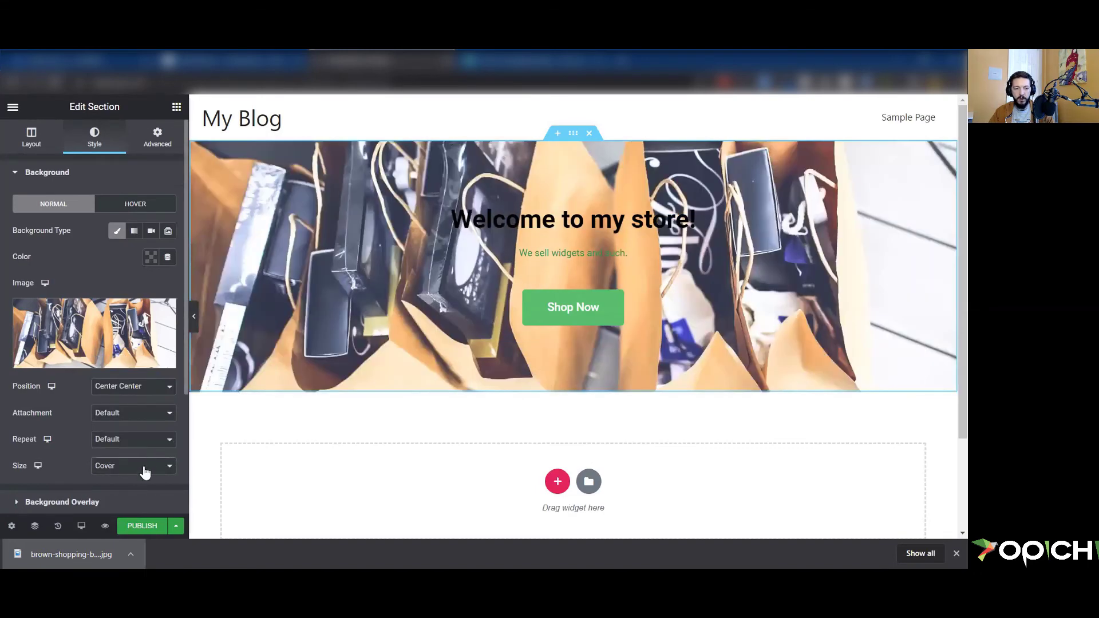
# Try the Contain size for the section's background image, look at the repeat options, and return the size to Cover
pyautogui.click(143, 466)
pyautogui.click(143, 425)
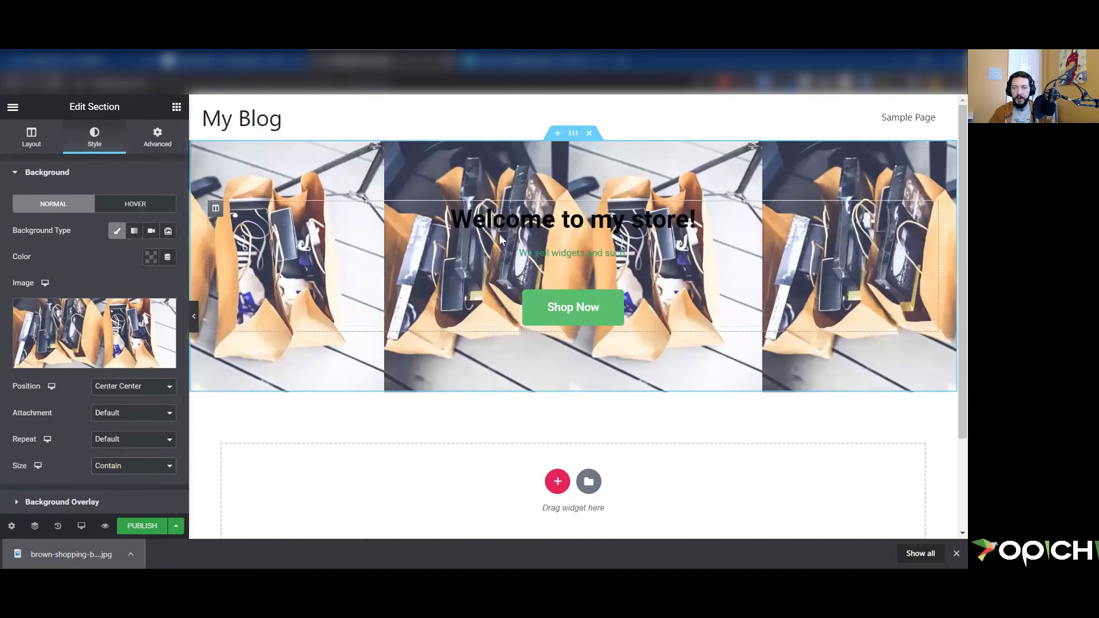
pyautogui.click(160, 439)
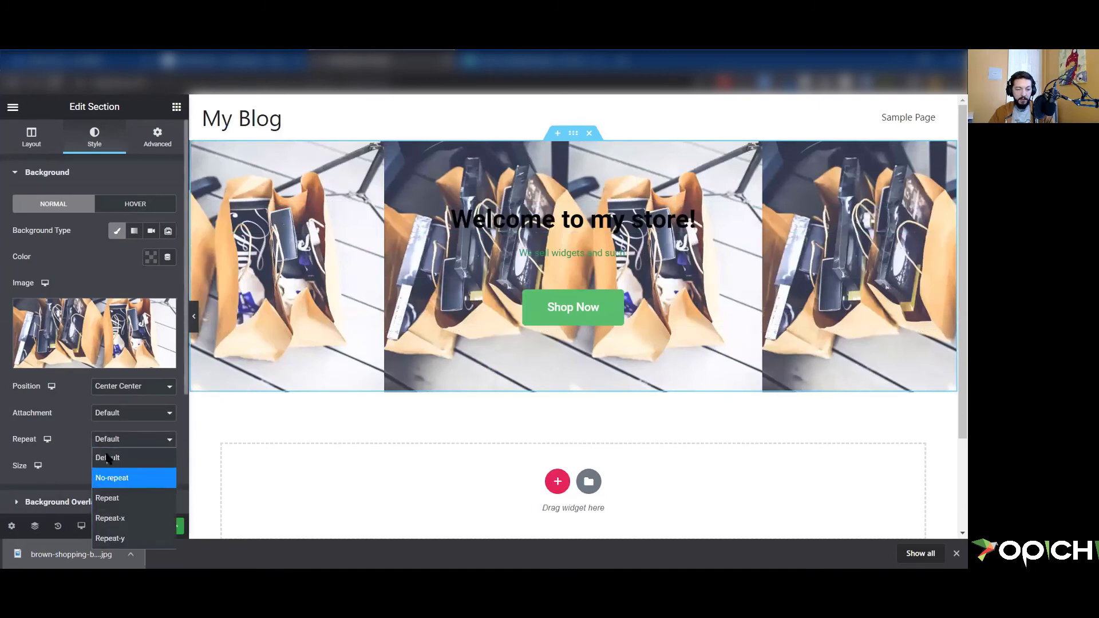
pyautogui.click(78, 418)
pyautogui.click(126, 467)
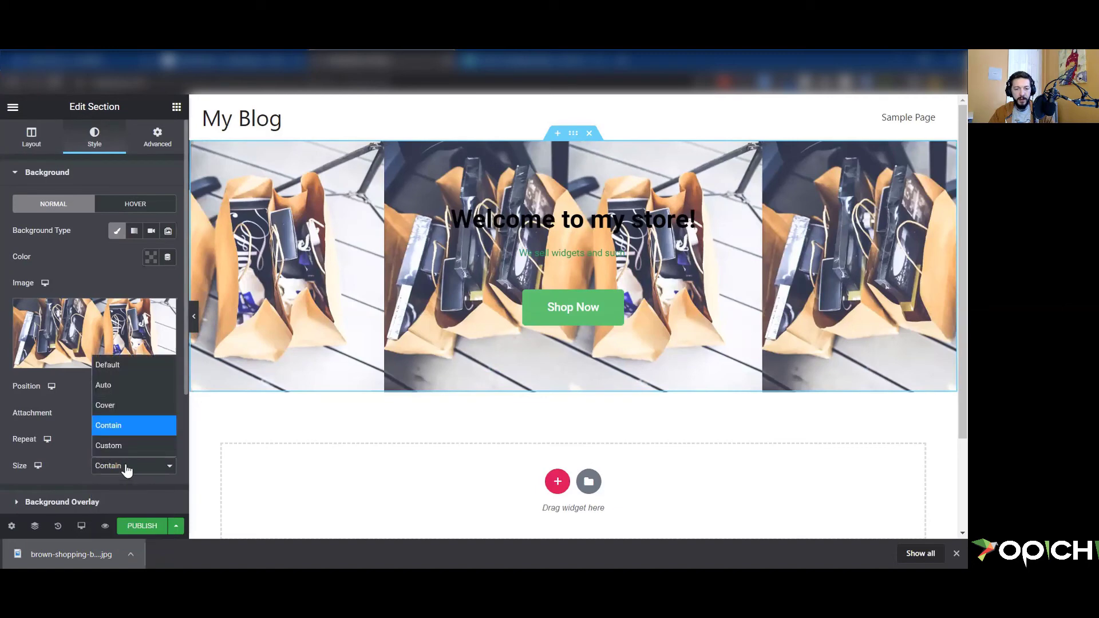
pyautogui.click(110, 407)
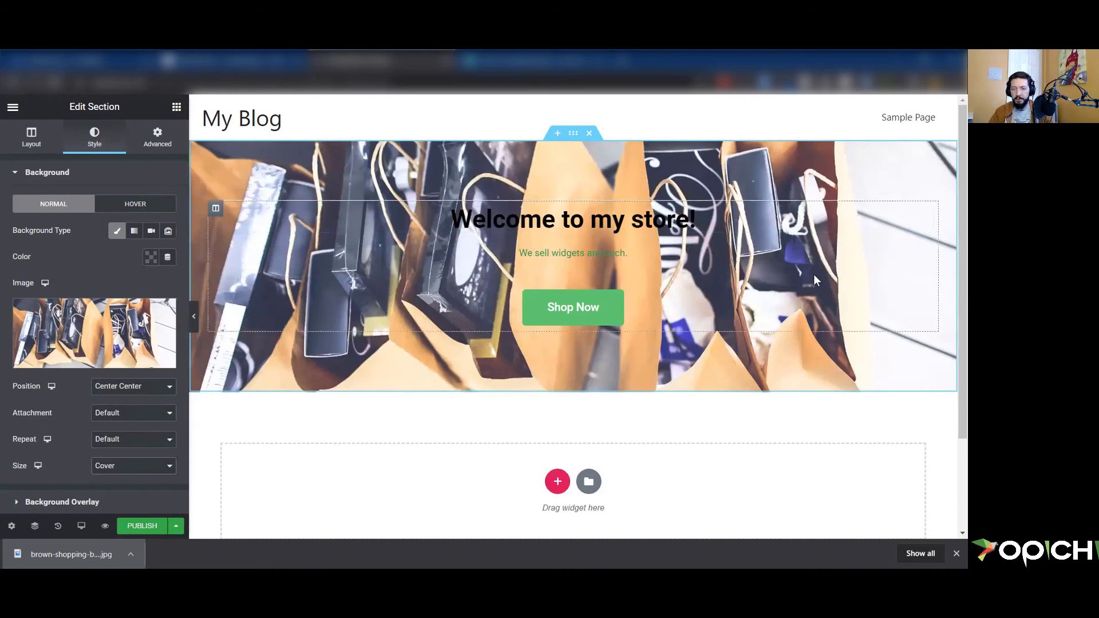
# Add a classic background overlay to the welcome section in slightly transparent black, #000000F2
pyautogui.scroll(-3, 43, 447)
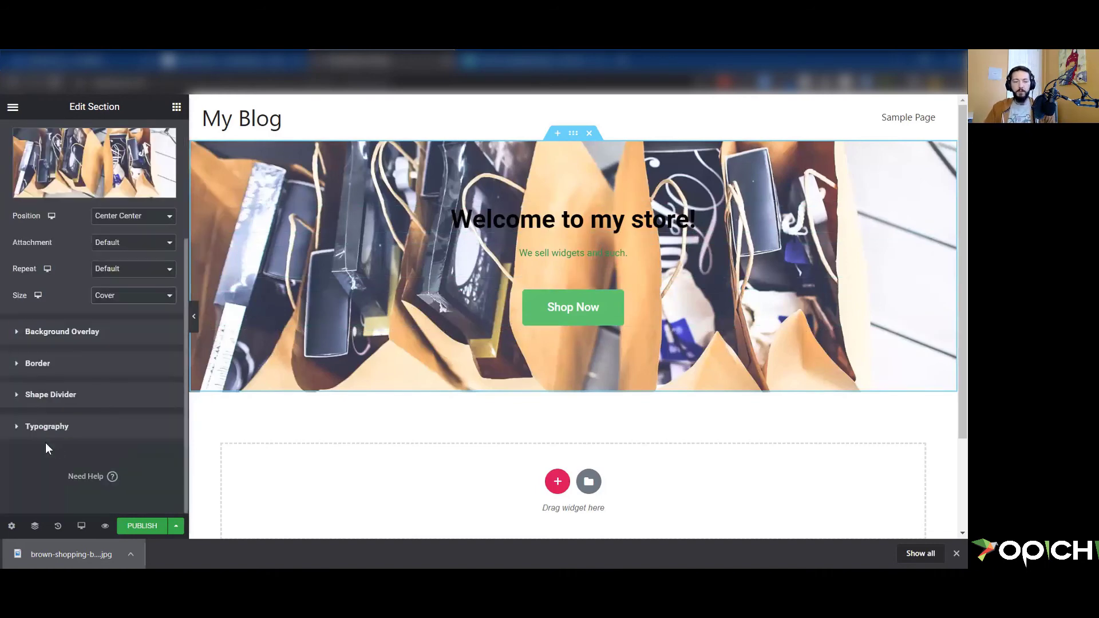
pyautogui.click(79, 333)
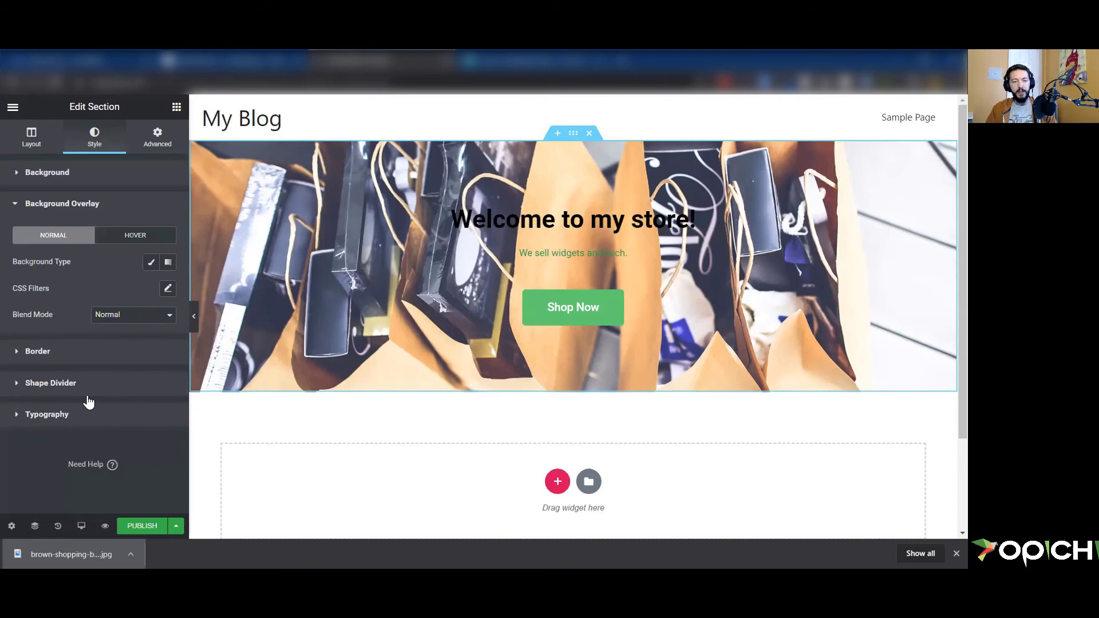
pyautogui.click(150, 267)
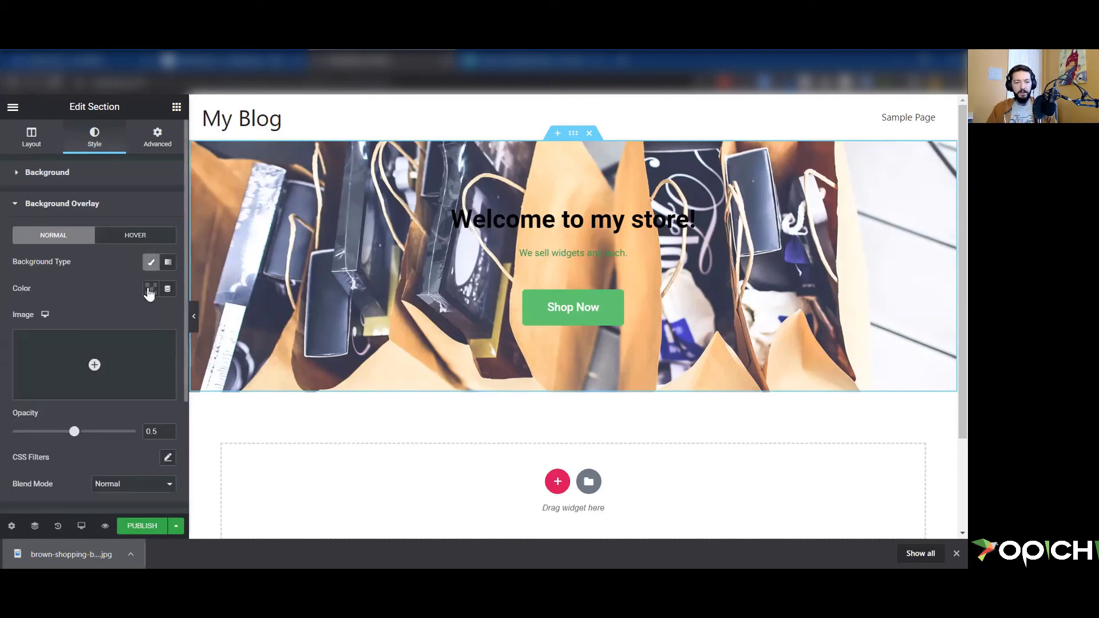
pyautogui.click(150, 289)
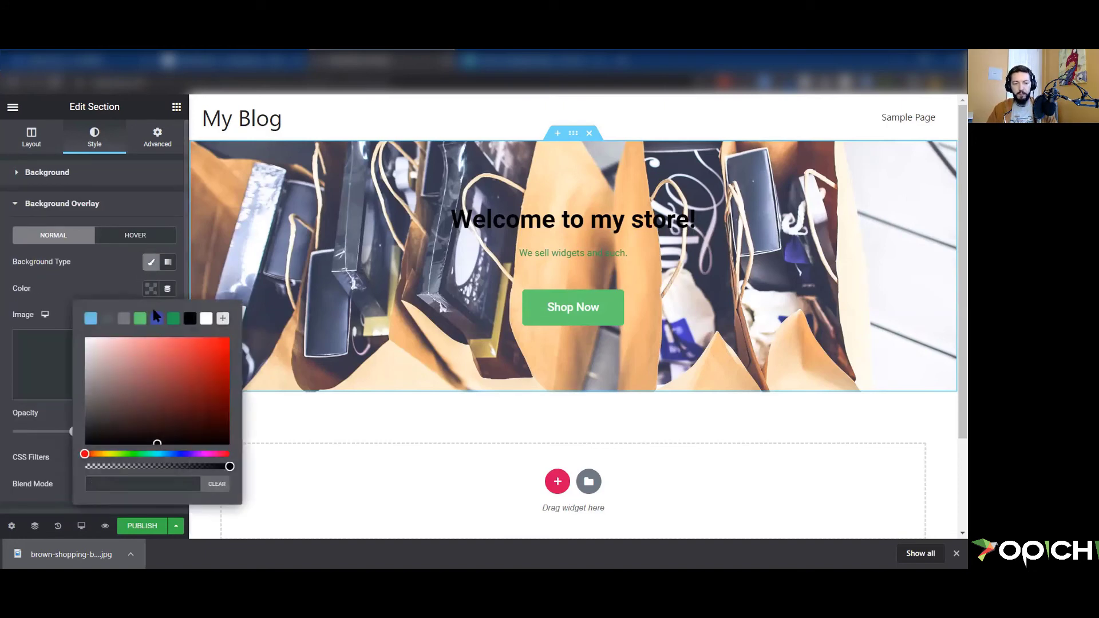
pyautogui.click(189, 320)
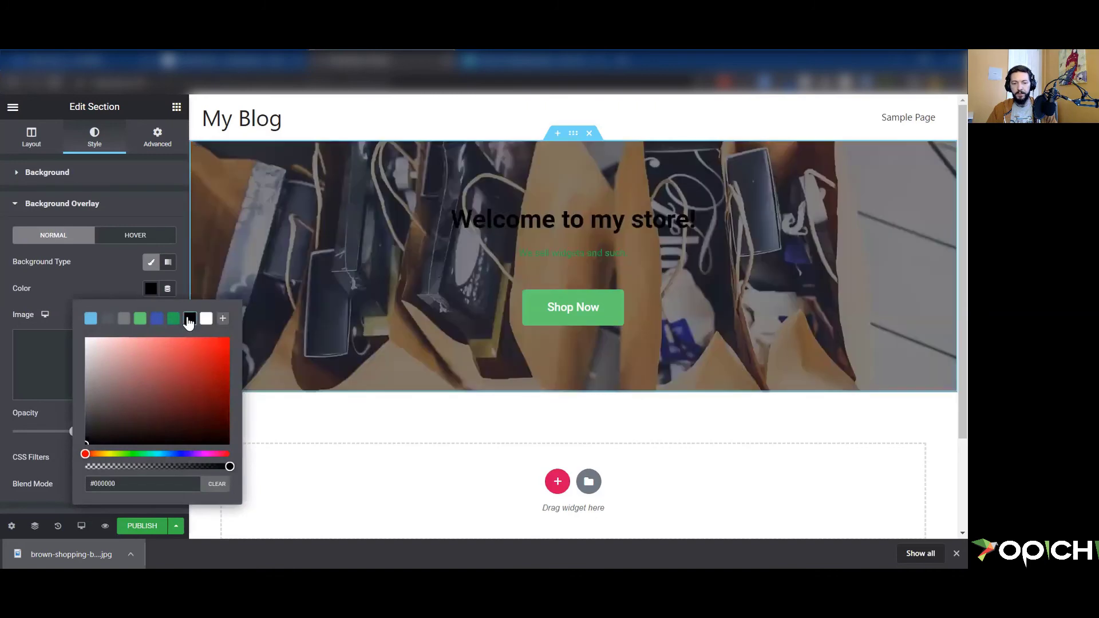
pyautogui.click(200, 484)
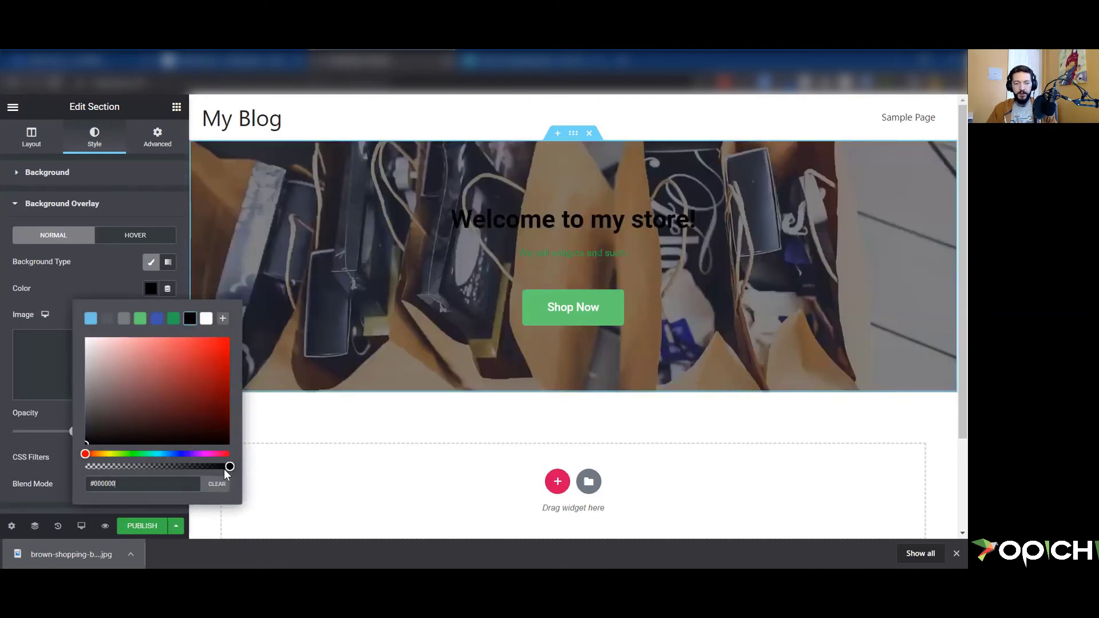
pyautogui.moveTo(227, 467)
pyautogui.mouseDown()
pyautogui.moveTo(176, 462)
pyautogui.moveTo(246, 469)
pyautogui.mouseUp()
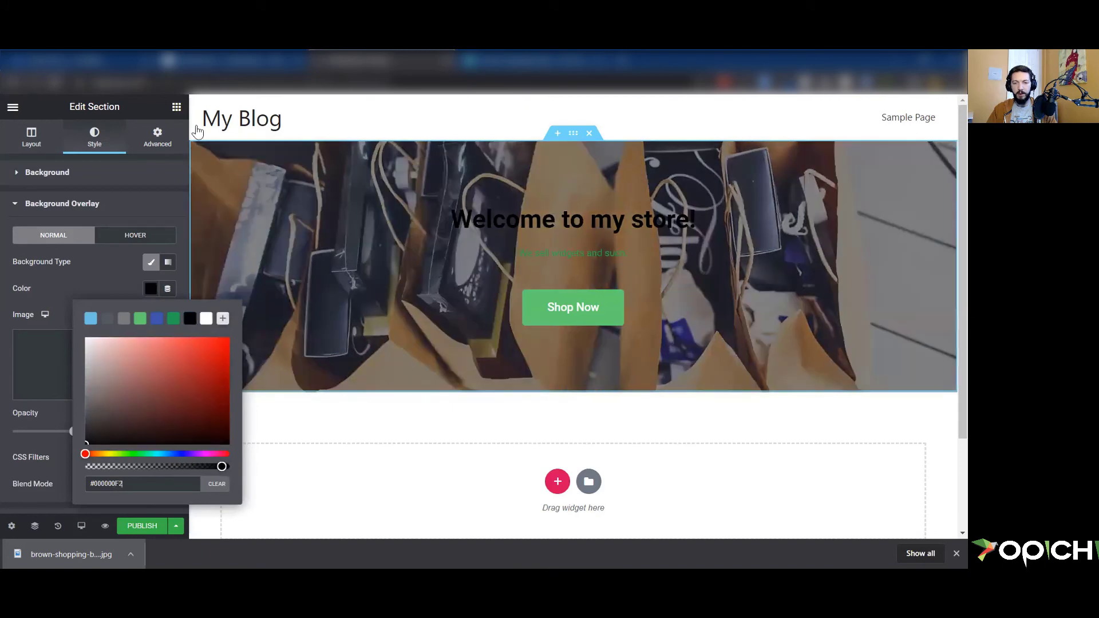
# Set the text color of the "Welcome to my store!" heading to white #FFFFFF
pyautogui.click(643, 216)
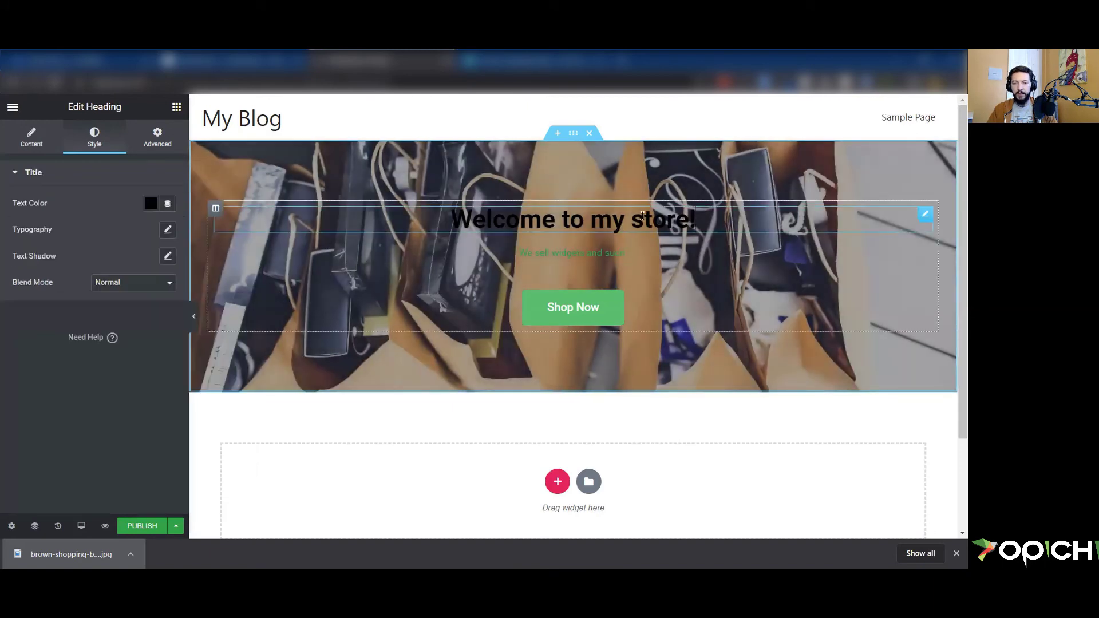
pyautogui.doubleClick(511, 221)
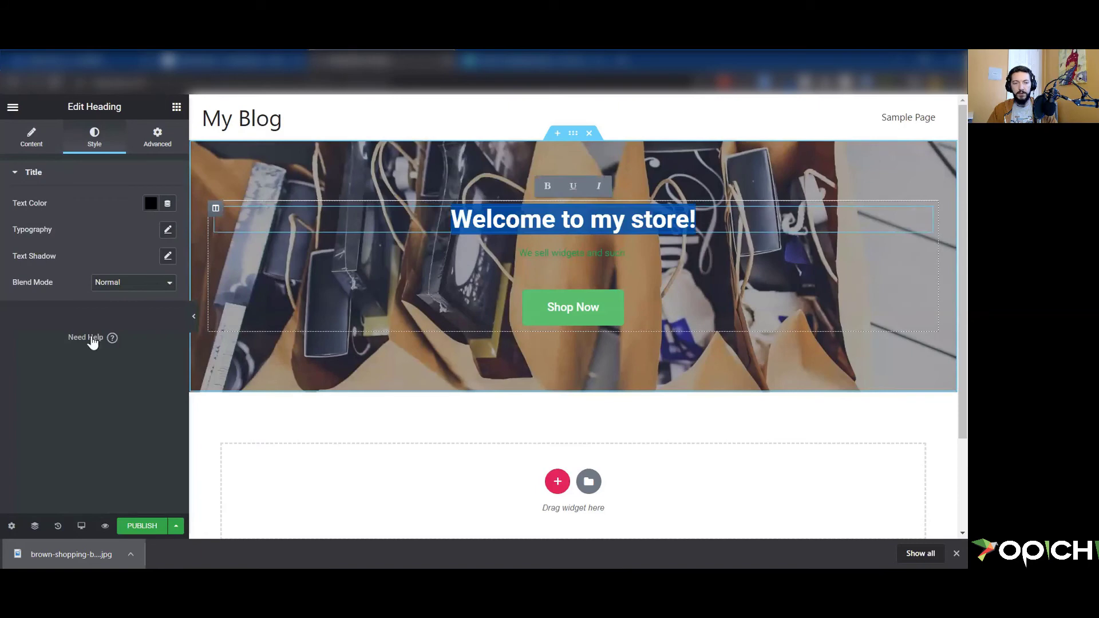
pyautogui.click(150, 204)
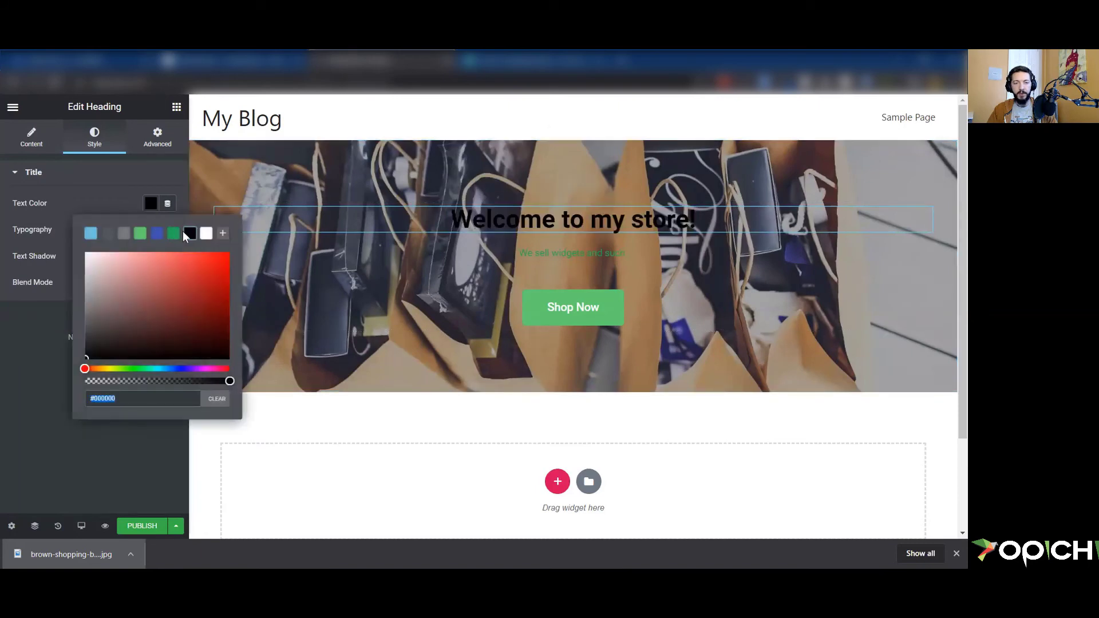
pyautogui.click(205, 233)
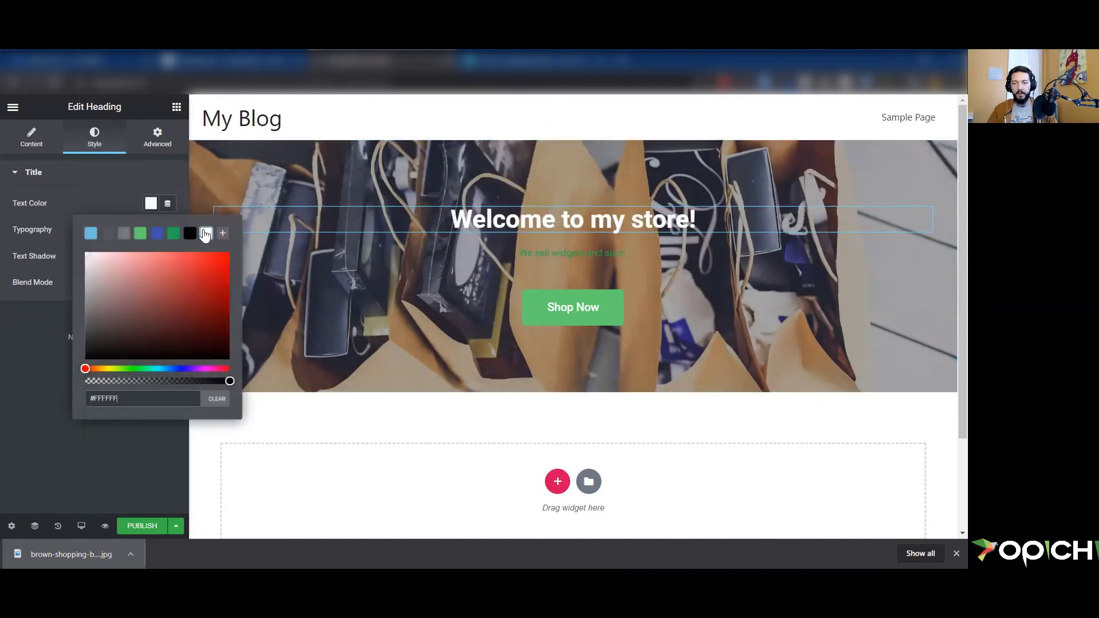
# Set the "We sell widgets and such." text to white #FFFFFF with a font size of 19 px
pyautogui.click(578, 257)
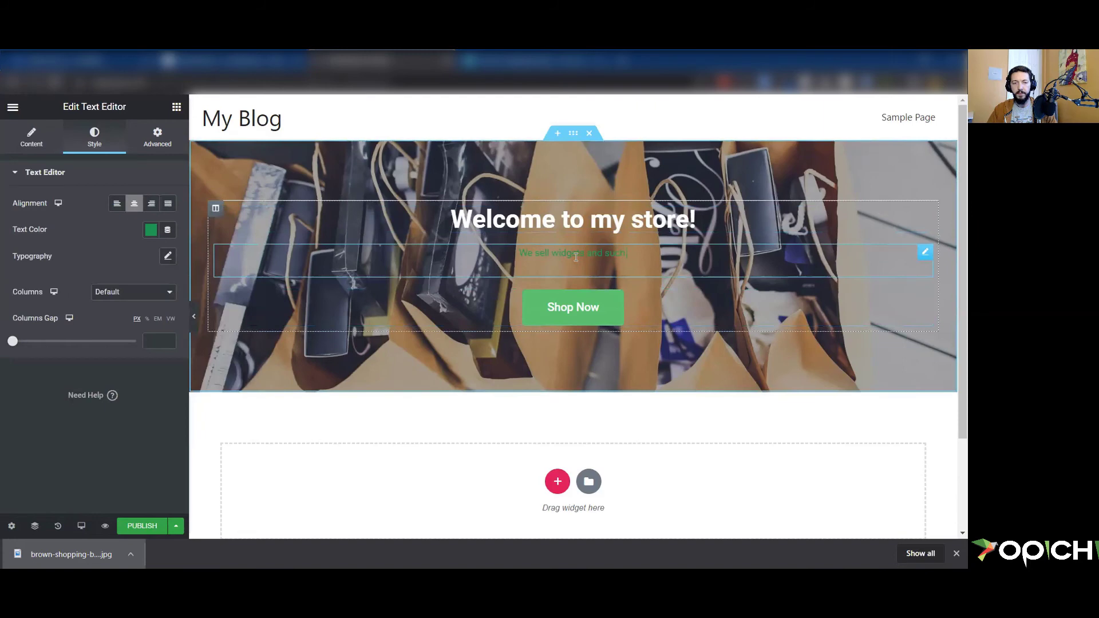
pyautogui.click(151, 231)
pyautogui.click(124, 260)
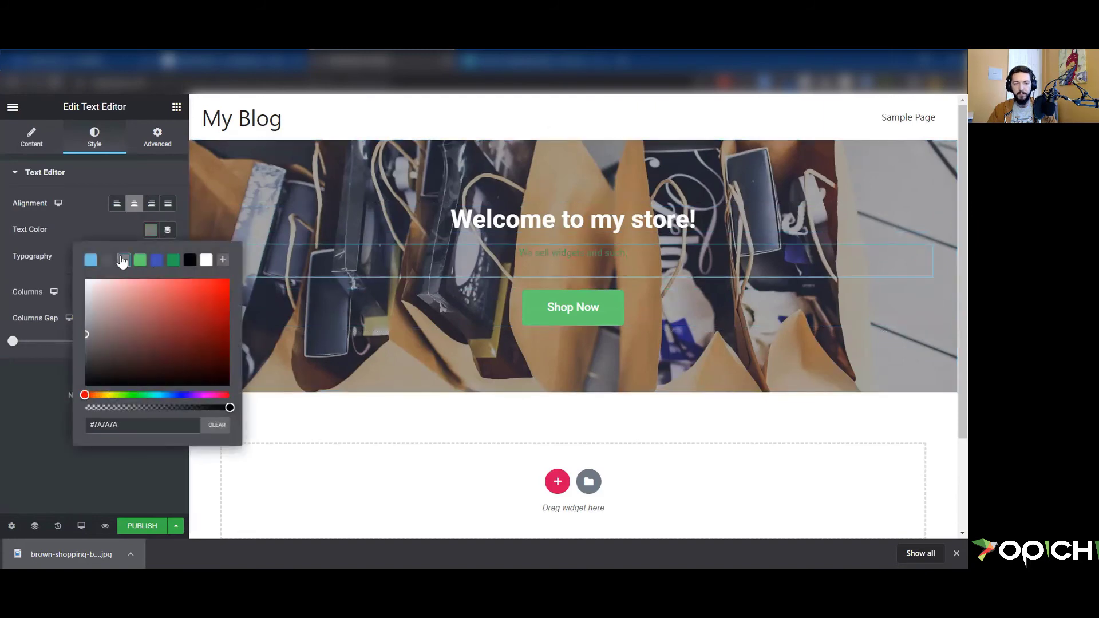
pyautogui.click(206, 260)
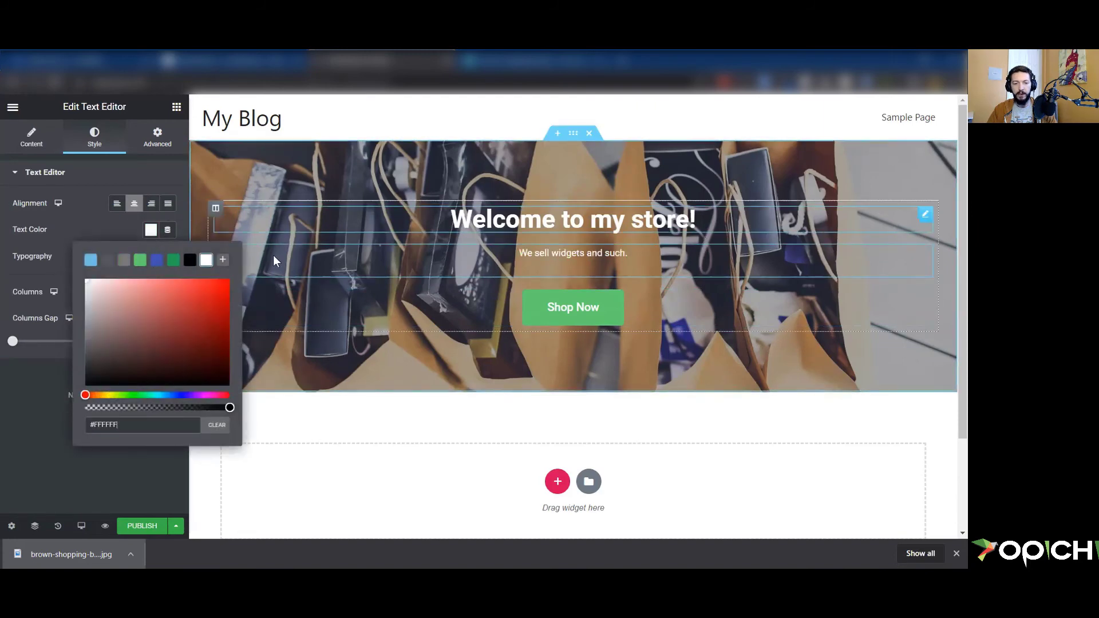
pyautogui.click(47, 230)
pyautogui.click(168, 256)
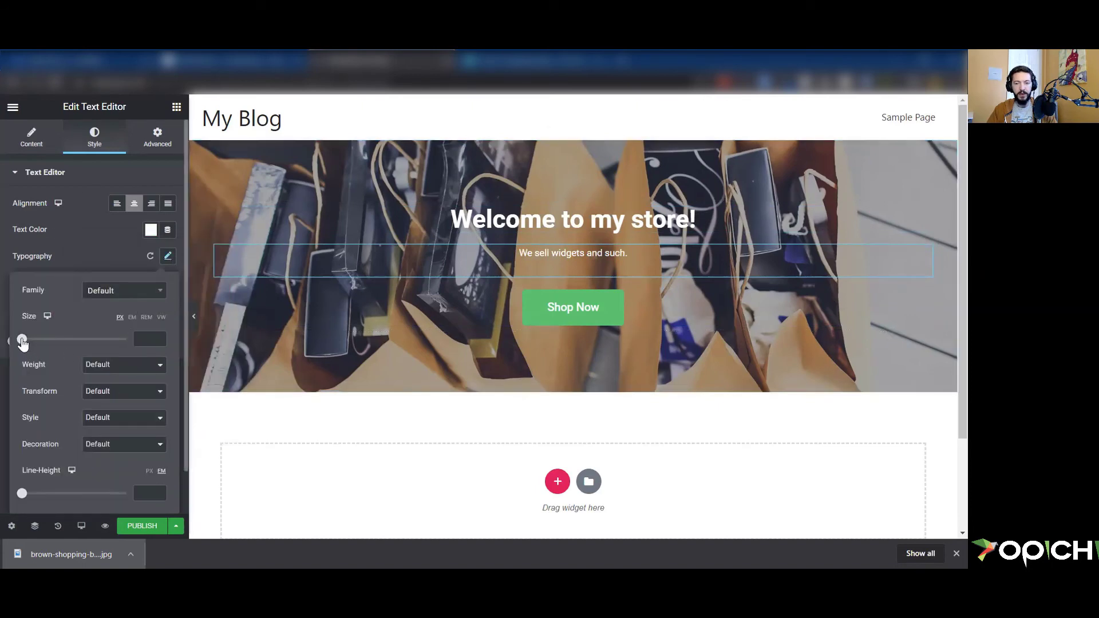
pyautogui.moveTo(23, 340); pyautogui.dragTo(33, 343)
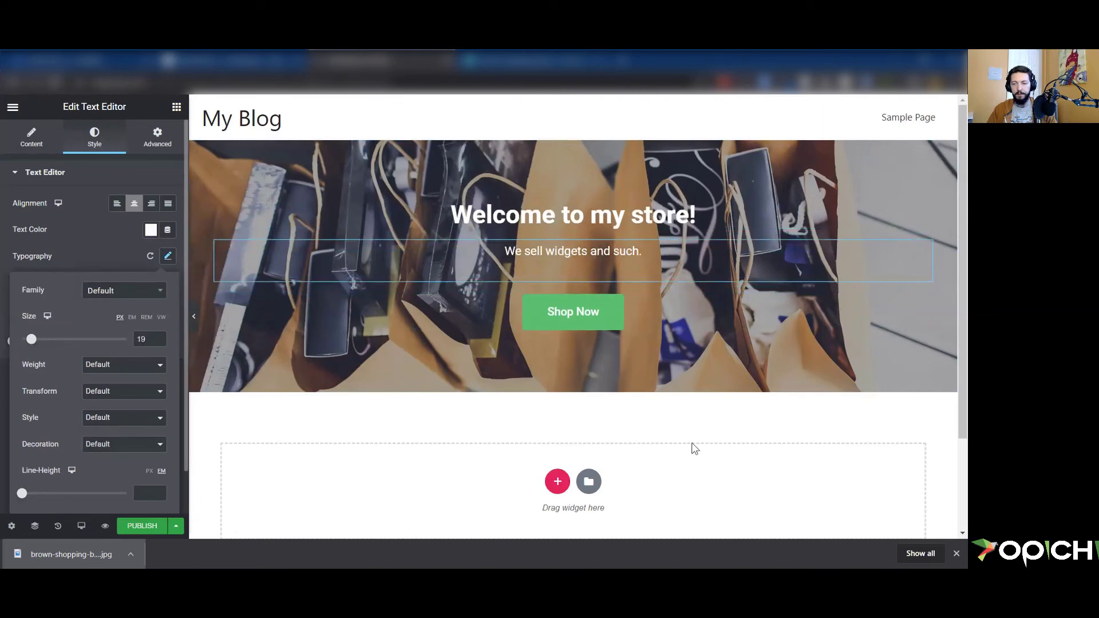
pyautogui.click(403, 266)
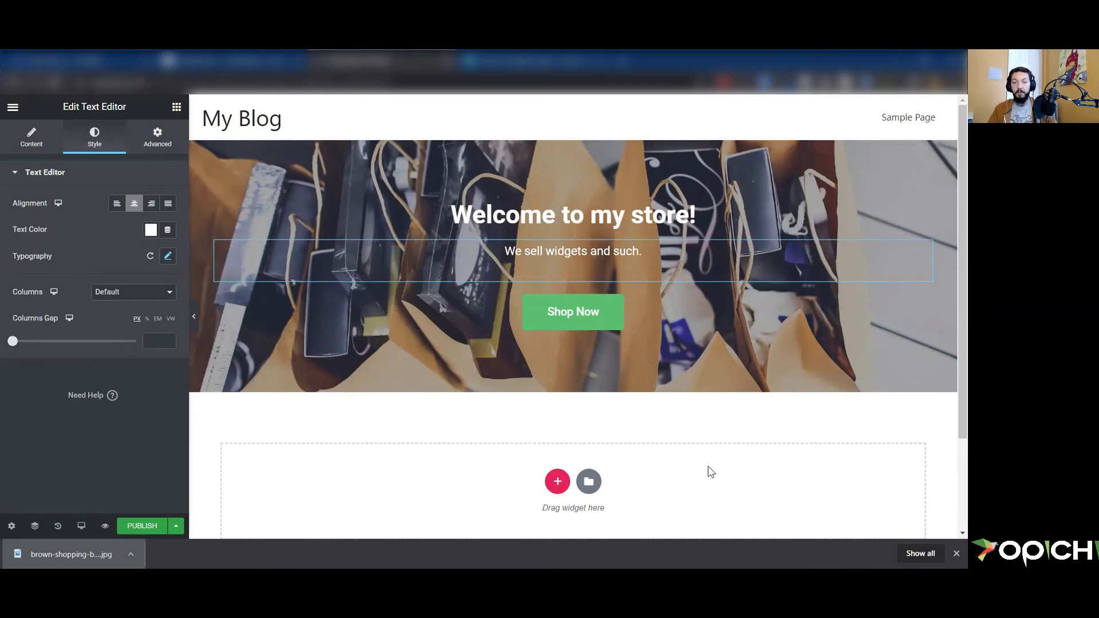
# Display the column structure choices for a new section below the welcome section and look them over
pyautogui.click(557, 481)
pyautogui.scroll(-1, 604, 392)
pyautogui.scroll(-3, 603, 392)
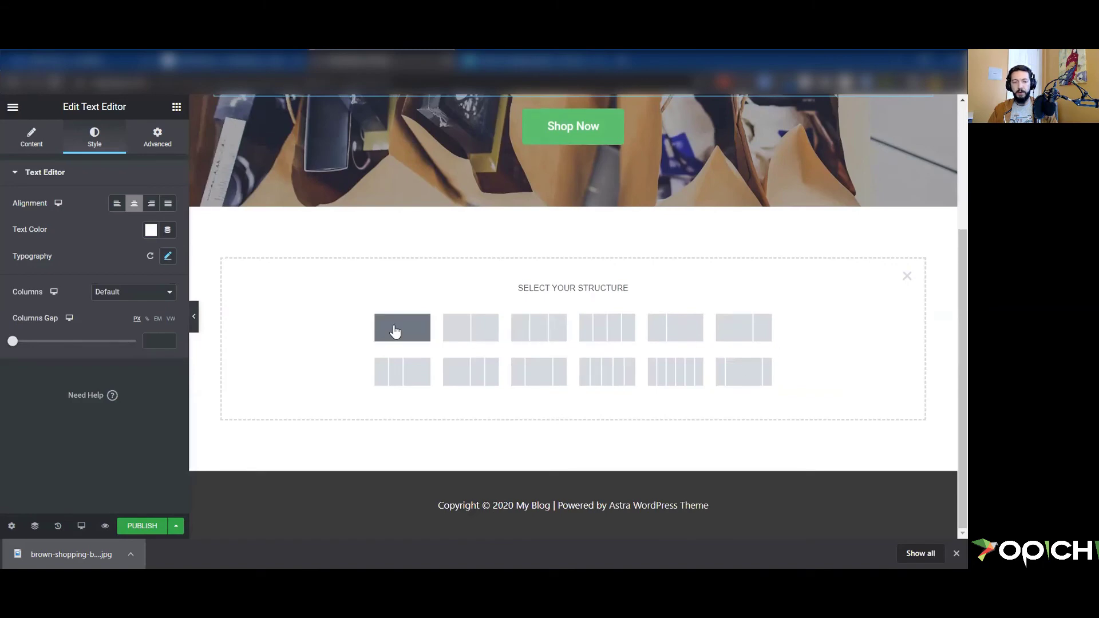
pyautogui.scroll(3, 540, 297)
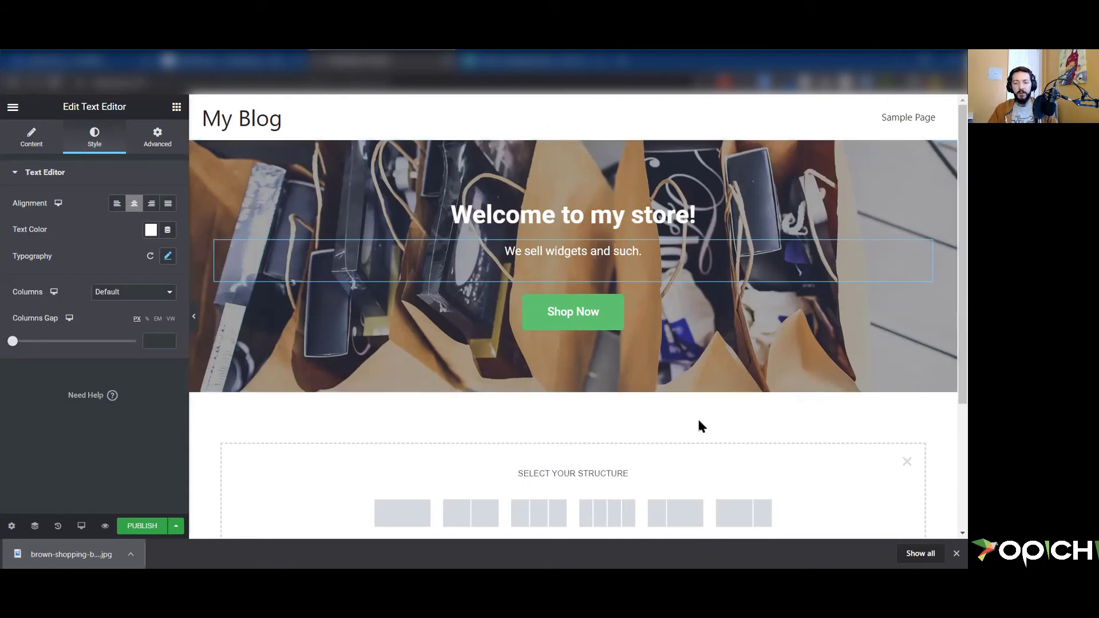
pyautogui.scroll(-3, 366, 446)
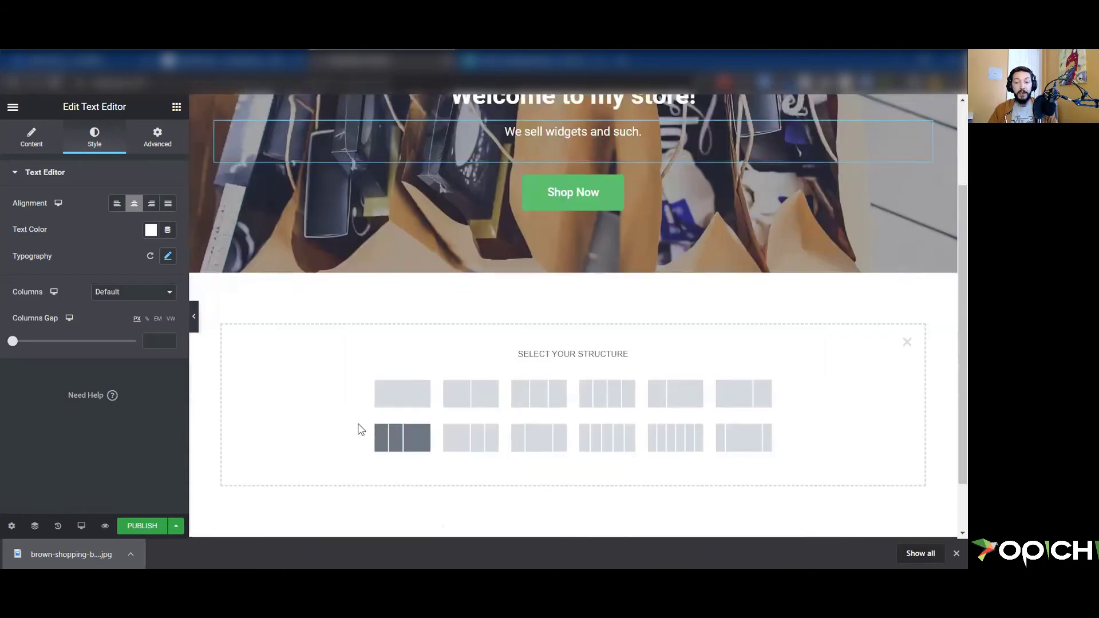
pyautogui.scroll(3, 676, 441)
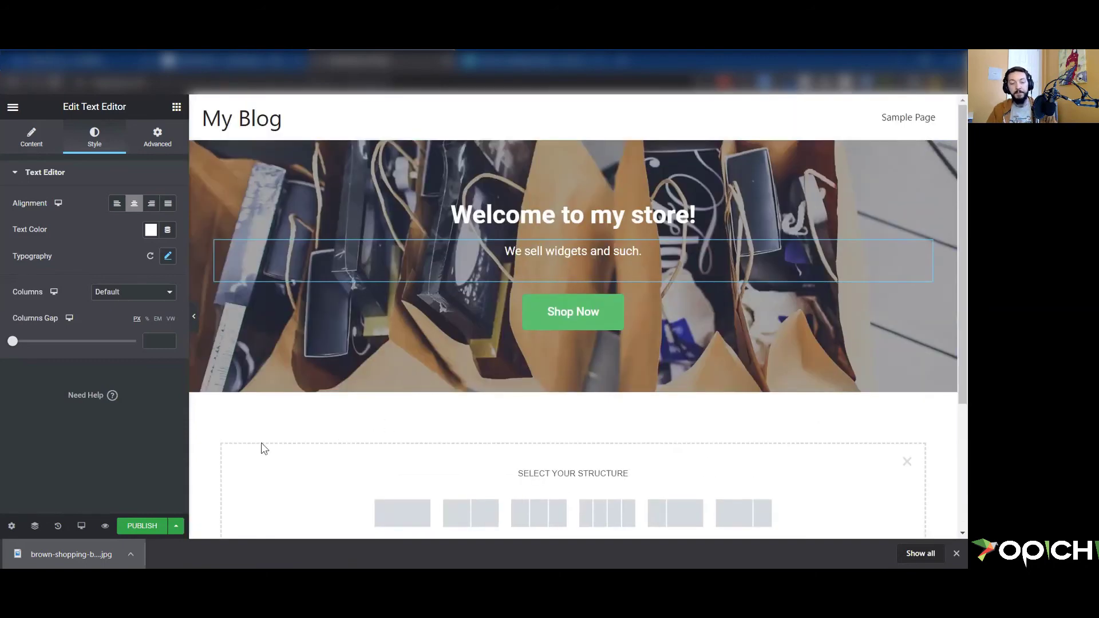
# Publish the Home page and view it live on the site
pyautogui.click(145, 527)
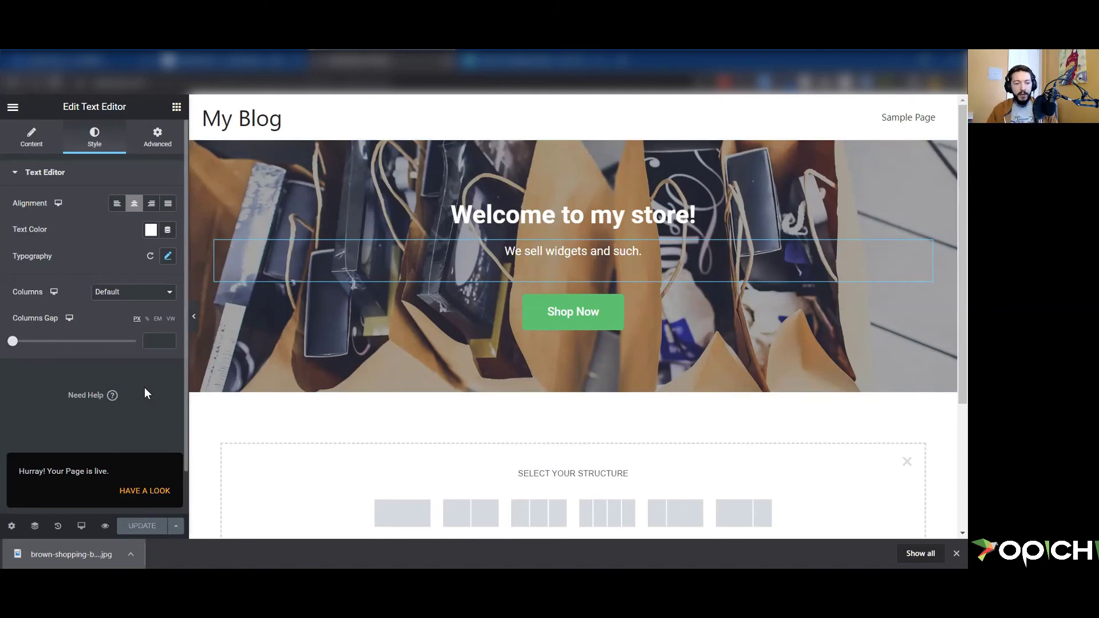
pyautogui.click(150, 490)
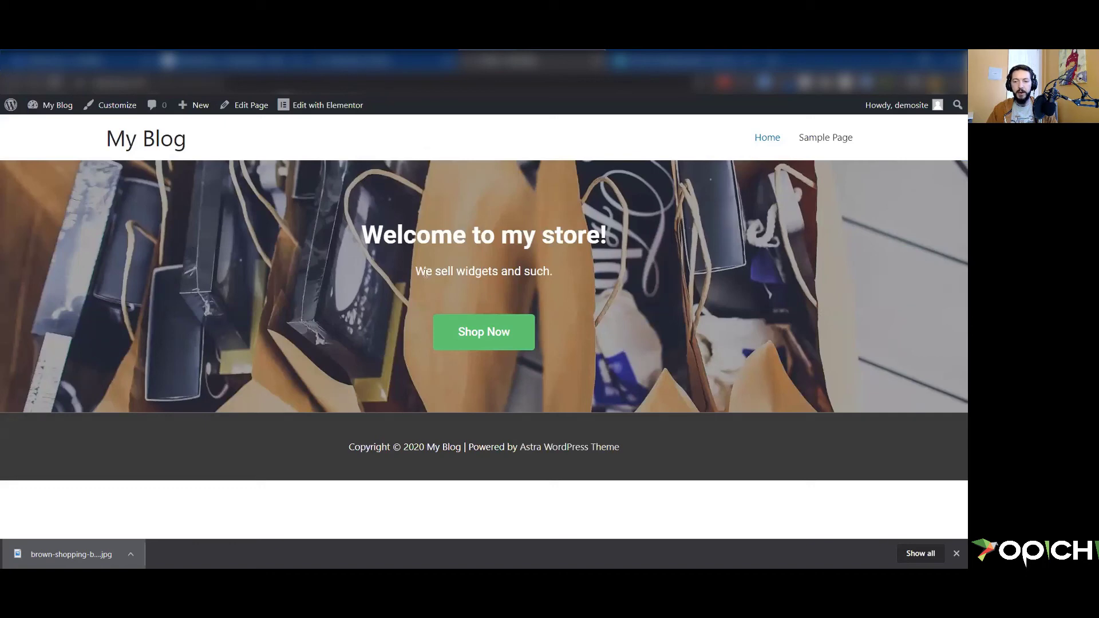
pyautogui.click(113, 147)
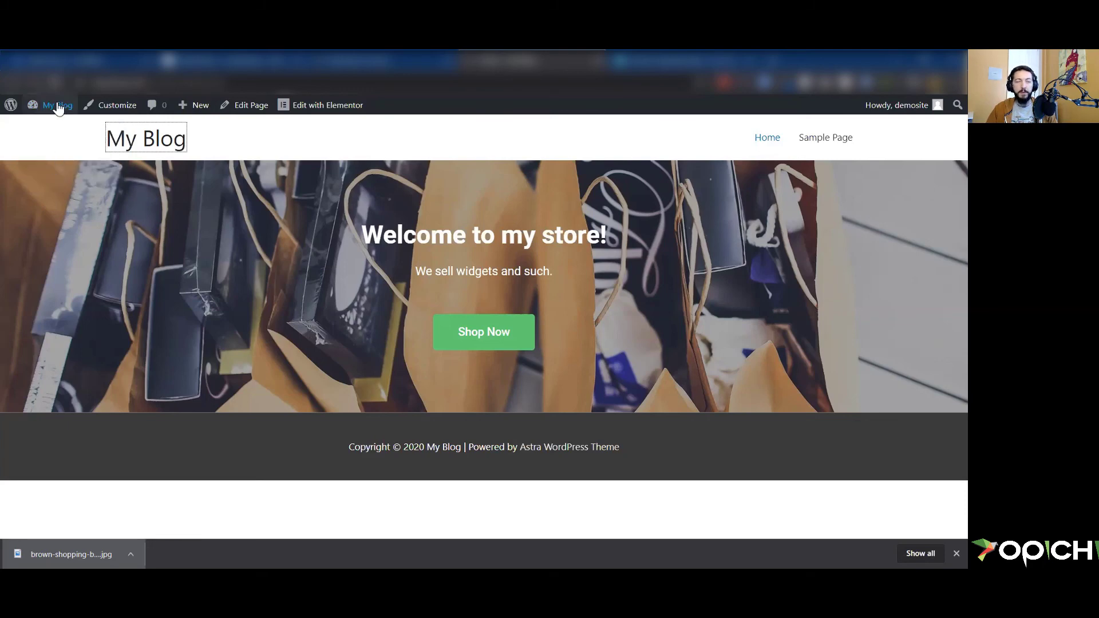
# Go to the site's WordPress dashboard and view the list of all pages
pyautogui.moveTo(59, 113)
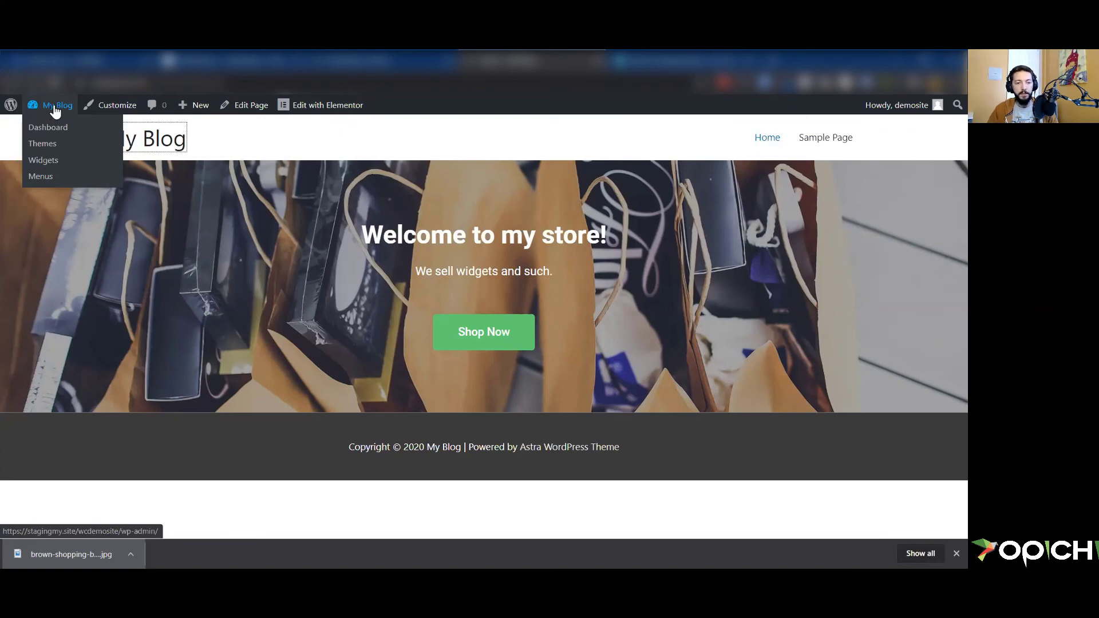
pyautogui.click(51, 109)
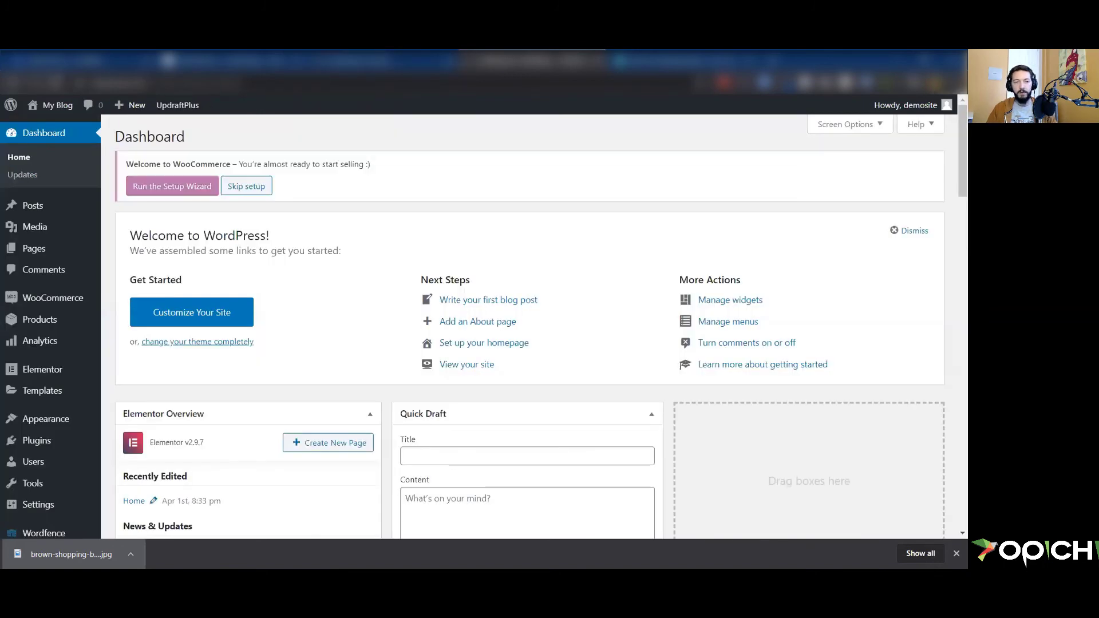
pyautogui.moveTo(52, 111)
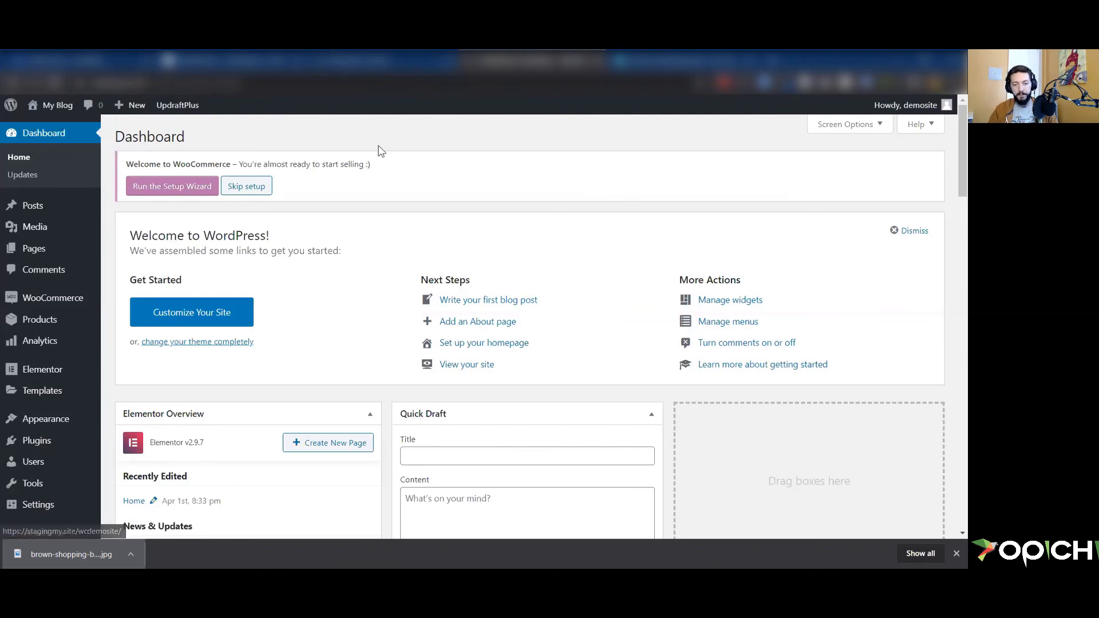
pyautogui.scroll(-1, 40, 405)
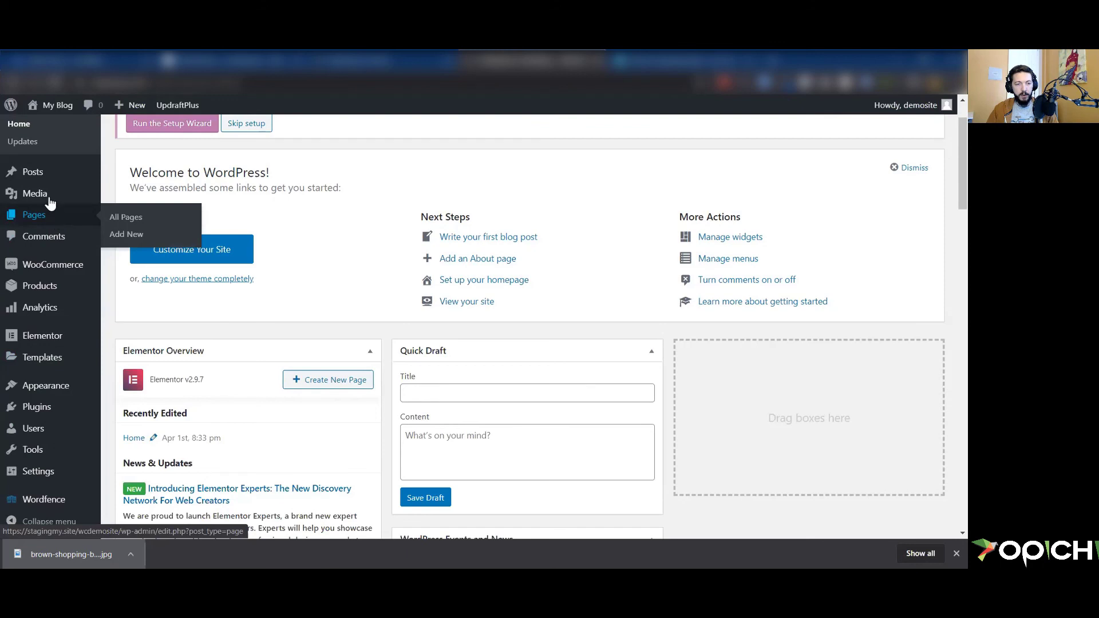
pyautogui.moveTo(44, 179)
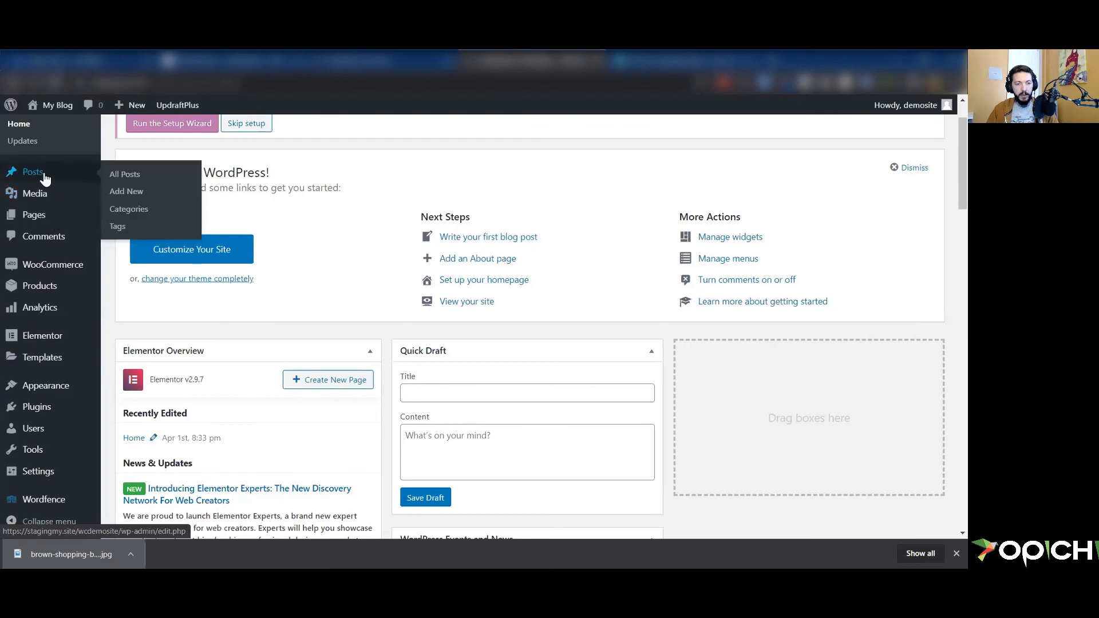
pyautogui.click(57, 222)
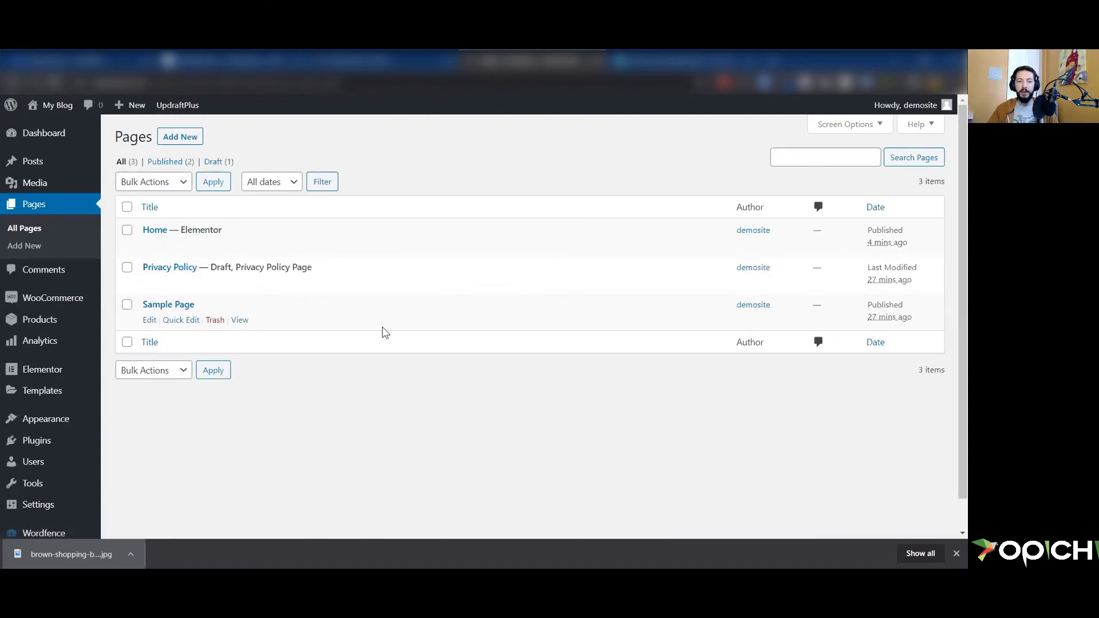
# View the list of all posts and dismiss the browser's download bar
pyautogui.click(66, 166)
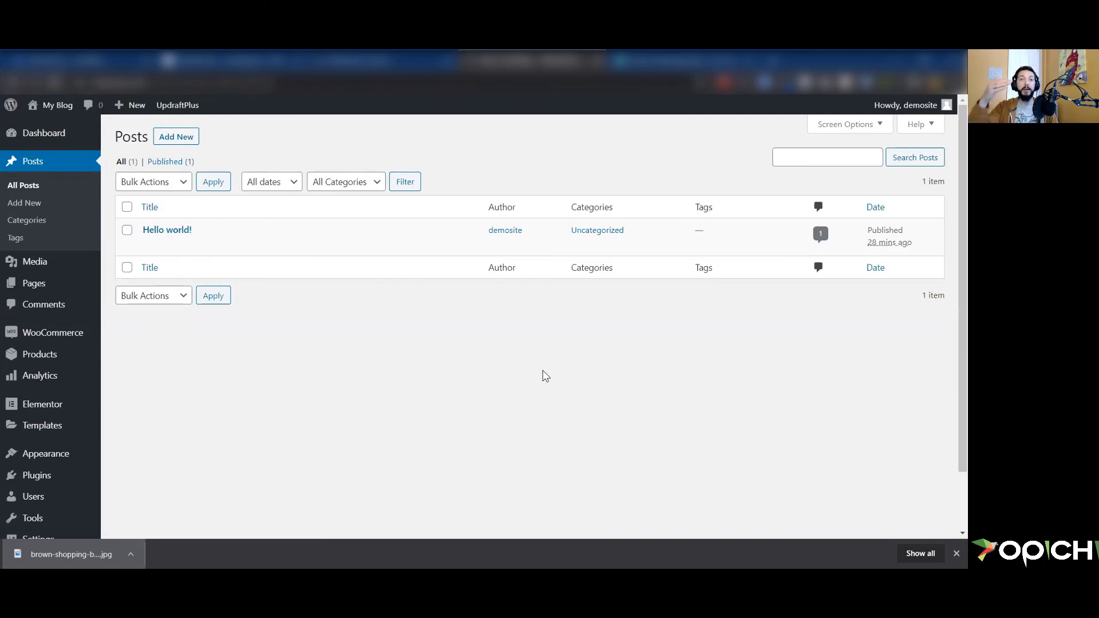
pyautogui.moveTo(184, 239)
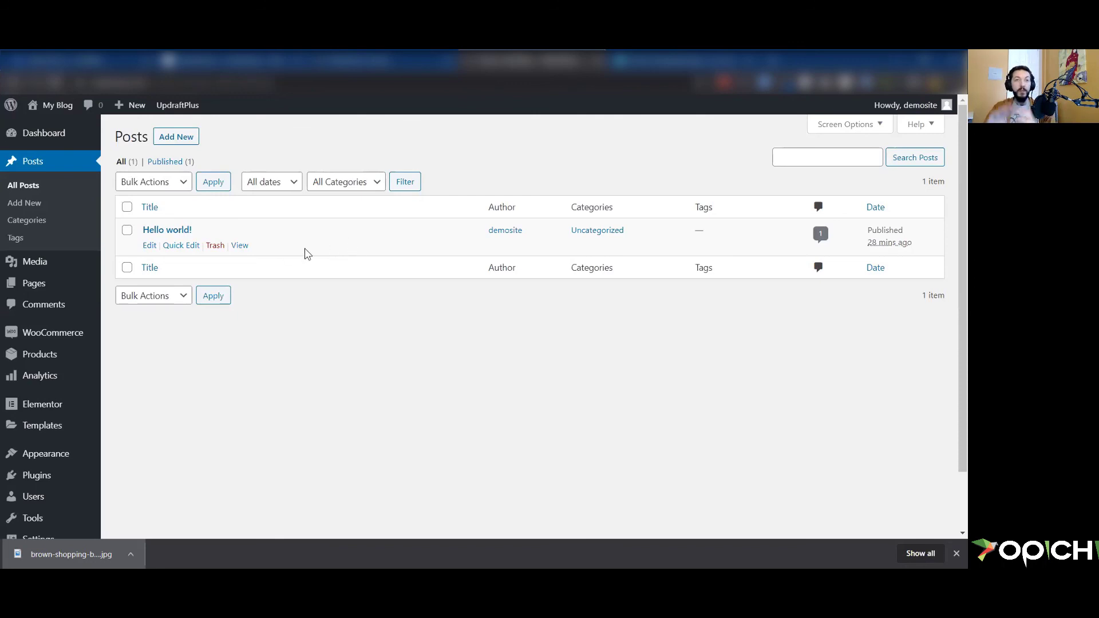
pyautogui.click(956, 554)
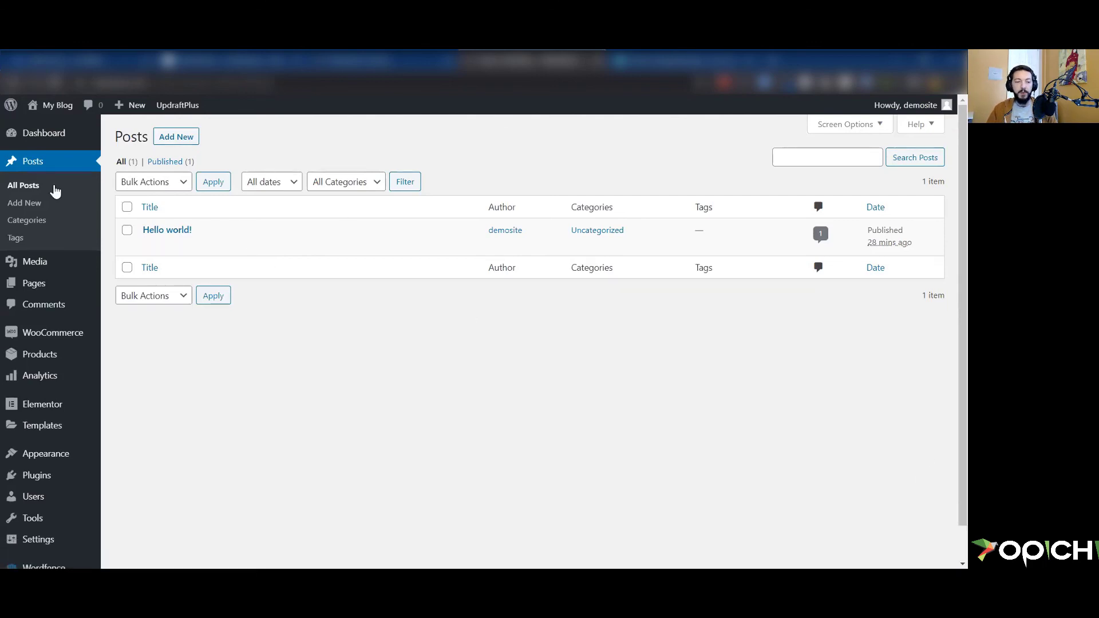
pyautogui.moveTo(62, 280)
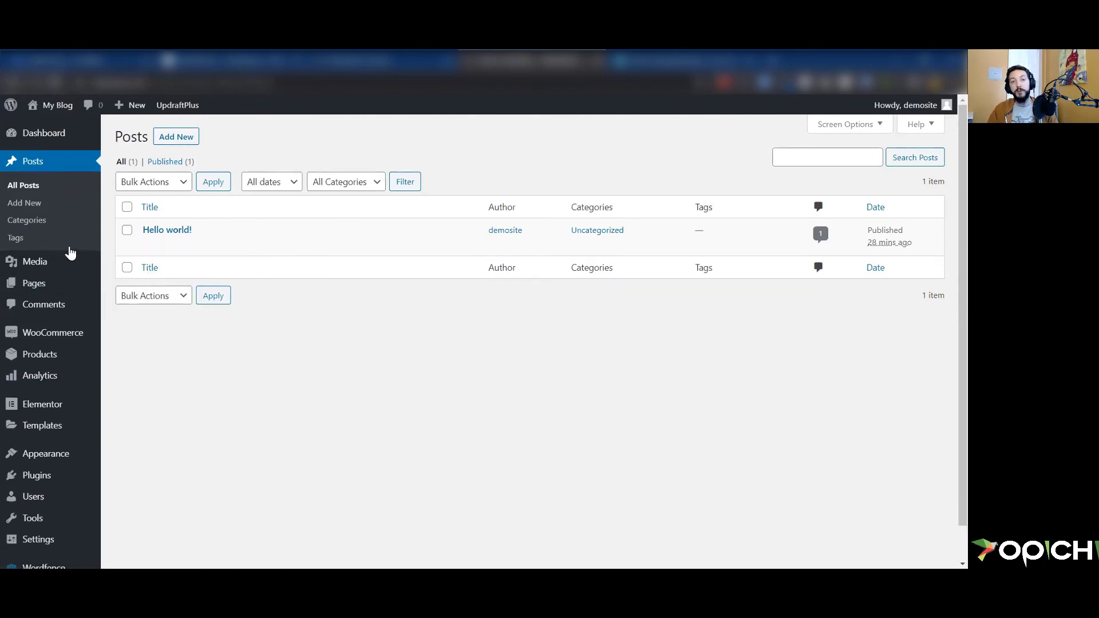
pyautogui.moveTo(63, 257)
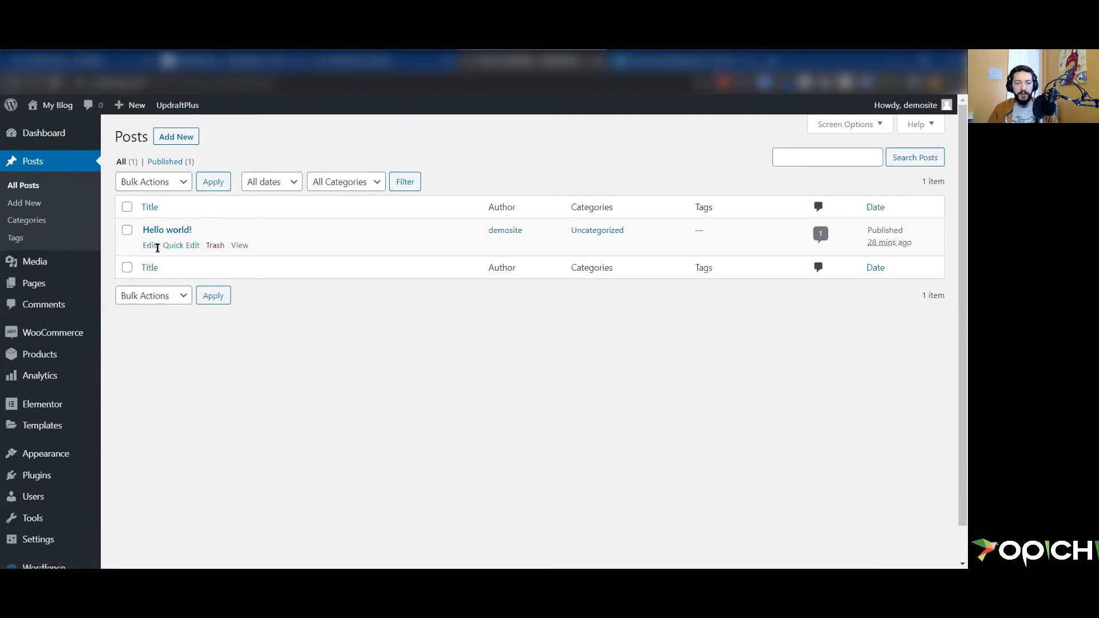
# Create and publish a post titled "Demo 1" with the paragraph "This is some content"
pyautogui.click(173, 140)
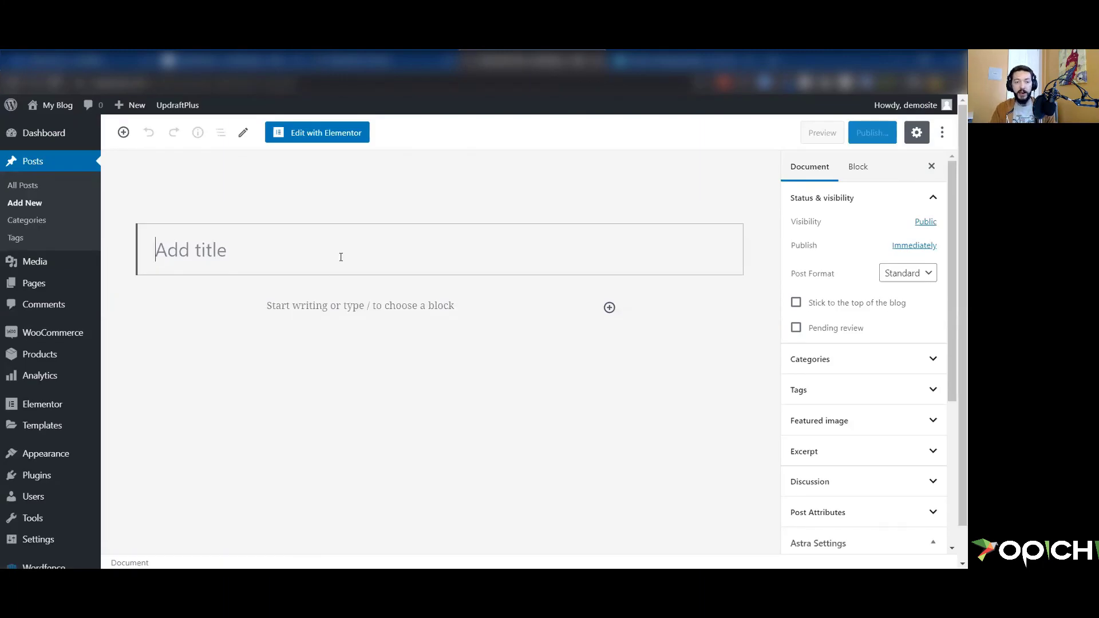
pyautogui.write('Demo 1')
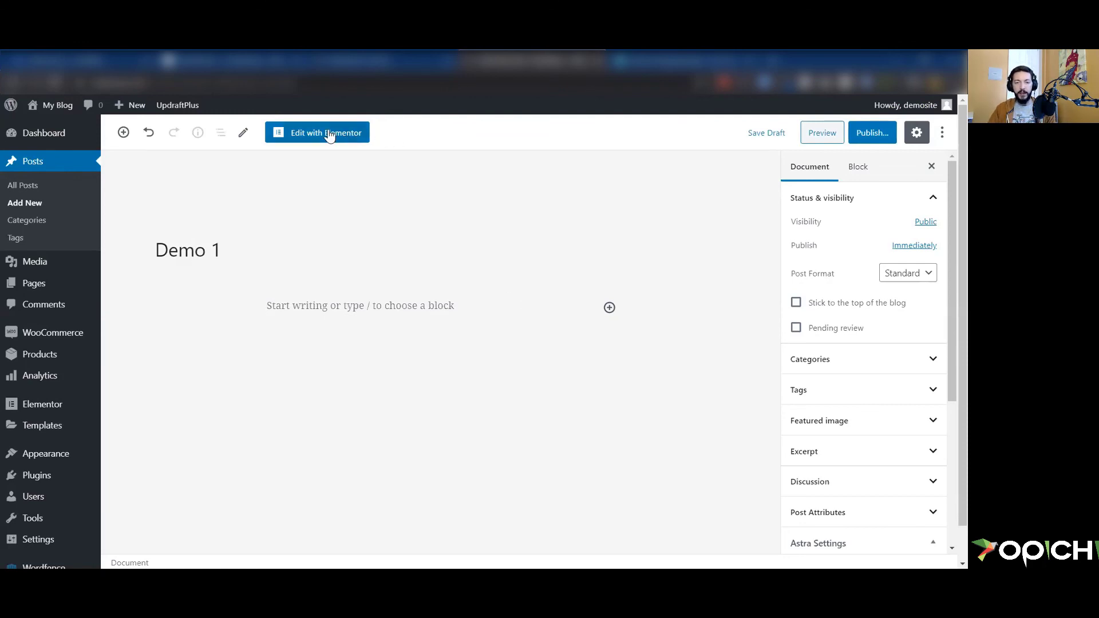
pyautogui.click(454, 309)
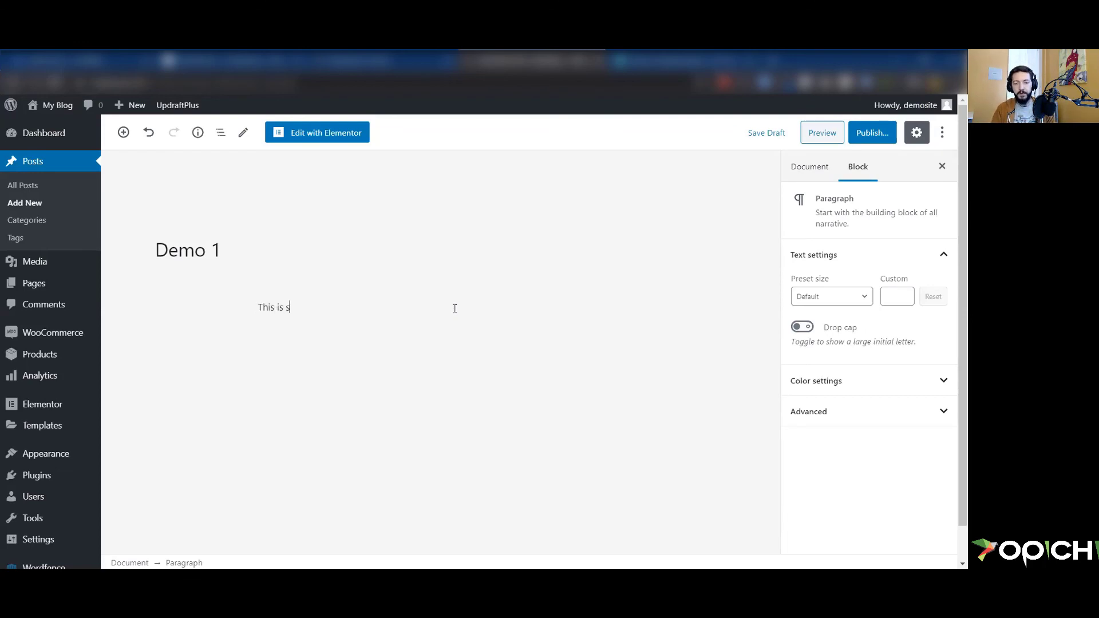
pyautogui.write('ntent')
pyautogui.click(872, 132)
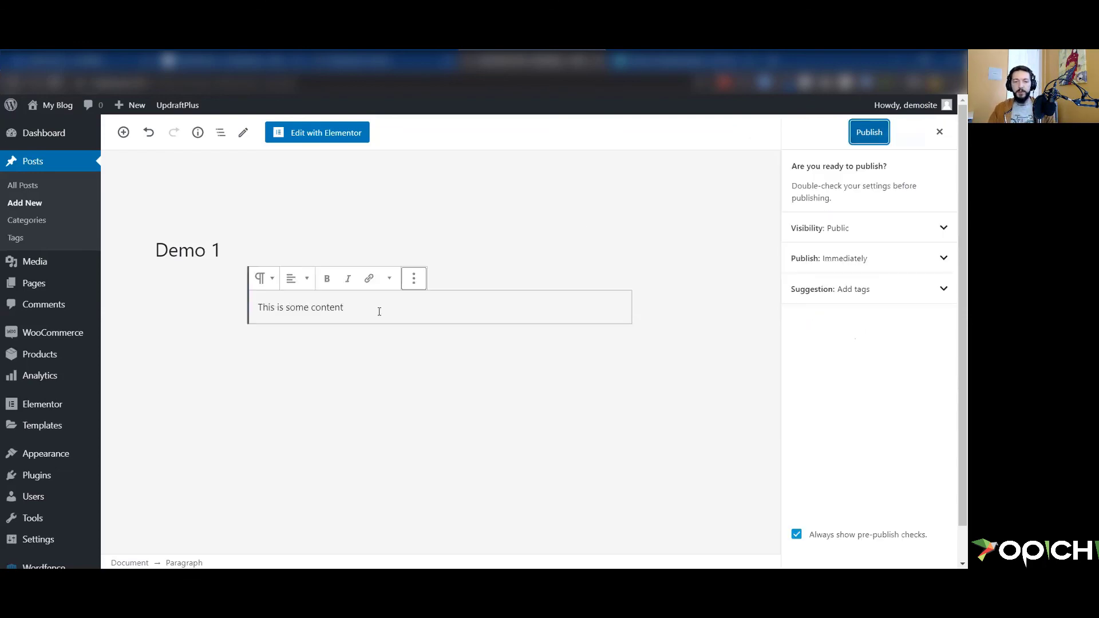
pyautogui.click(870, 133)
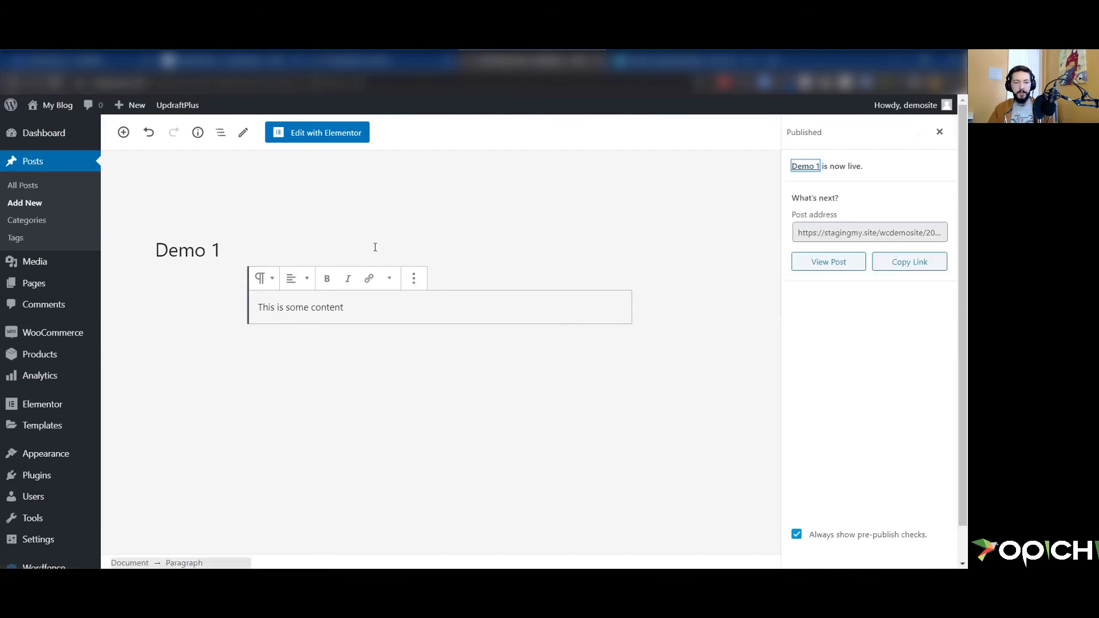
# Create and publish a new post titled "Demo 2" with the paragraph "And here is some more text"
pyautogui.click(26, 205)
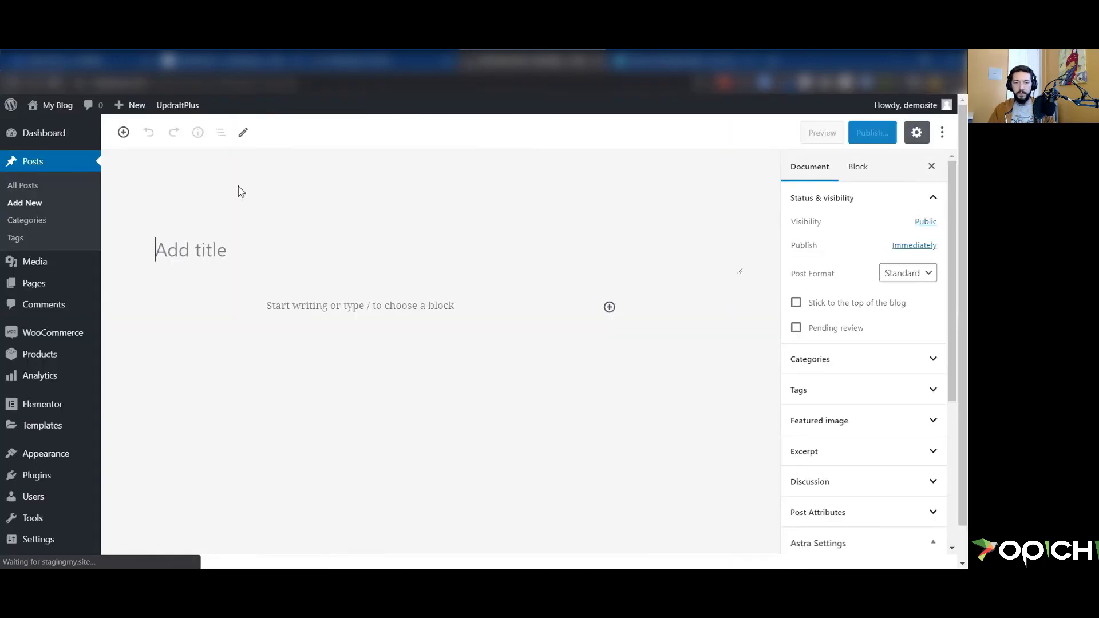
pyautogui.click(230, 245)
pyautogui.write('Demo 2')
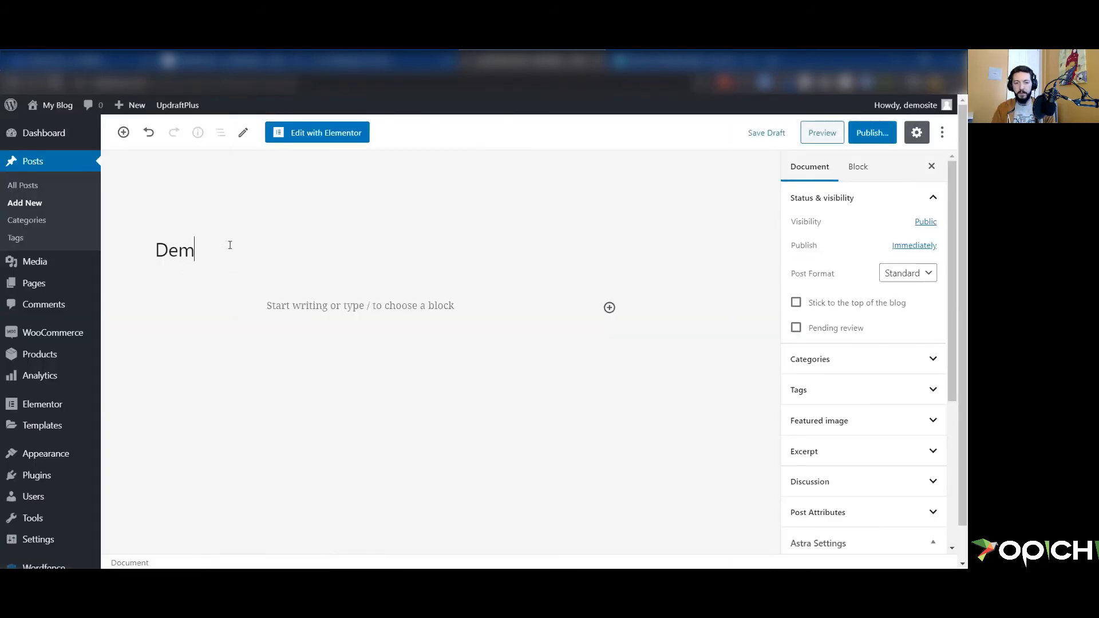
pyautogui.click(368, 306)
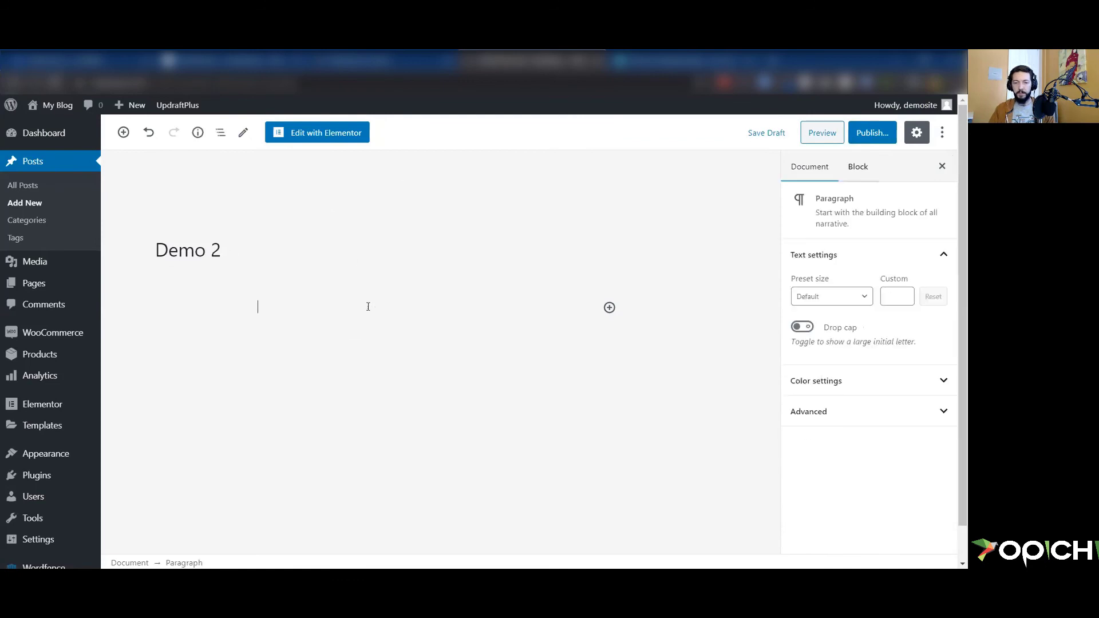
pyautogui.write('And here is s')
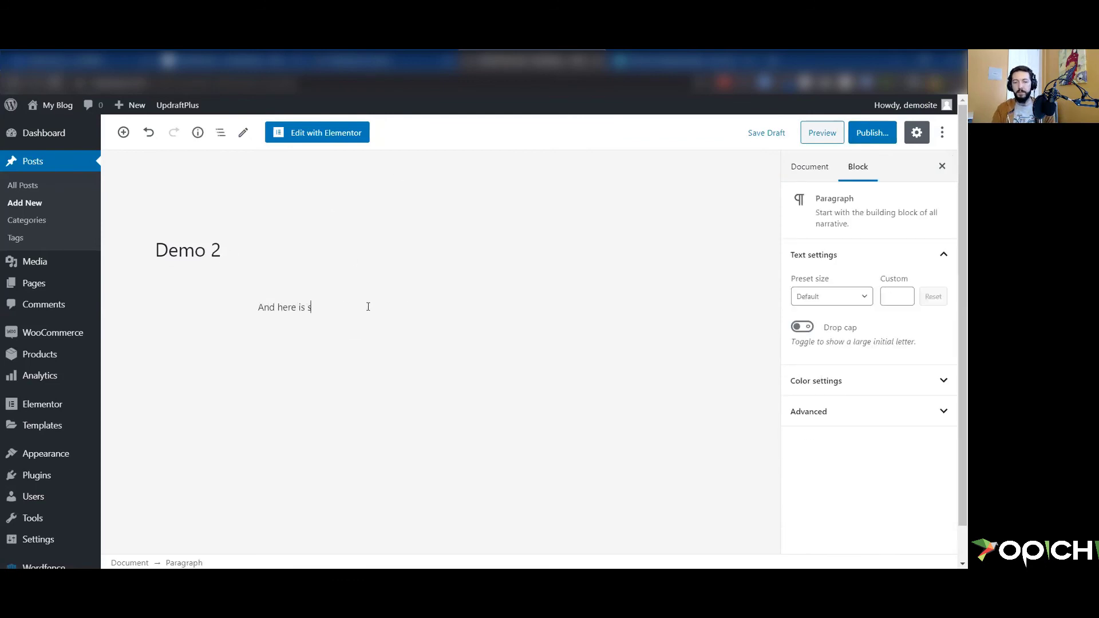
pyautogui.write('ome more tex')
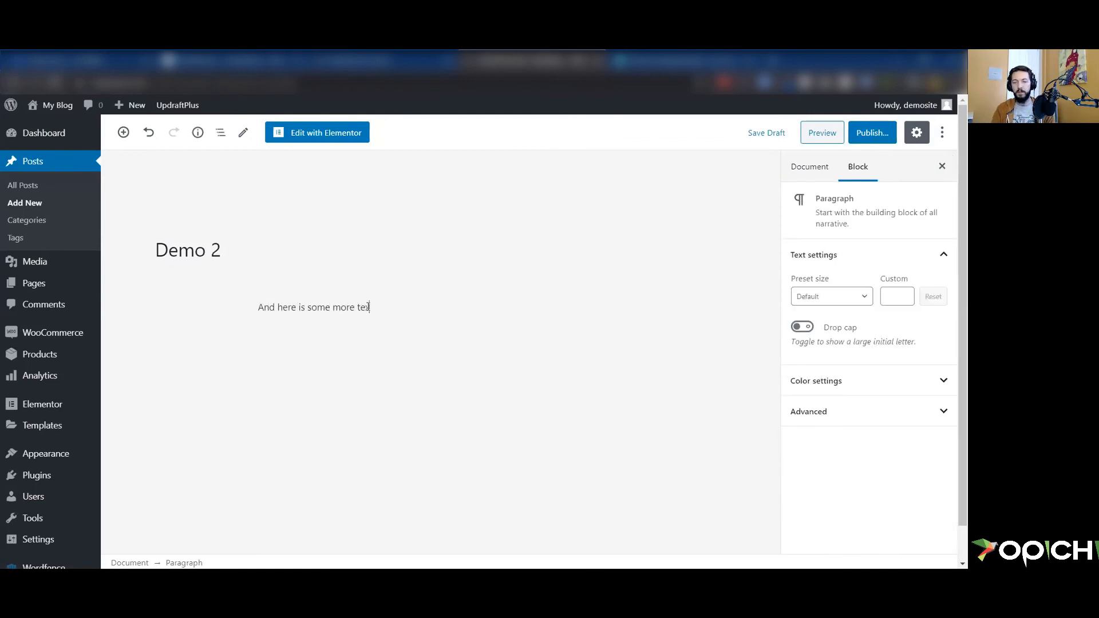
pyautogui.write('t')
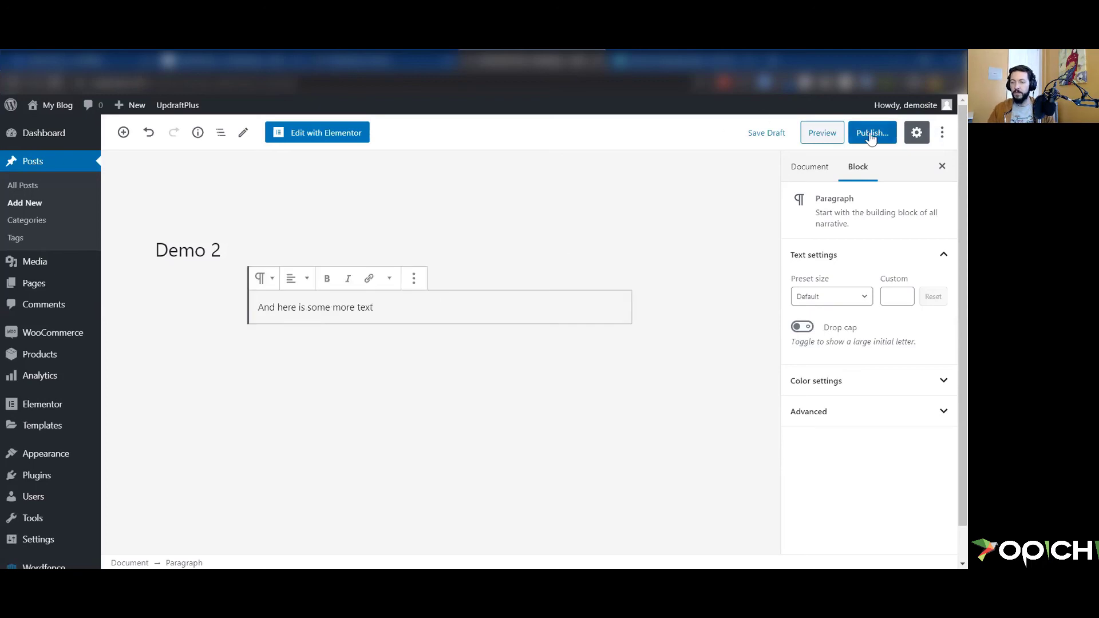
pyautogui.click(871, 135)
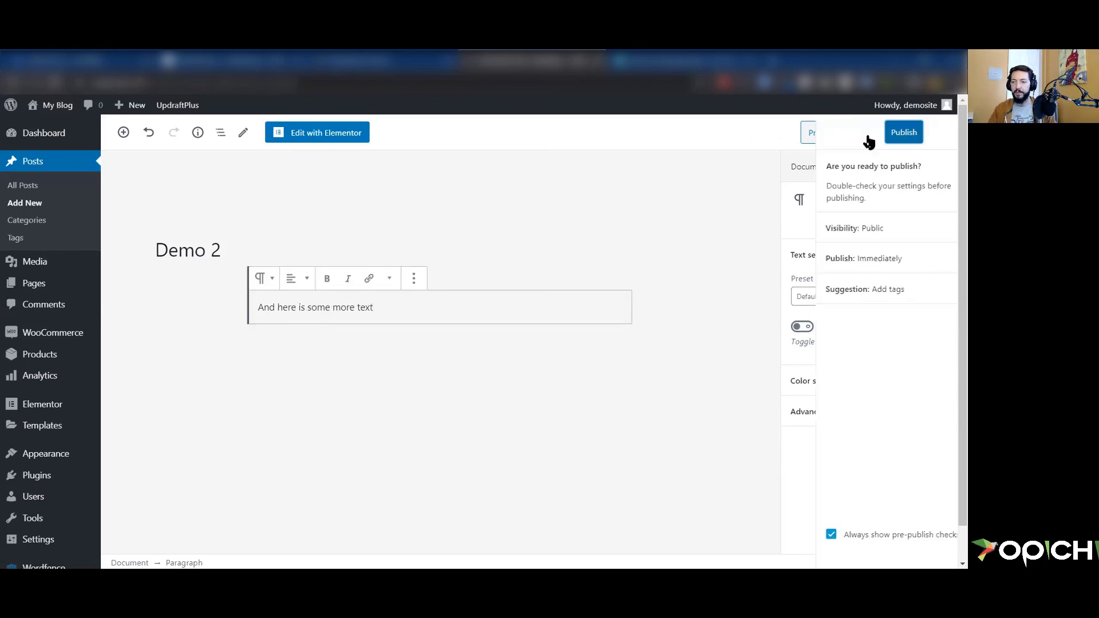
pyautogui.click(866, 135)
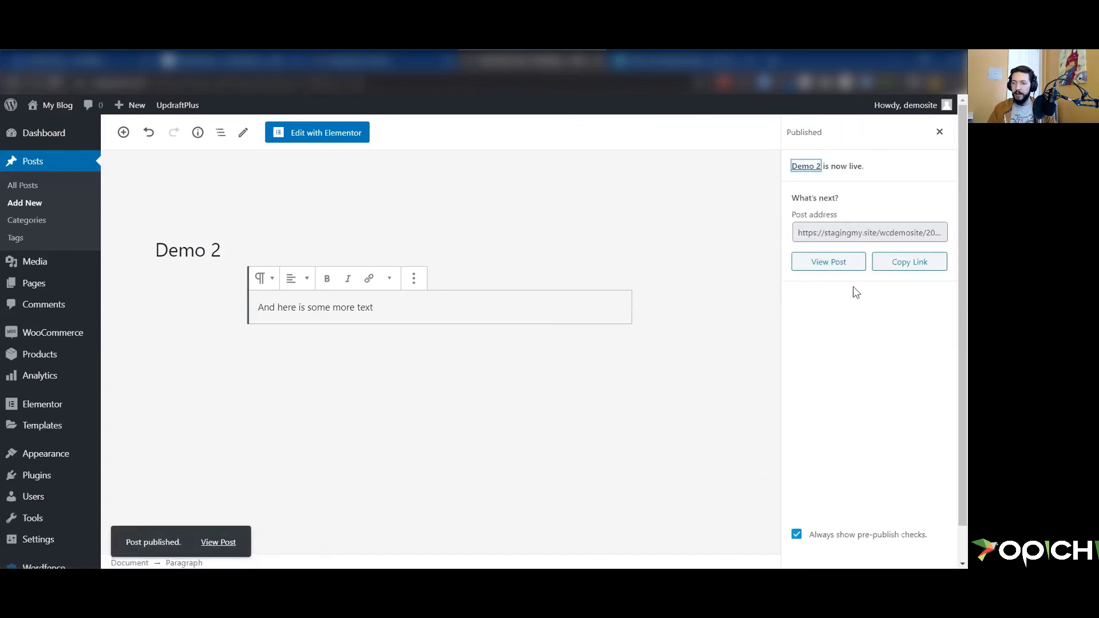
pyautogui.click(939, 131)
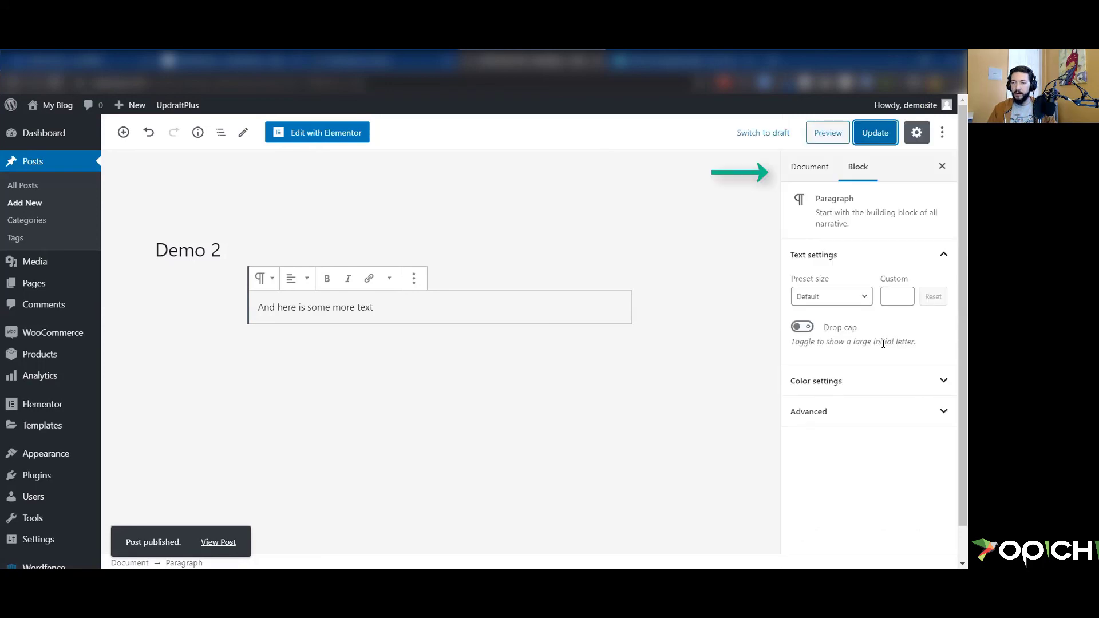
# Examine the Demo 2 post's document settings, including its permalink and featured image, and return to the list of all posts
pyautogui.click(810, 166)
pyautogui.scroll(-2, 864, 341)
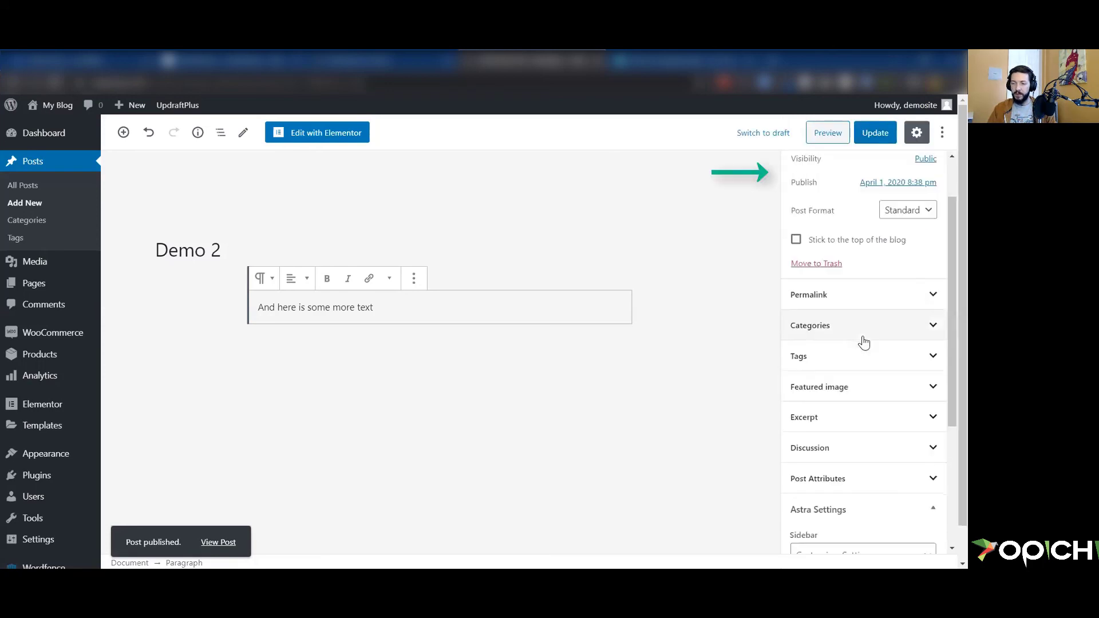
pyautogui.click(876, 295)
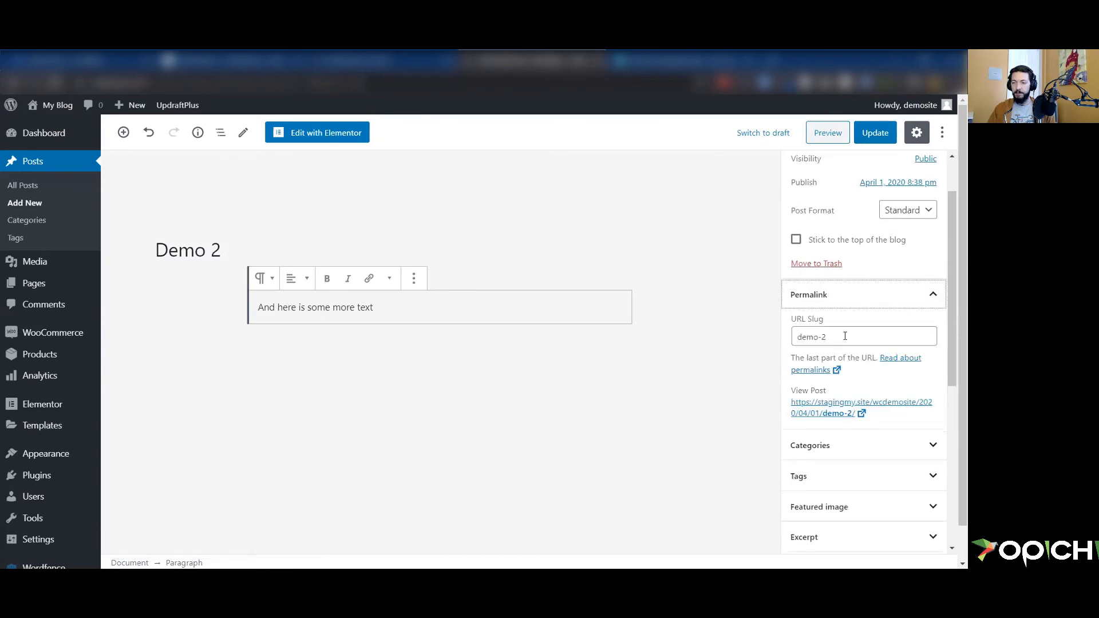
pyautogui.click(881, 296)
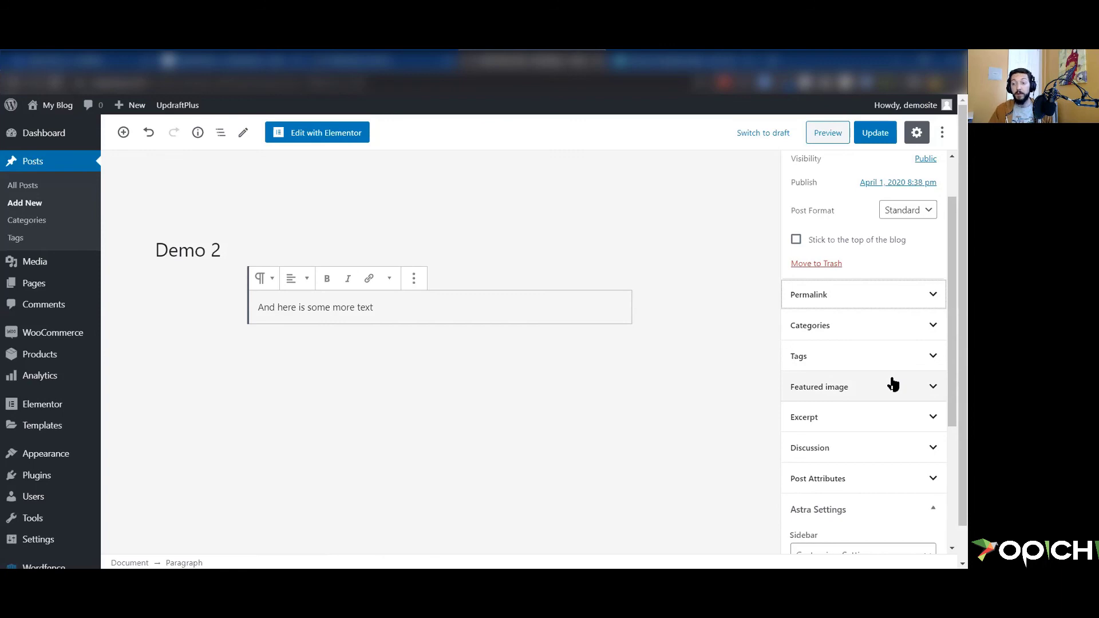
pyautogui.click(857, 387)
pyautogui.scroll(-3, 870, 394)
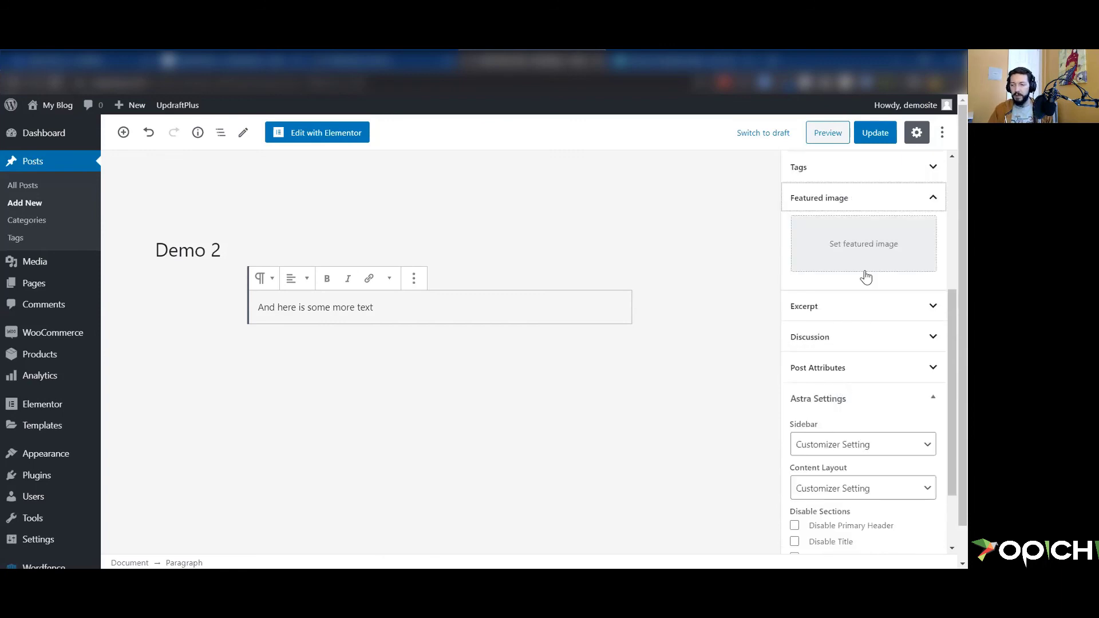
pyautogui.scroll(5, 864, 275)
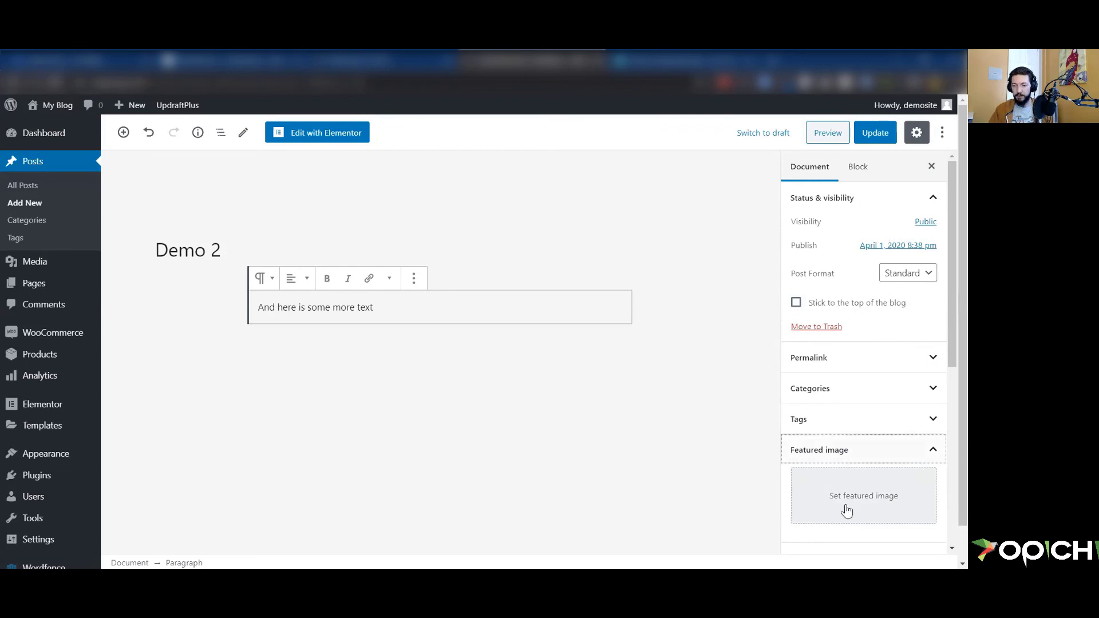
pyautogui.scroll(-3, 846, 504)
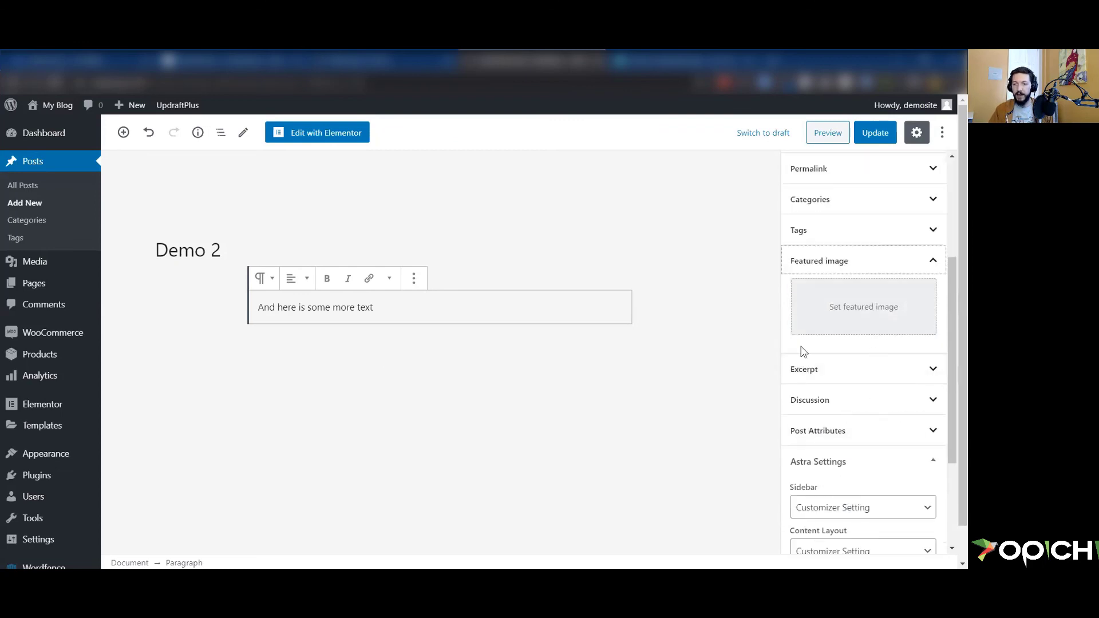
pyautogui.click(425, 335)
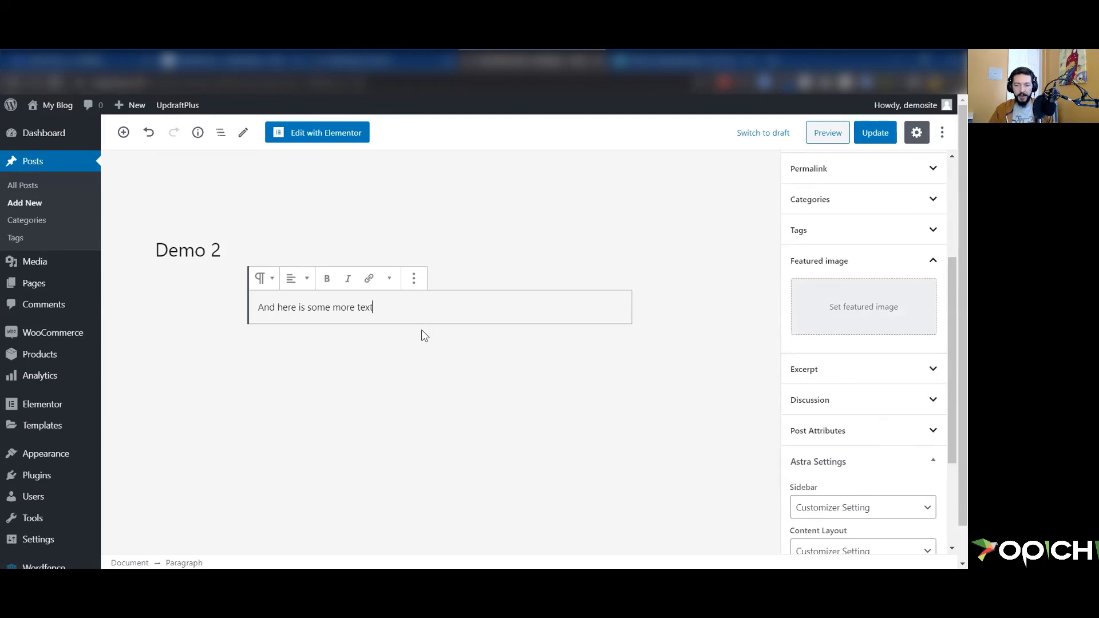
pyautogui.click(685, 252)
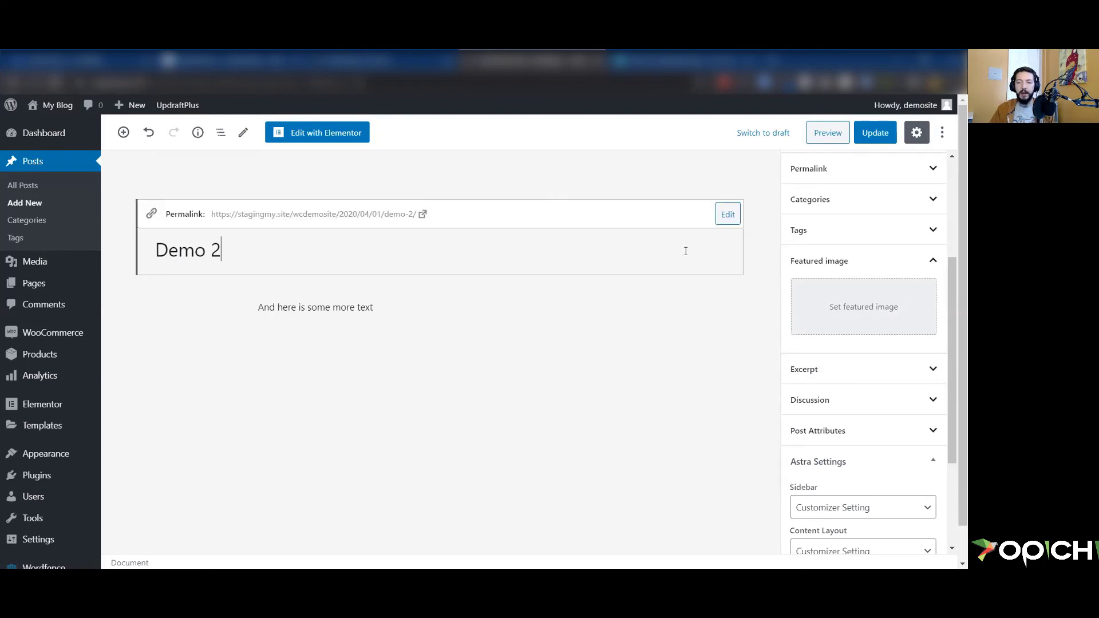
pyautogui.click(332, 308)
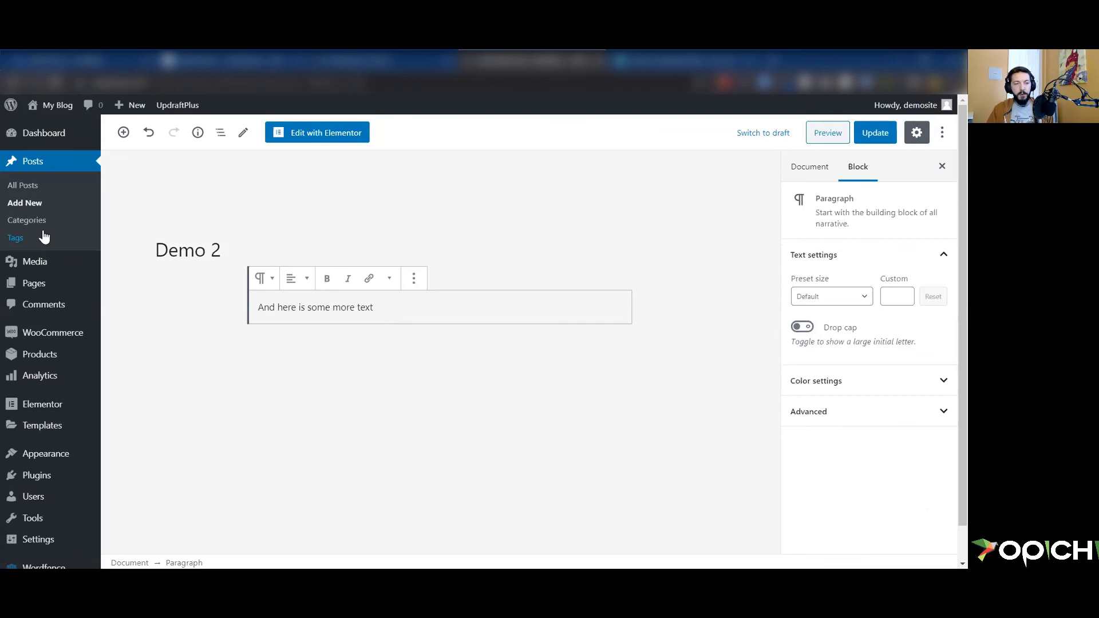
pyautogui.click(24, 187)
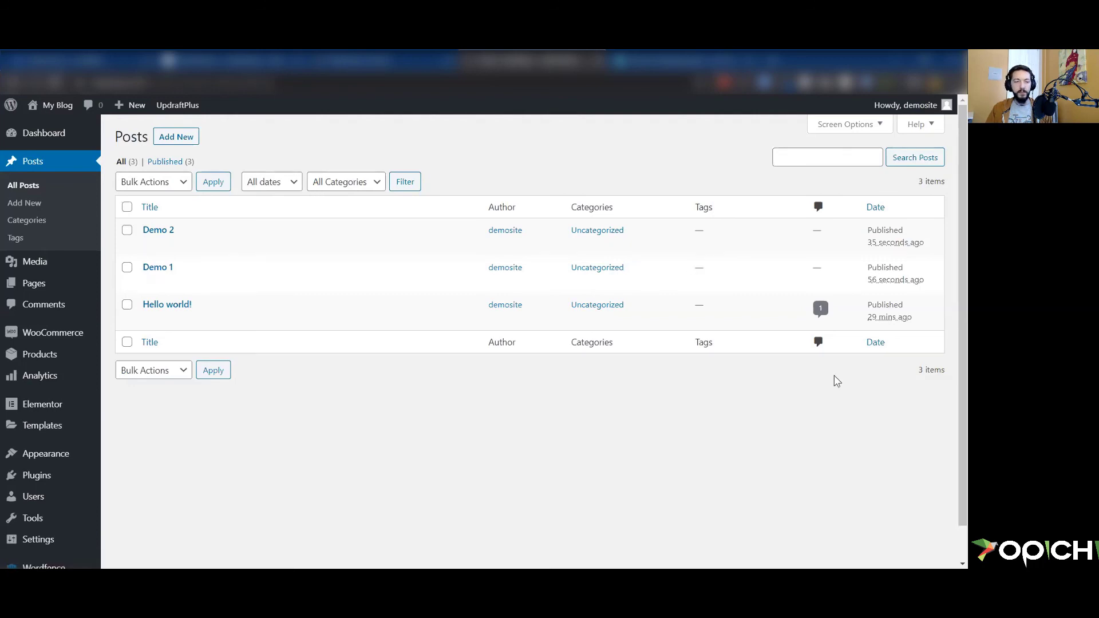
# Create and publish a new empty page titled "Blog"
pyautogui.moveTo(45, 286)
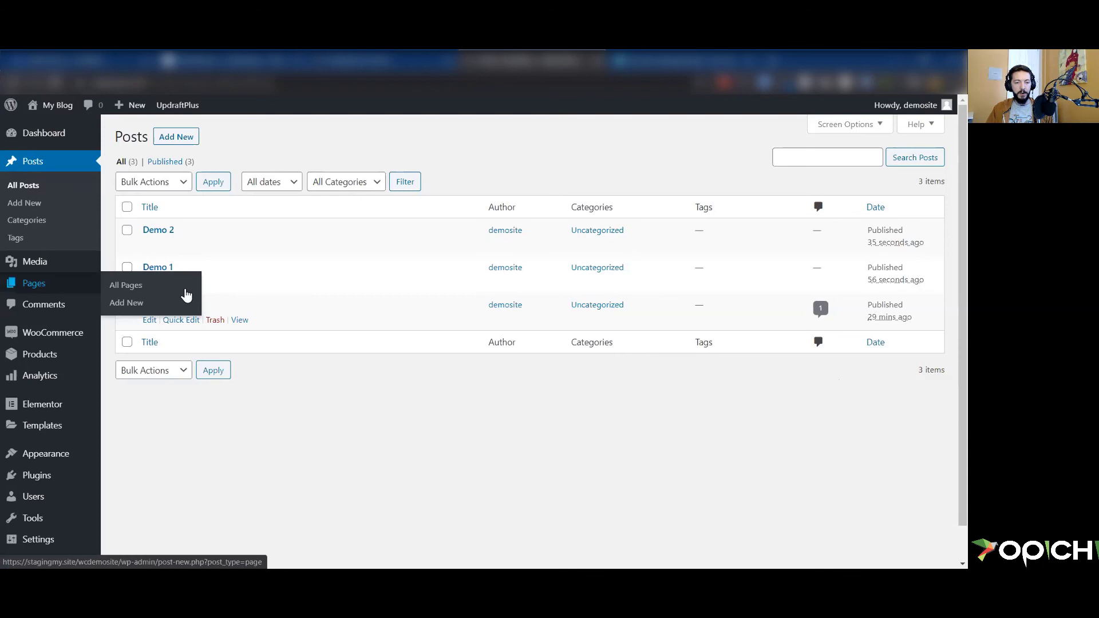
pyautogui.click(128, 309)
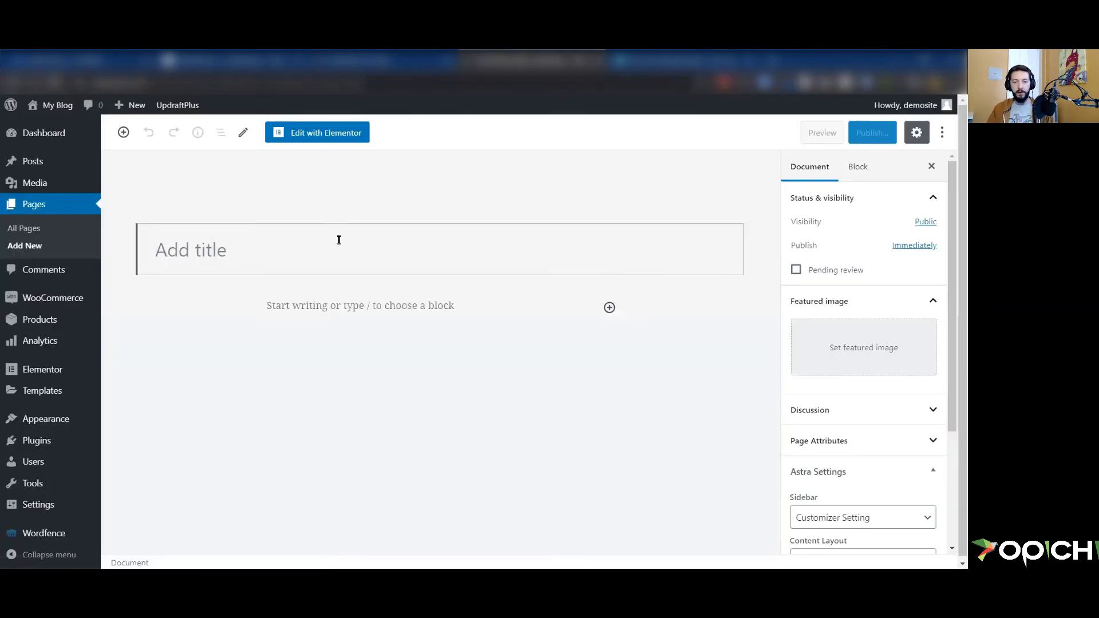
pyautogui.write('Blog')
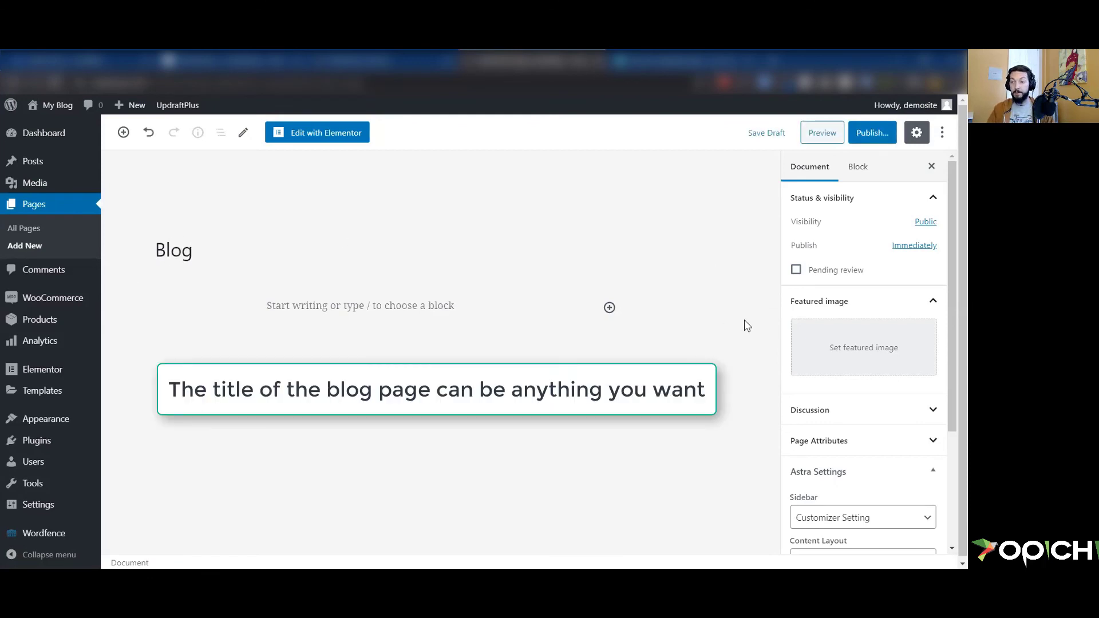
pyautogui.click(880, 137)
pyautogui.click(876, 135)
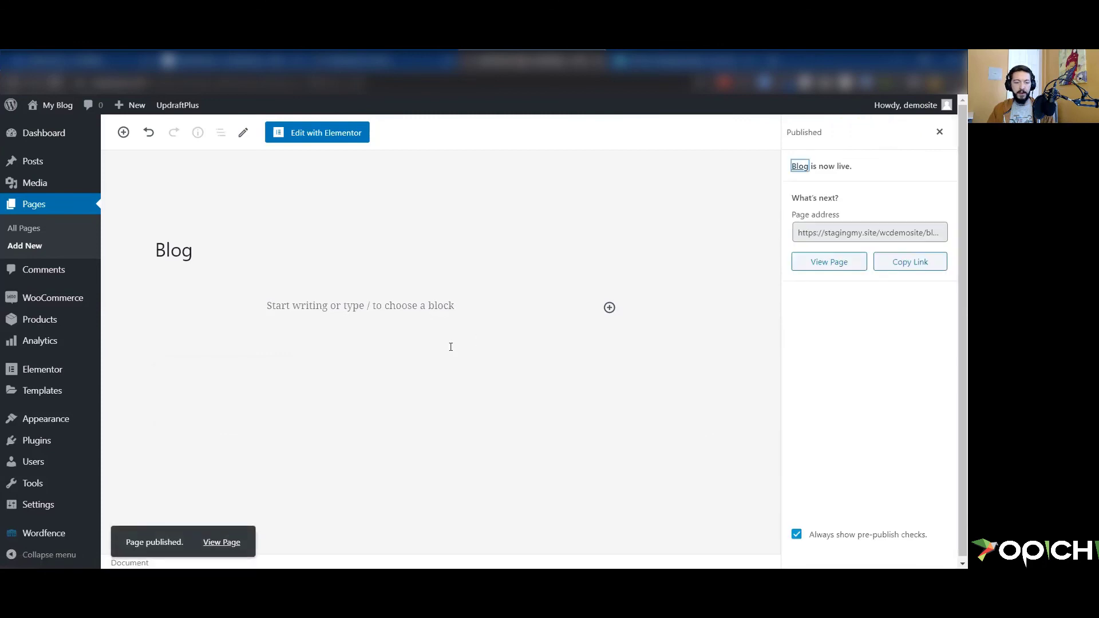
# In the Reading settings, set a static homepage using Home, assign Blog as the posts page, and save
pyautogui.moveTo(55, 505)
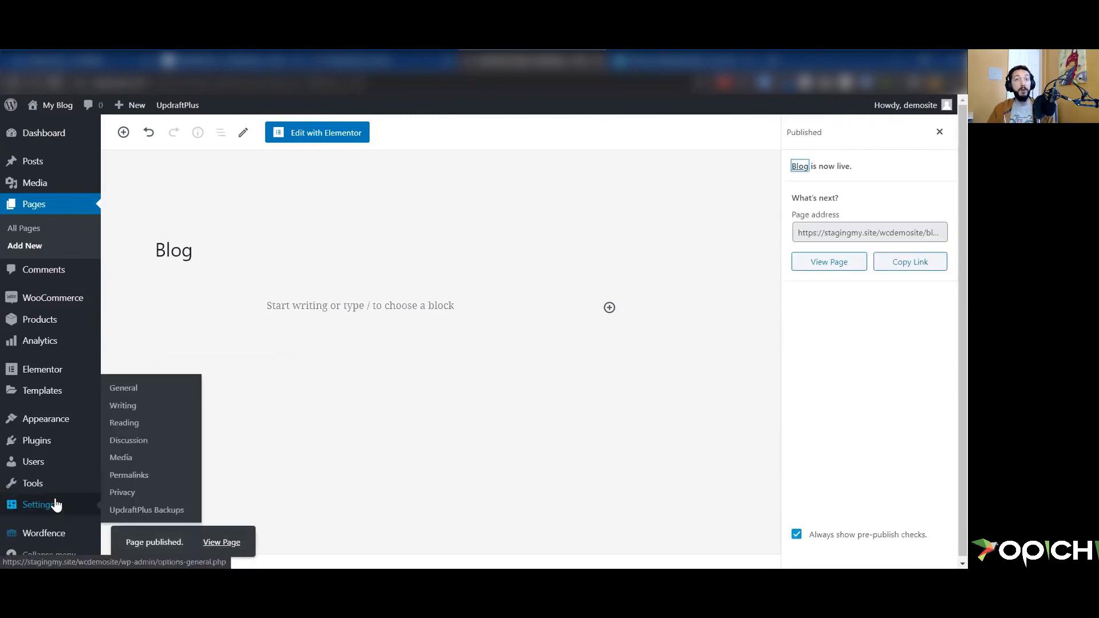
pyautogui.click(124, 422)
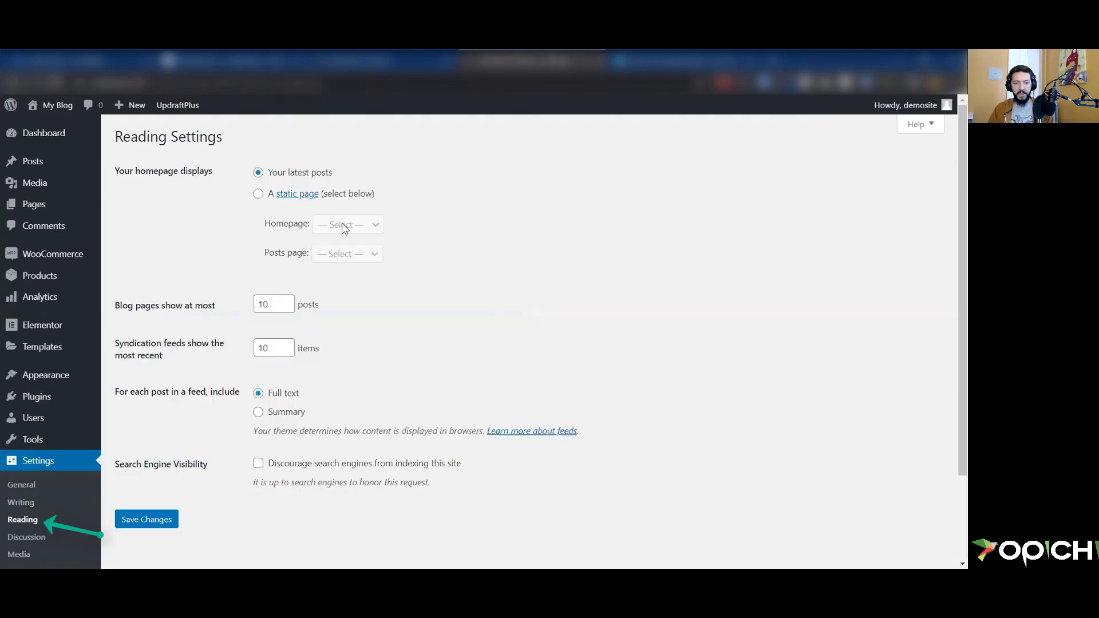
pyautogui.click(258, 195)
pyautogui.click(373, 229)
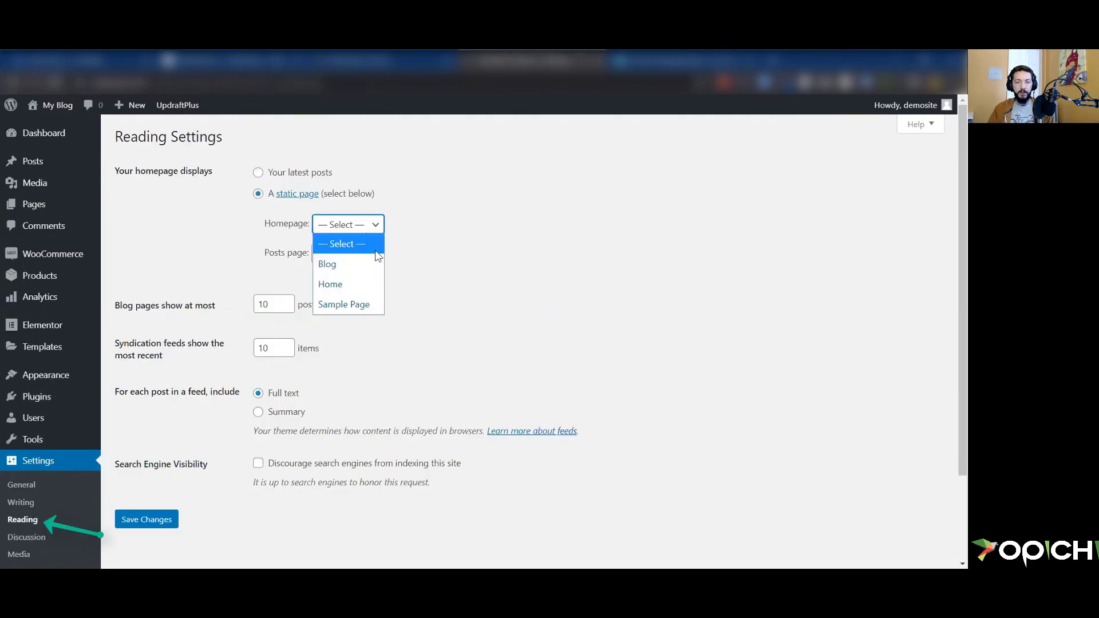
pyautogui.click(351, 283)
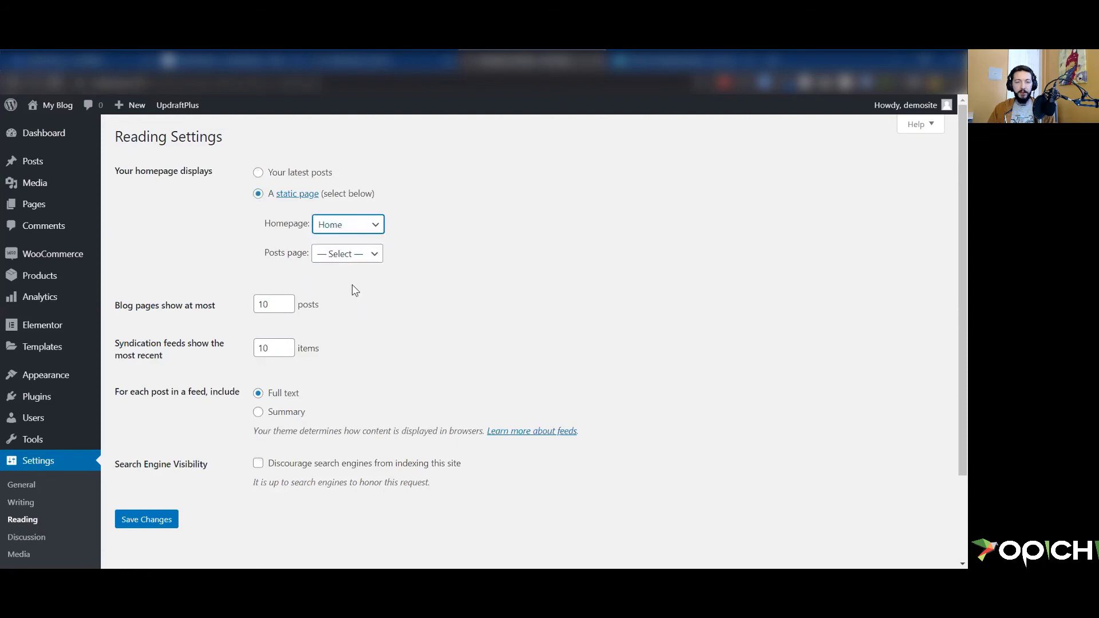
pyautogui.click(365, 254)
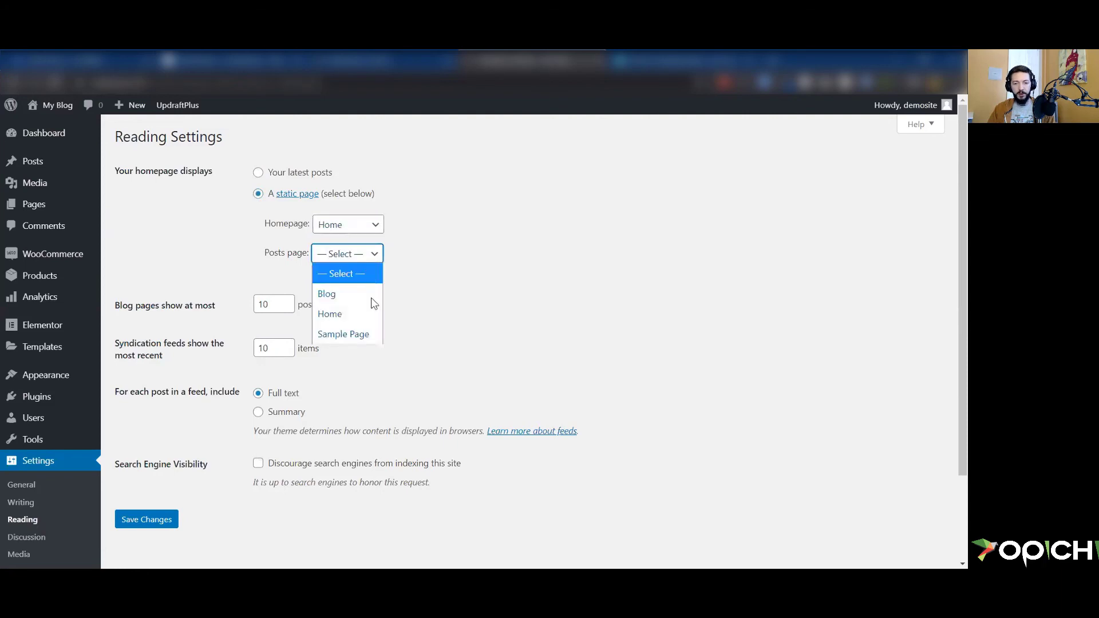
pyautogui.click(369, 291)
pyautogui.scroll(-2, 562, 283)
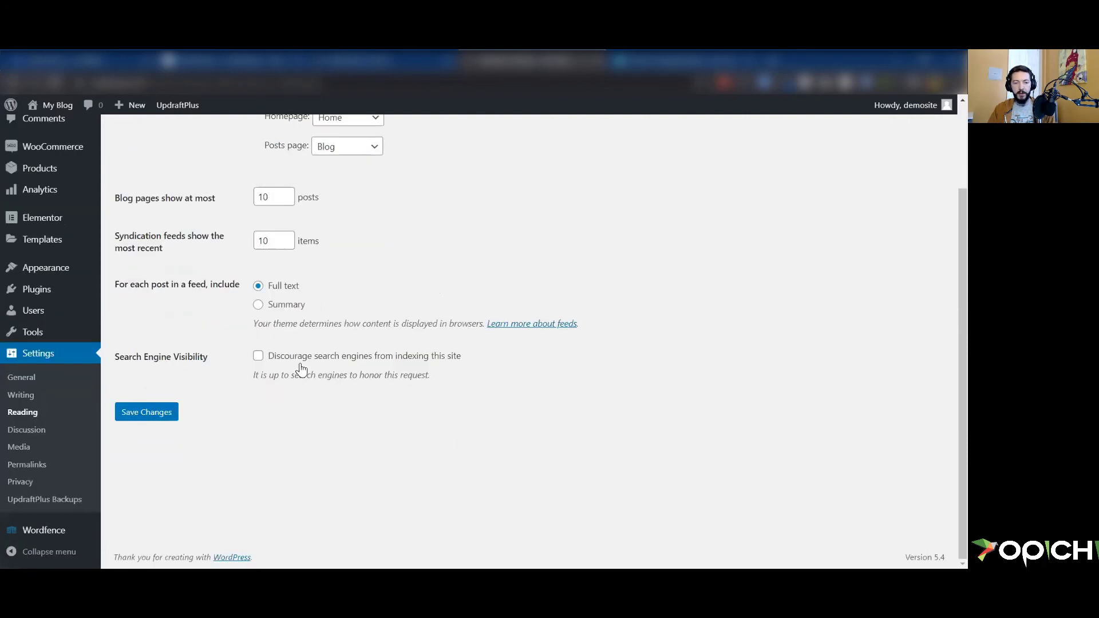
pyautogui.click(166, 412)
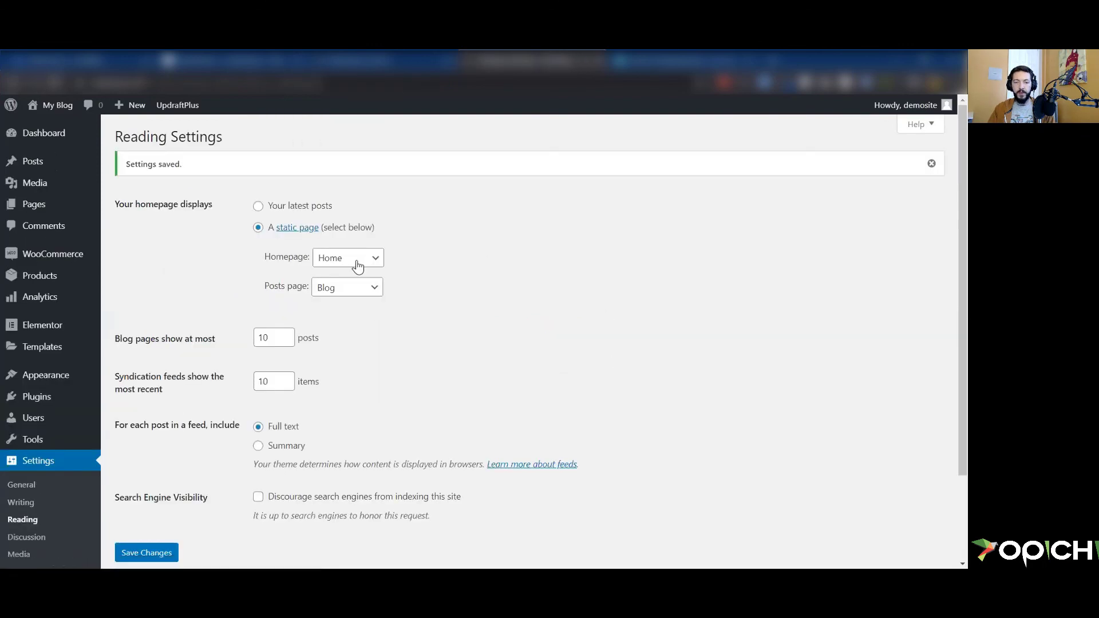
# From the list of all pages, view the live Blog page and look through its posts
pyautogui.moveTo(54, 206)
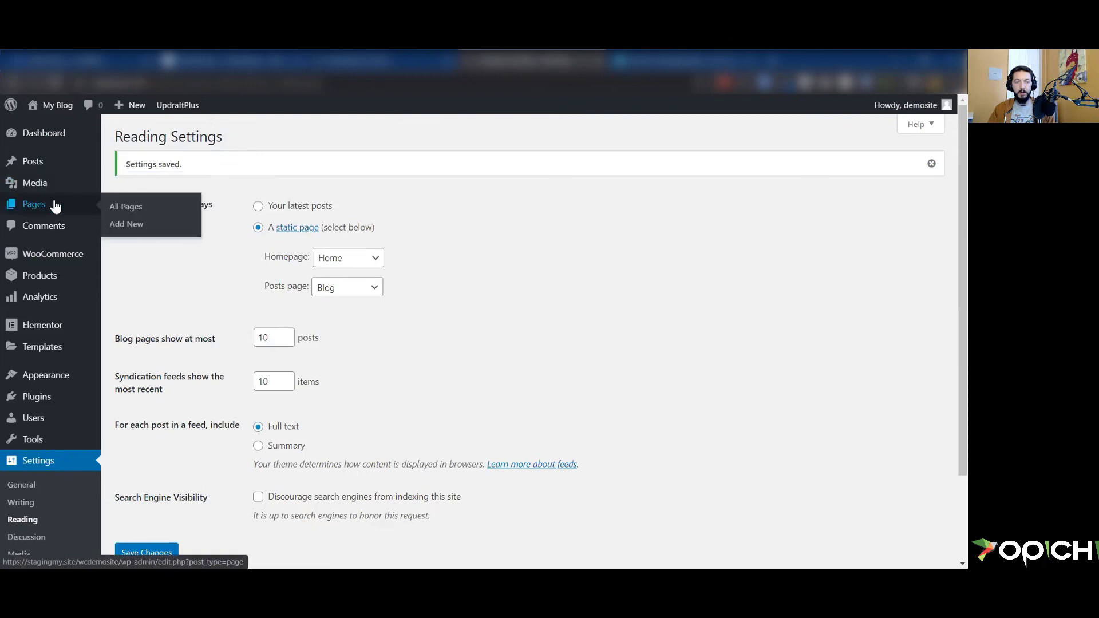
pyautogui.click(143, 207)
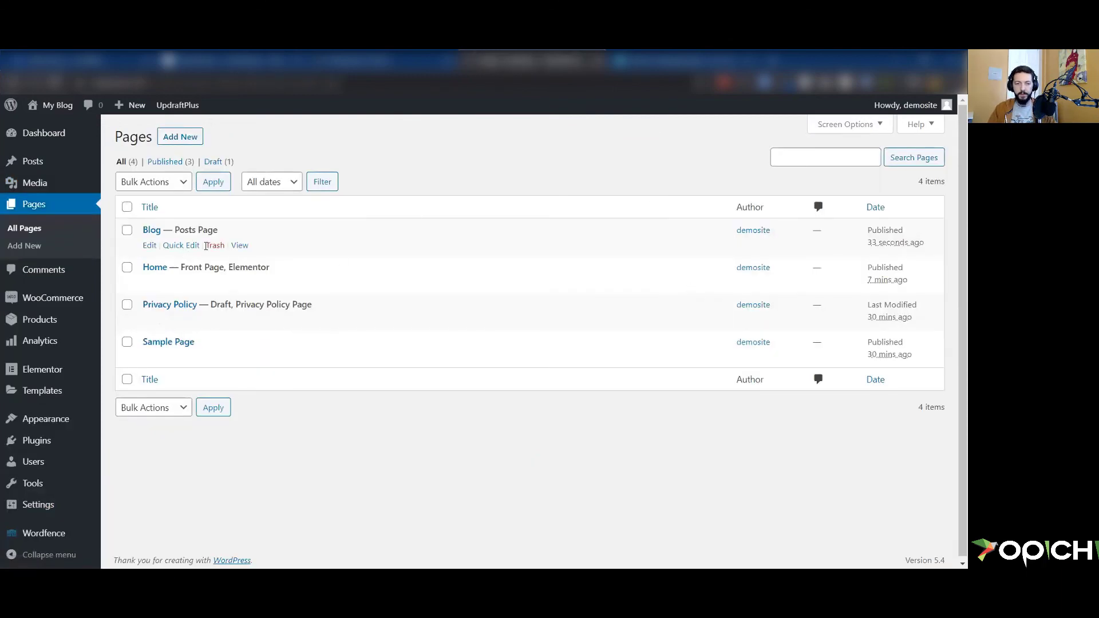
pyautogui.click(240, 245)
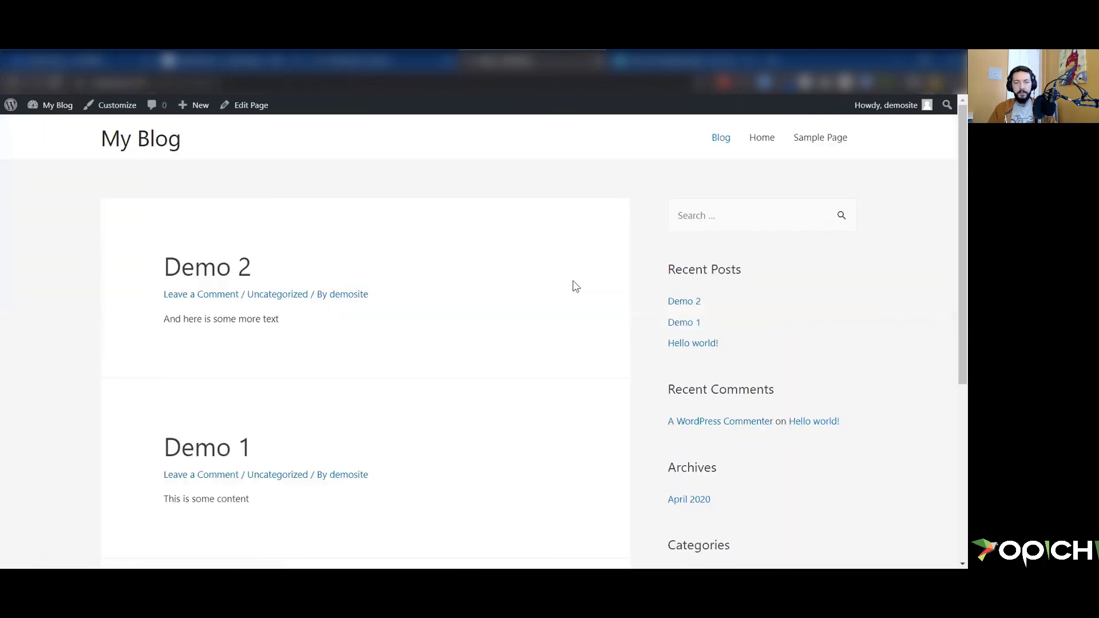
pyautogui.scroll(-1, 167, 231)
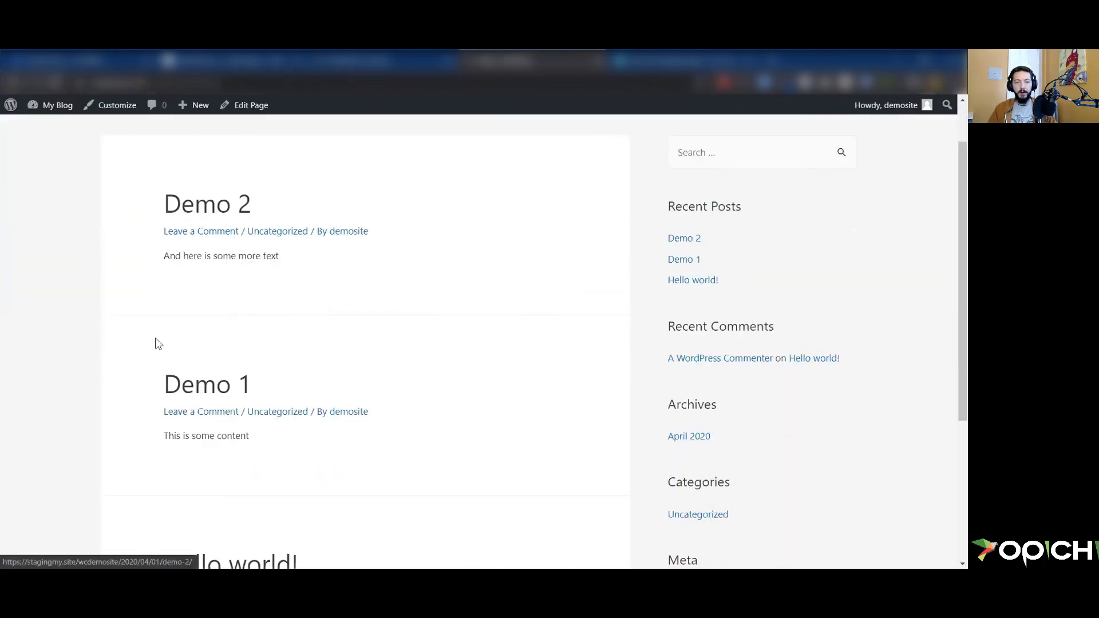
pyautogui.scroll(-2, 262, 275)
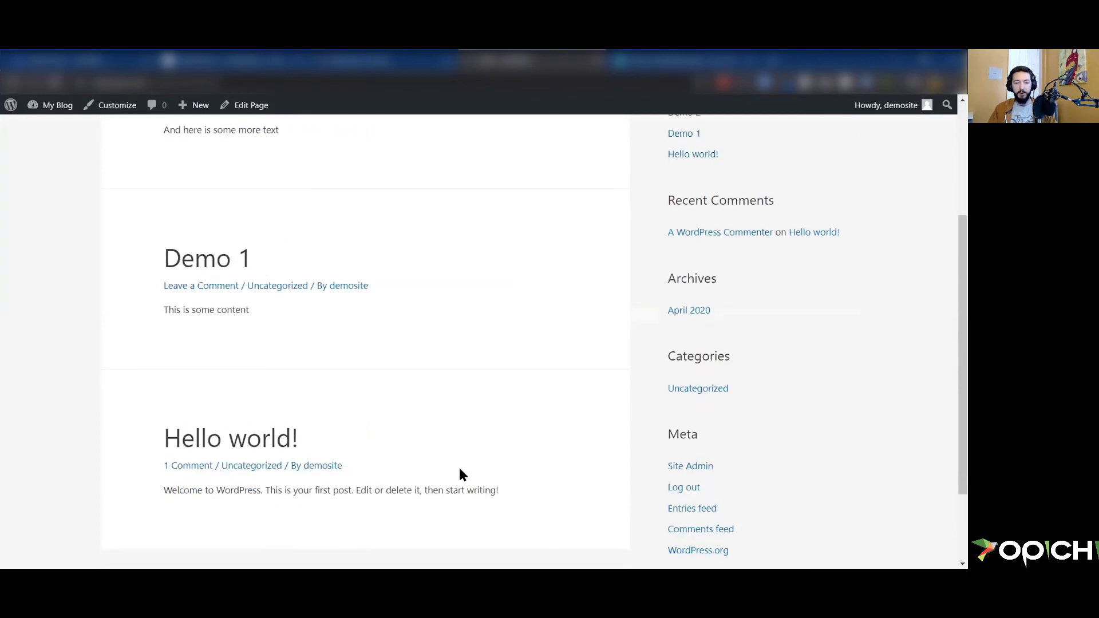
# Examine the posts on the live Blog page, view the full Demo 1 post, and return to the site's homepage
pyautogui.scroll(3, 348, 306)
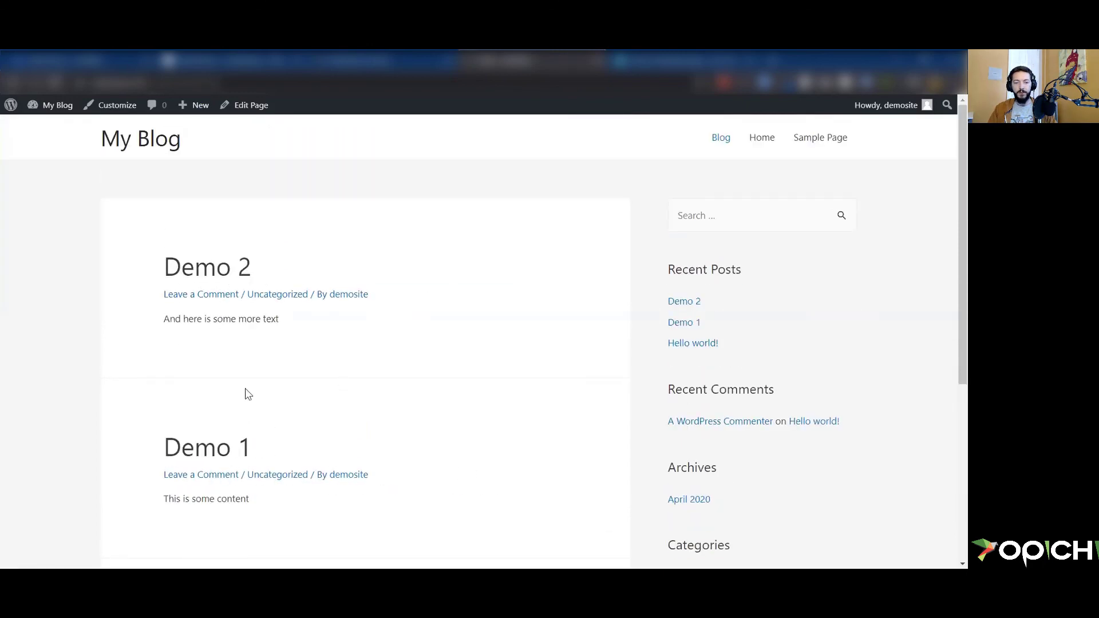
pyautogui.scroll(-1, 245, 393)
pyautogui.scroll(-4, 348, 474)
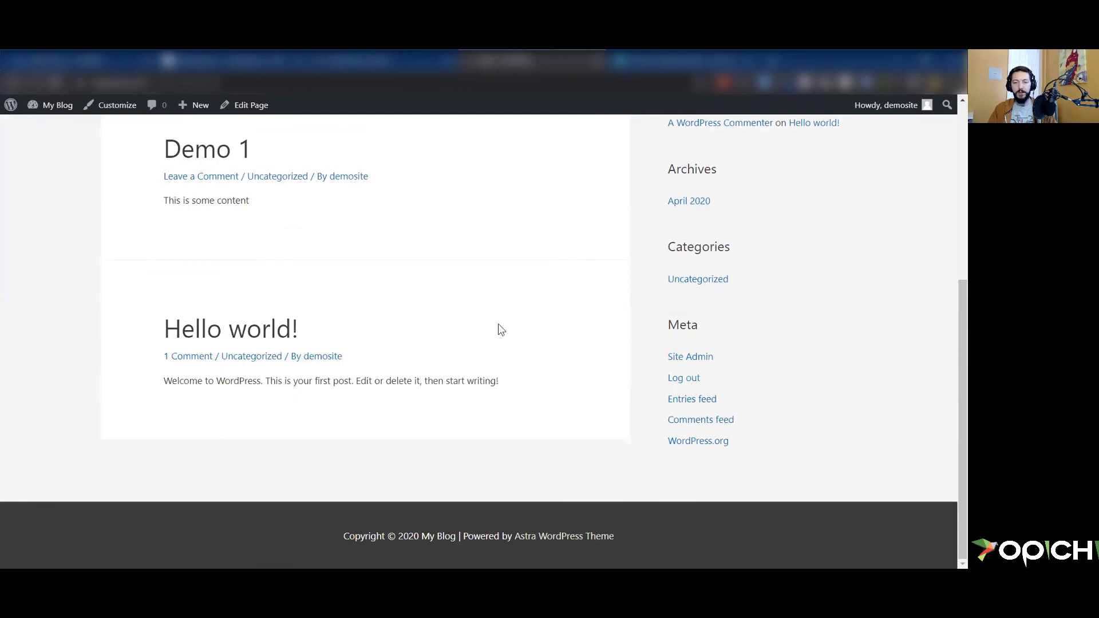
pyautogui.scroll(4, 147, 238)
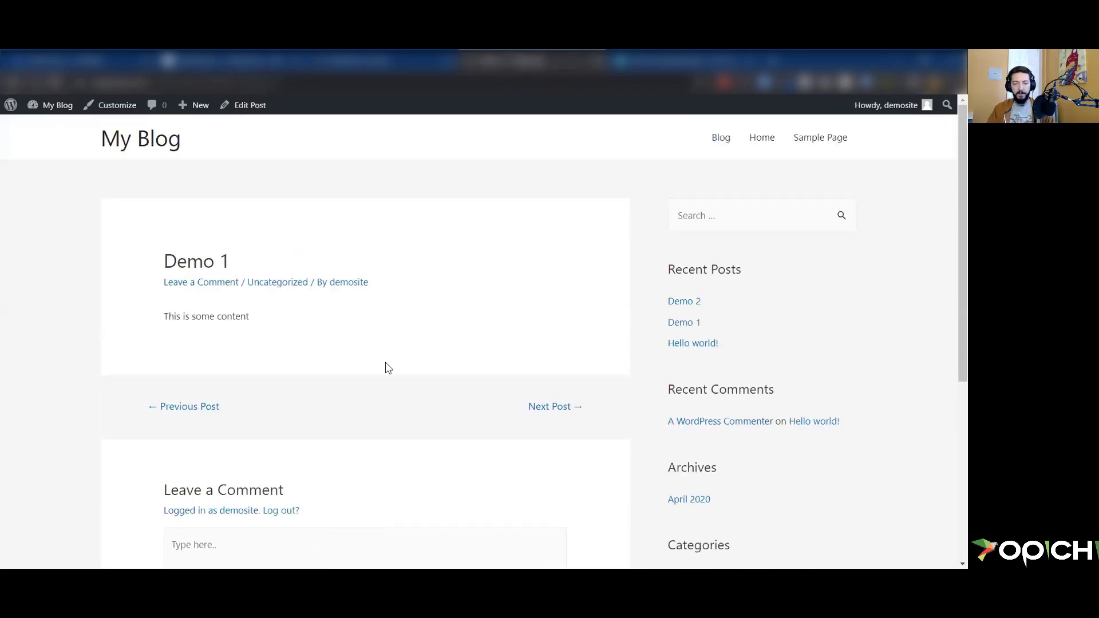
pyautogui.scroll(-3, 385, 369)
pyautogui.scroll(-1, 377, 371)
pyautogui.scroll(5, 477, 287)
pyautogui.click(127, 144)
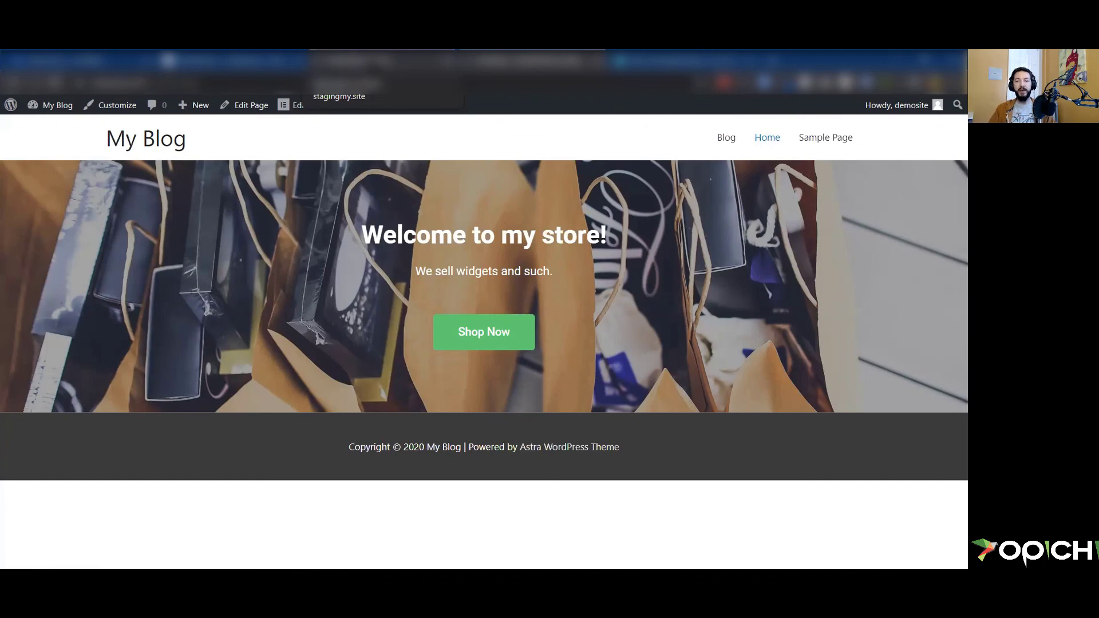
# Switch to the Home page's Elementor editor and exit it to the page's WordPress editor
pyautogui.click(355, 60)
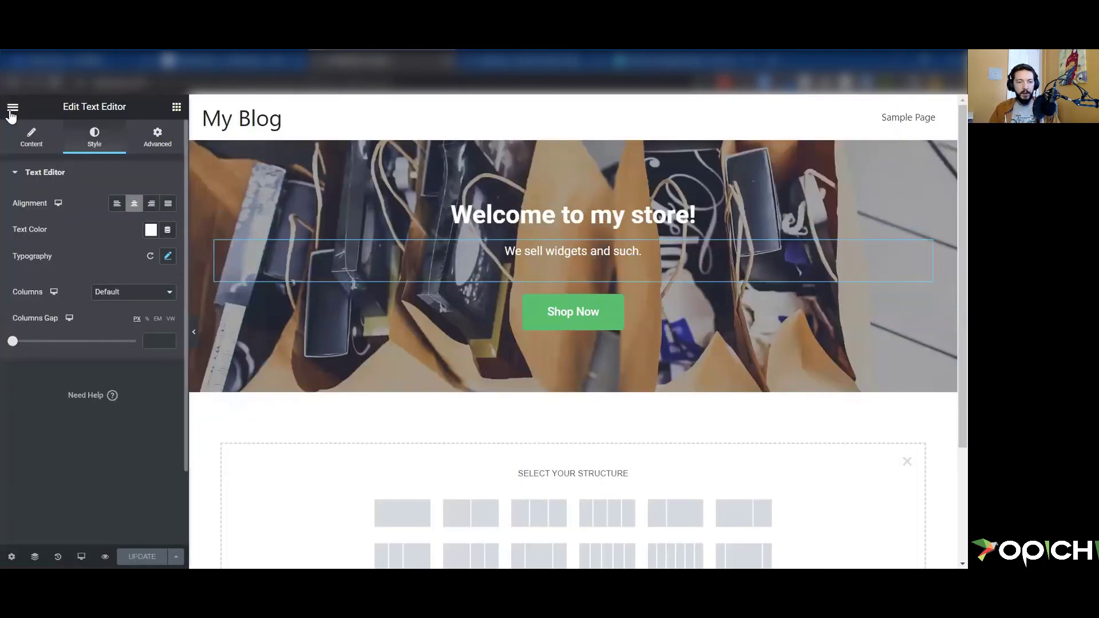
pyautogui.click(13, 109)
pyautogui.click(96, 464)
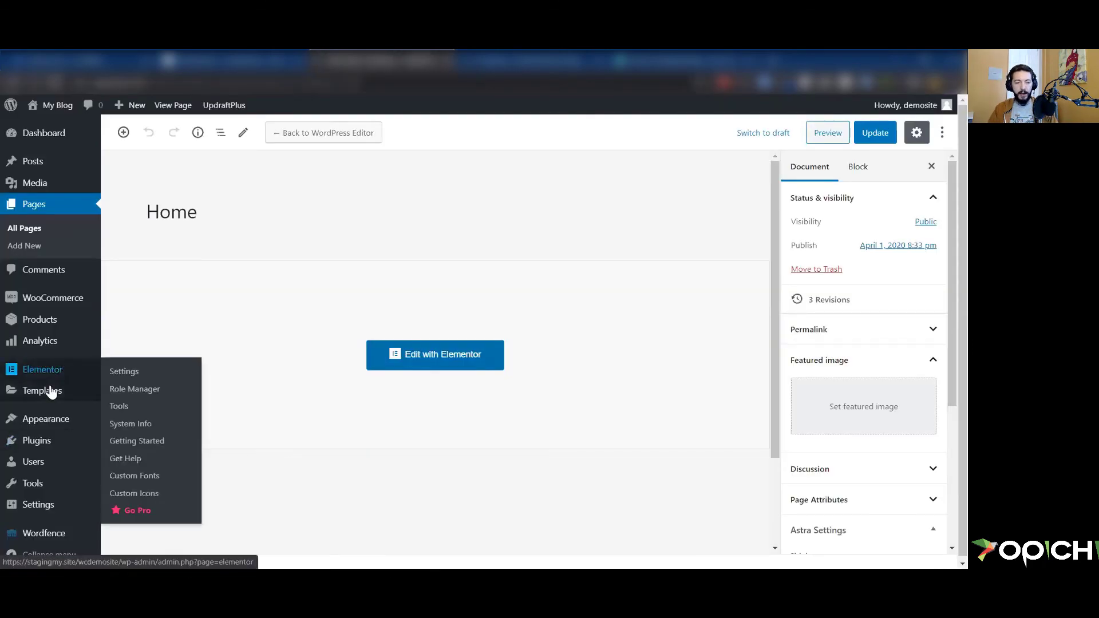
# View the WooCommerce dashboard and go on to the list of all products
pyautogui.moveTo(62, 298)
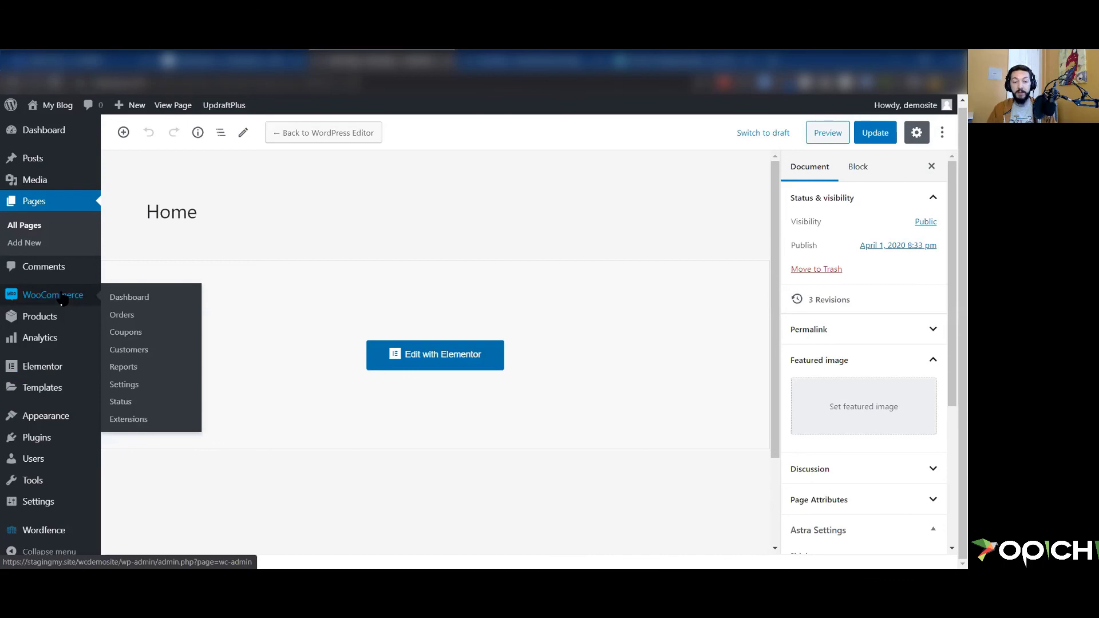
pyautogui.click(121, 309)
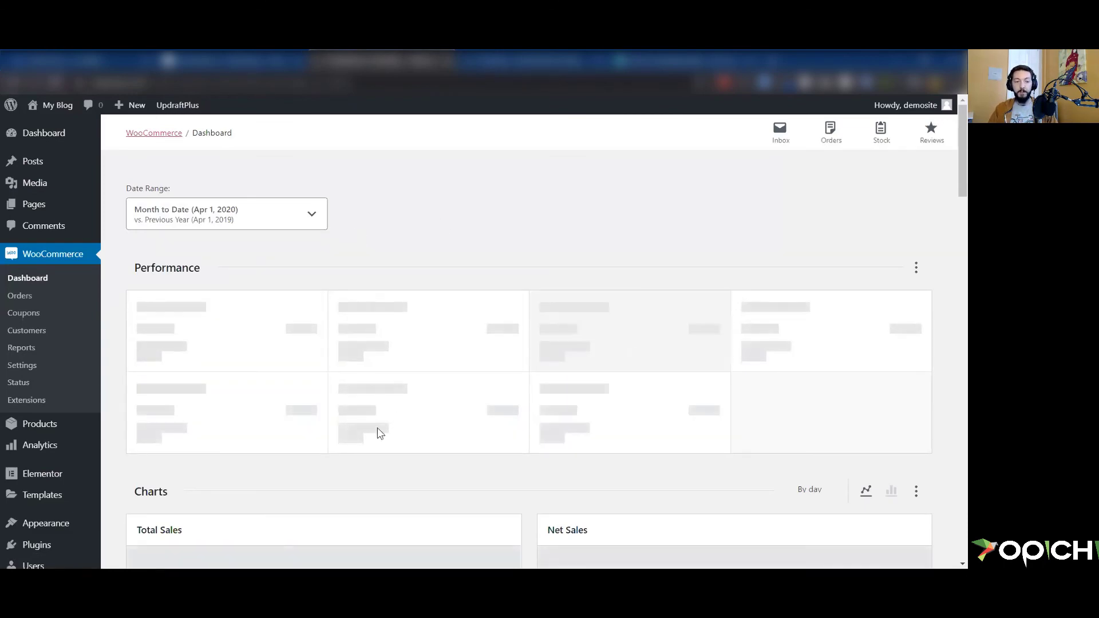
pyautogui.scroll(-1, 83, 424)
pyautogui.click(41, 361)
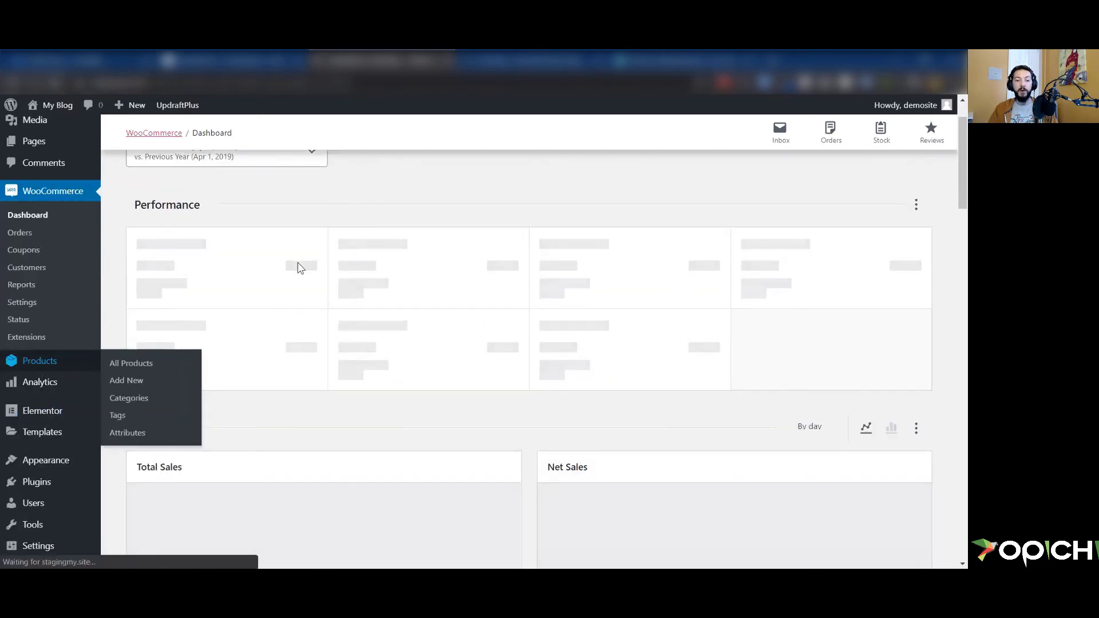
pyautogui.click(146, 362)
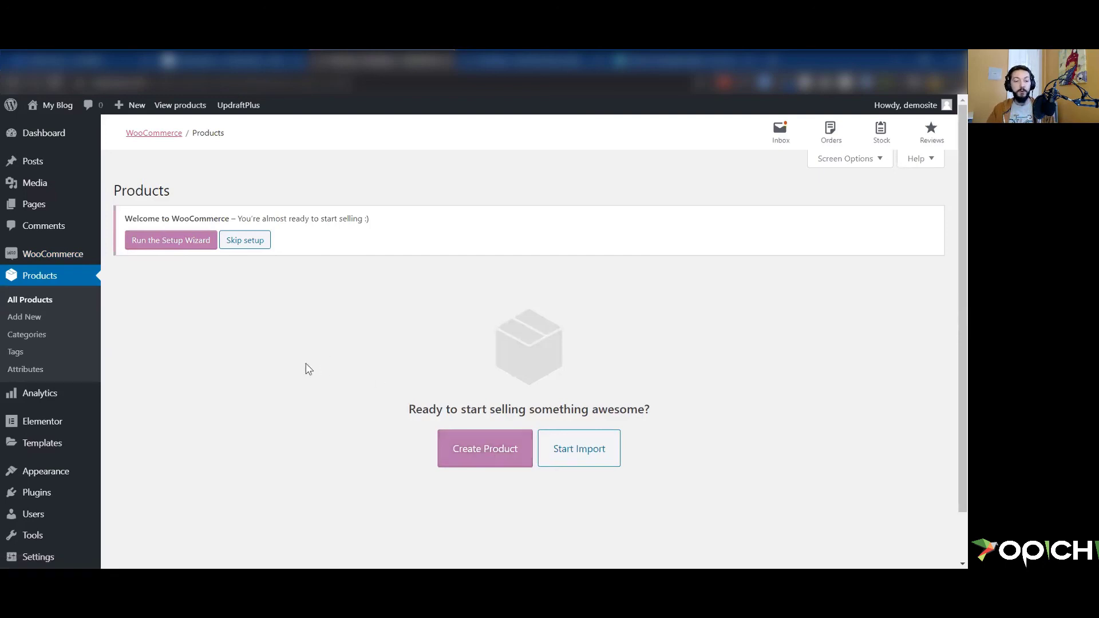
pyautogui.scroll(-1, 278, 361)
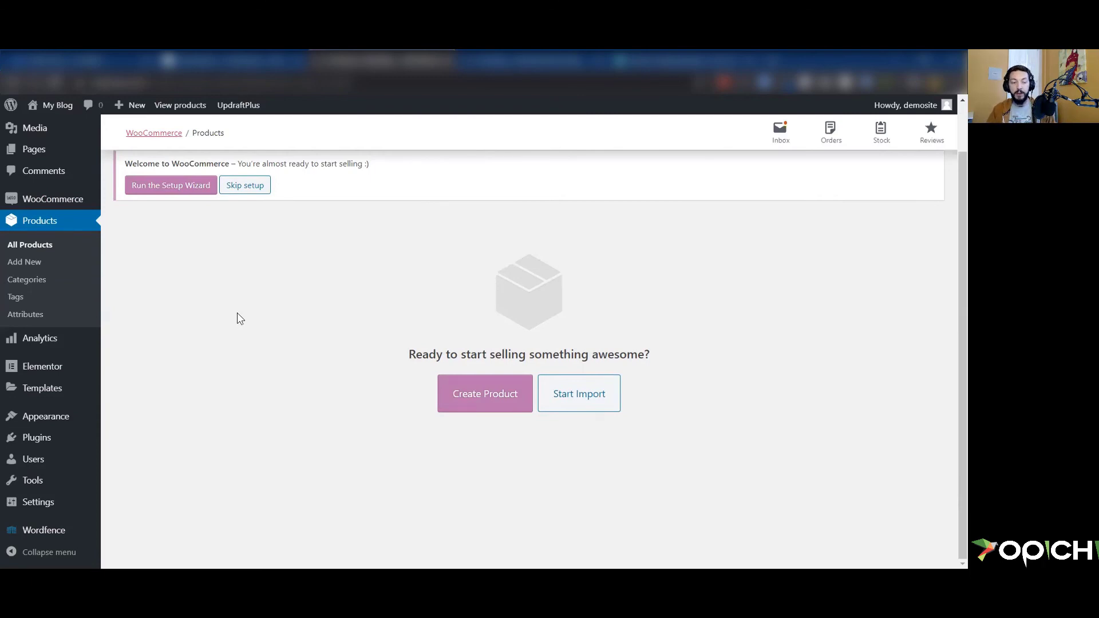
pyautogui.scroll(1, 220, 361)
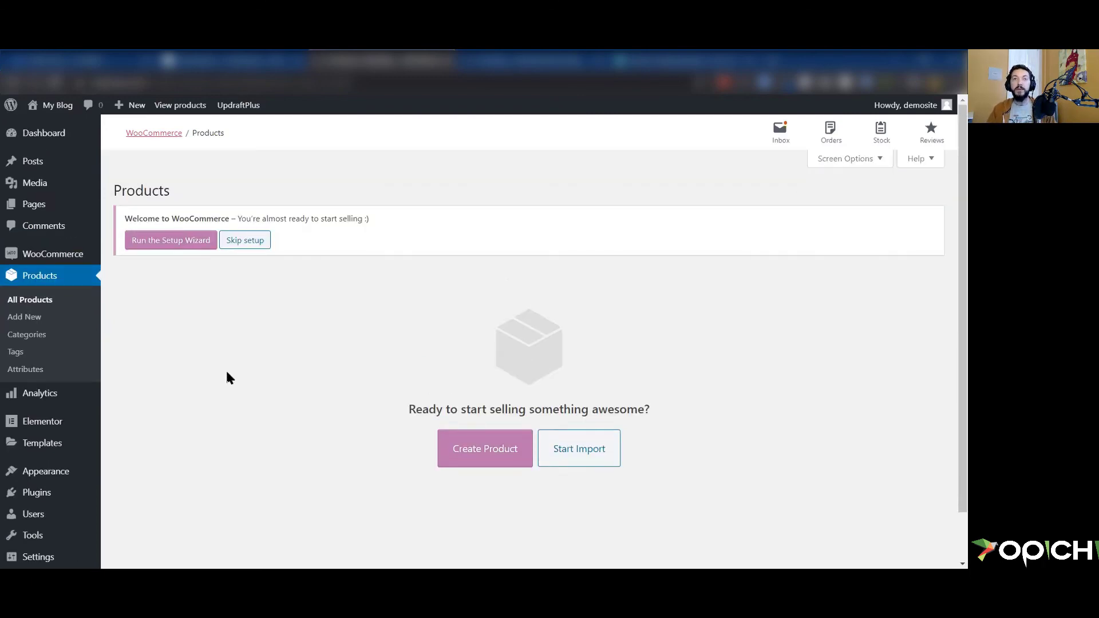